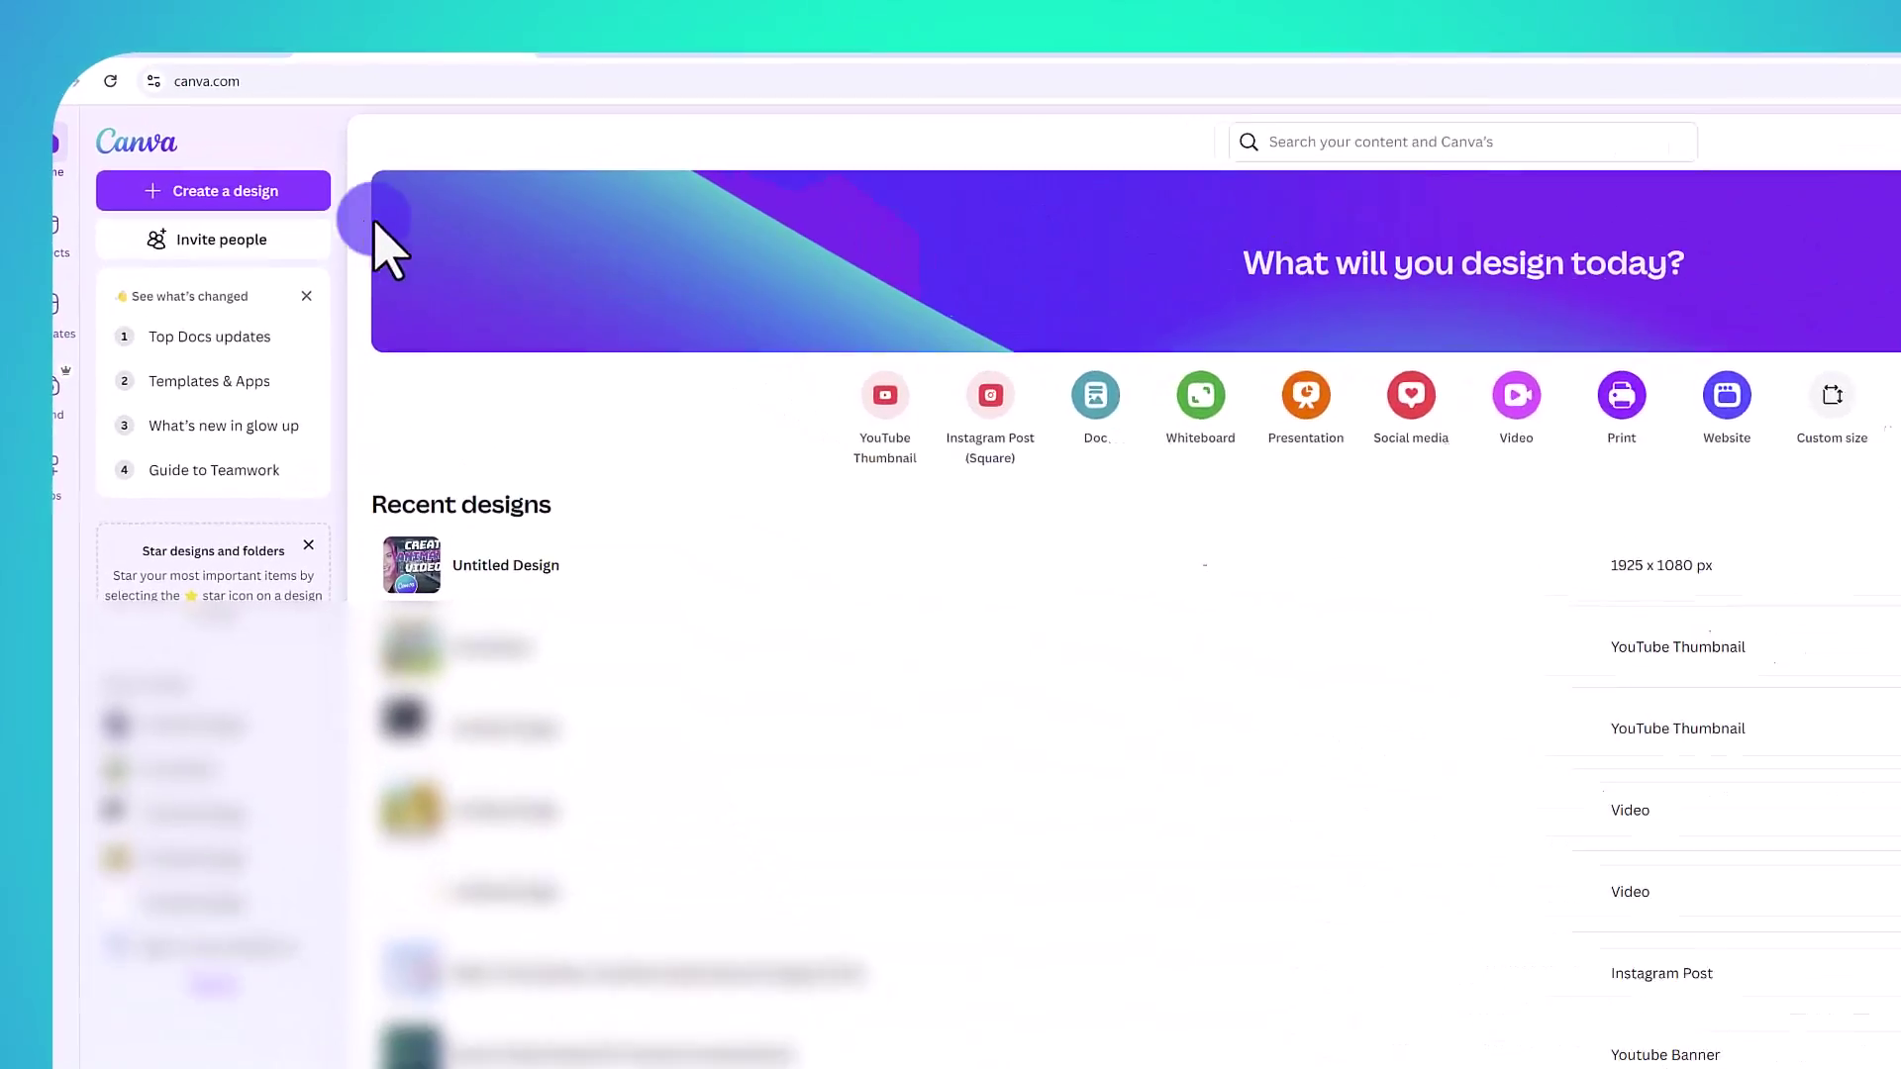
- Create a new blank design using the Video (1080p) format
click(403, 277)
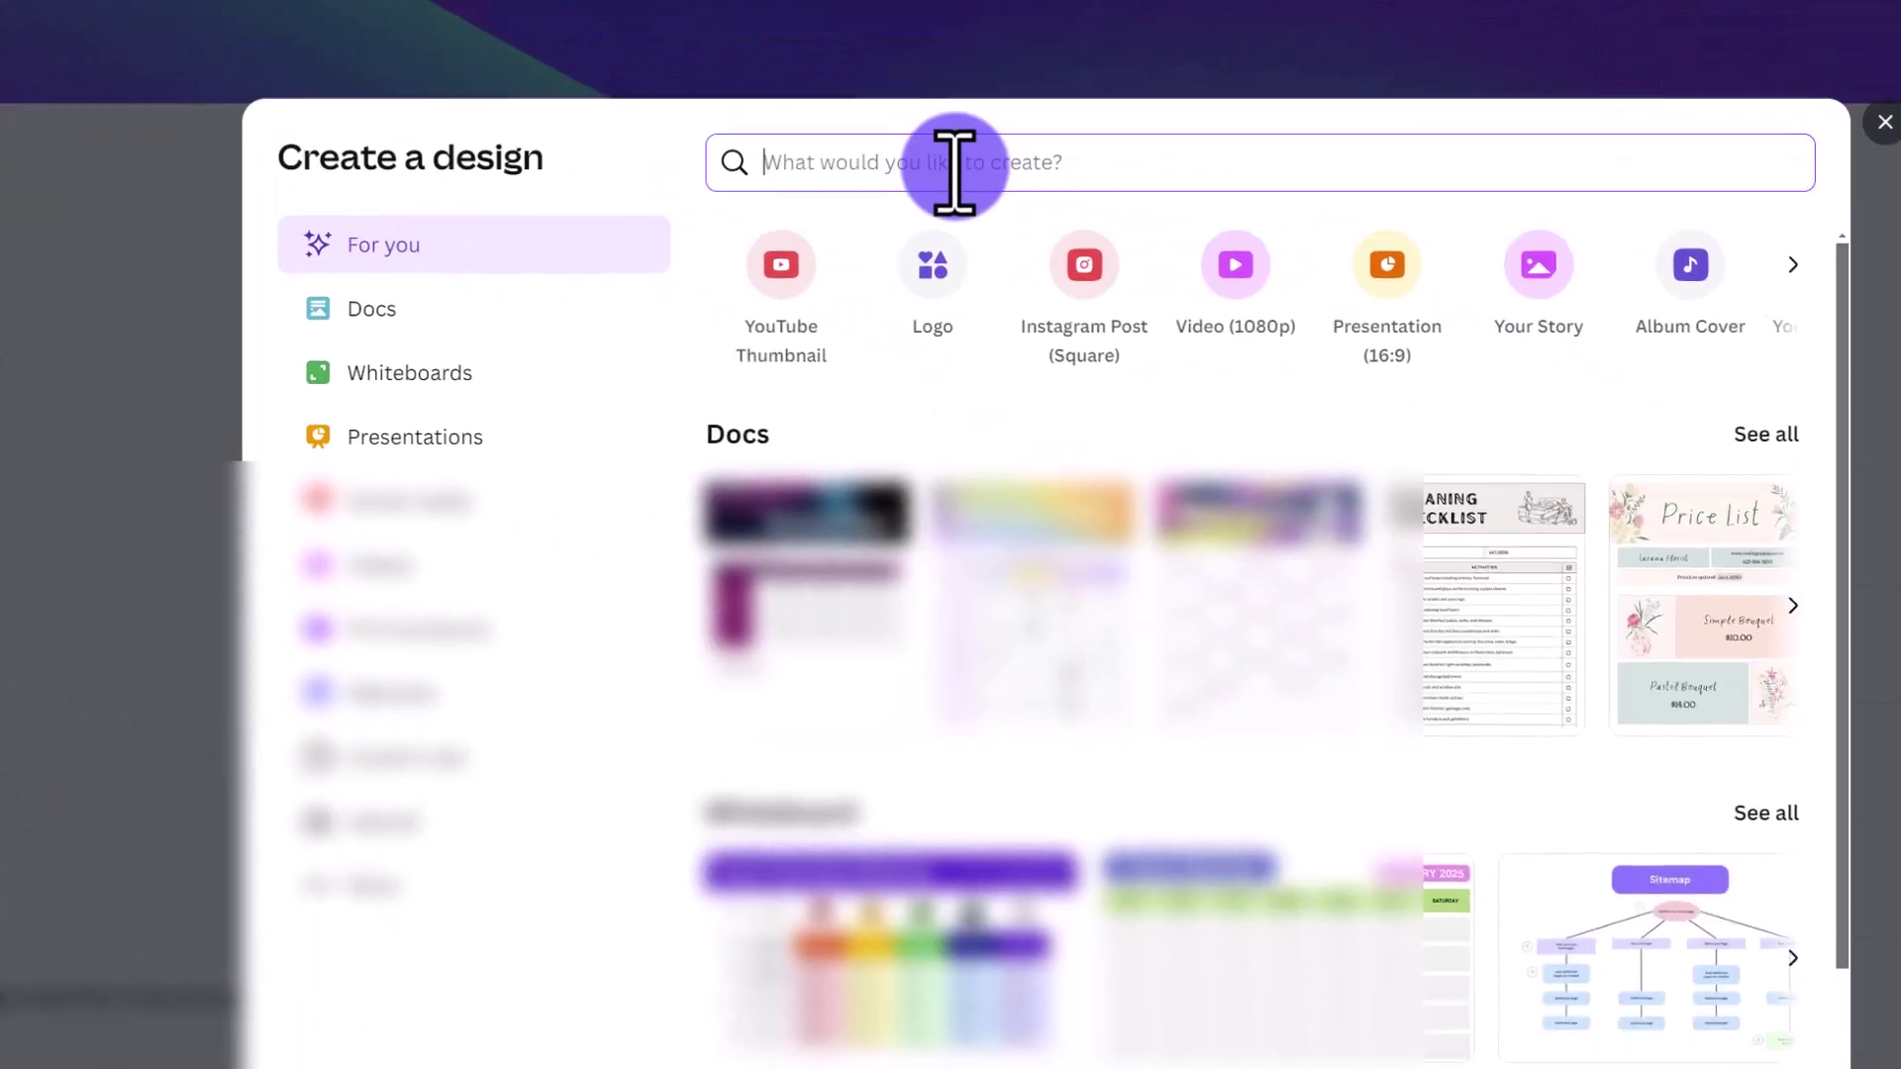
text(video)
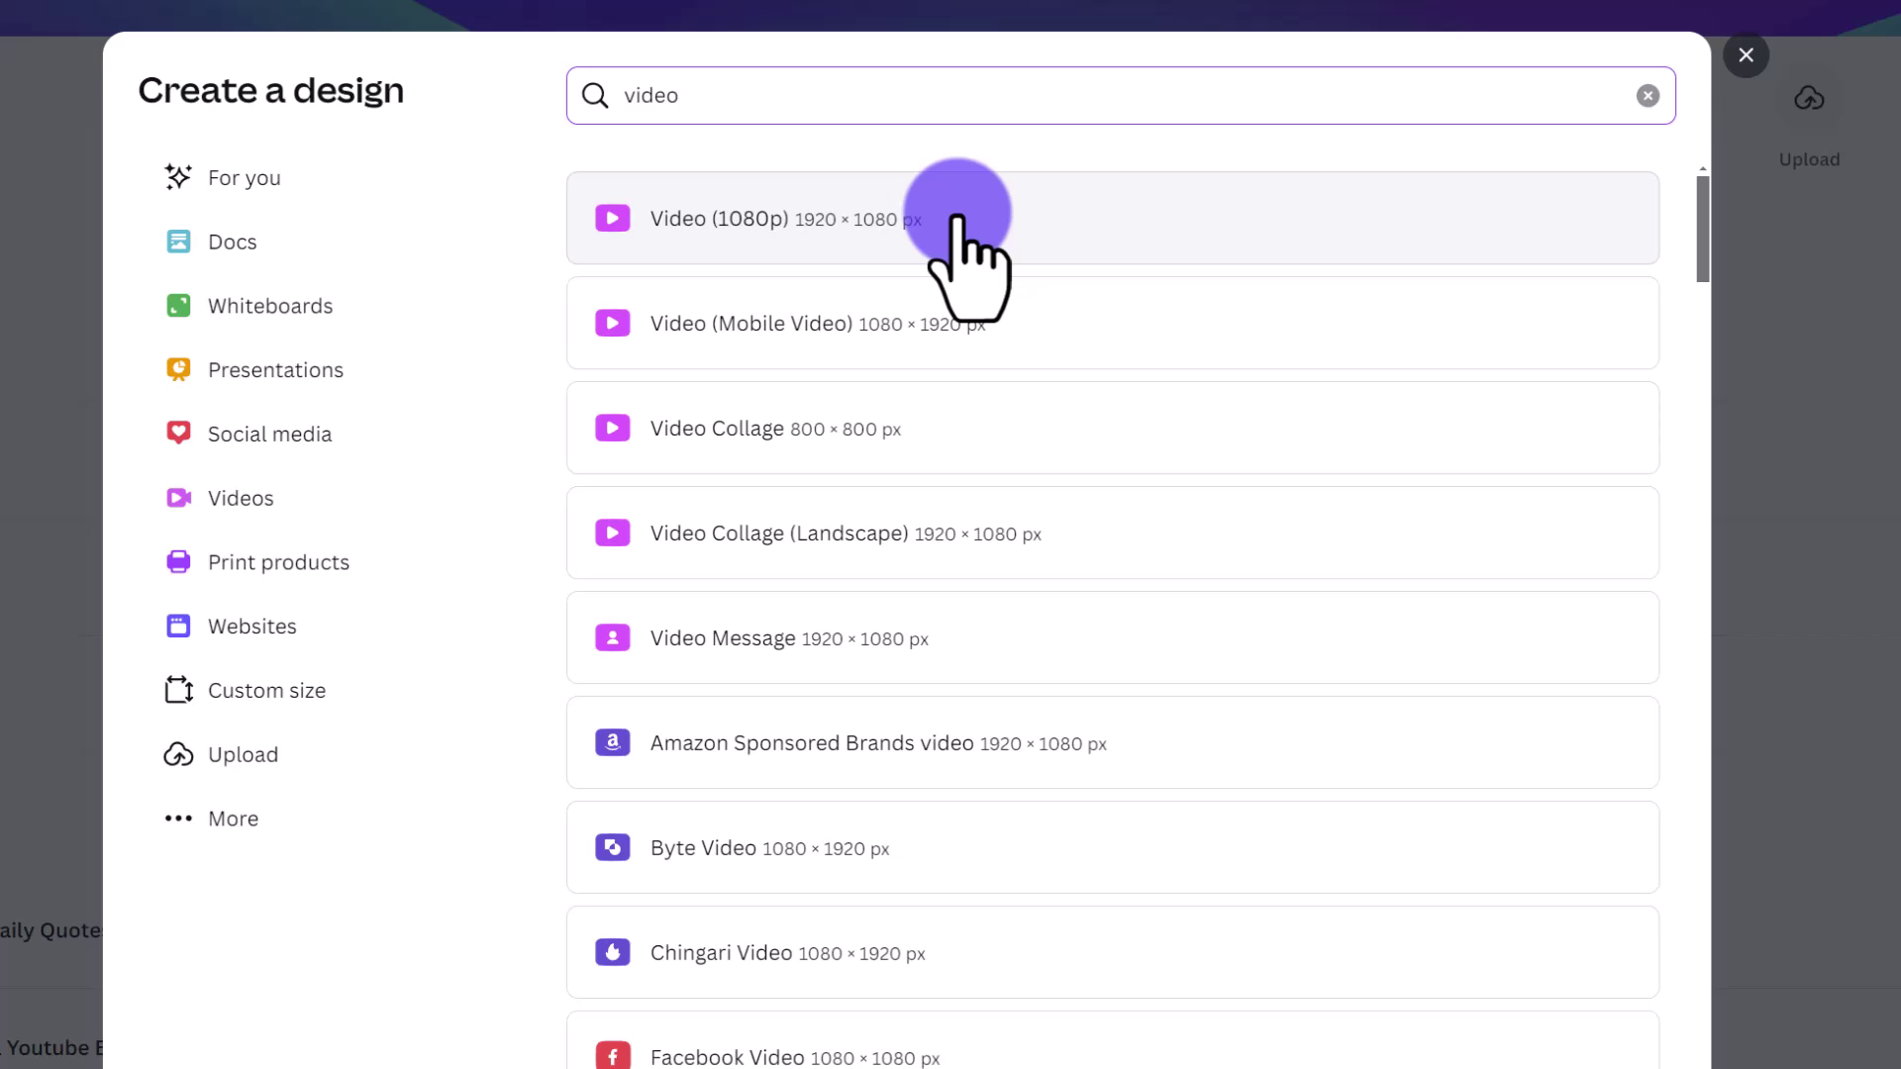
click(956, 219)
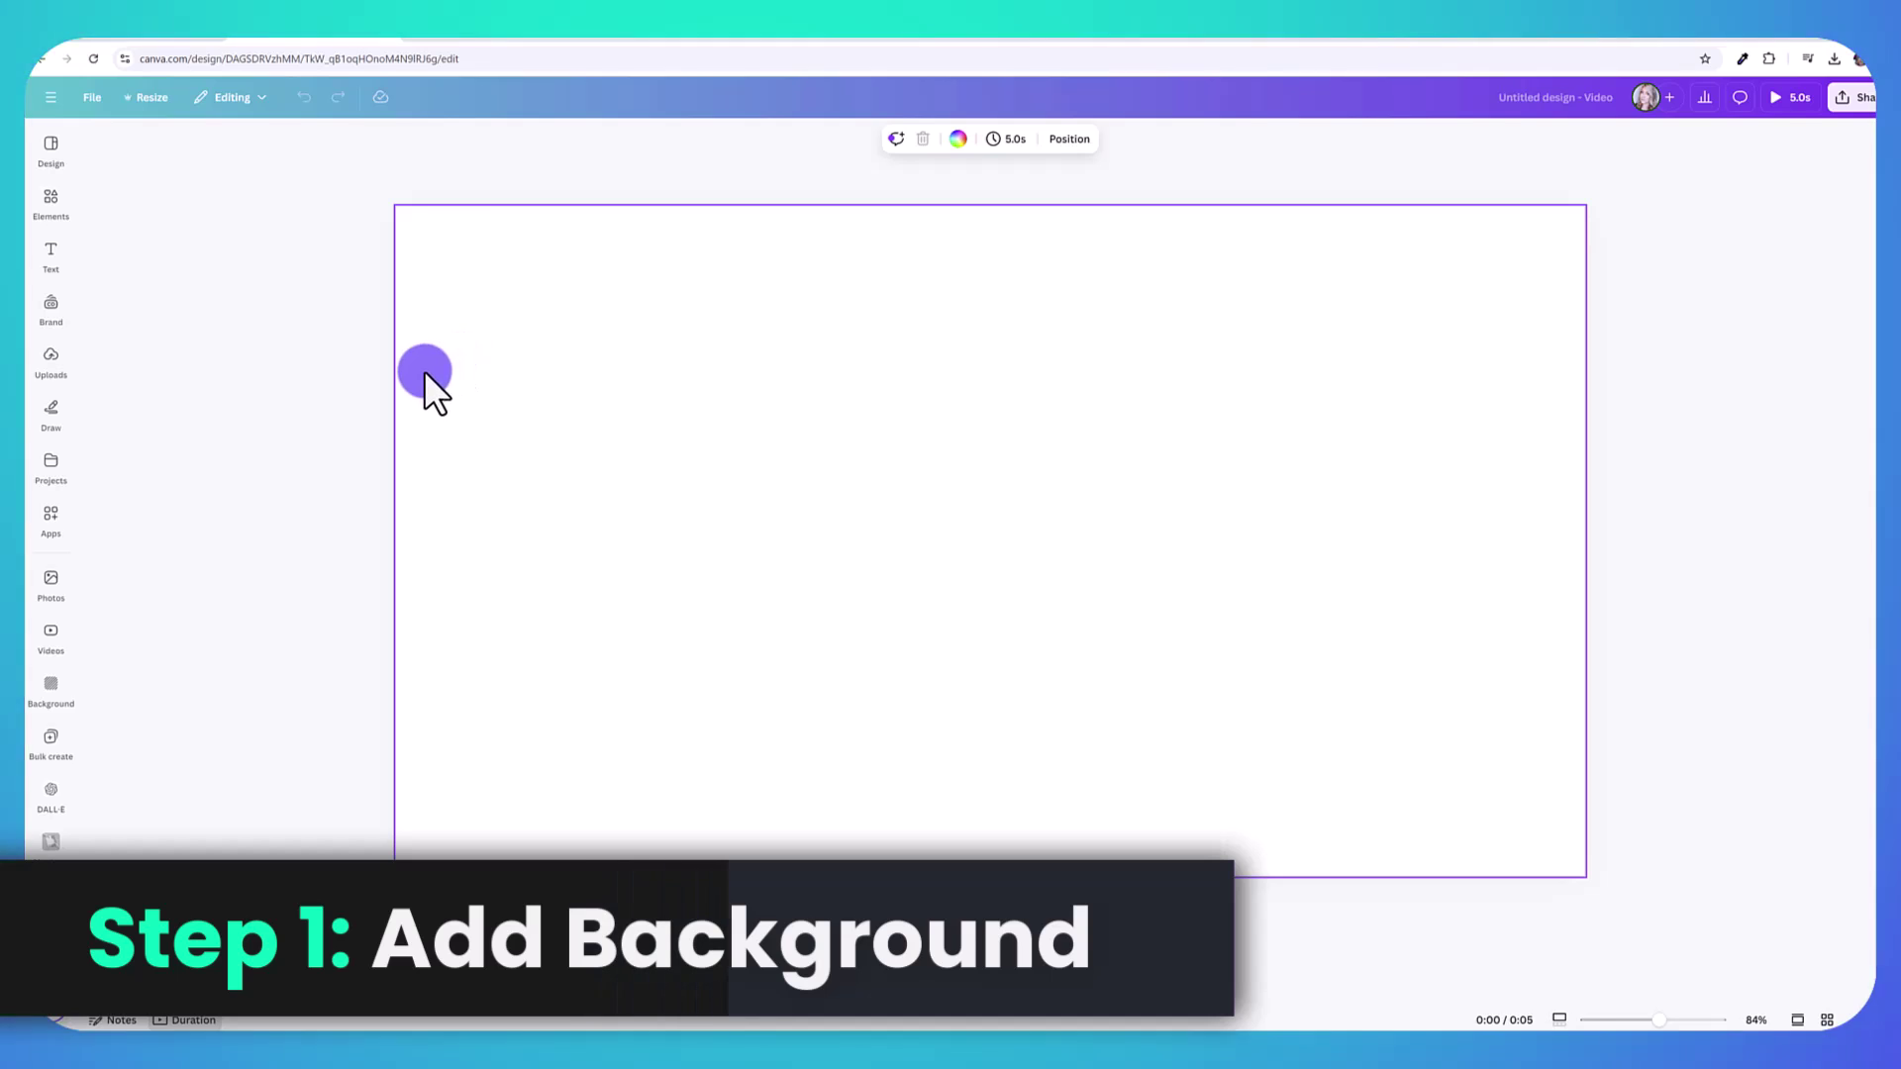
- Browse the stock backgrounds, and search the design elements for "city"
click(50, 688)
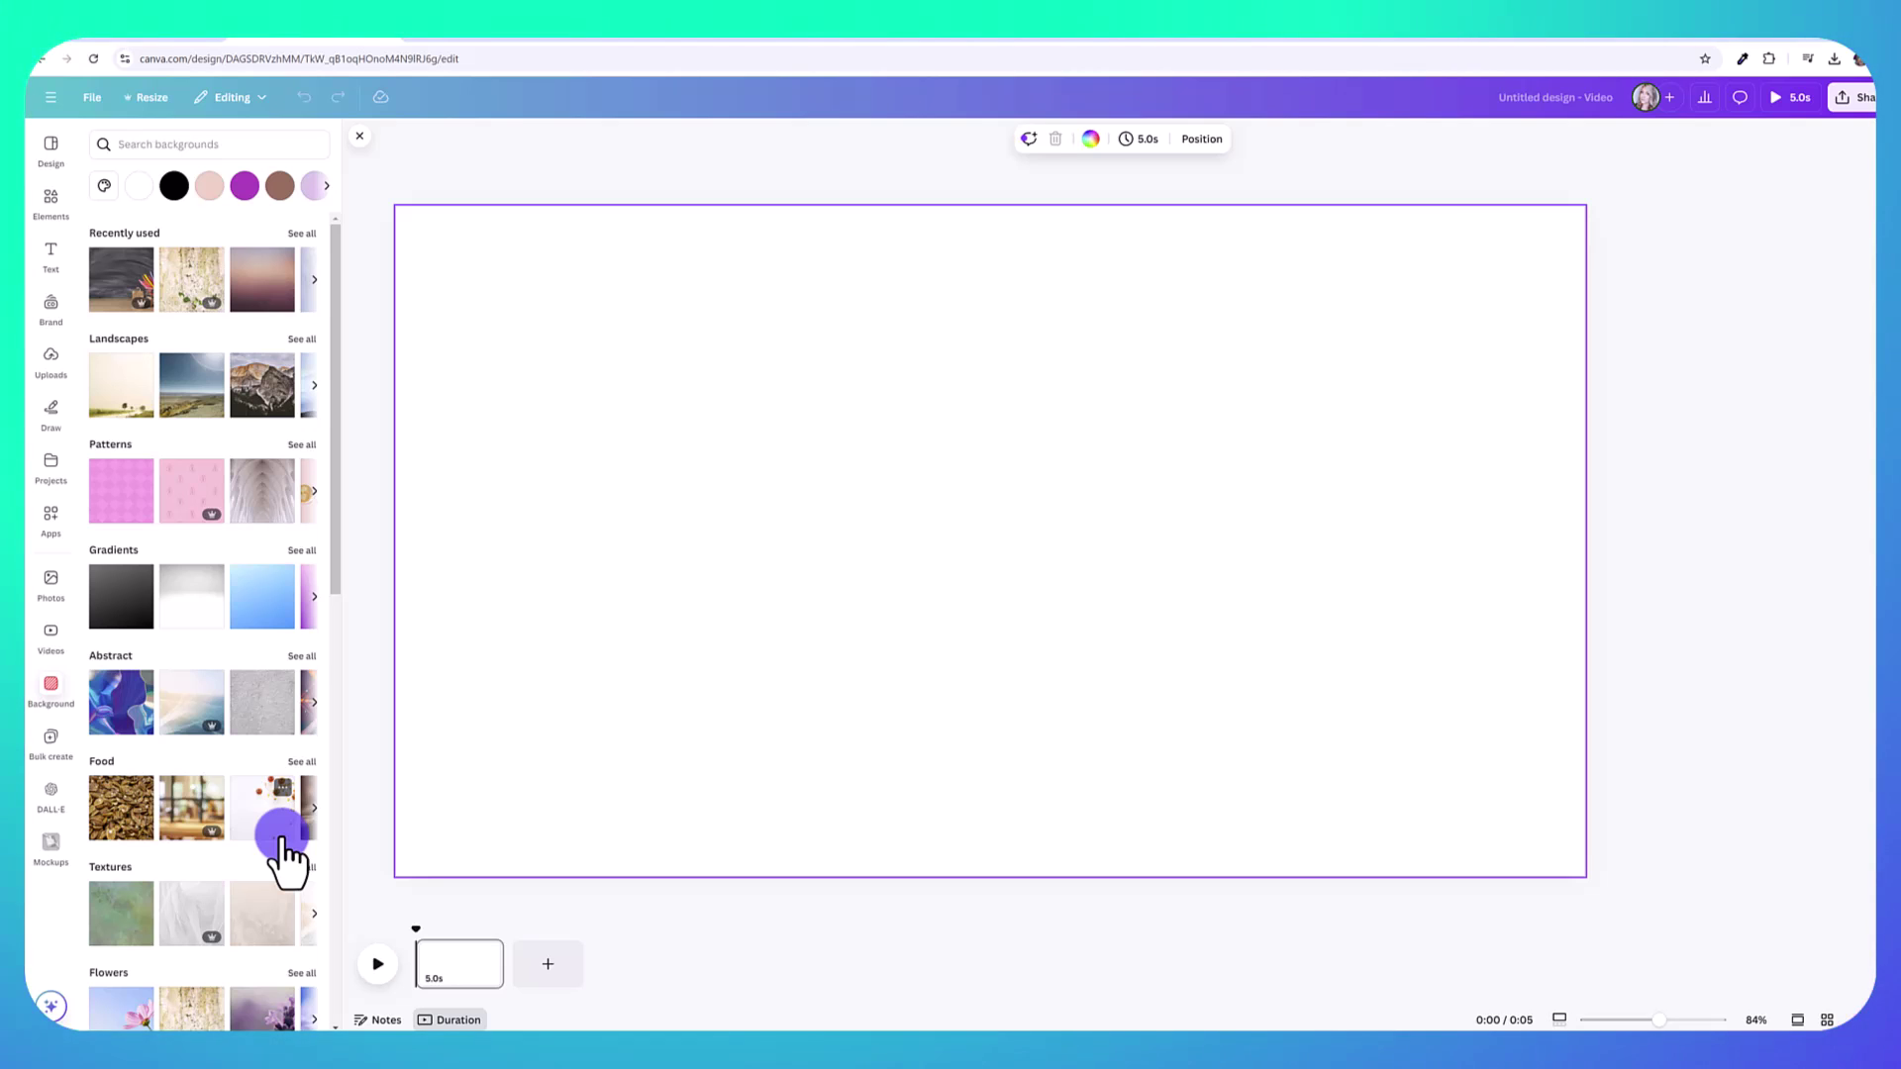
click(51, 199)
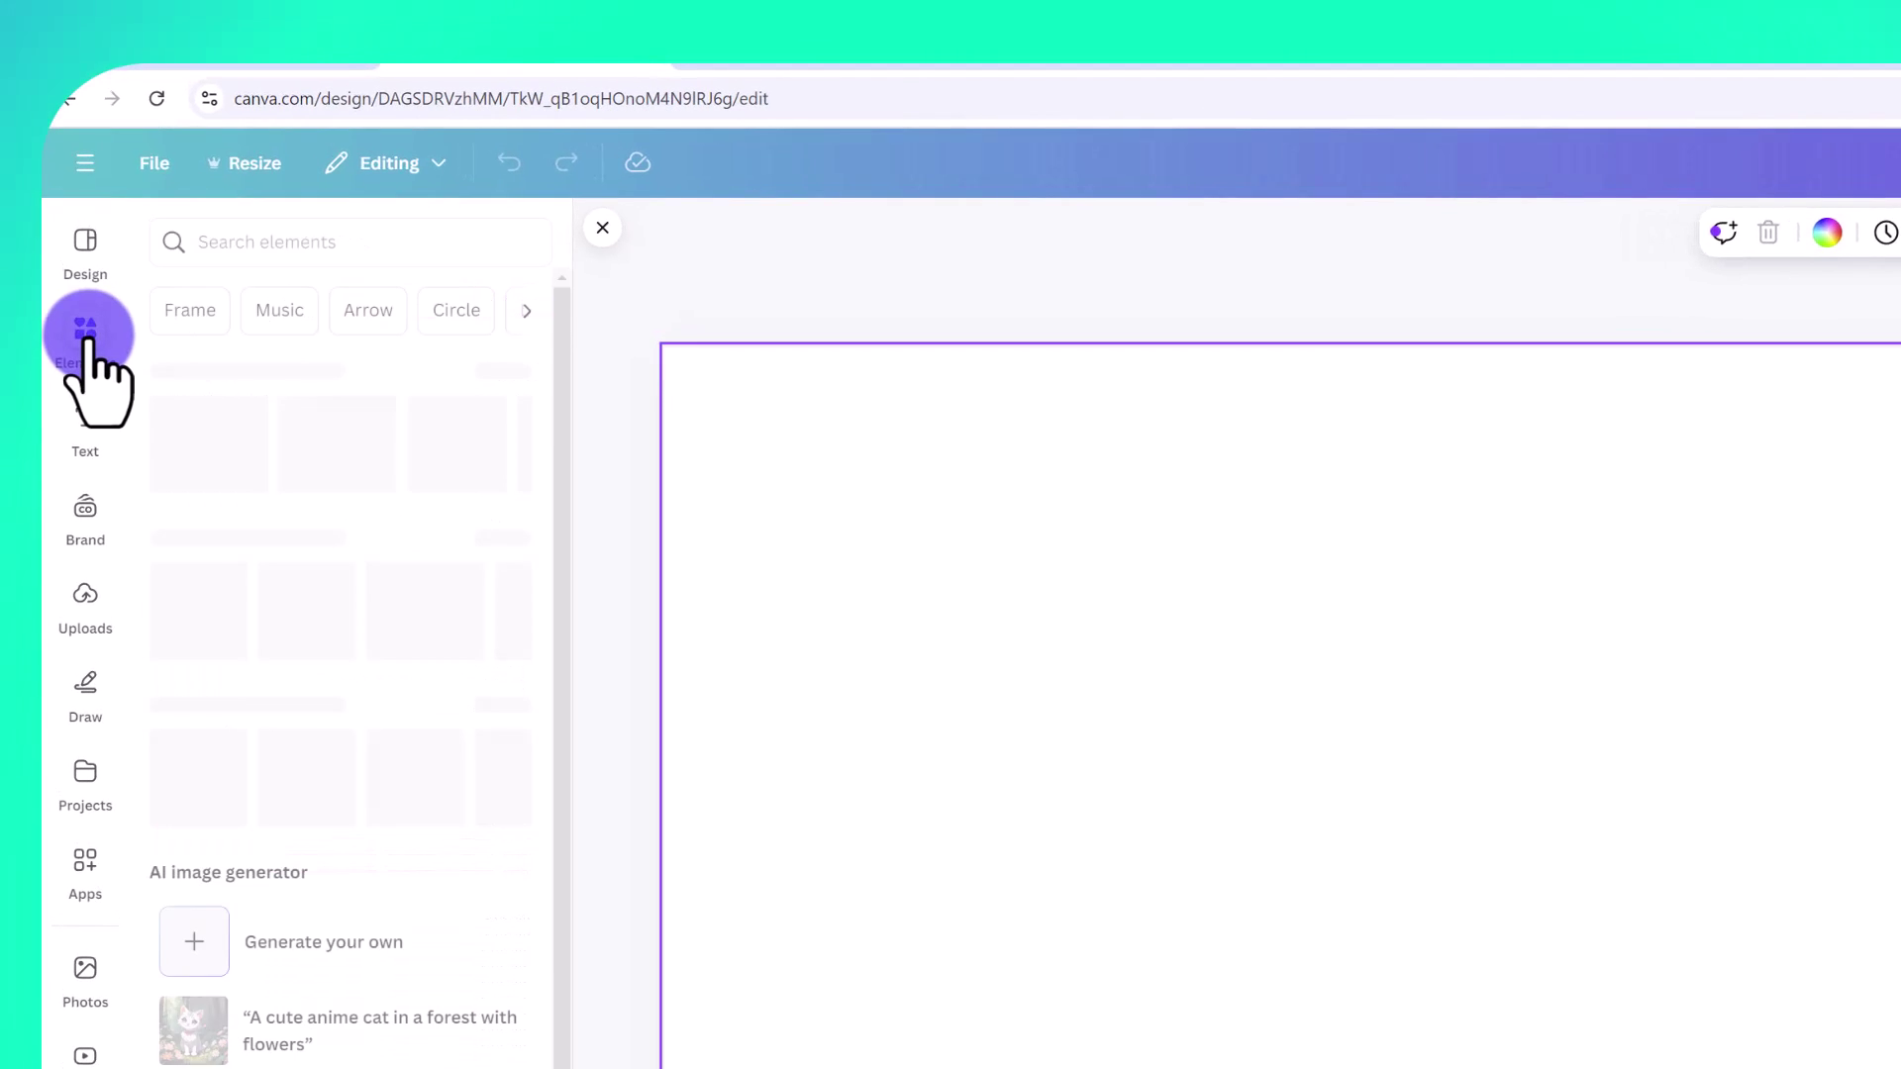
click(238, 242)
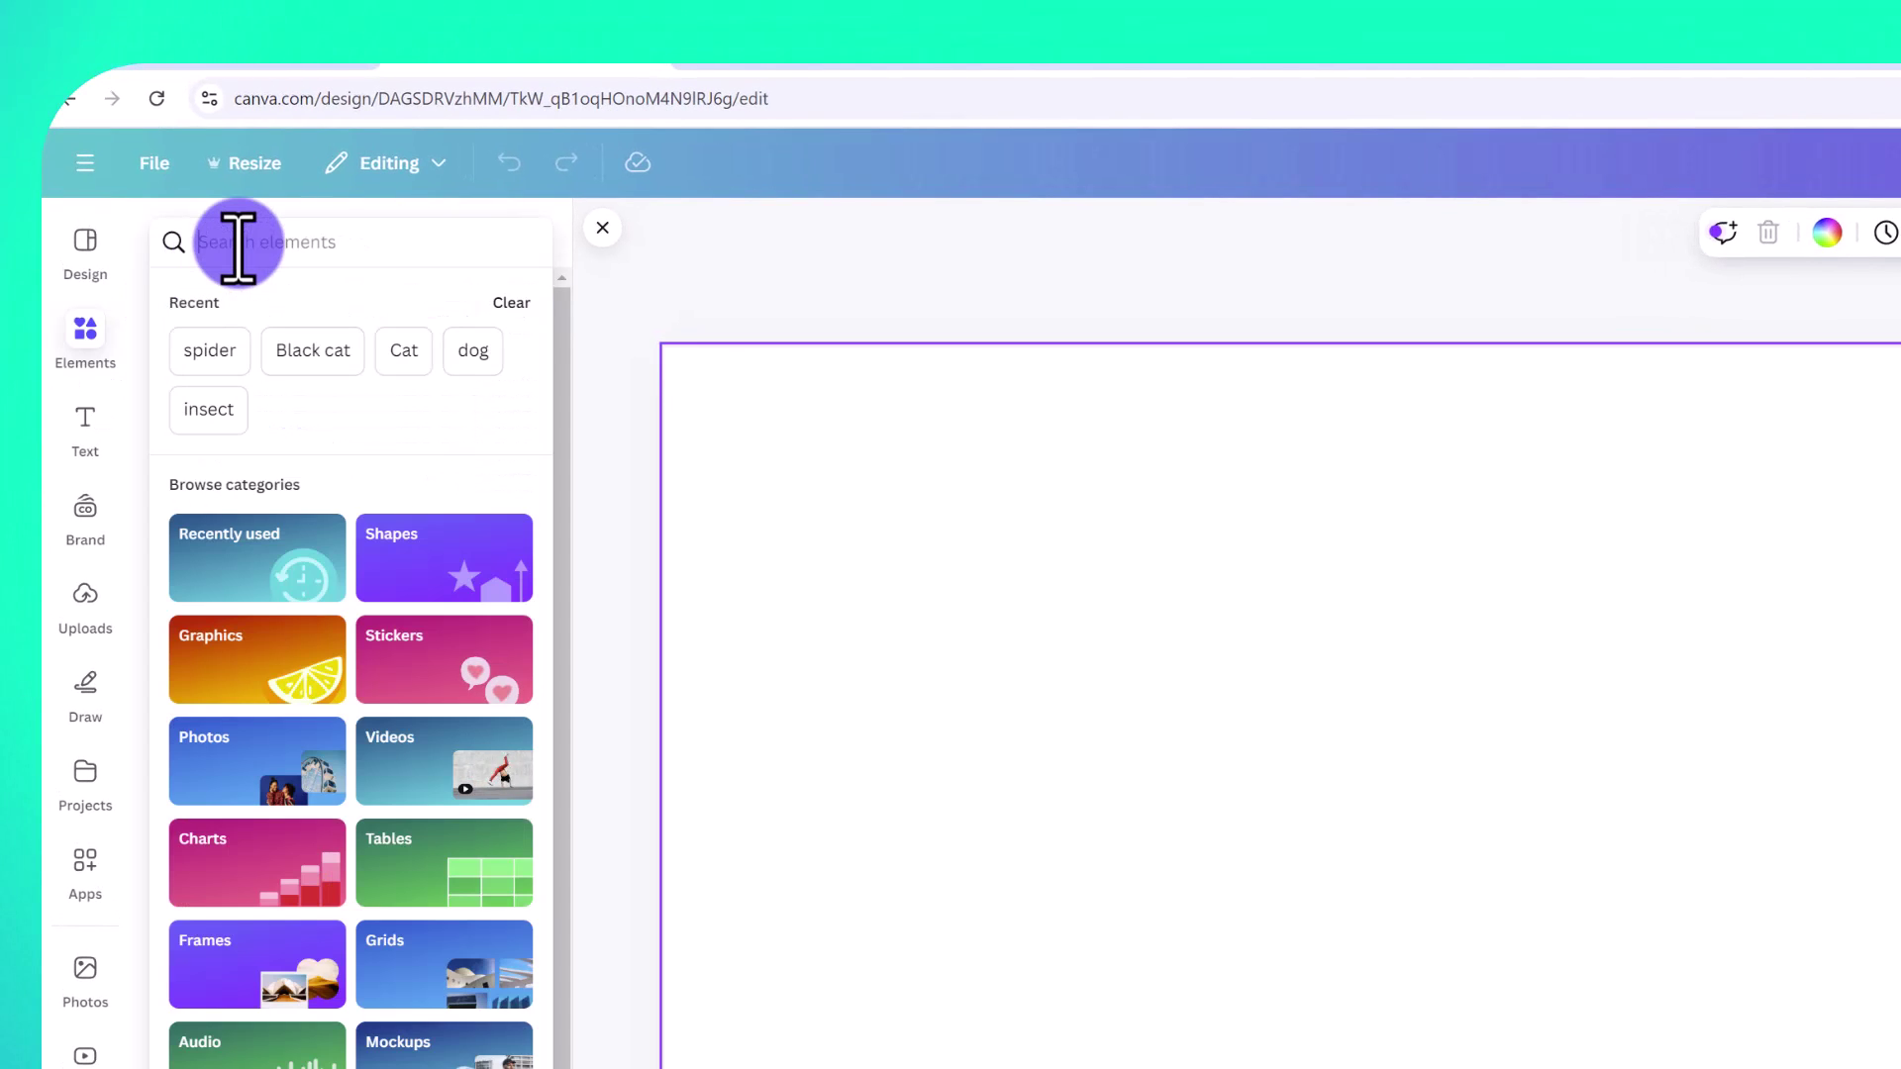
text(city)
key(Return)
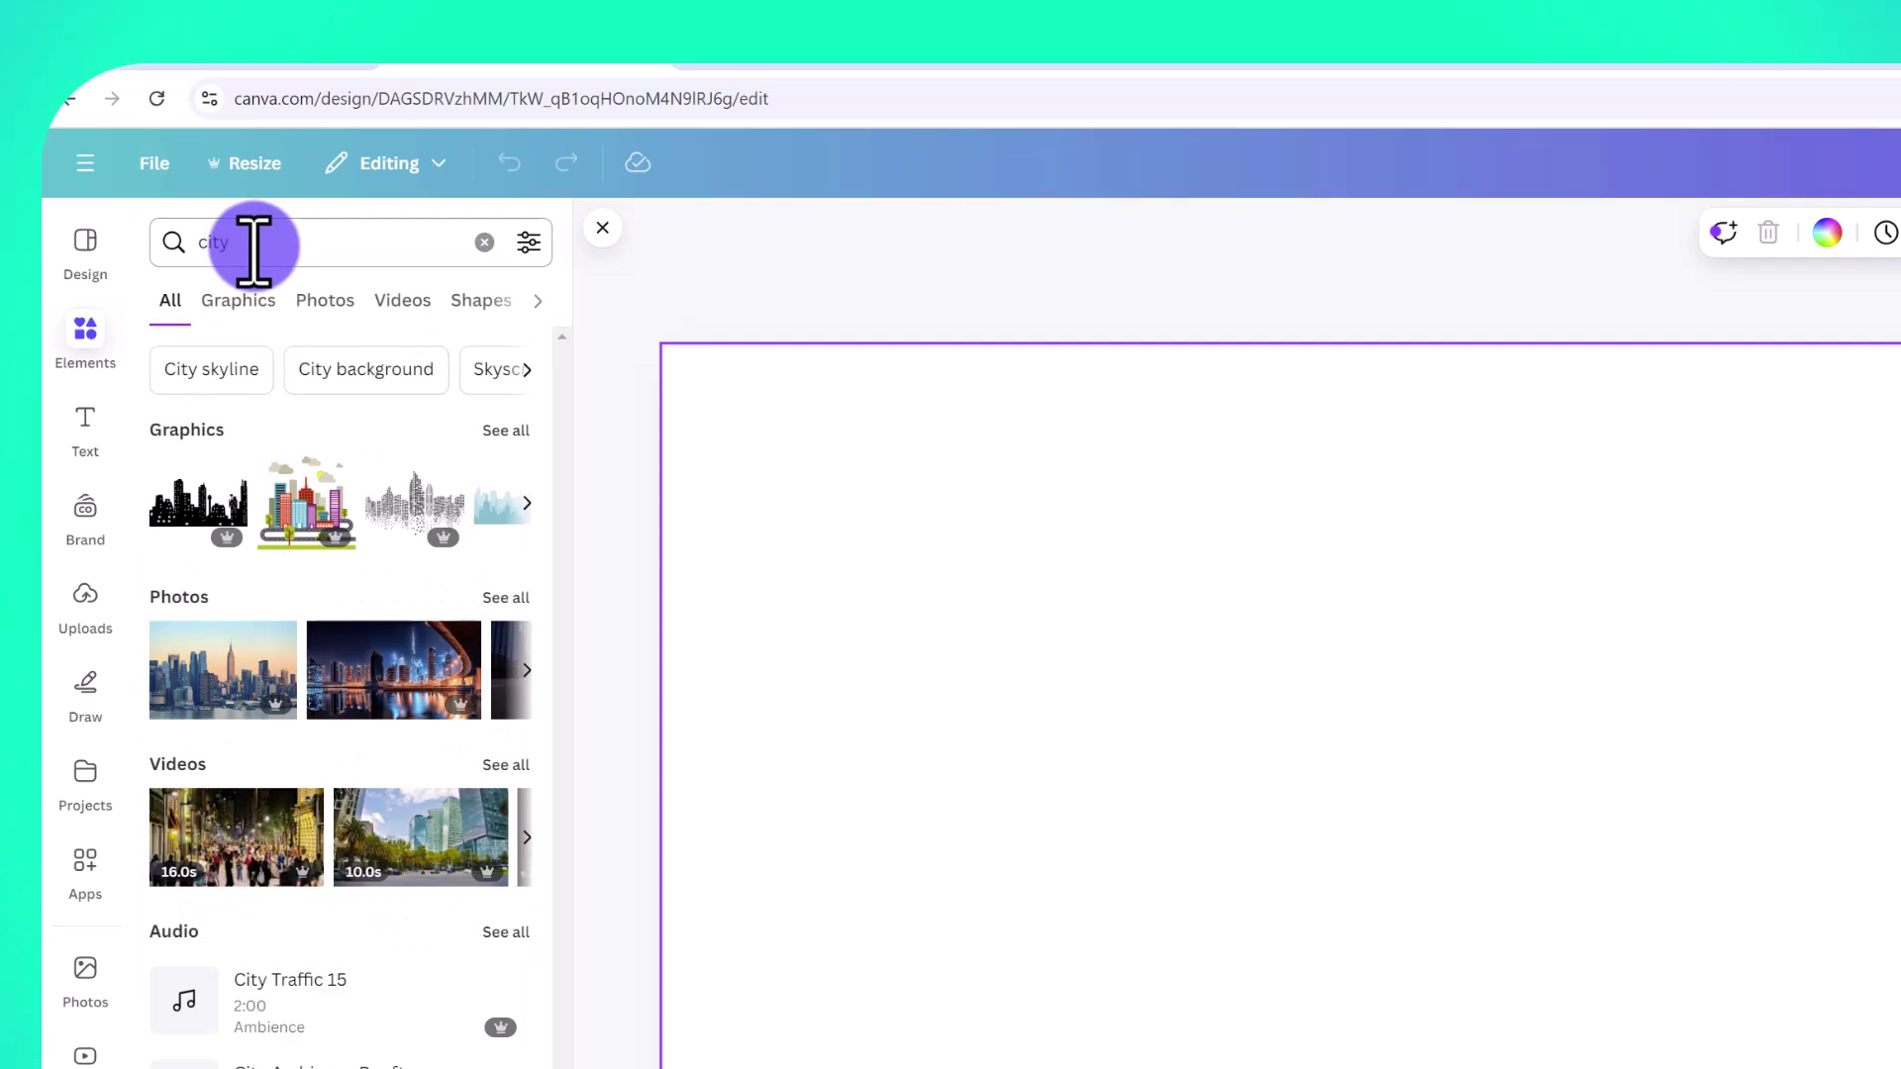
- Search the elements for "street" and show only the graphics
click(275, 256)
key(ctrl+a)
text(street)
key(Return)
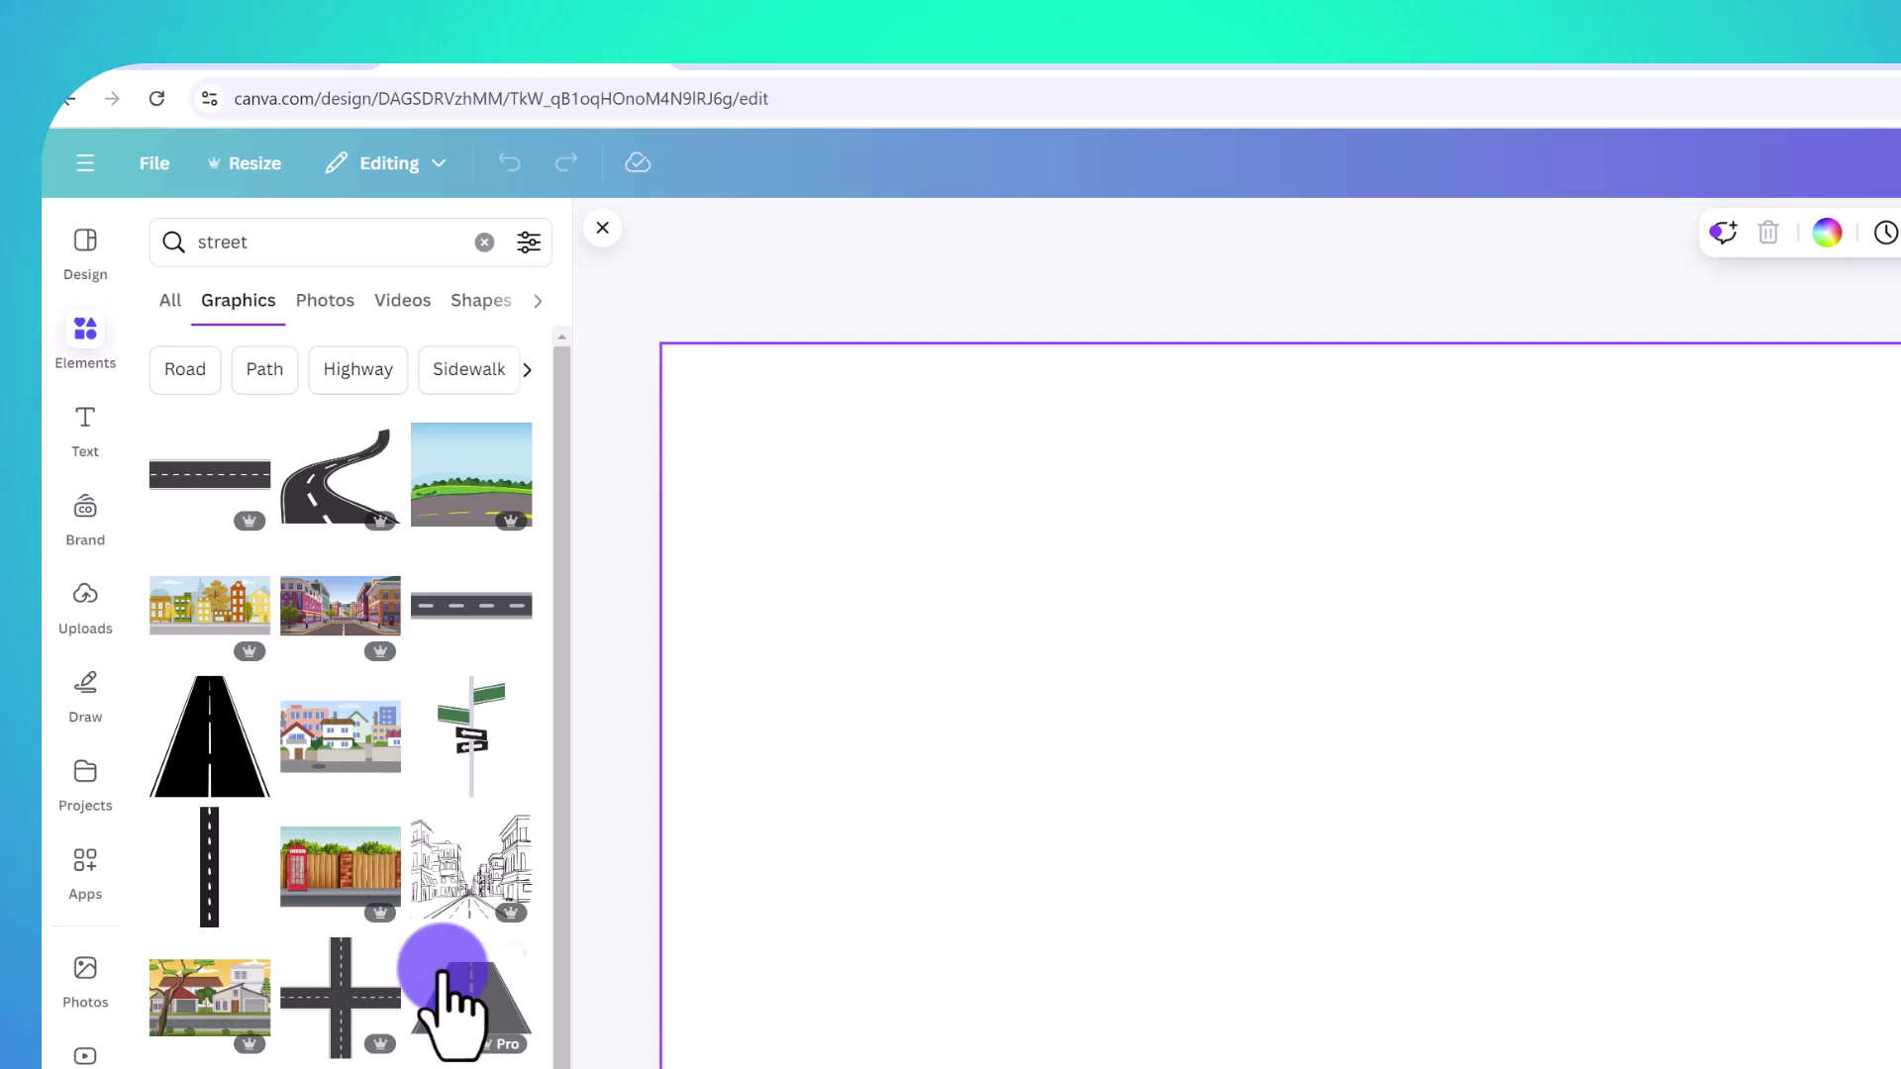
- Try the country road, suburban street and row-of-houses illustrations on the page, deleting each one again
click(471, 475)
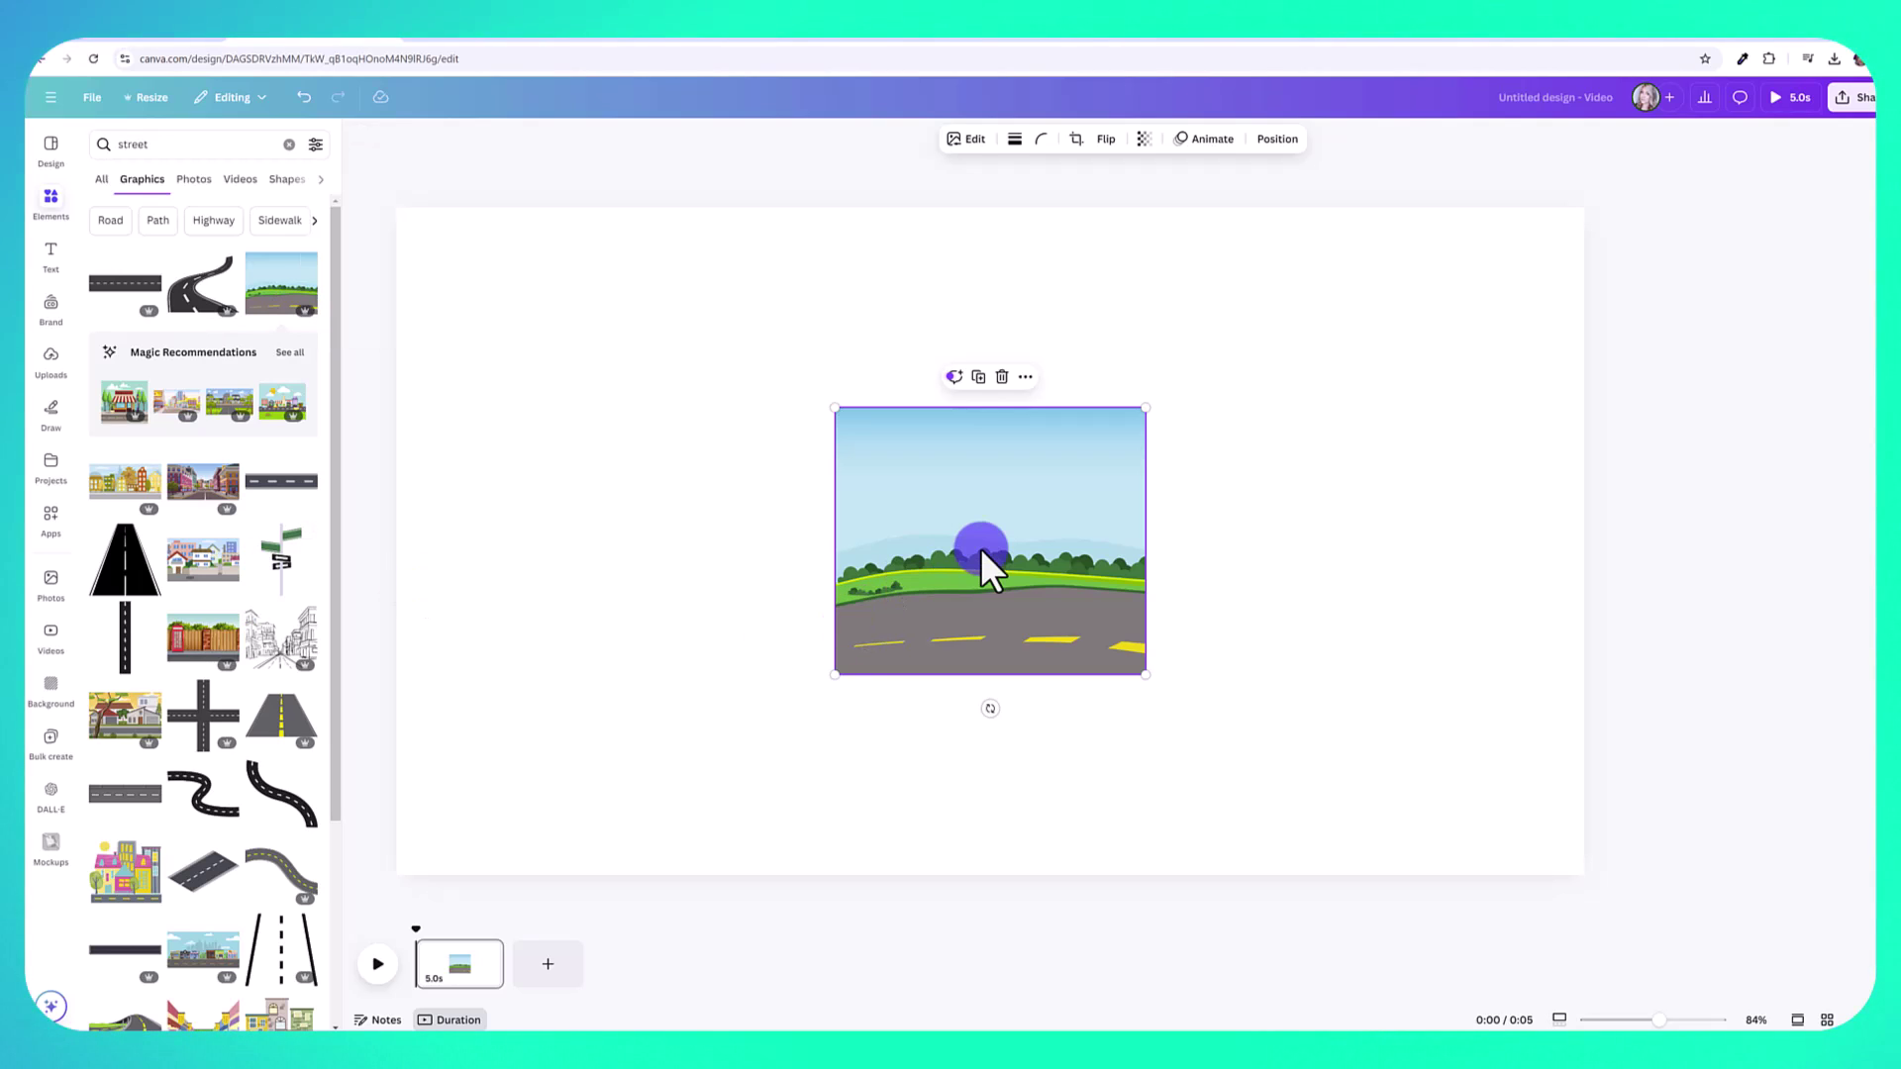
key(Delete)
click(225, 557)
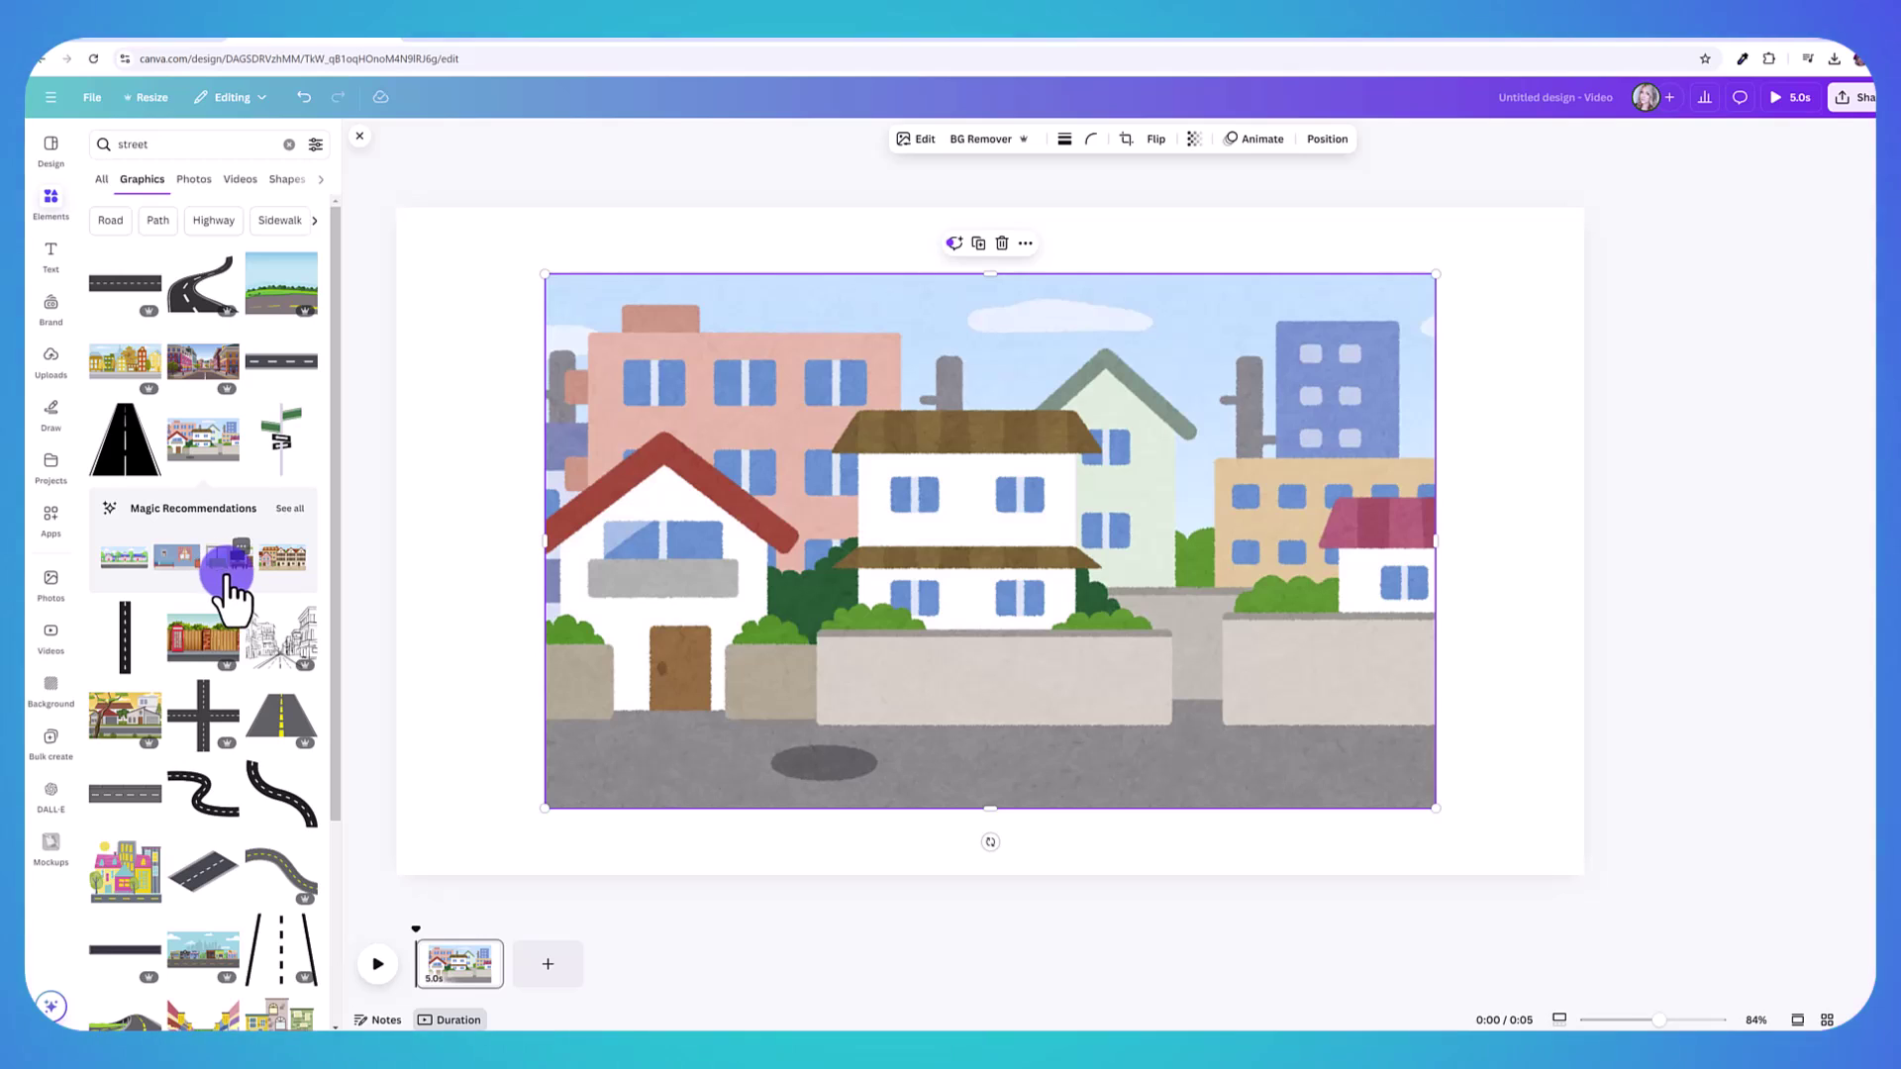
key(Delete)
click(285, 556)
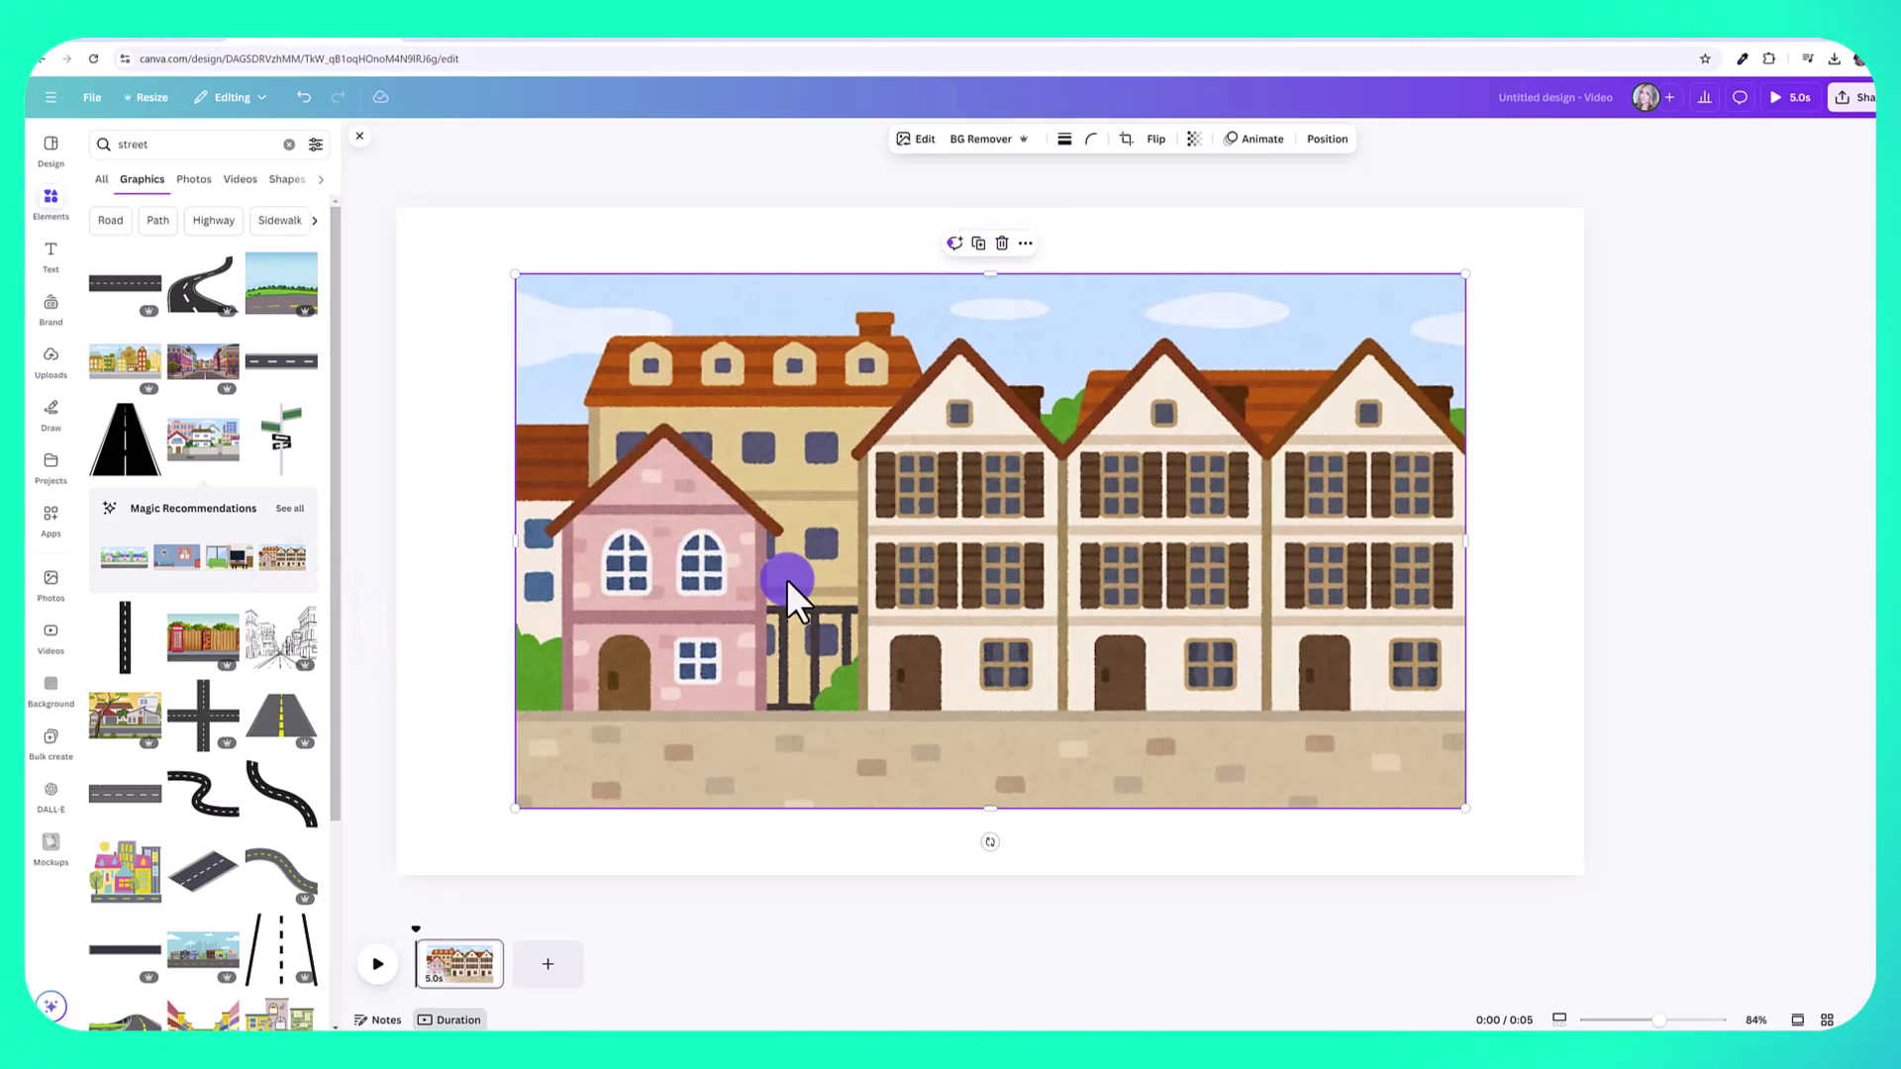
key(Delete)
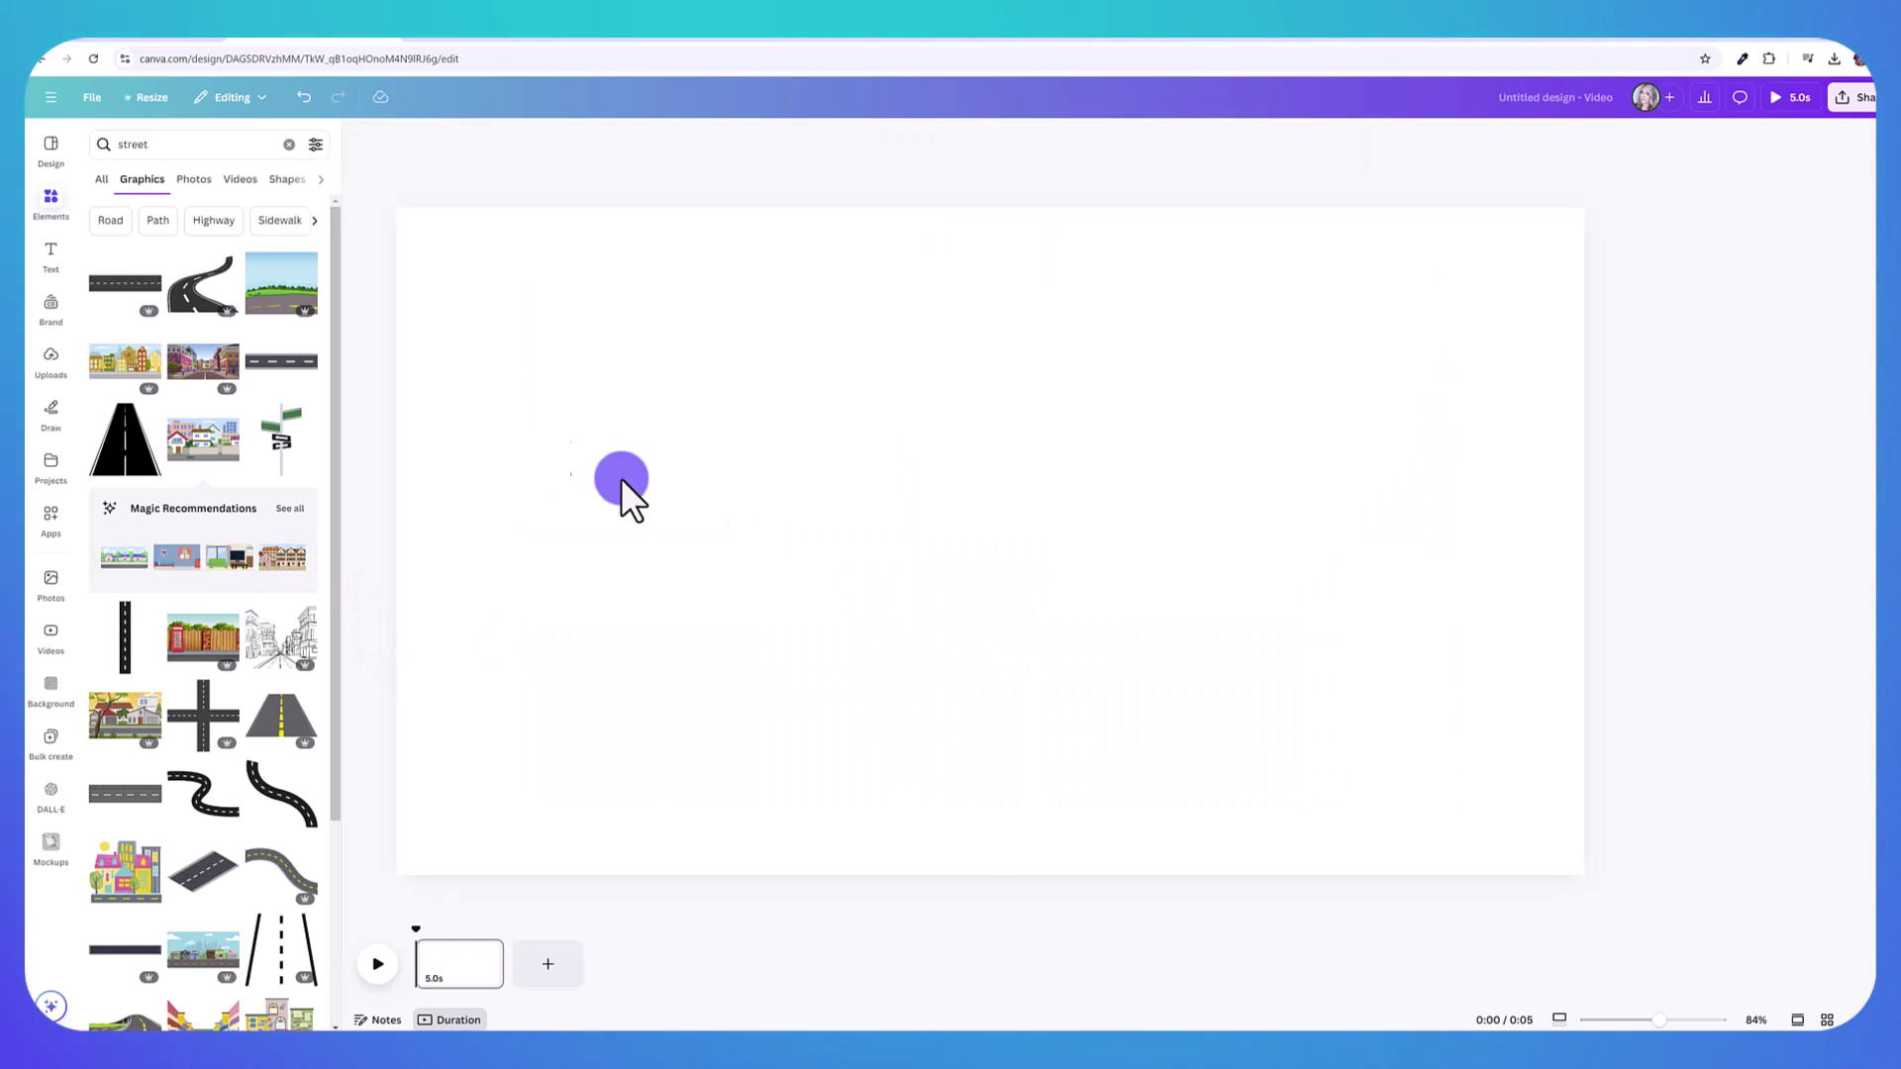
- Add the uploaded night street illustration with lanterns and enlarge it to cover the whole page
click(52, 362)
click(142, 384)
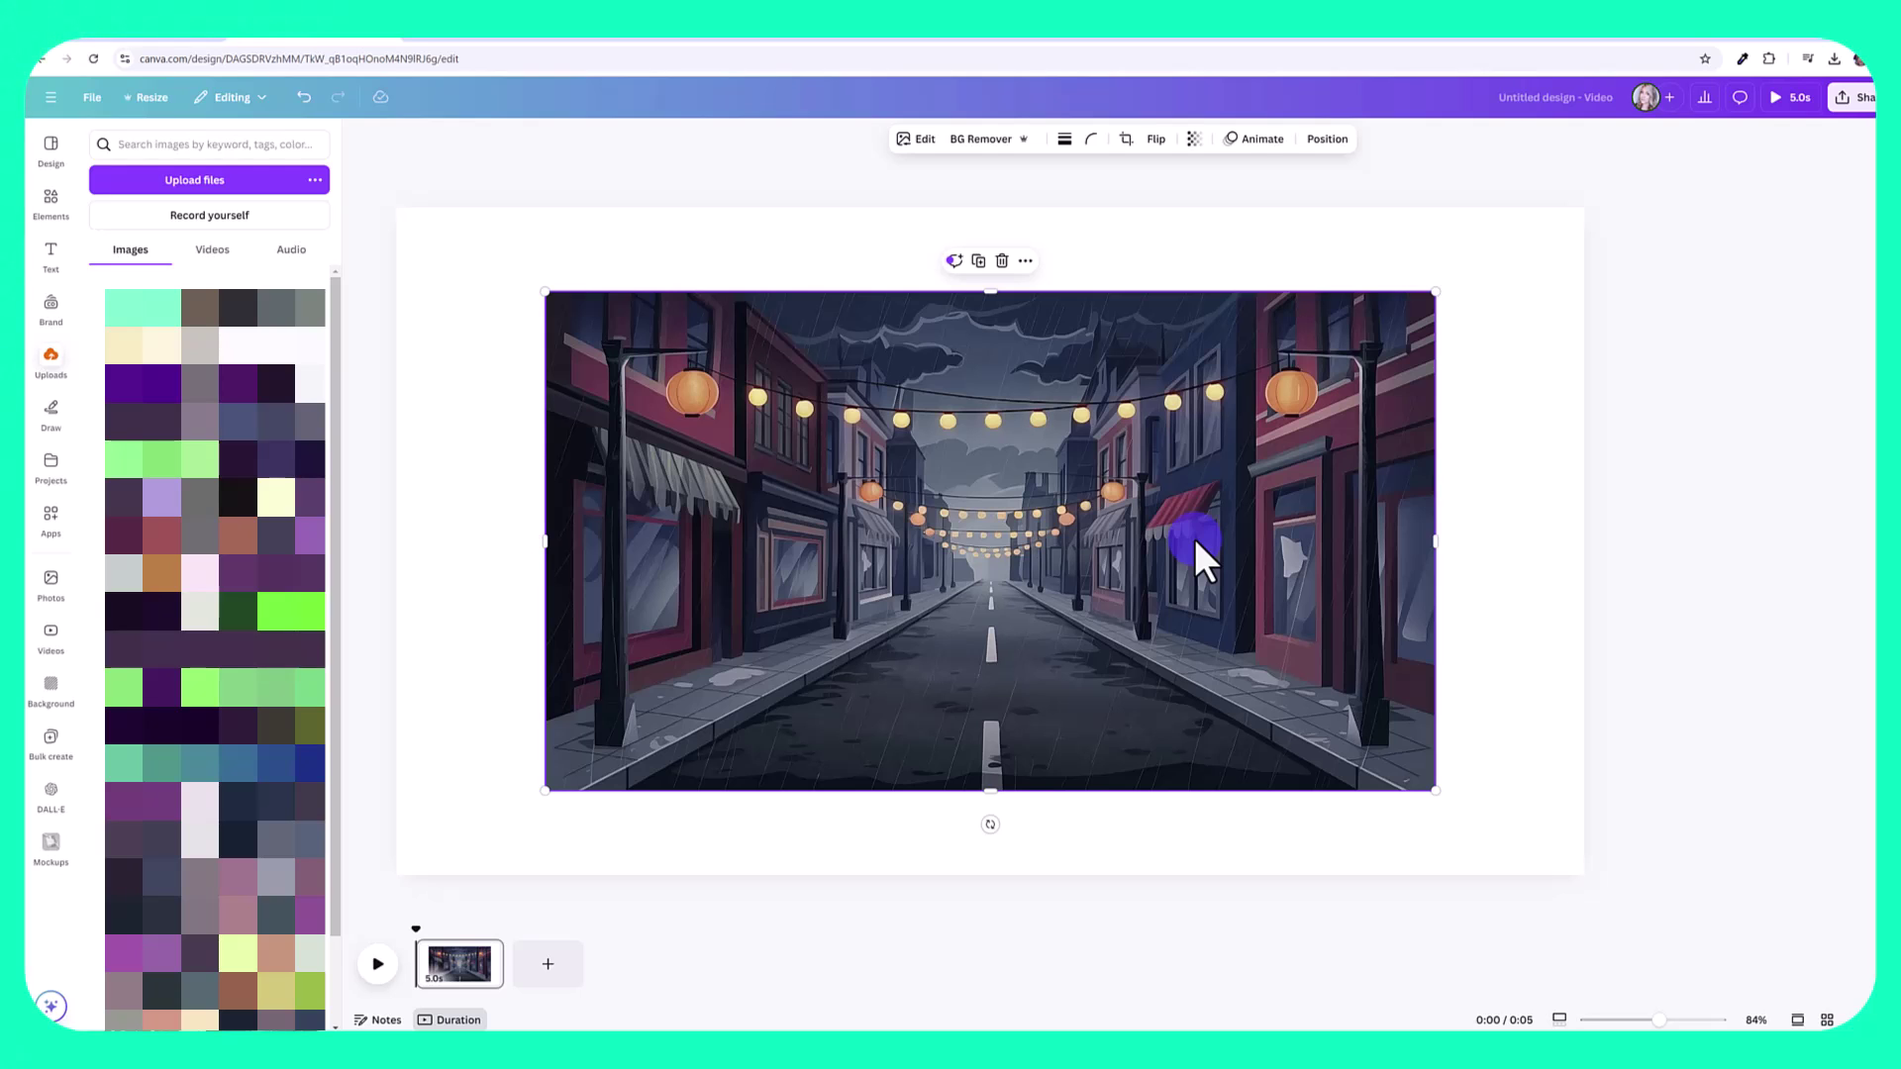
drag(1192, 550, 1047, 466)
drag(1286, 709, 1570, 901)
drag(1426, 767, 1426, 760)
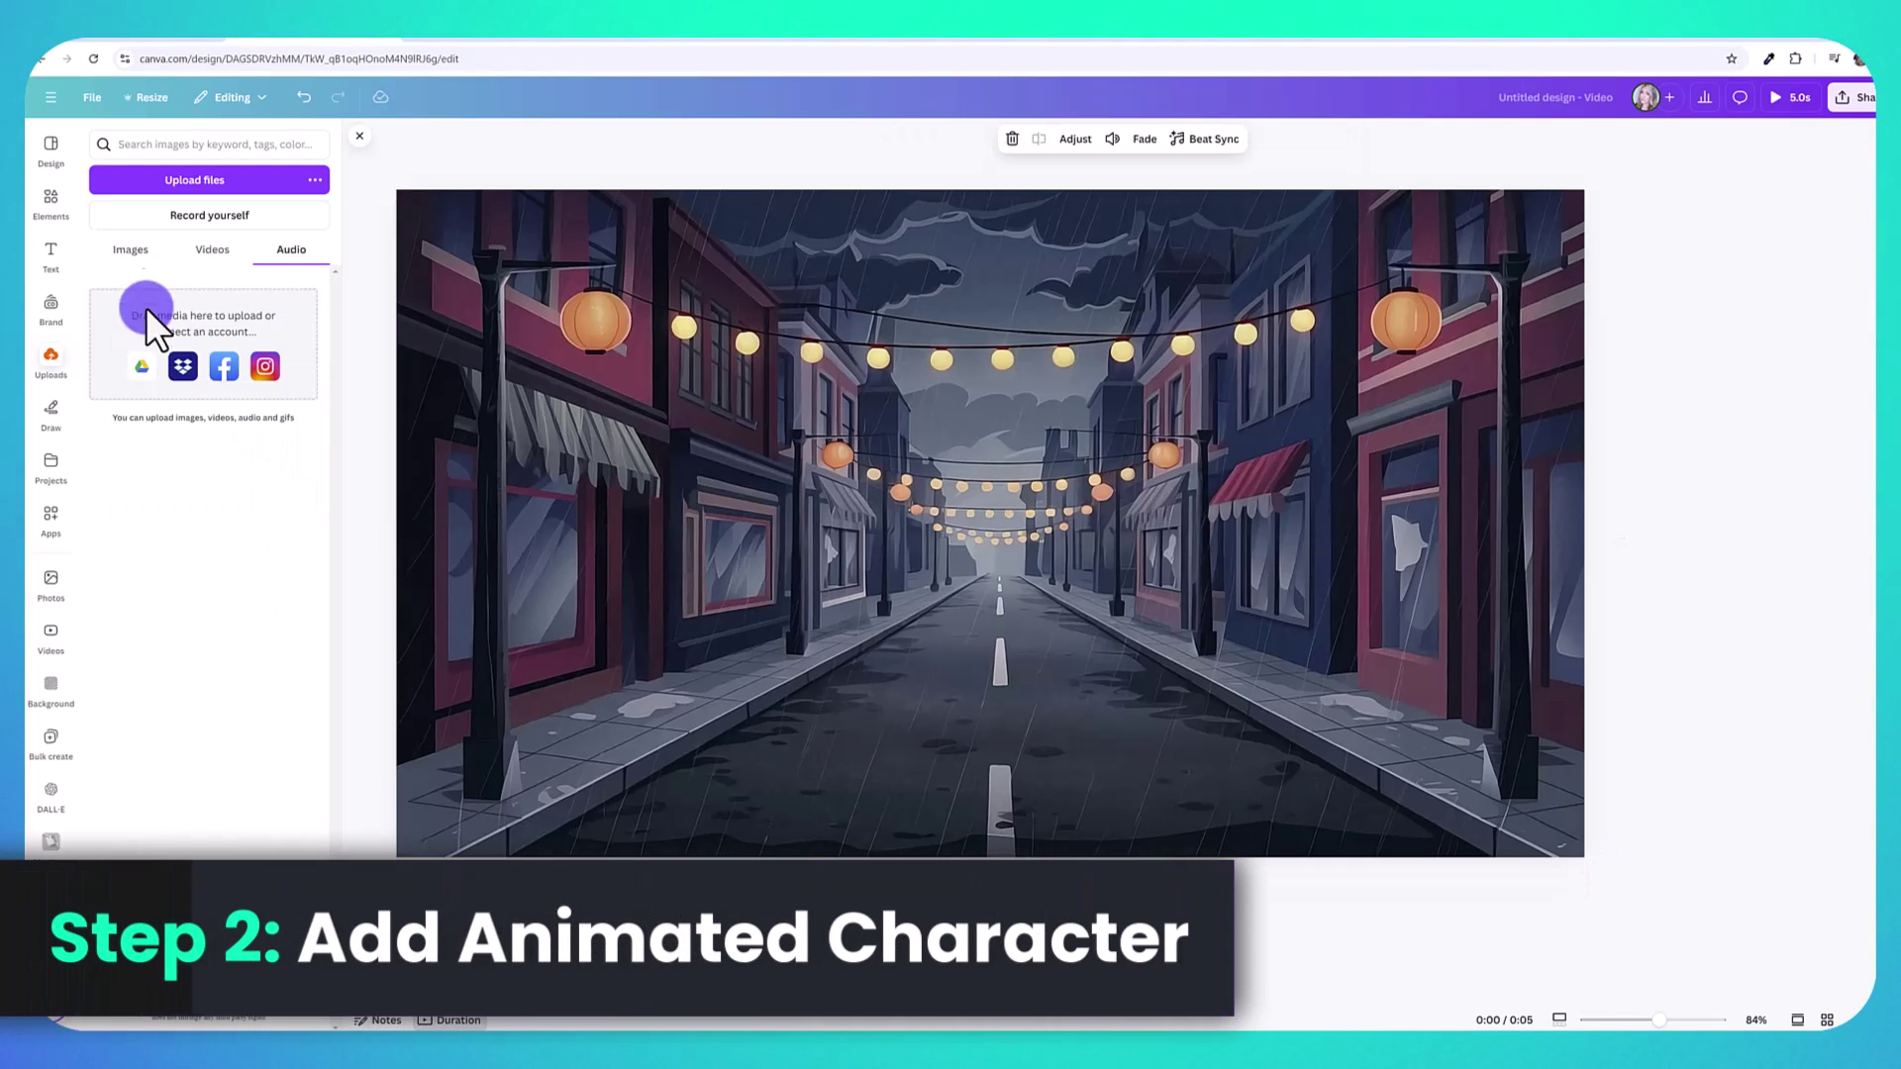
- Search the elements for "walking", with results filtered to animated and free items
click(50, 203)
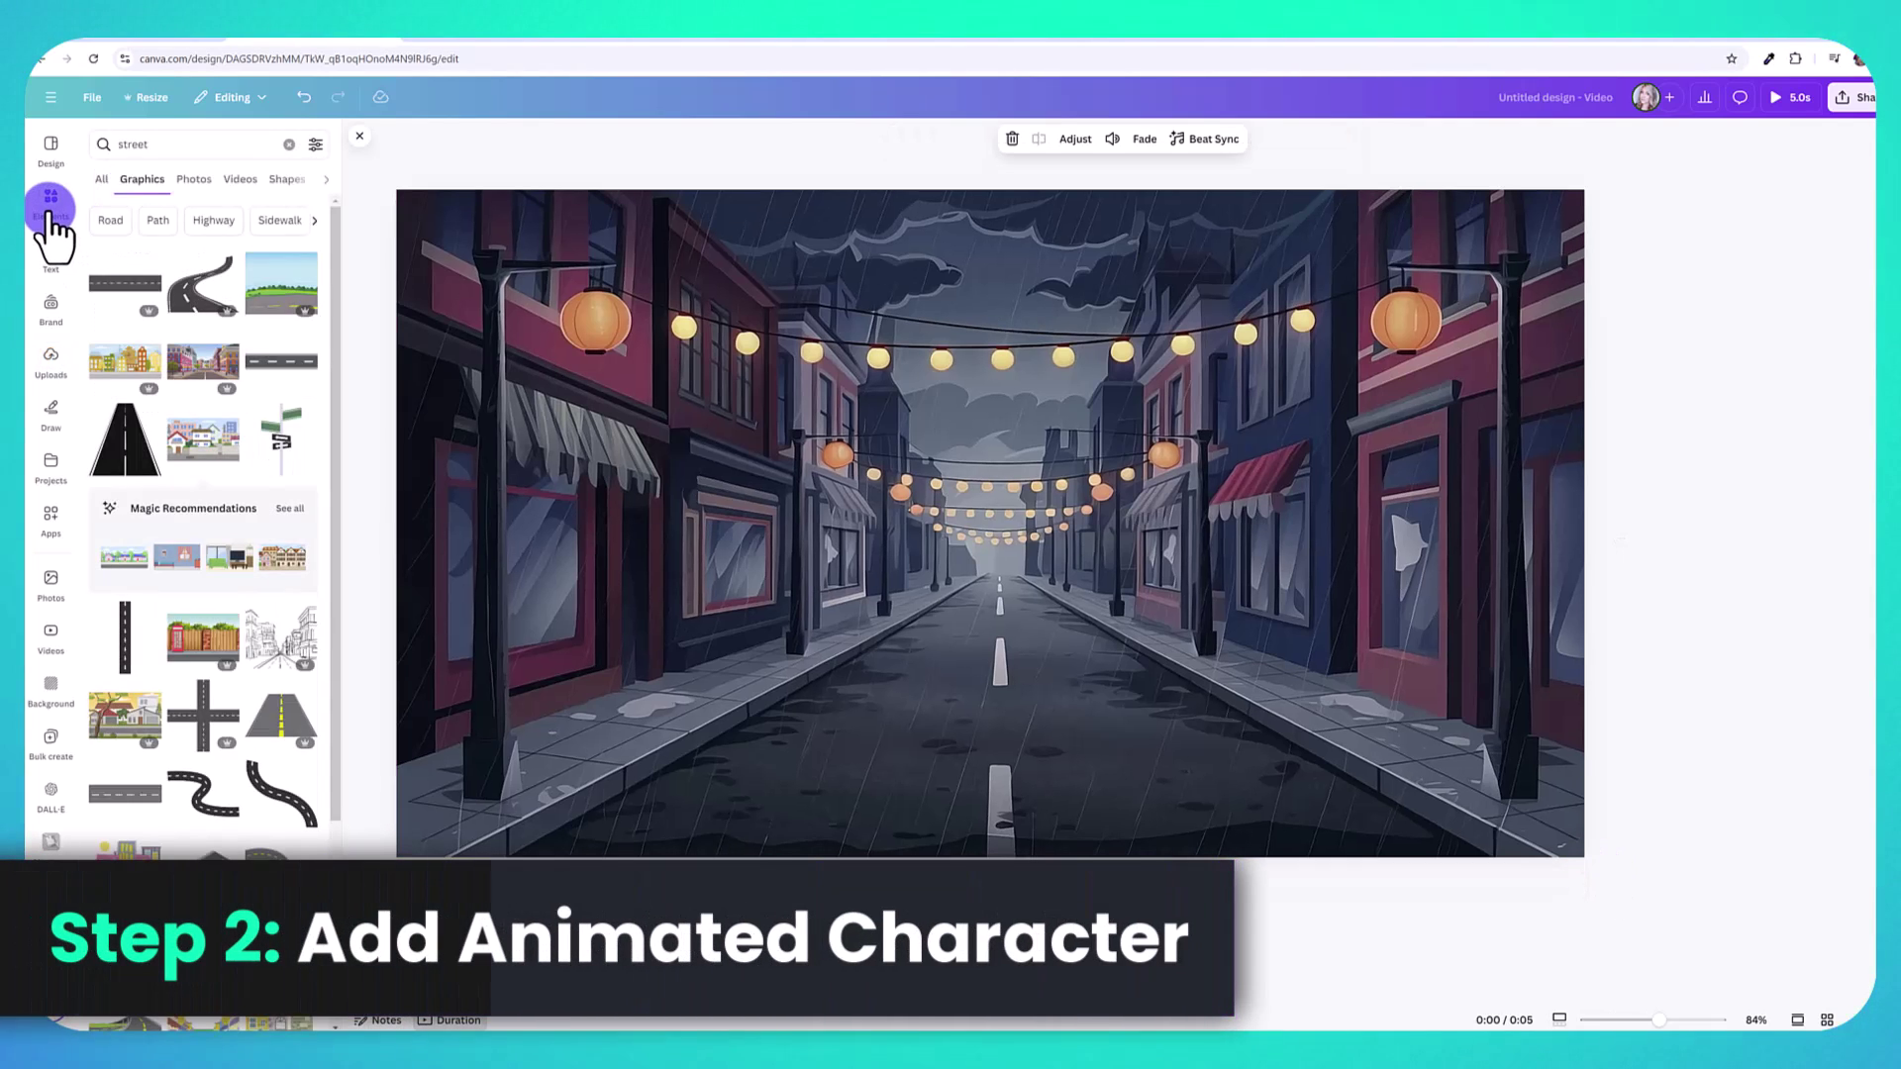
click(288, 146)
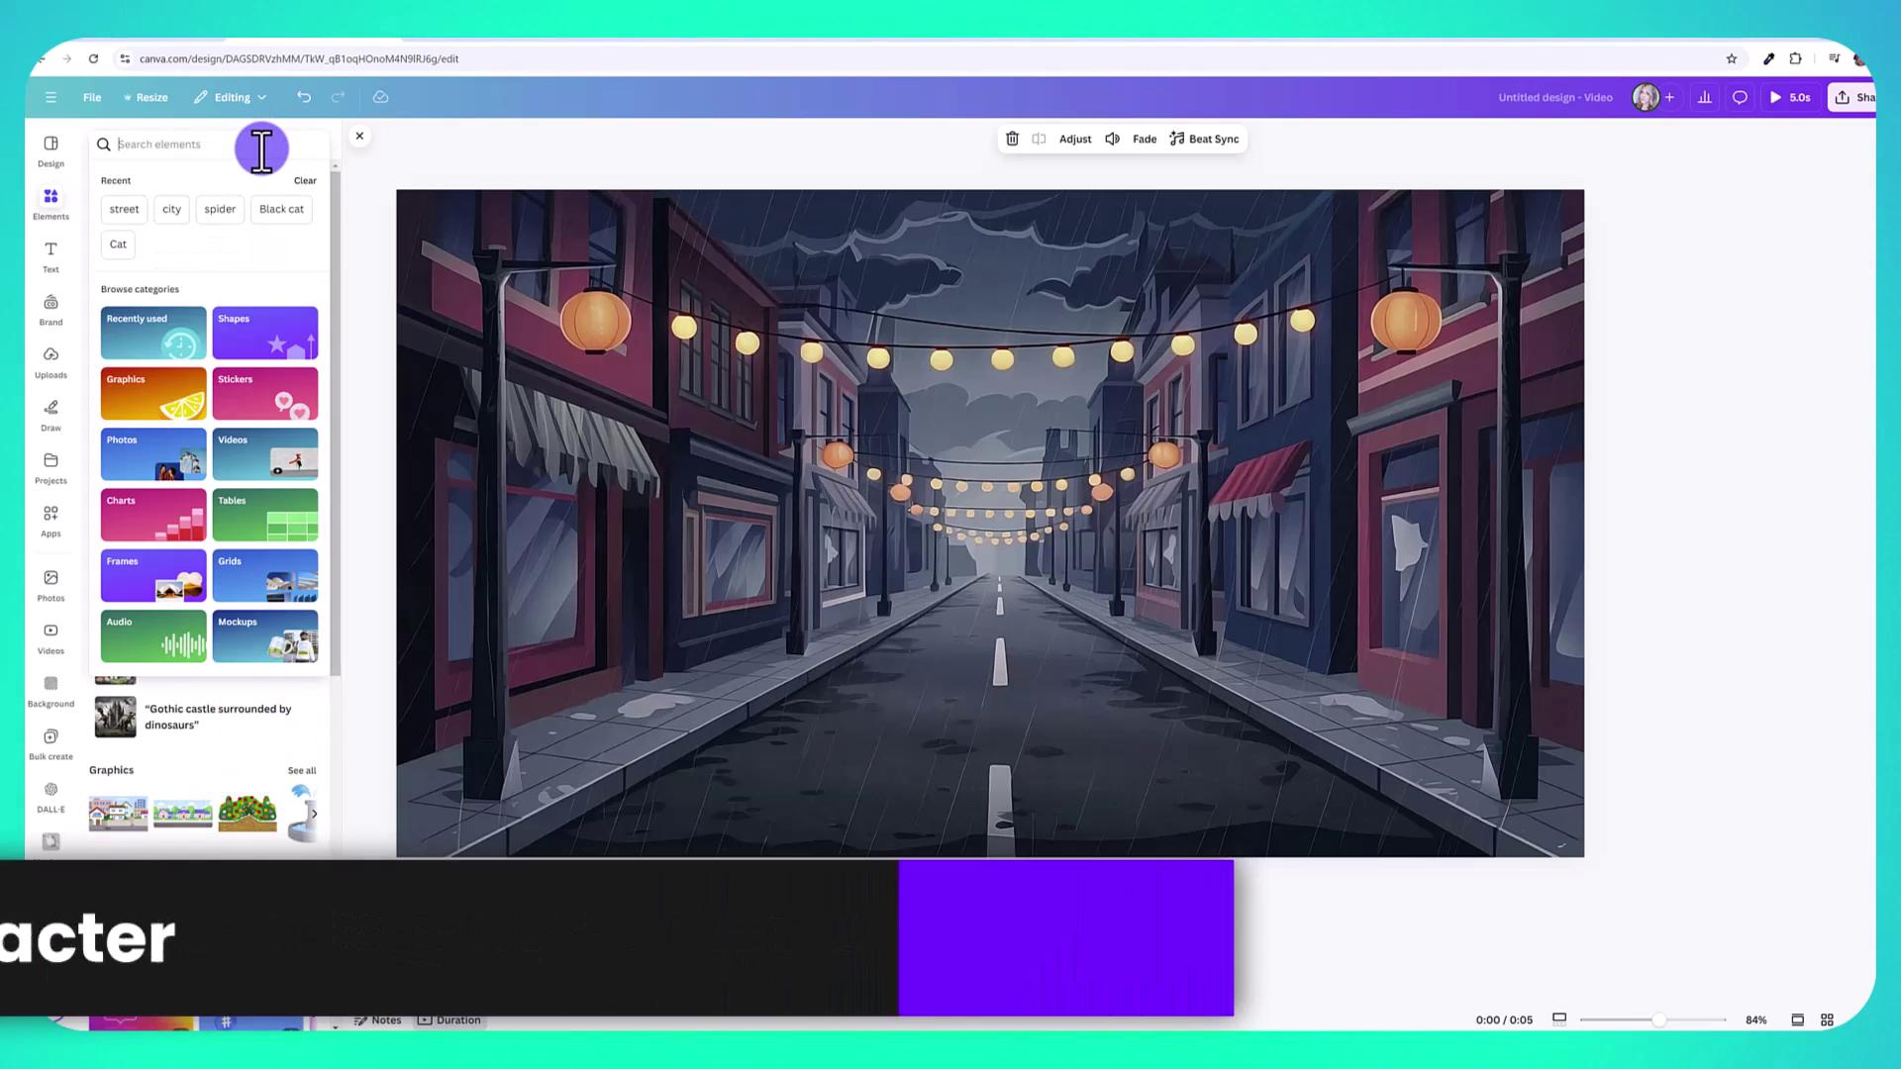
text(walking)
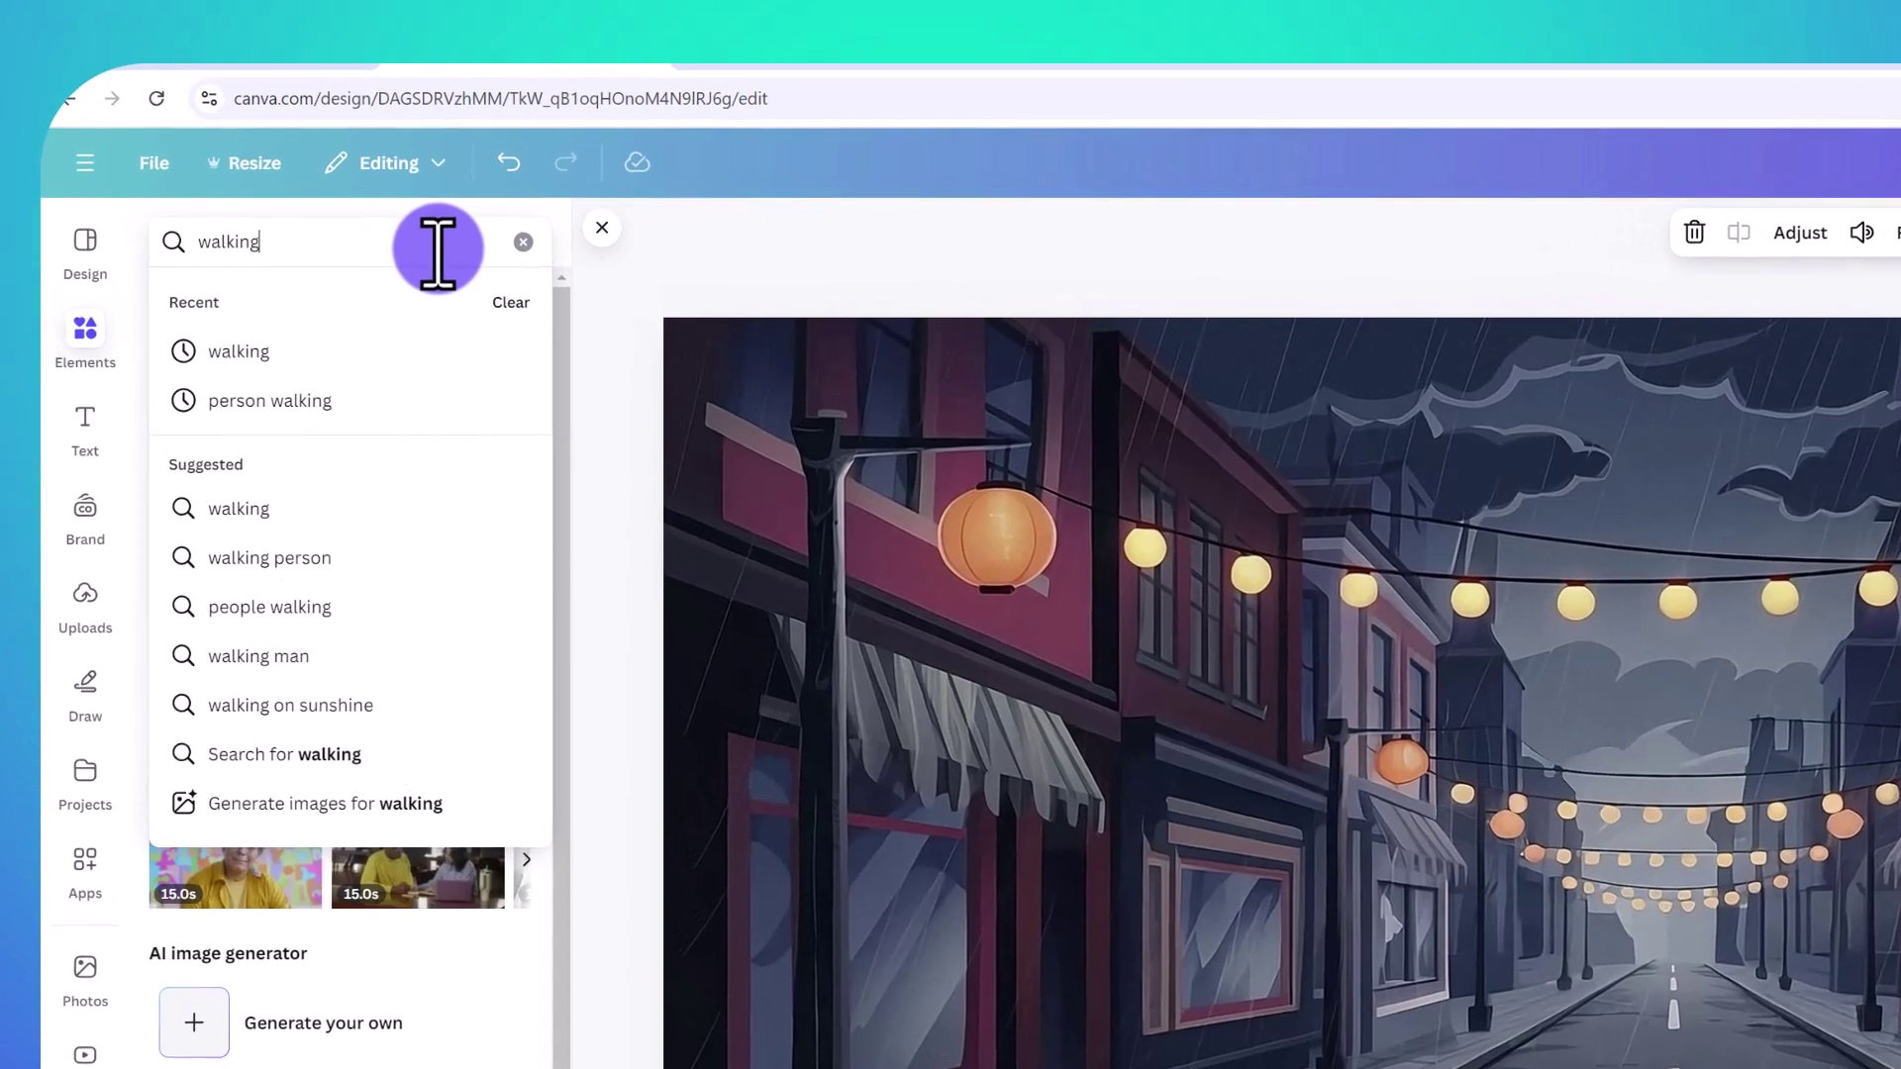
key(Return)
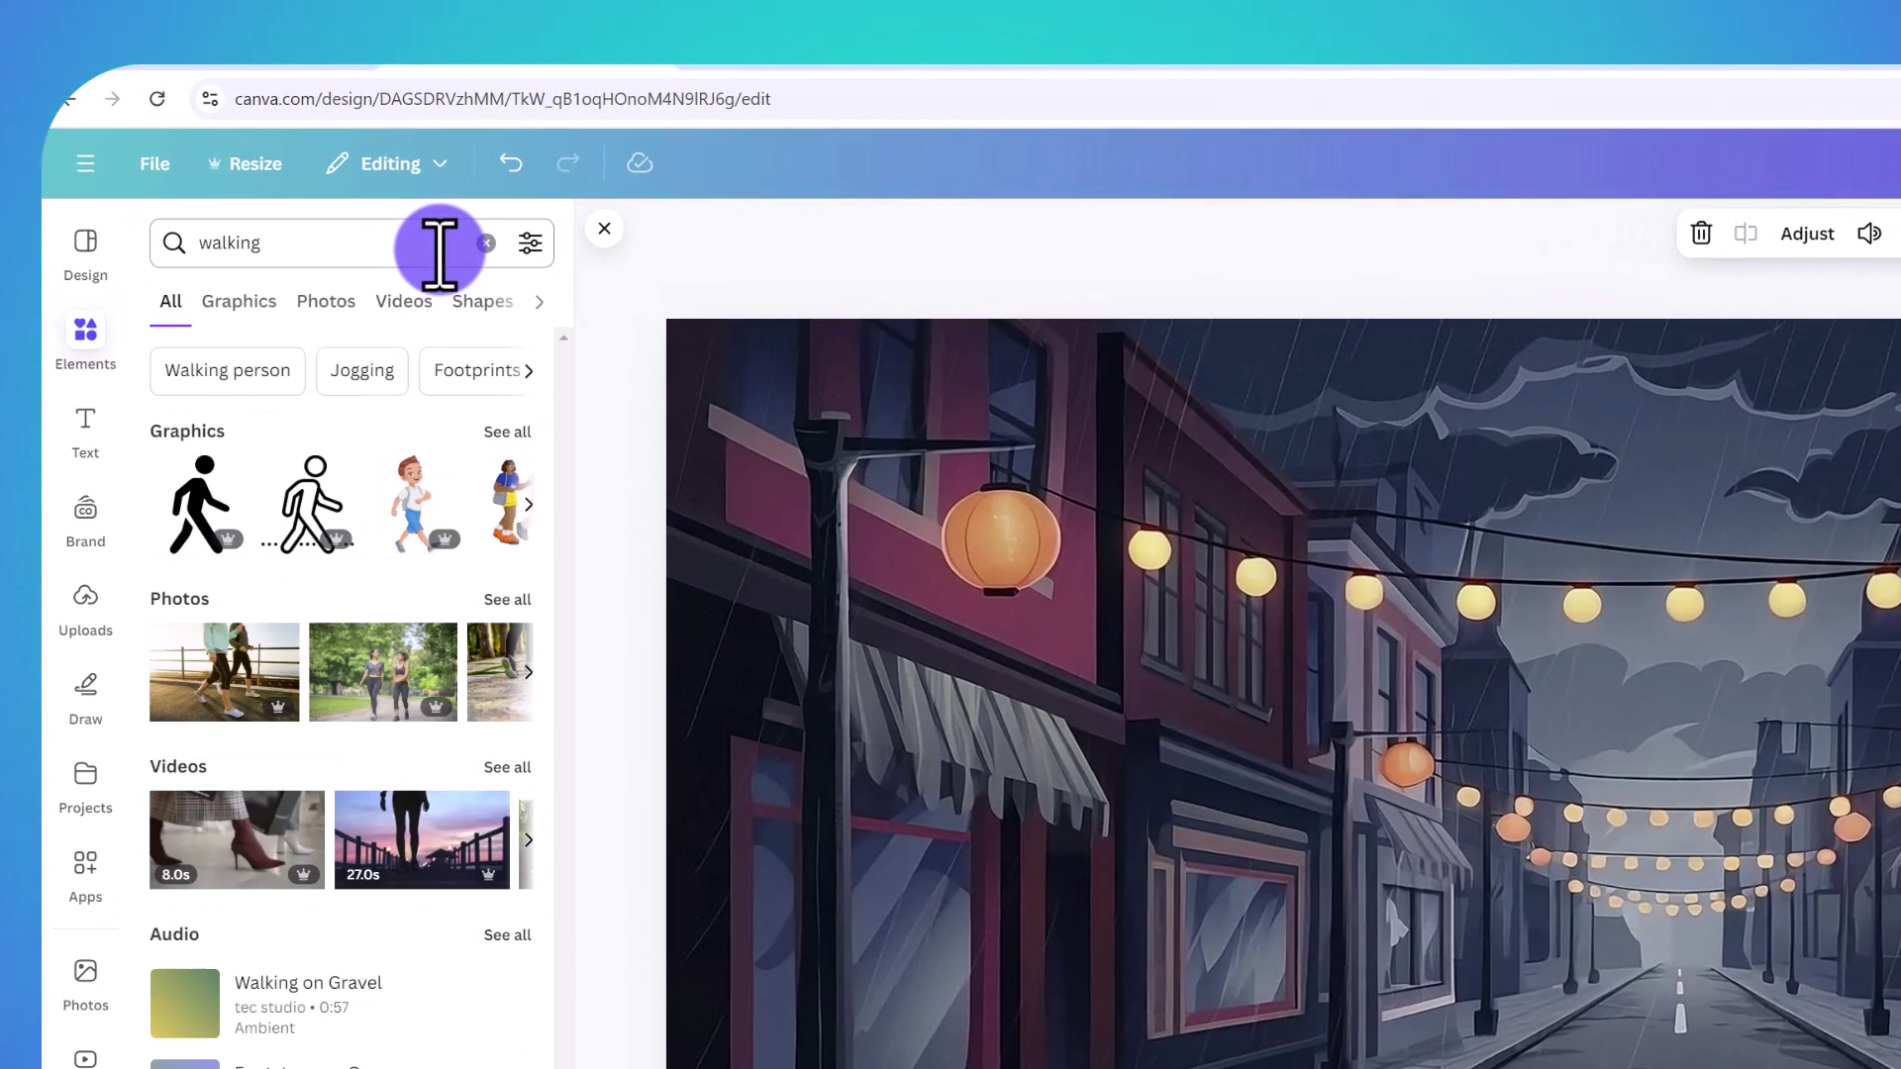
click(530, 243)
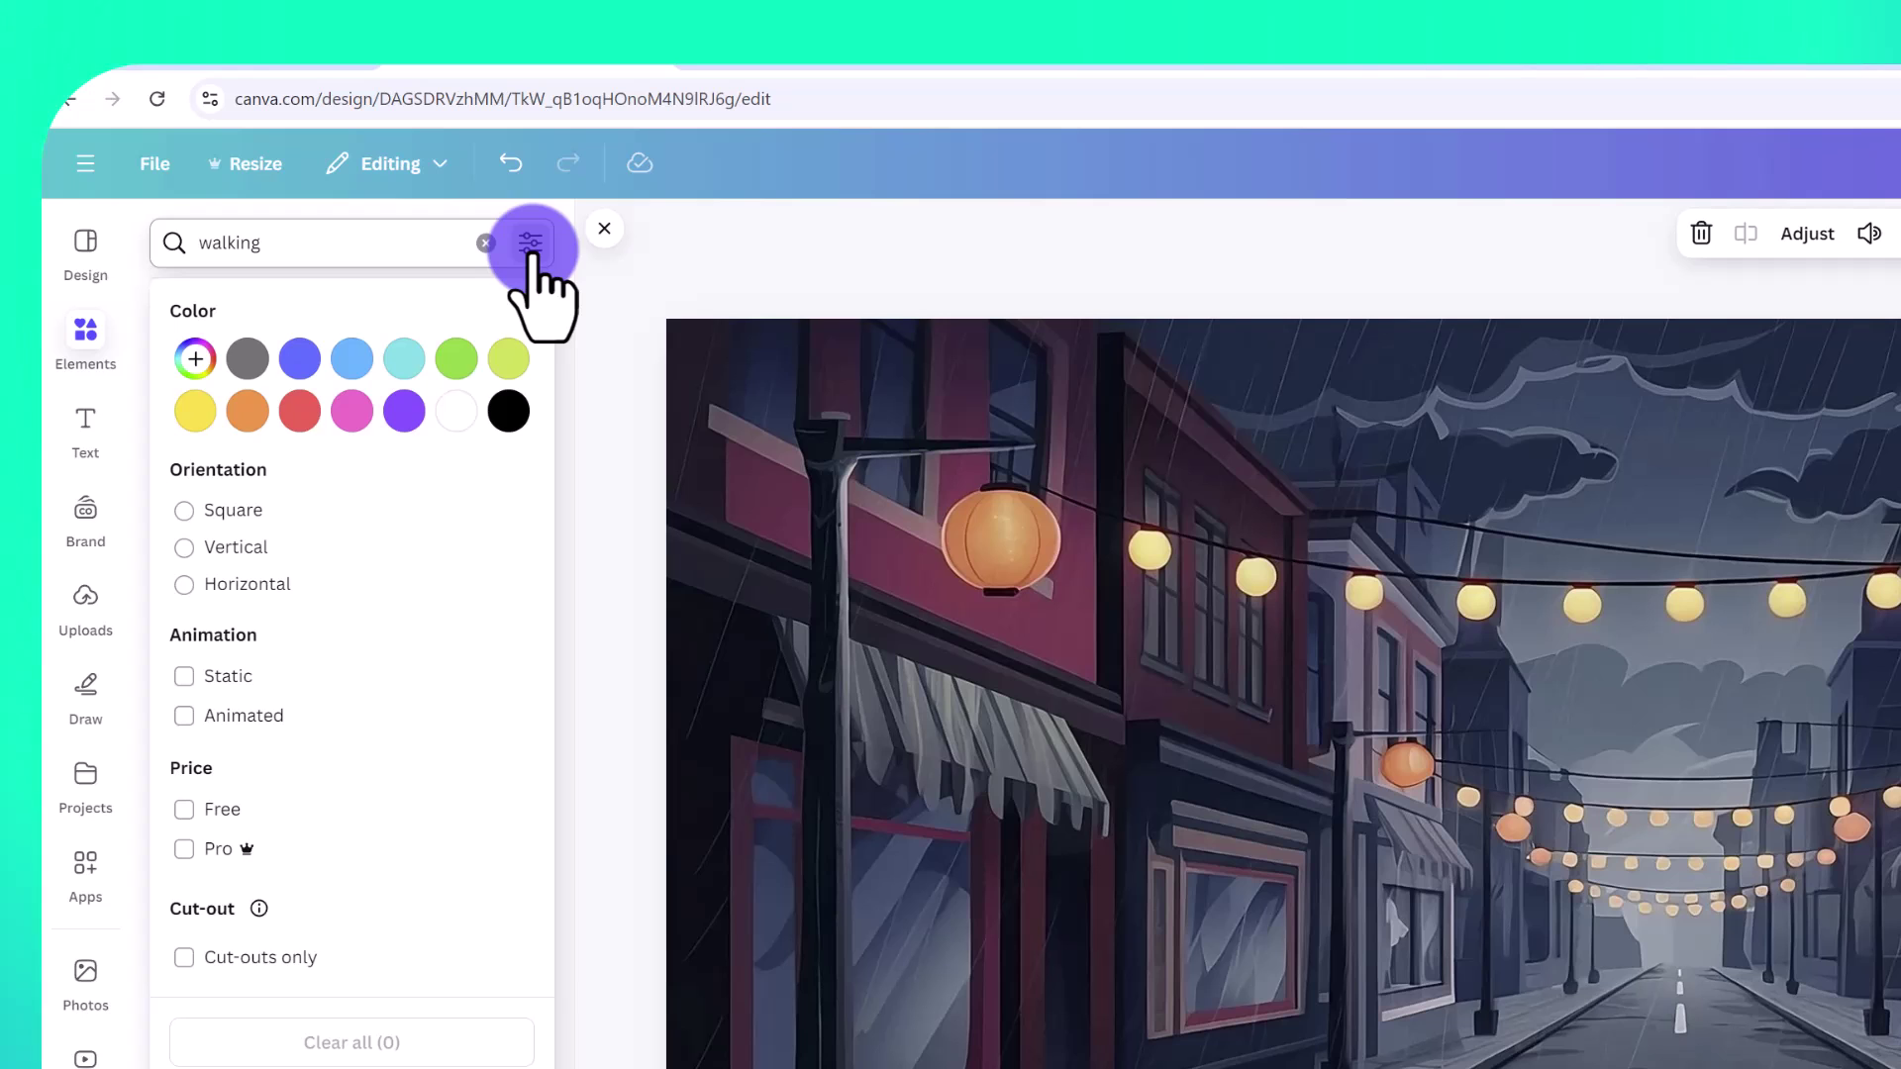
click(247, 719)
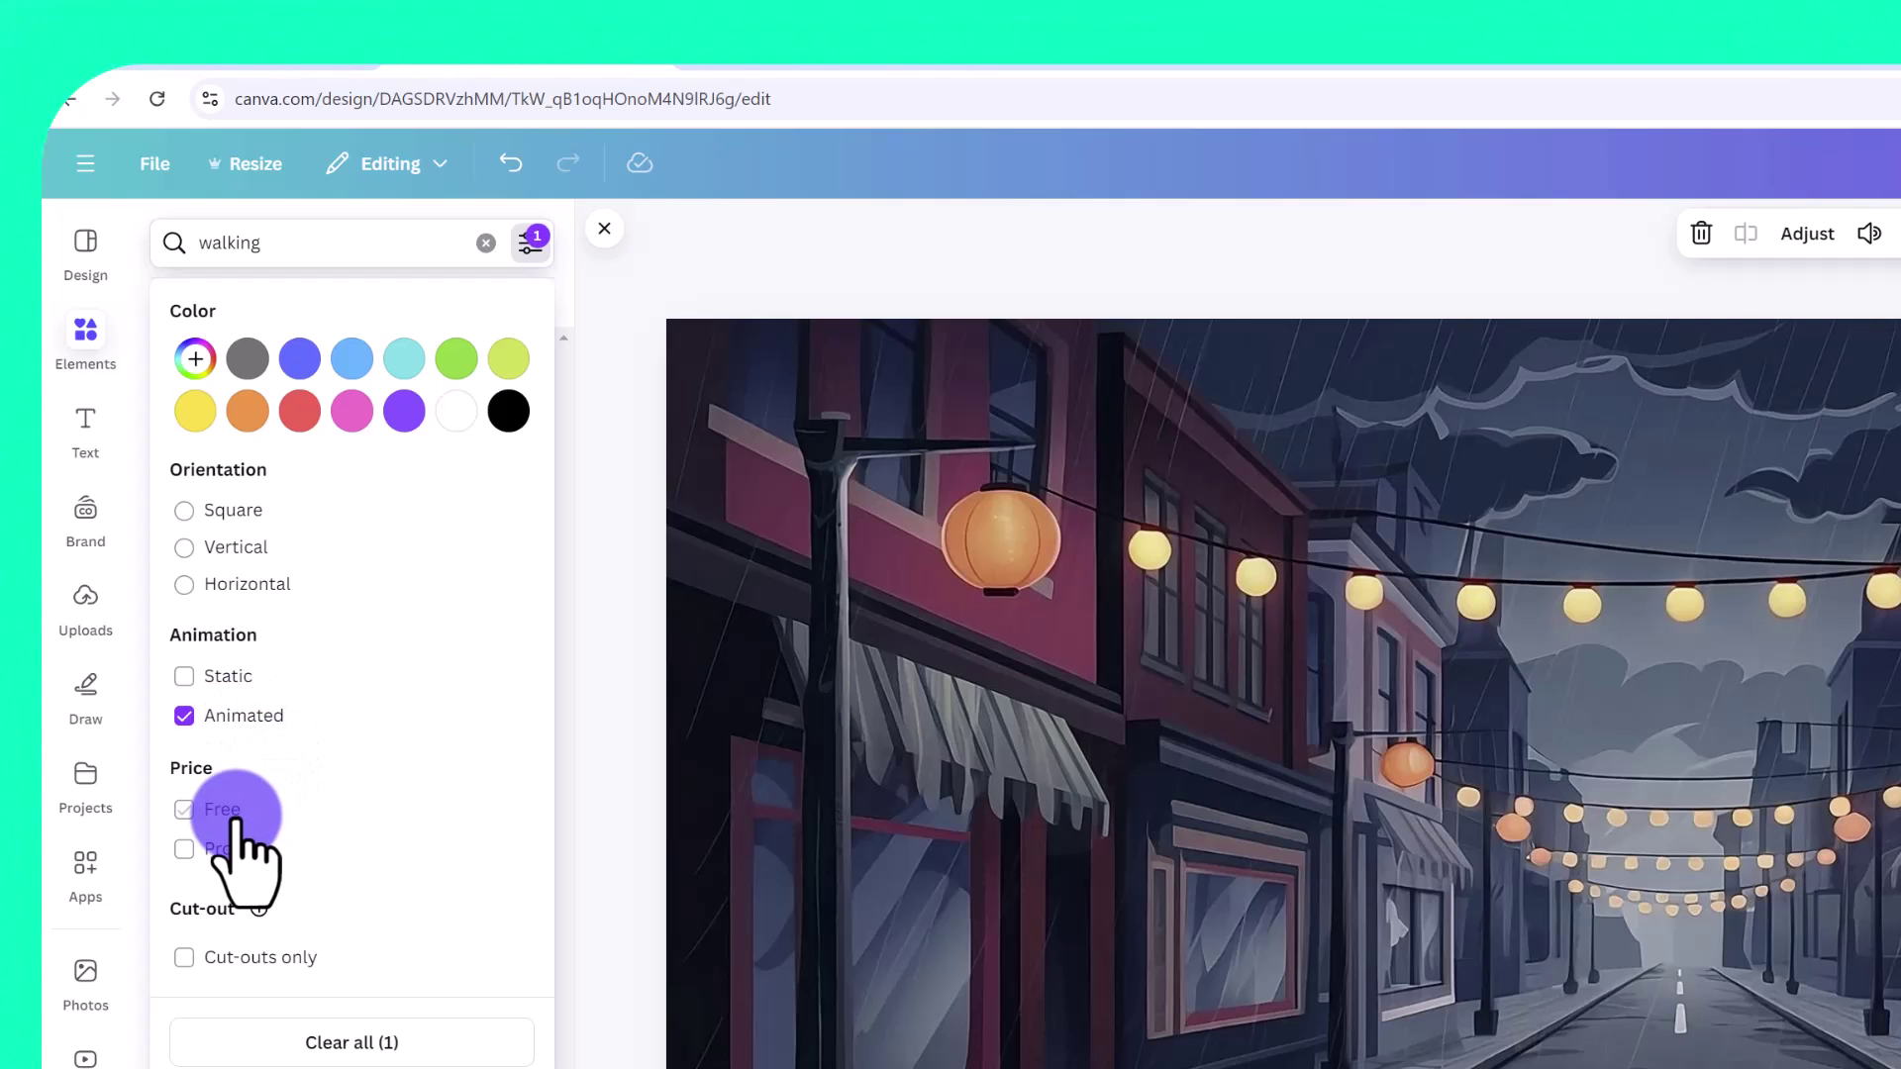
click(530, 243)
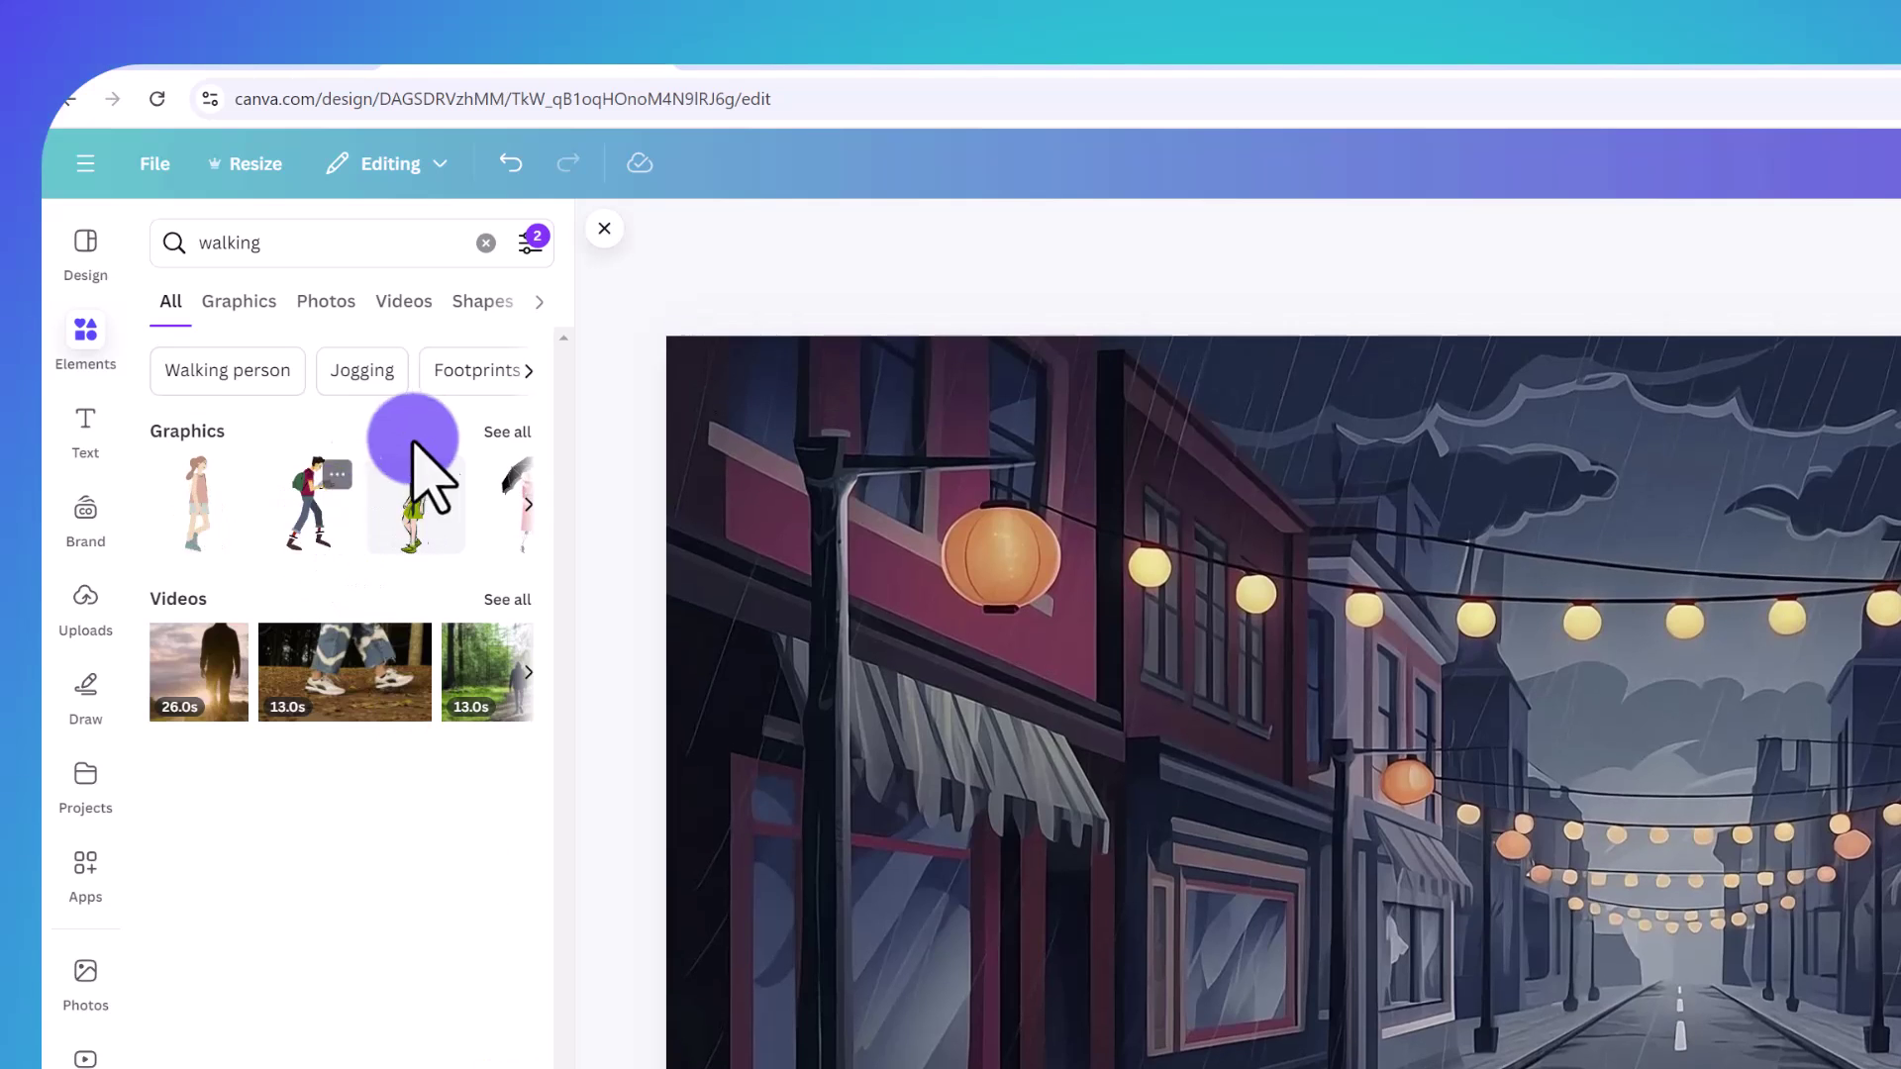
- Remove the Free filter from the walking search, keep Animated, and show all matching graphics
click(534, 243)
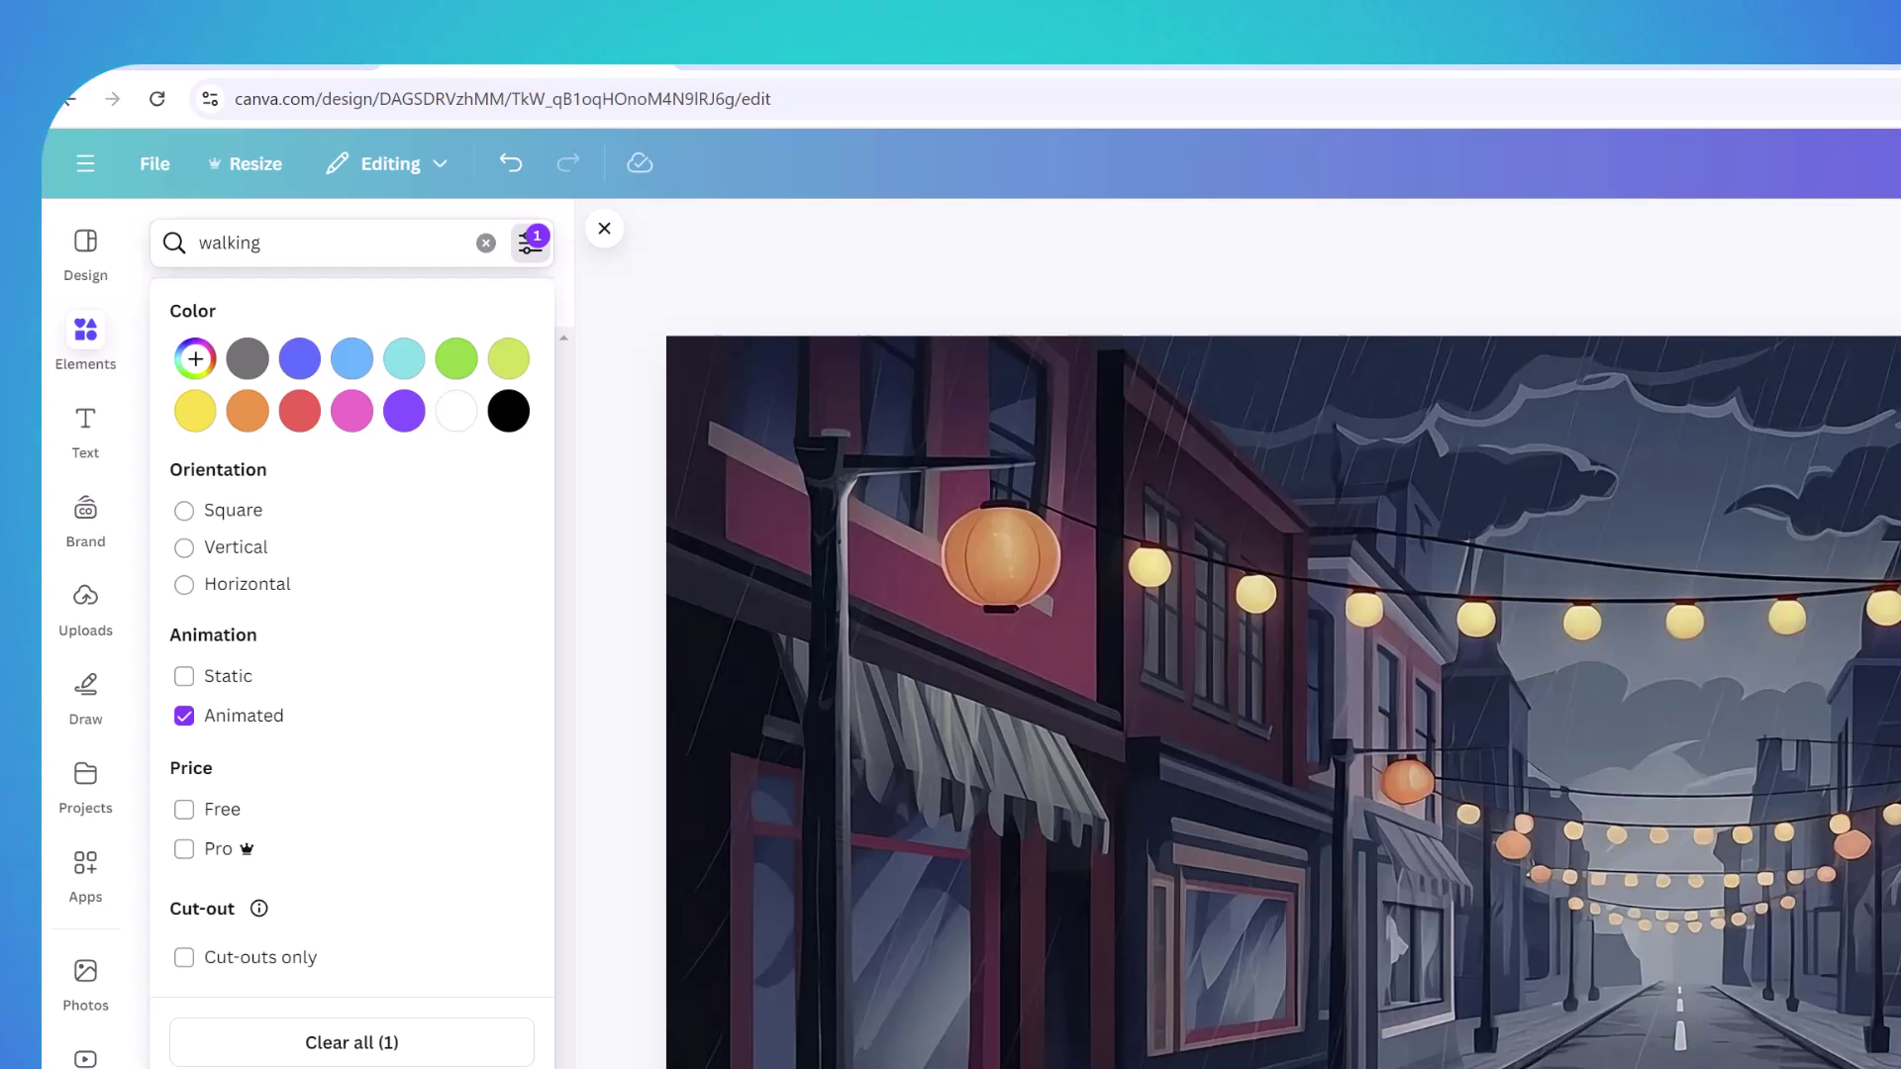
click(530, 242)
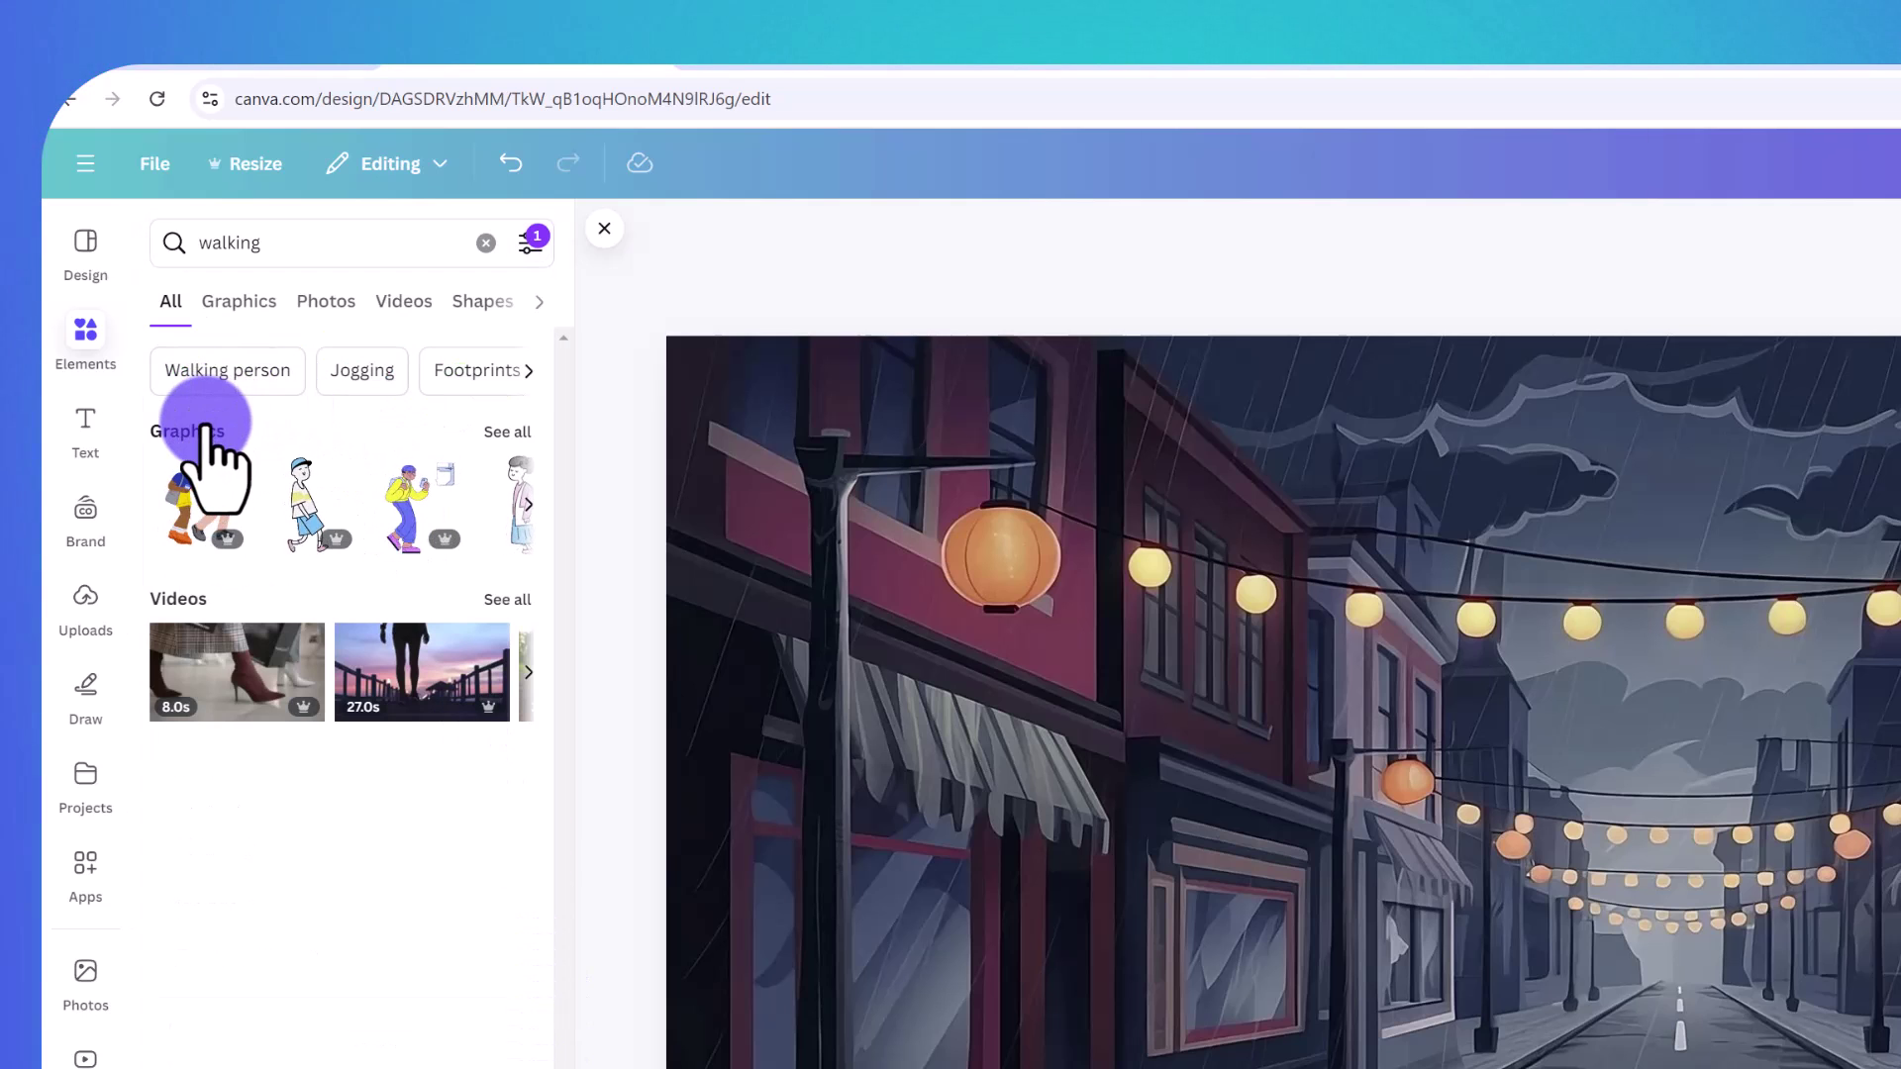
click(513, 436)
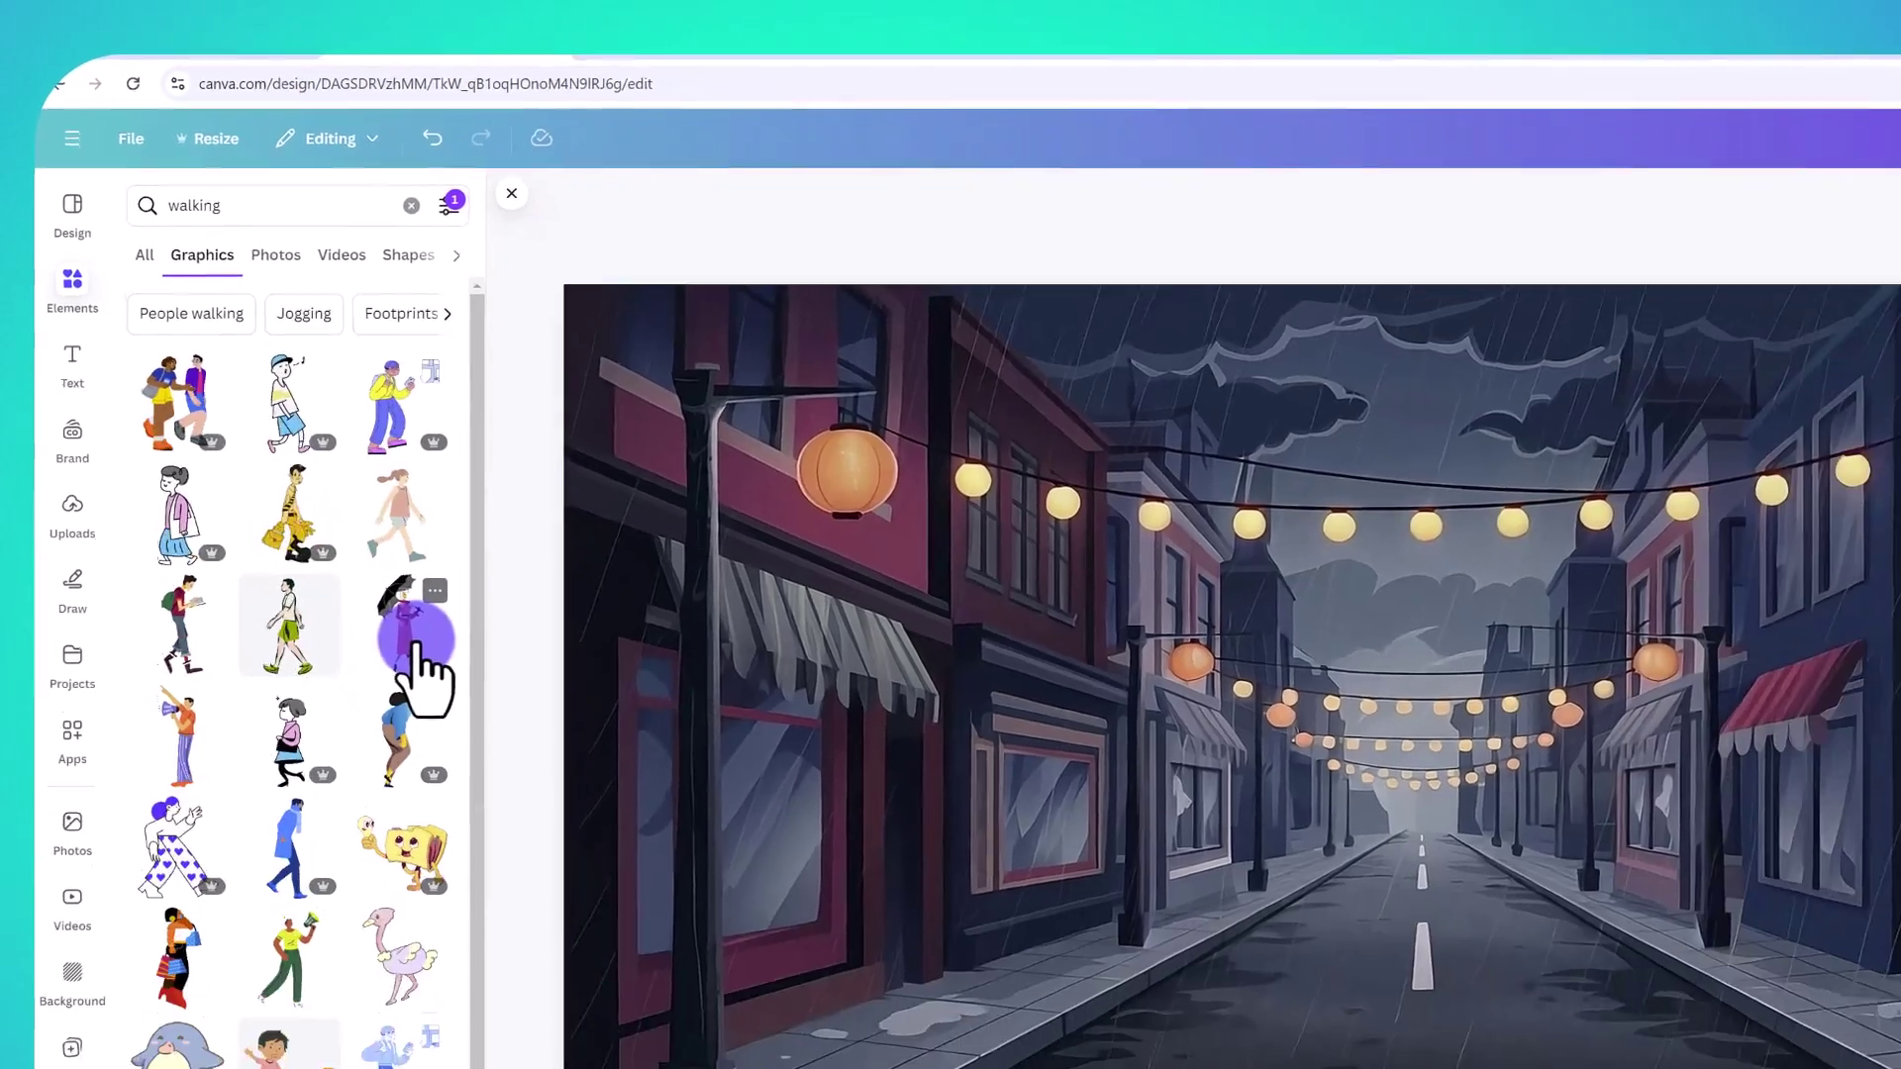
- Add the animated woman in a red coat with an umbrella, scale her down slightly and place her at the street's left edge
click(492, 767)
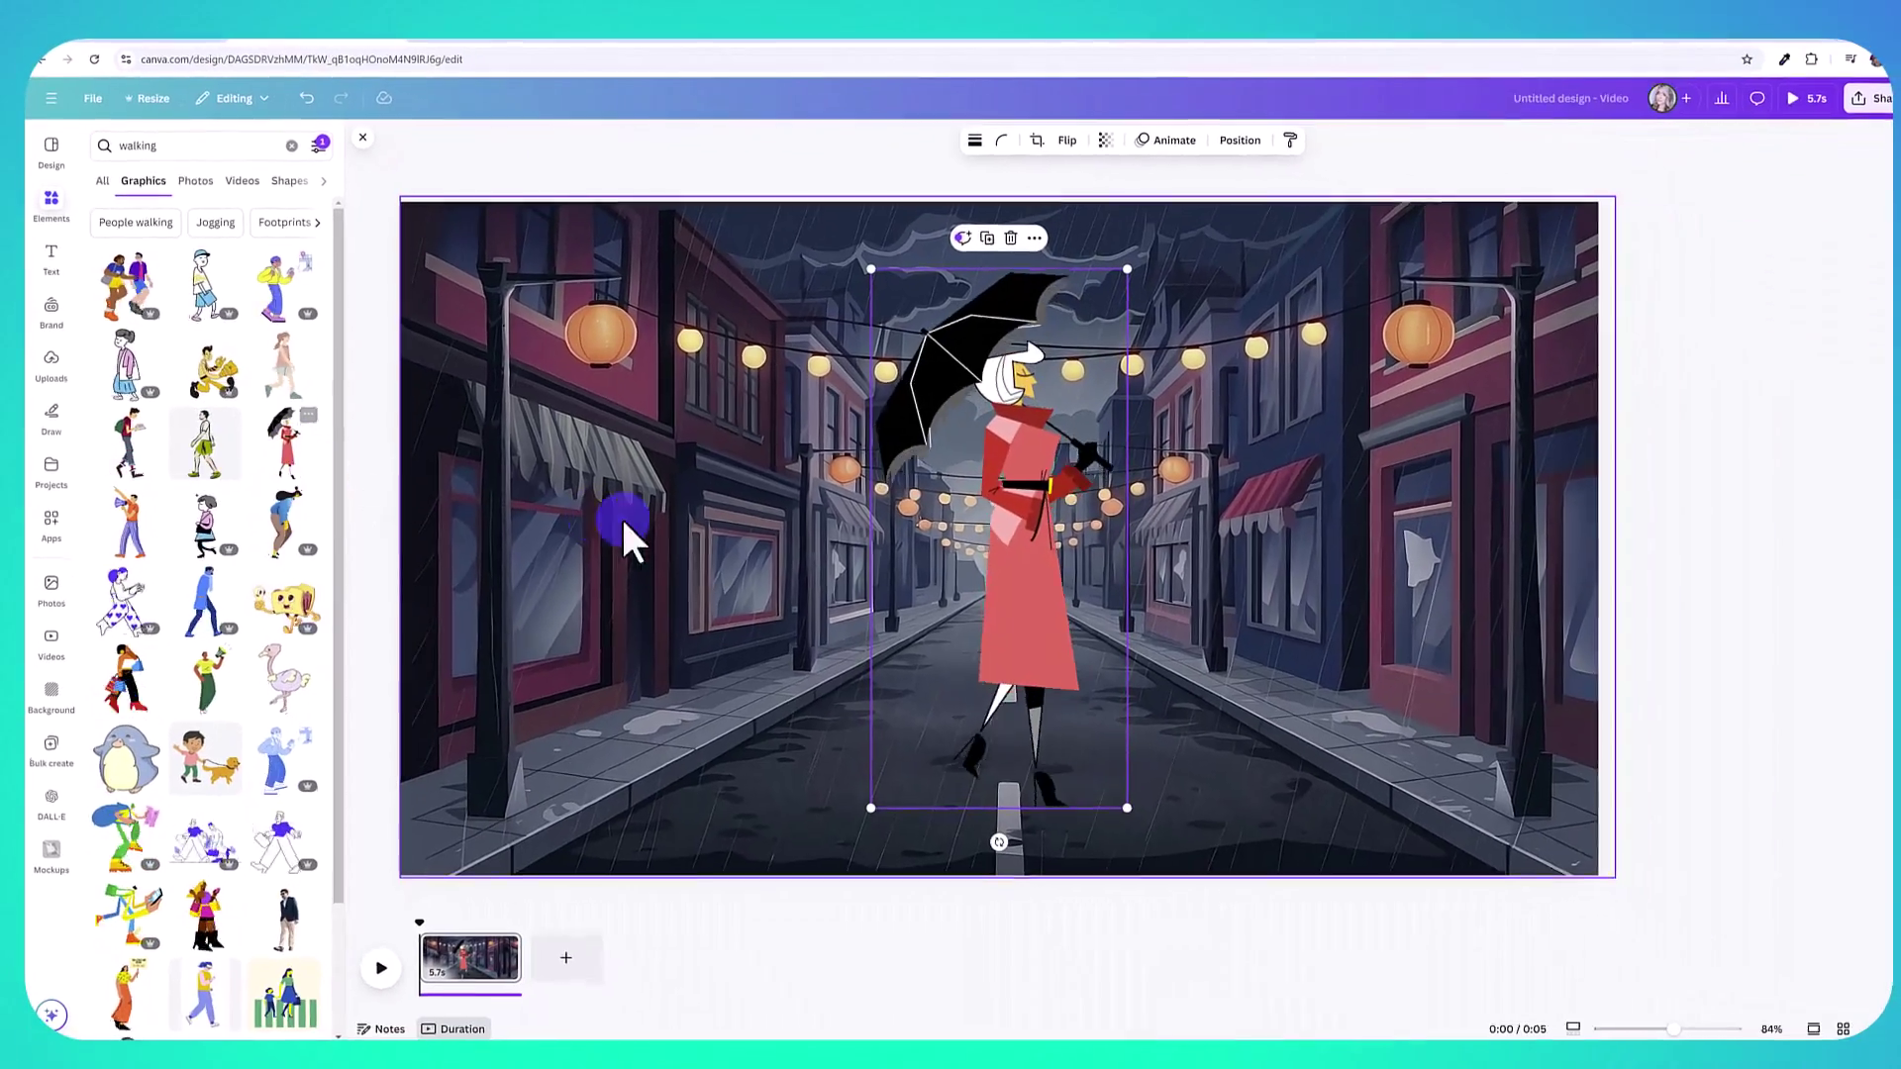
drag(926, 555, 616, 639)
drag(453, 306, 476, 365)
drag(660, 519, 576, 535)
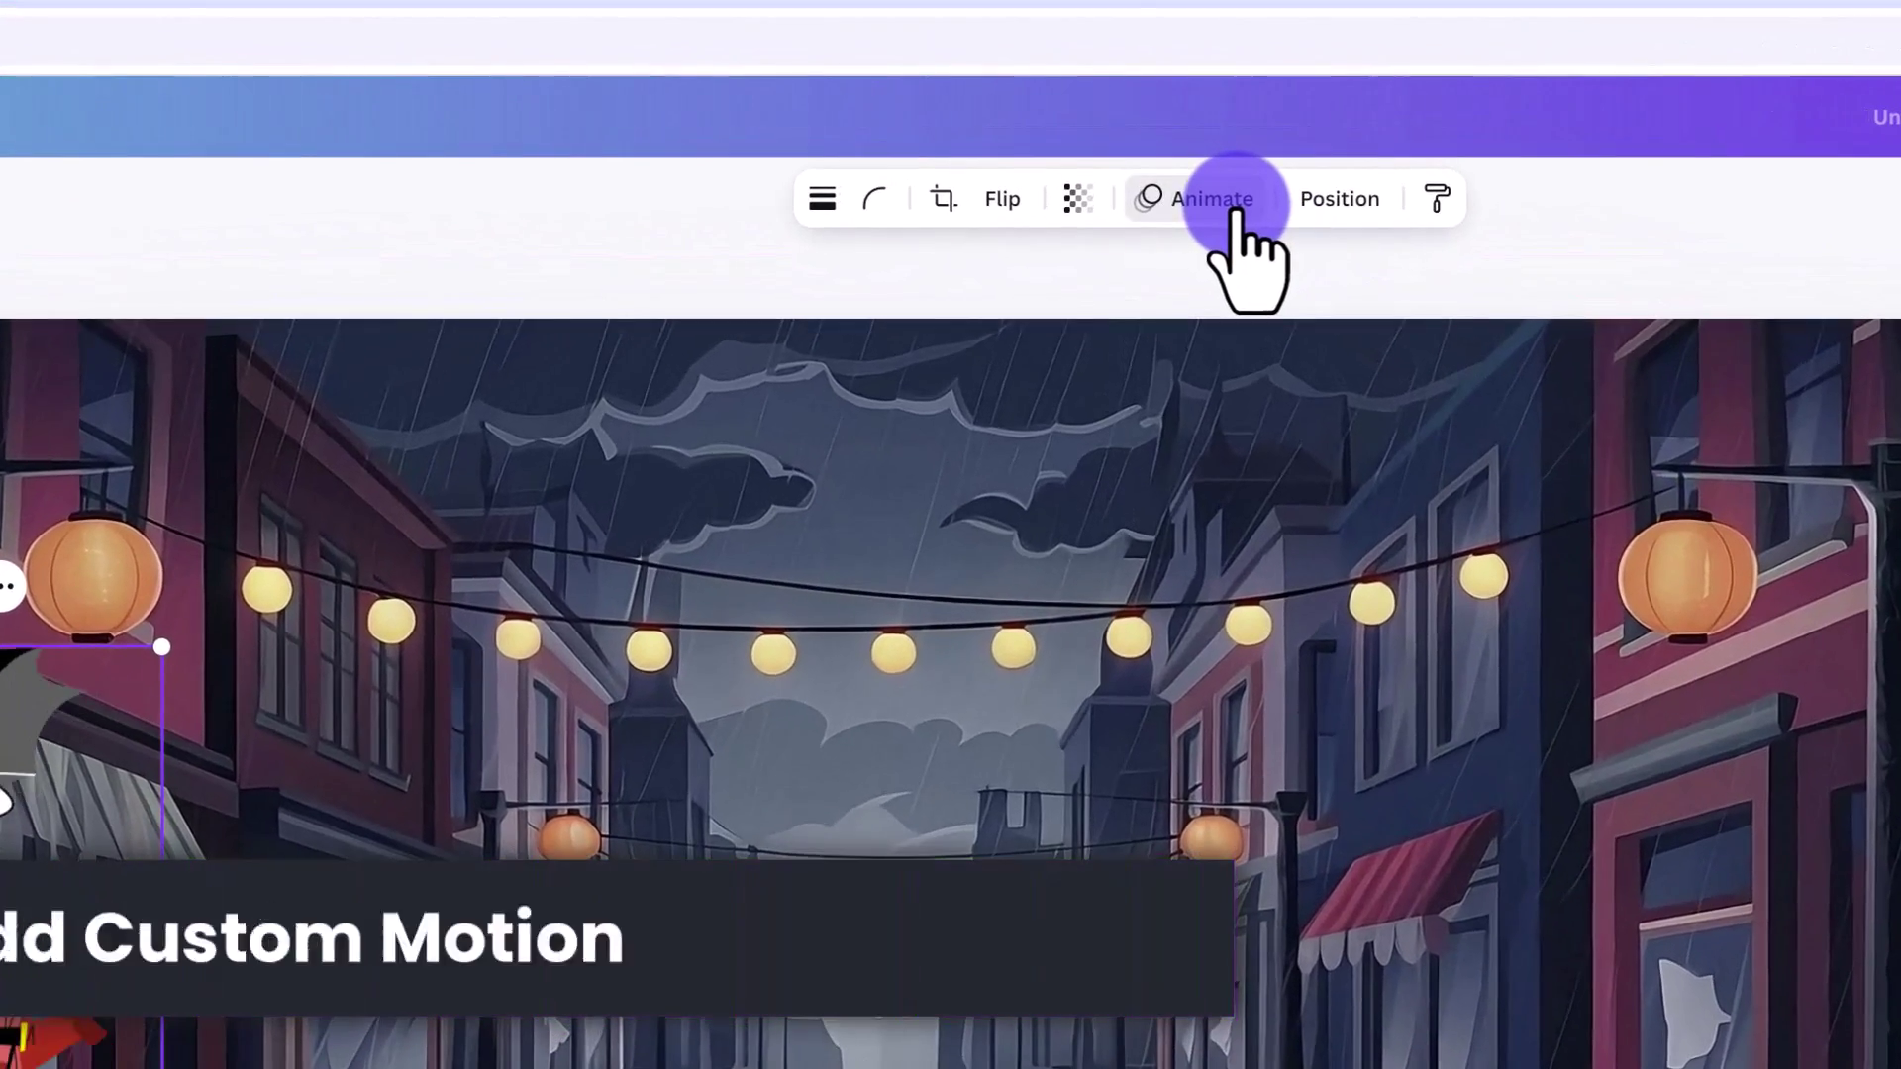
- Create a custom animation for the umbrella woman by moving her along a wavy path across the street
click(1236, 203)
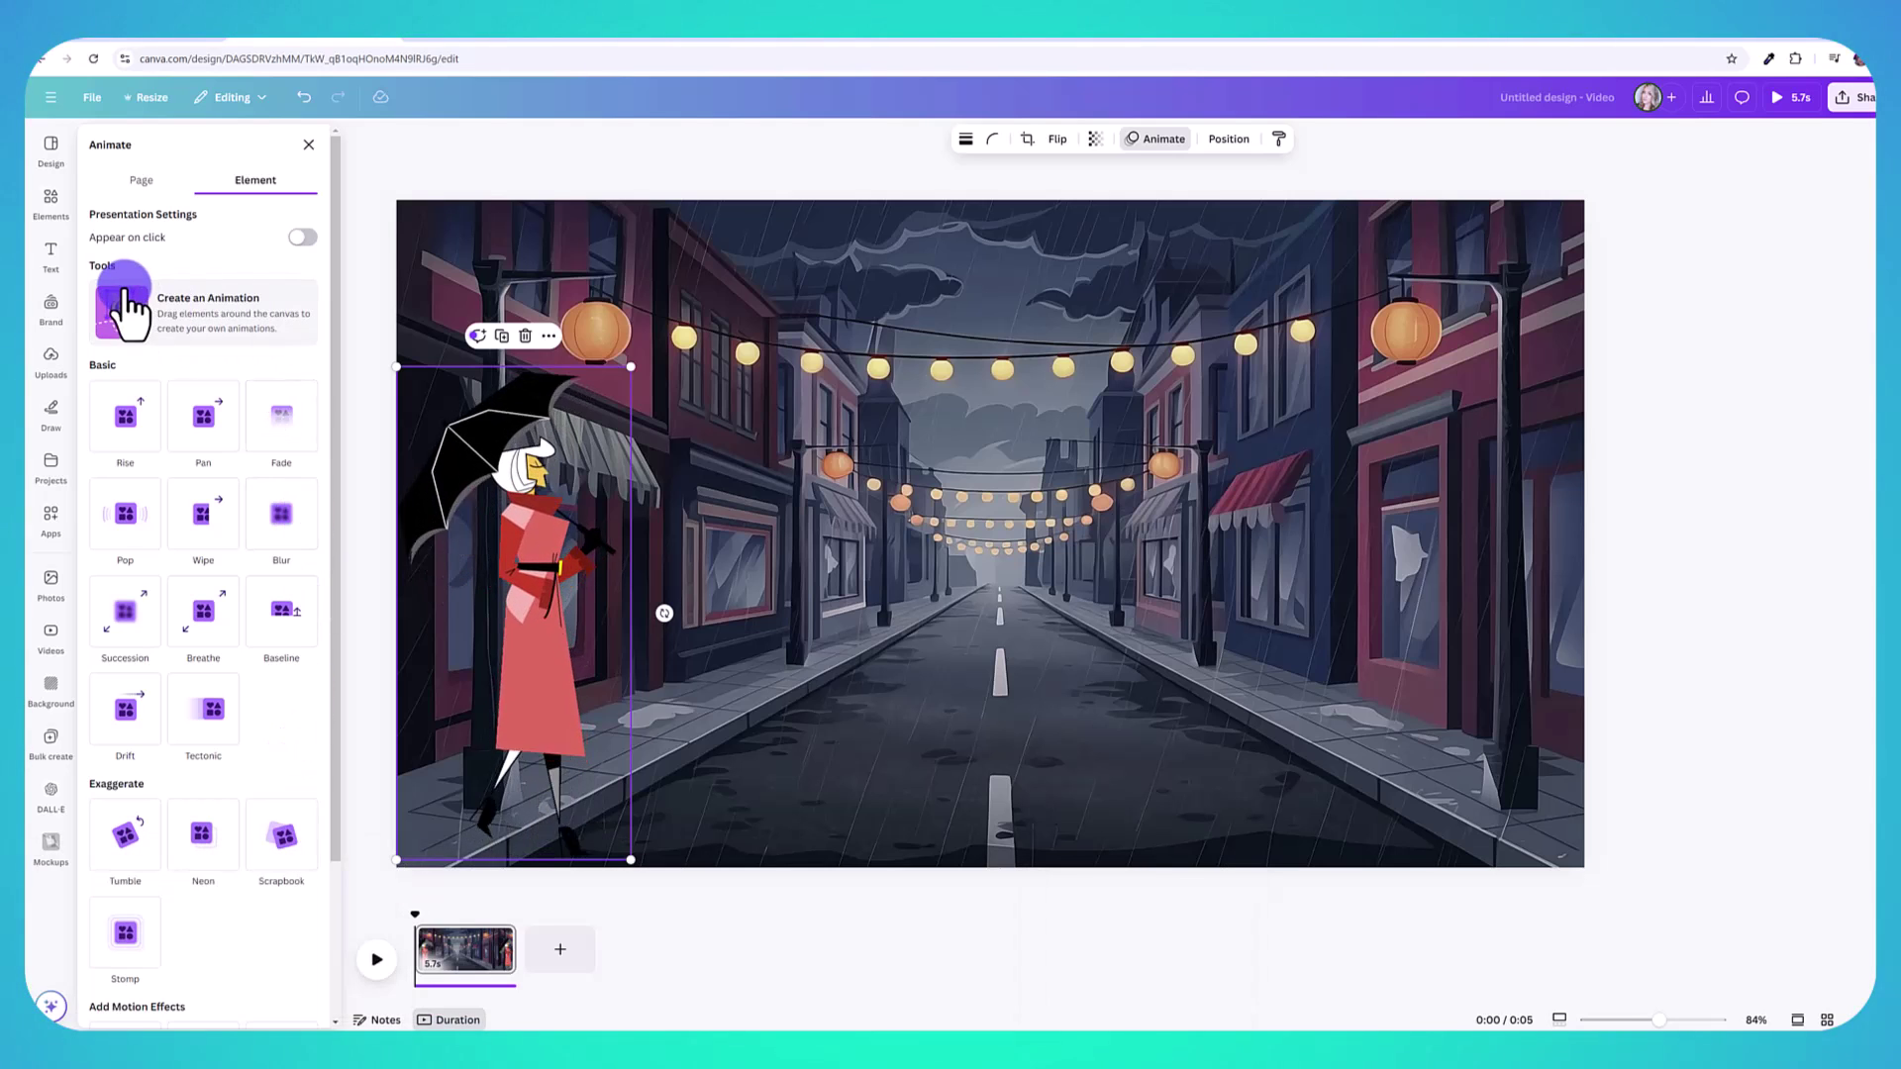
click(242, 314)
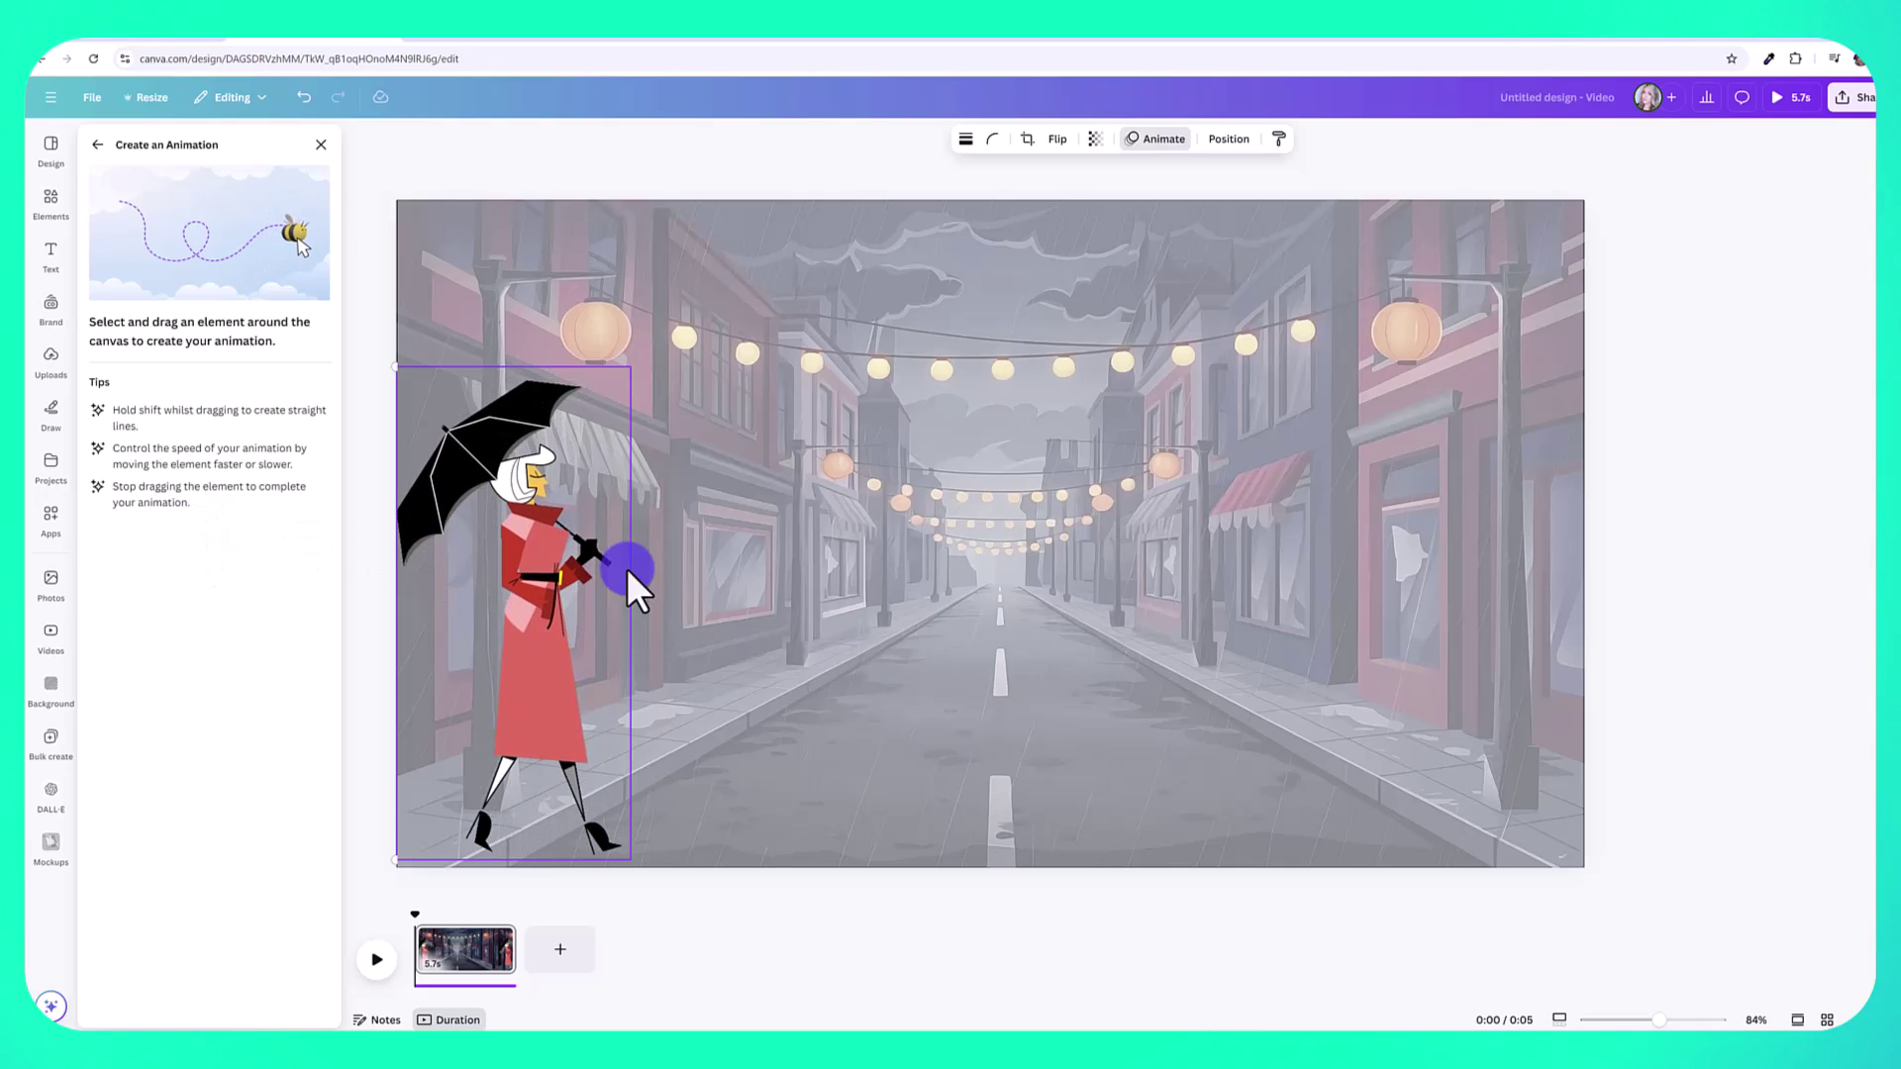
mouse_move(546, 596)
mouse_down()
mouse_move(710, 548)
mouse_move(807, 568)
mouse_move(1004, 540)
mouse_move(1453, 580)
mouse_up()
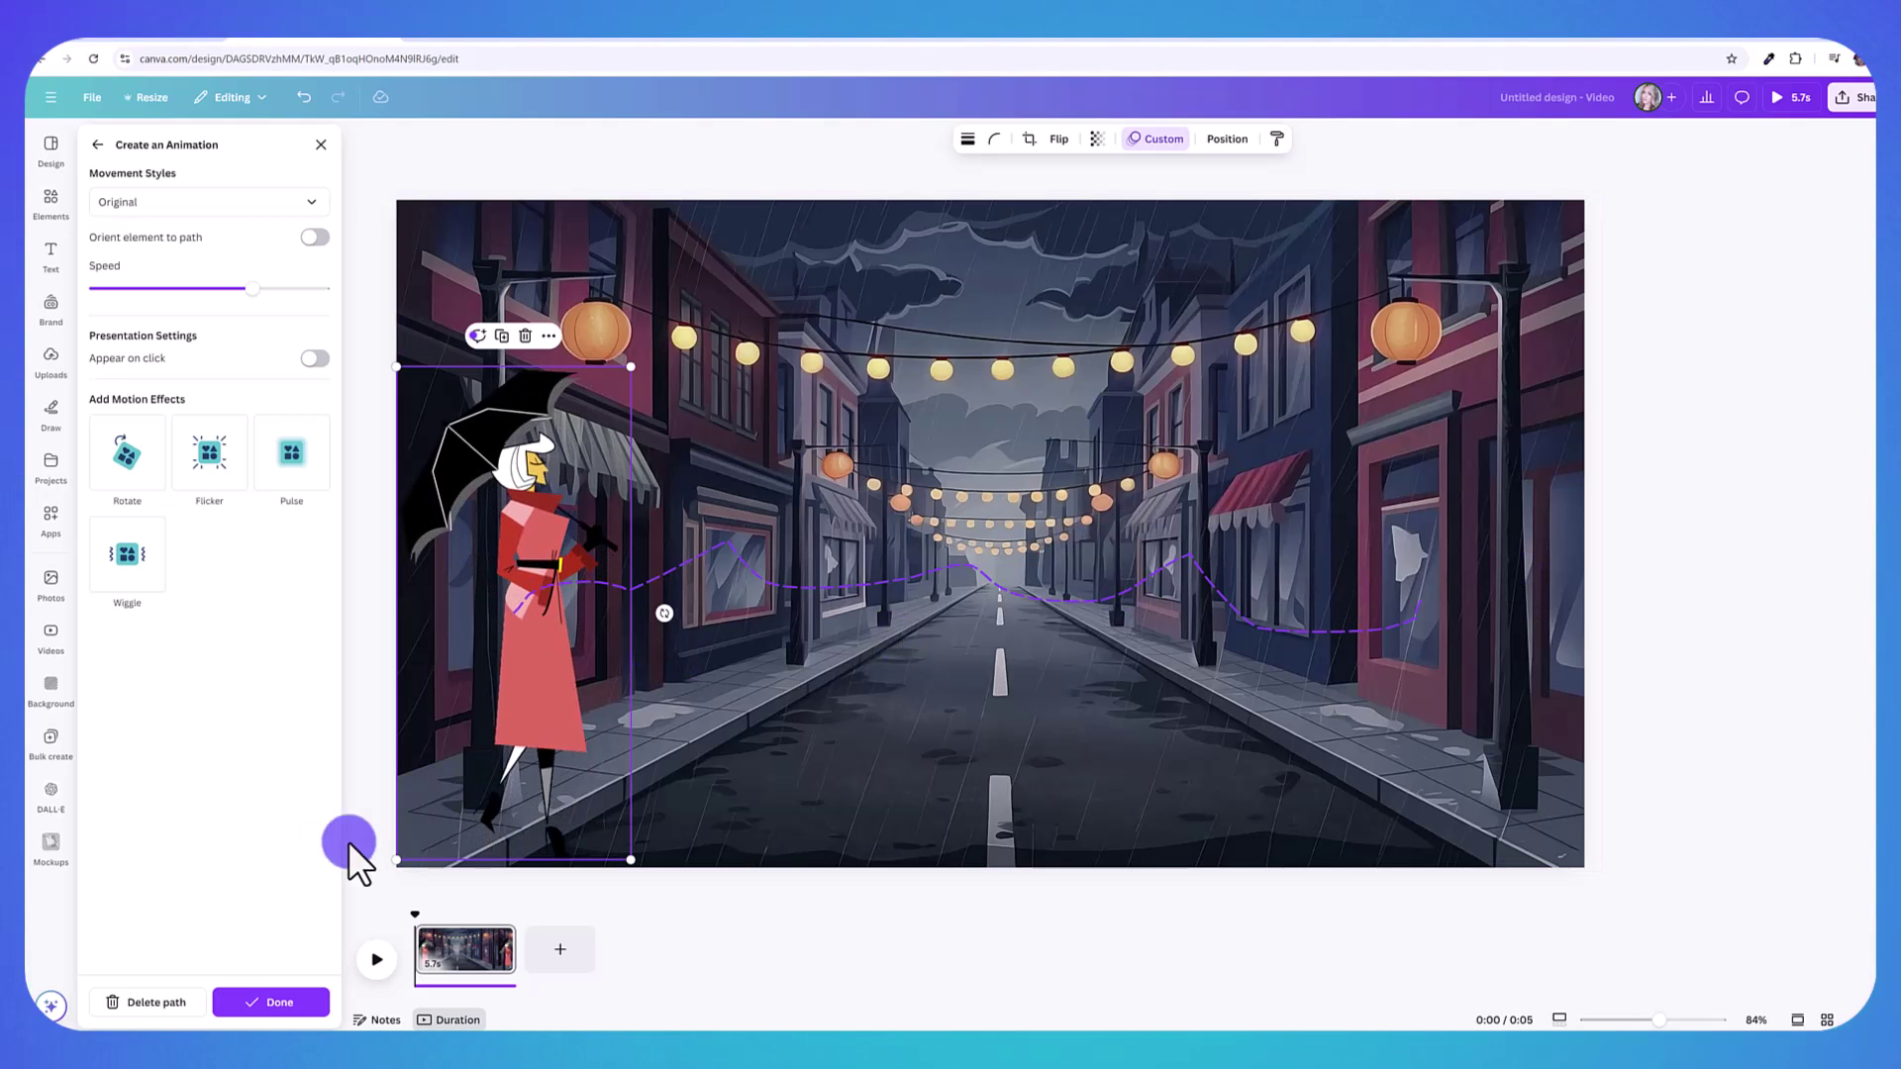
- Delete the wavy path and re-record the woman's motion as a straight horizontal line running off the page's right edge
click(138, 1015)
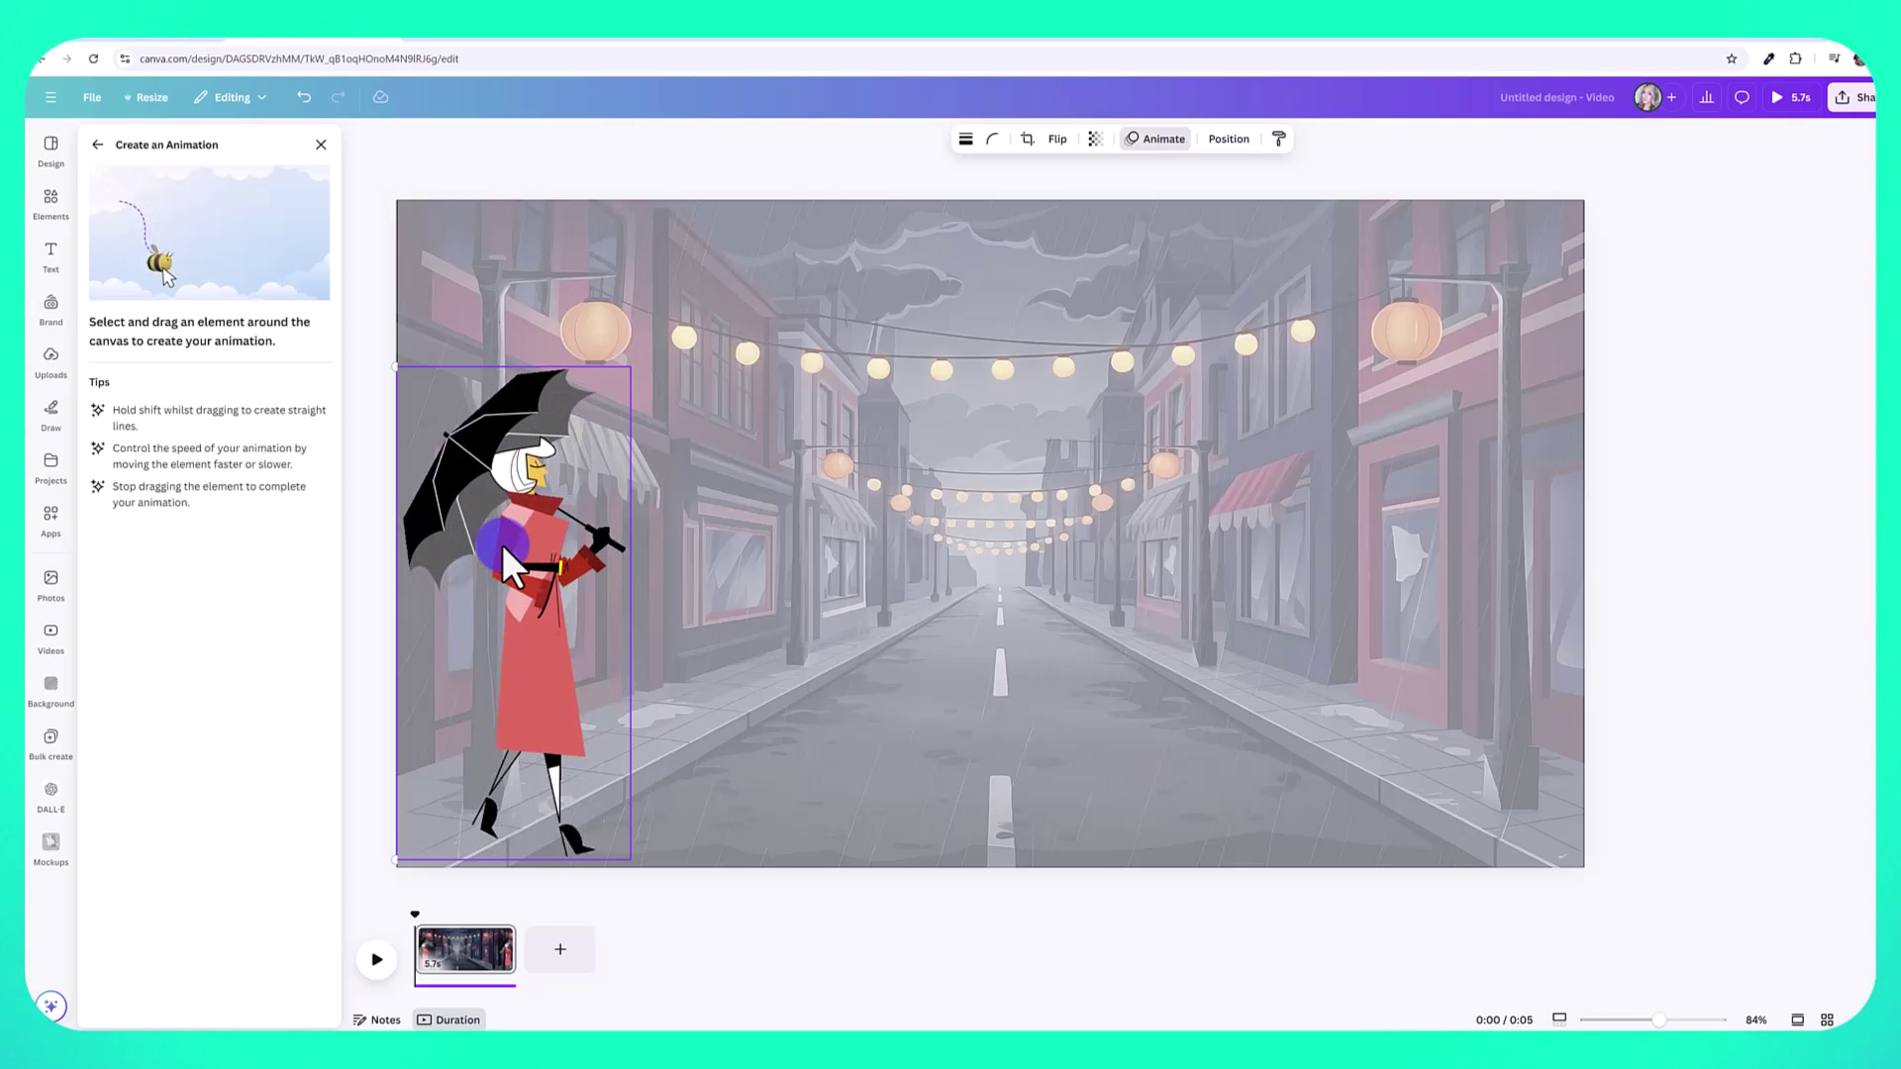
mouse_move(502, 545)
mouse_down()
mouse_move(831, 572)
mouse_move(824, 388)
mouse_move(923, 554)
mouse_up()
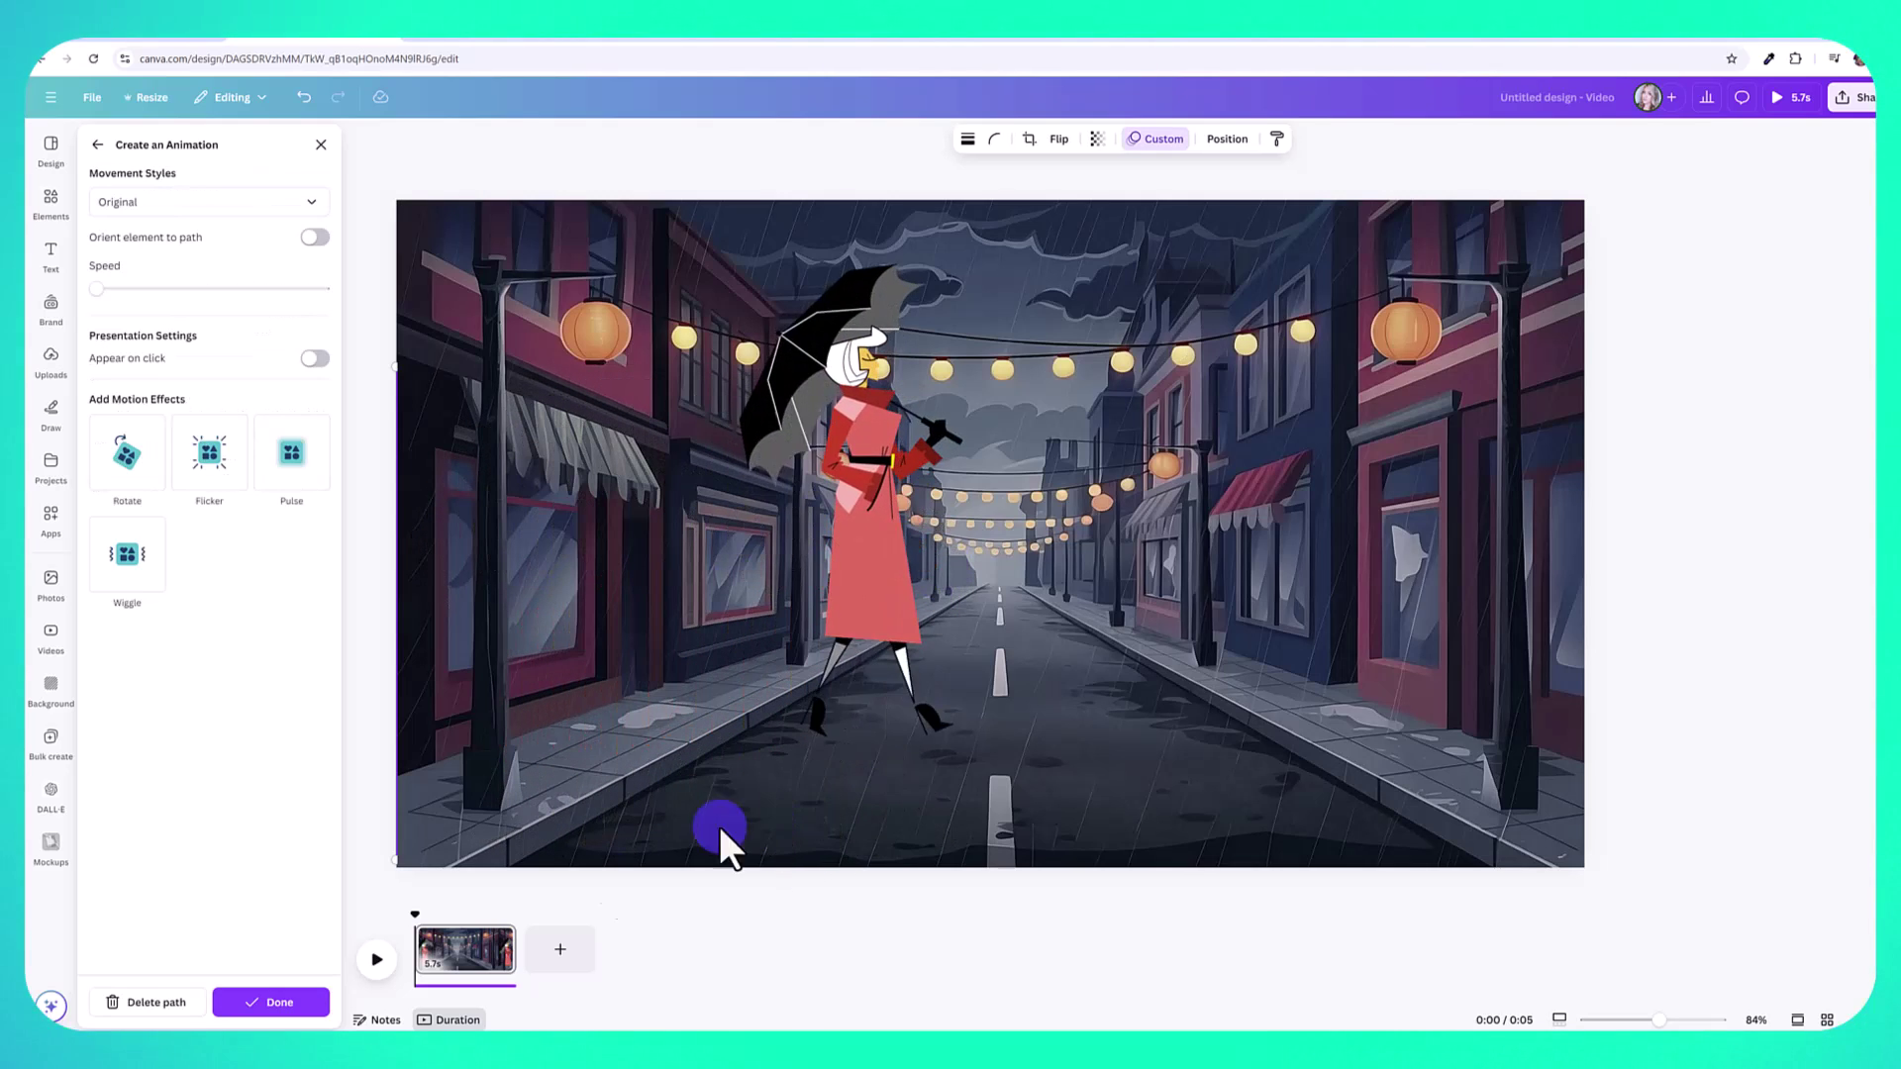
drag(792, 673, 471, 664)
drag(521, 628, 1736, 663)
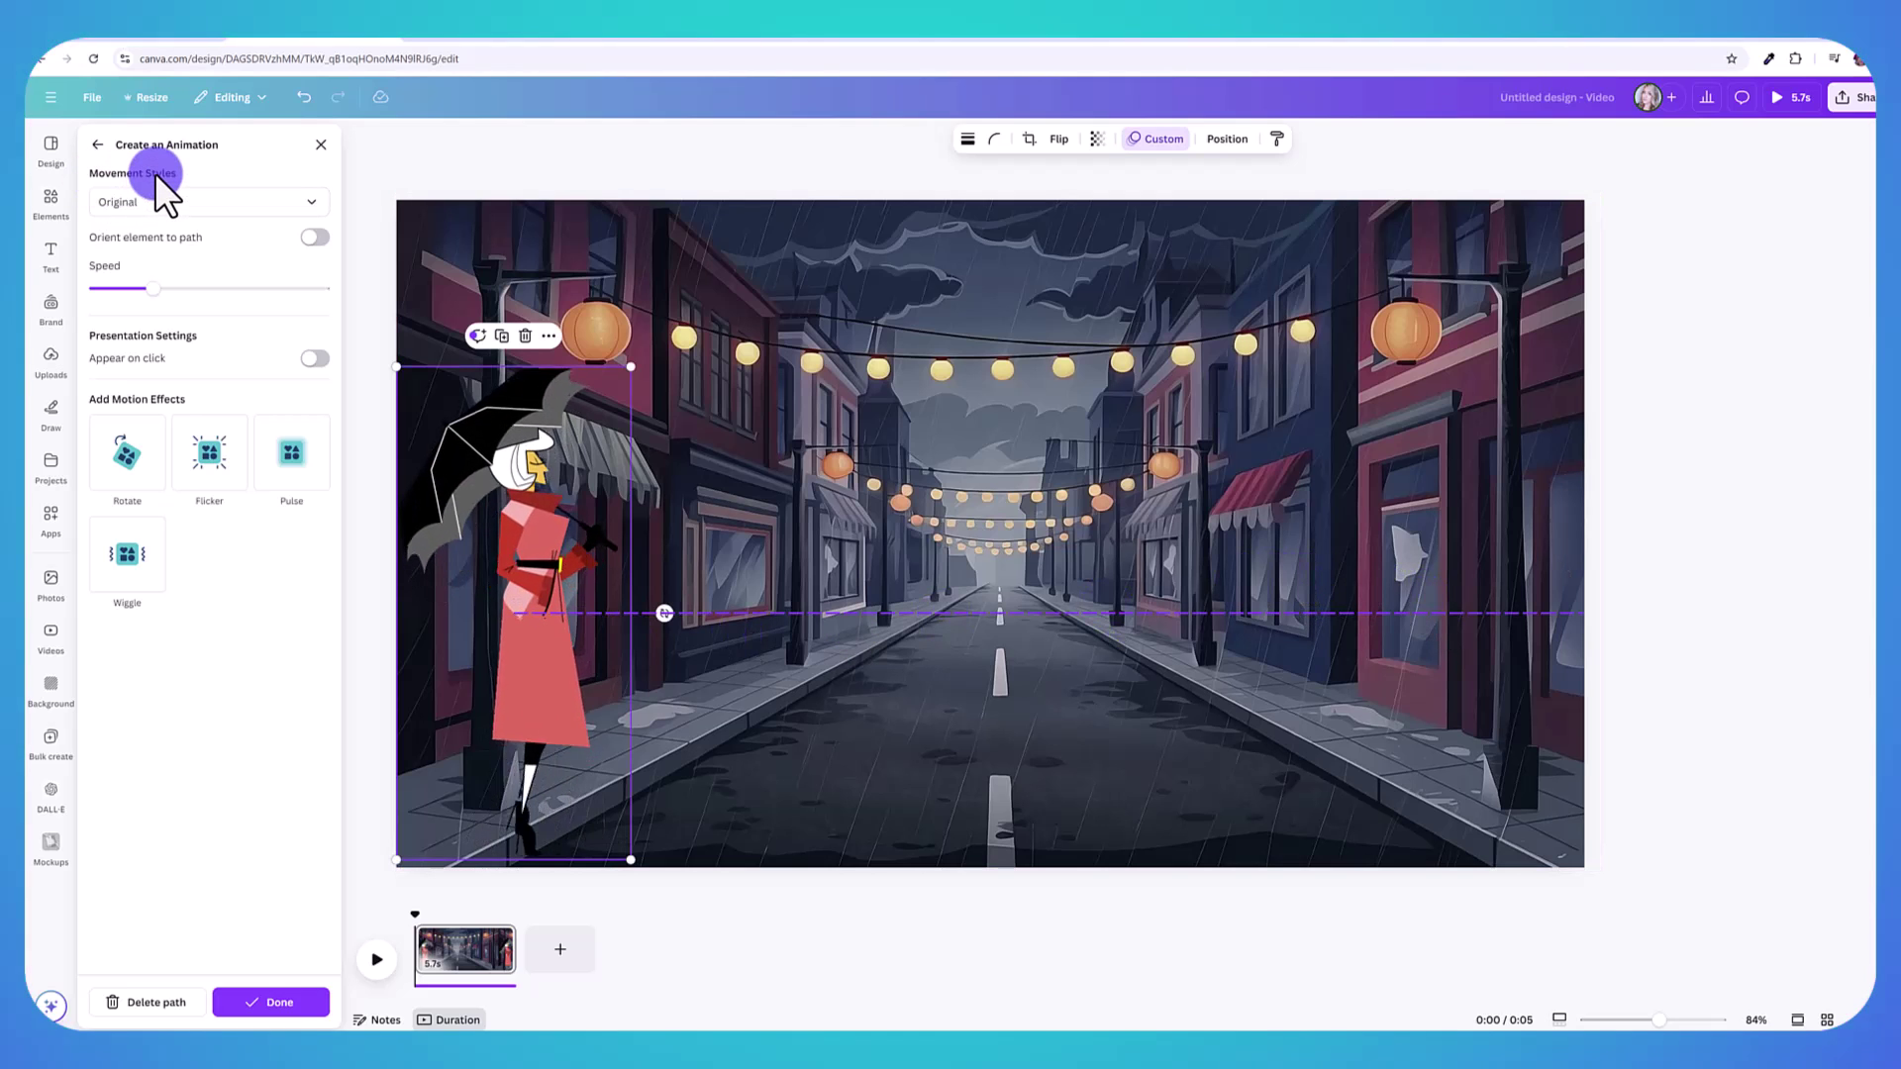
- Try the Smooth movement style on the woman's walk, and set the style to Steady
click(153, 205)
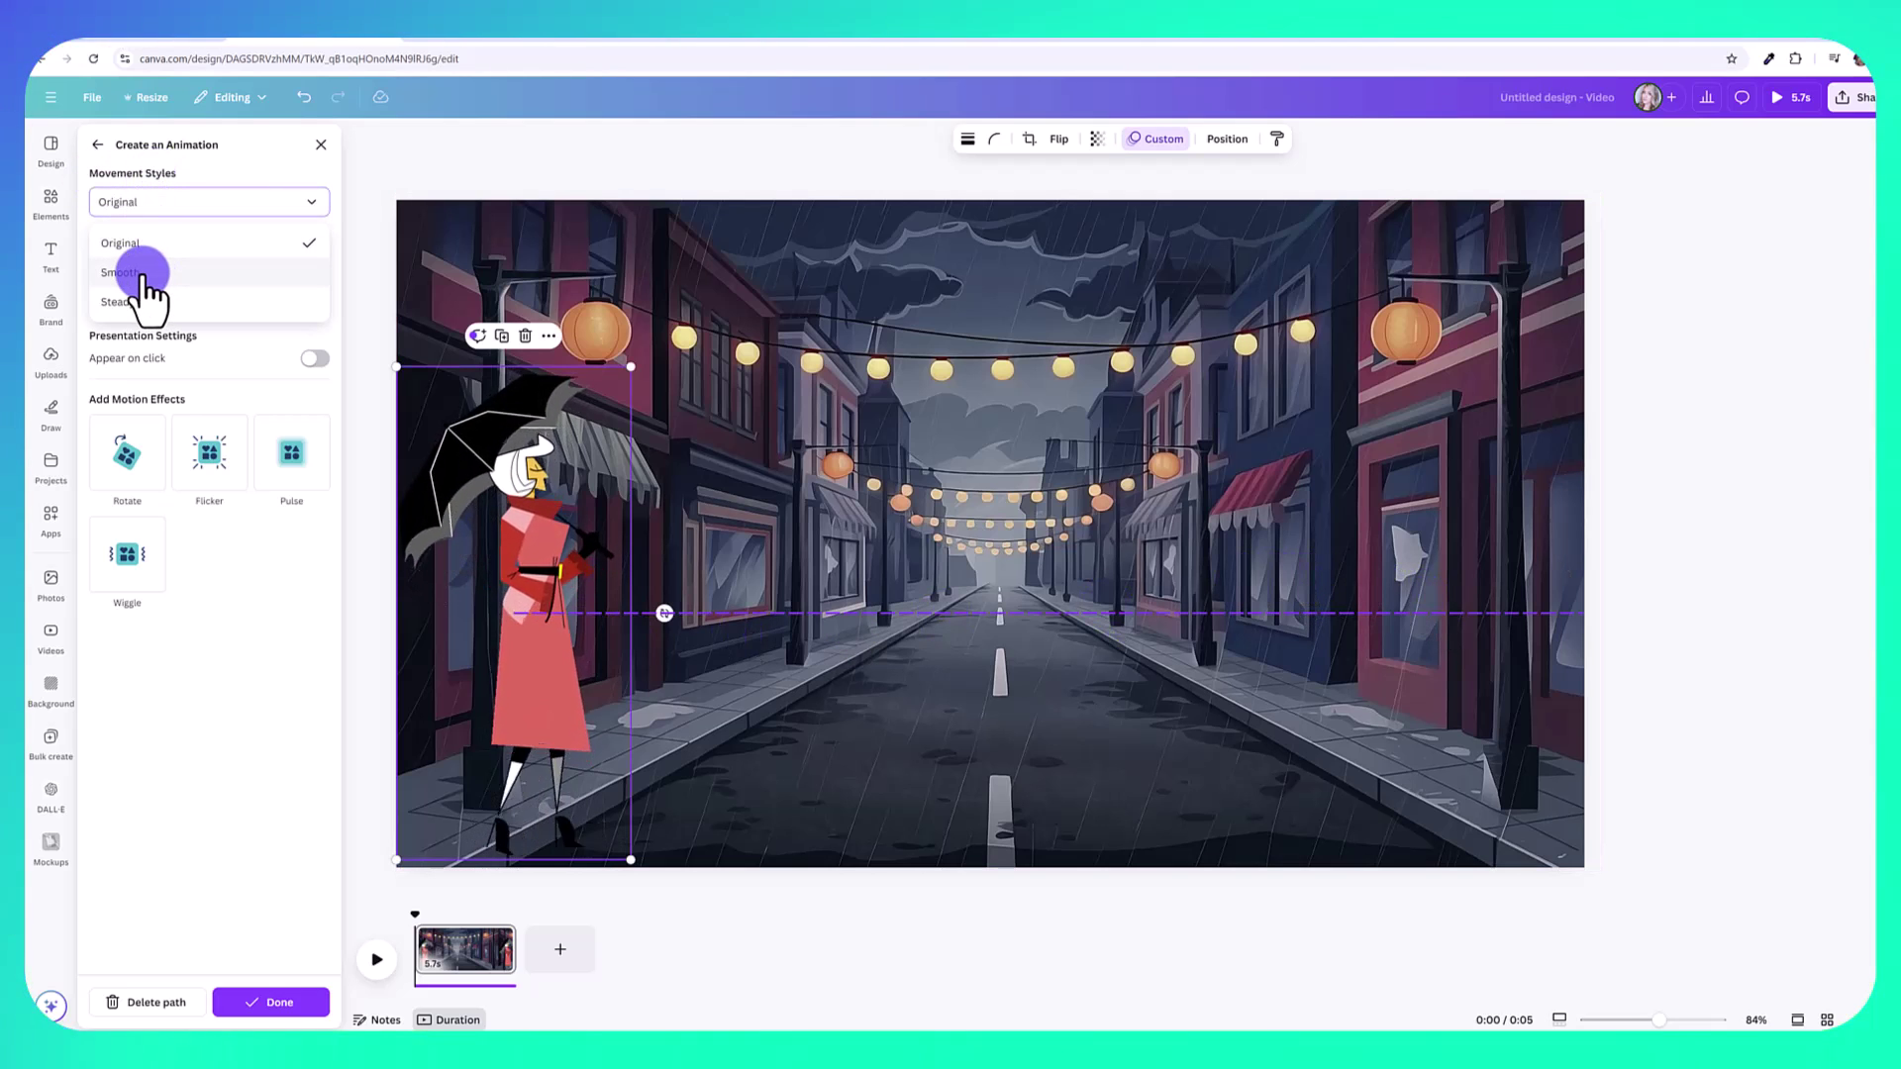
click(121, 272)
drag(143, 287, 154, 287)
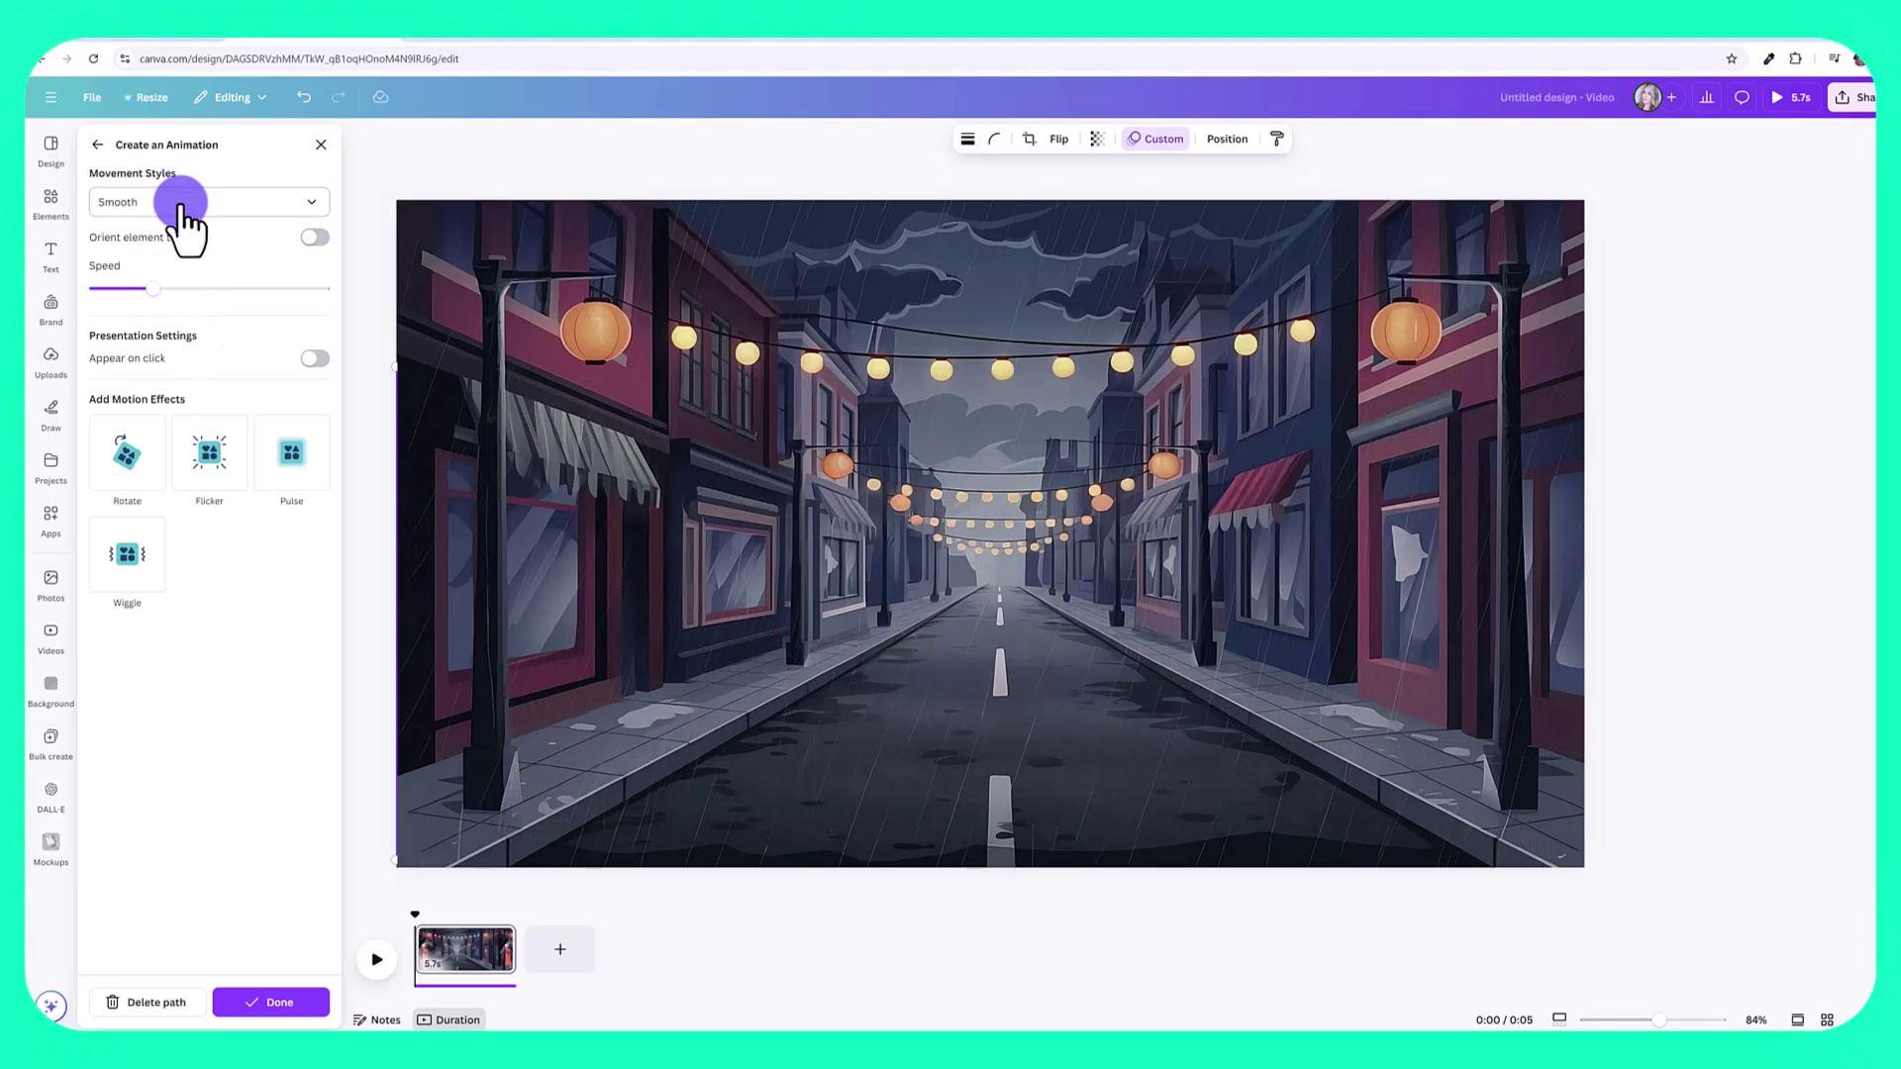
click(140, 302)
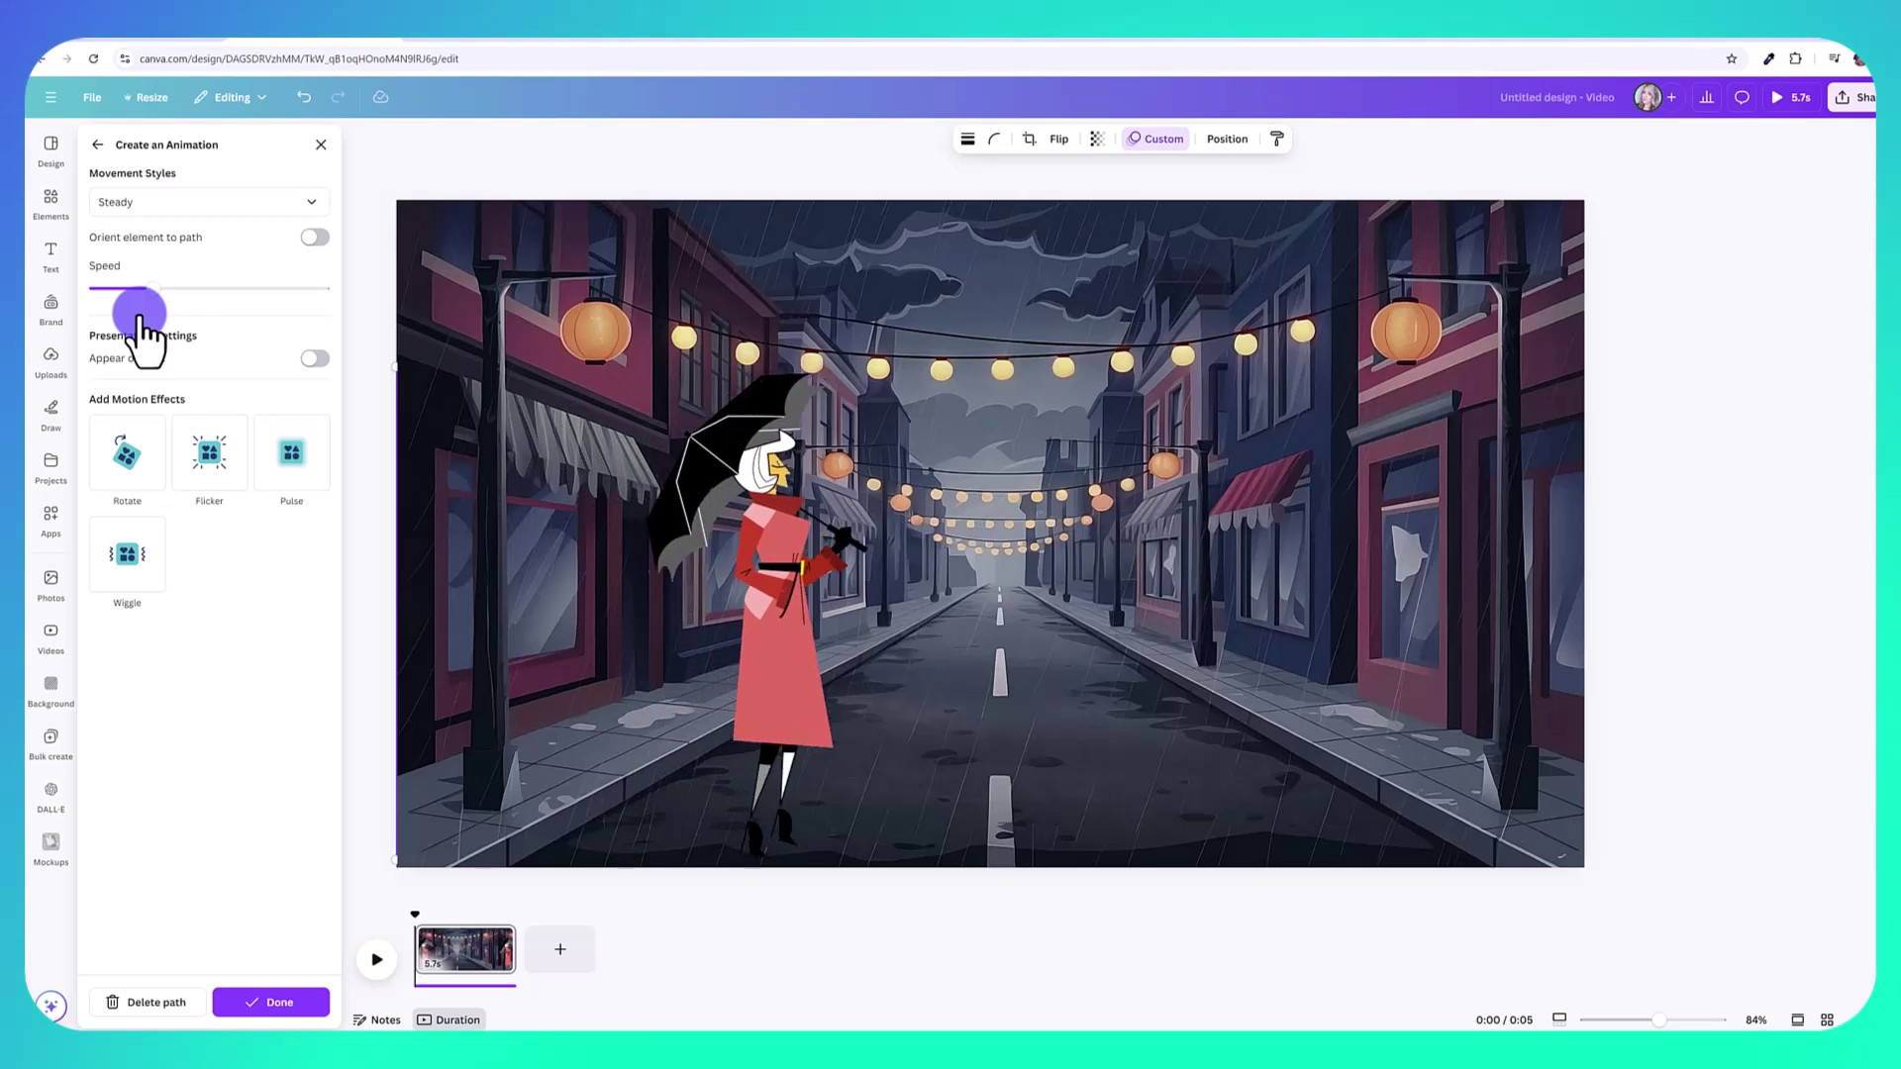
- Try a fast speed for the woman's walk animation, set it close to the slowest, and finish the animation
click(153, 293)
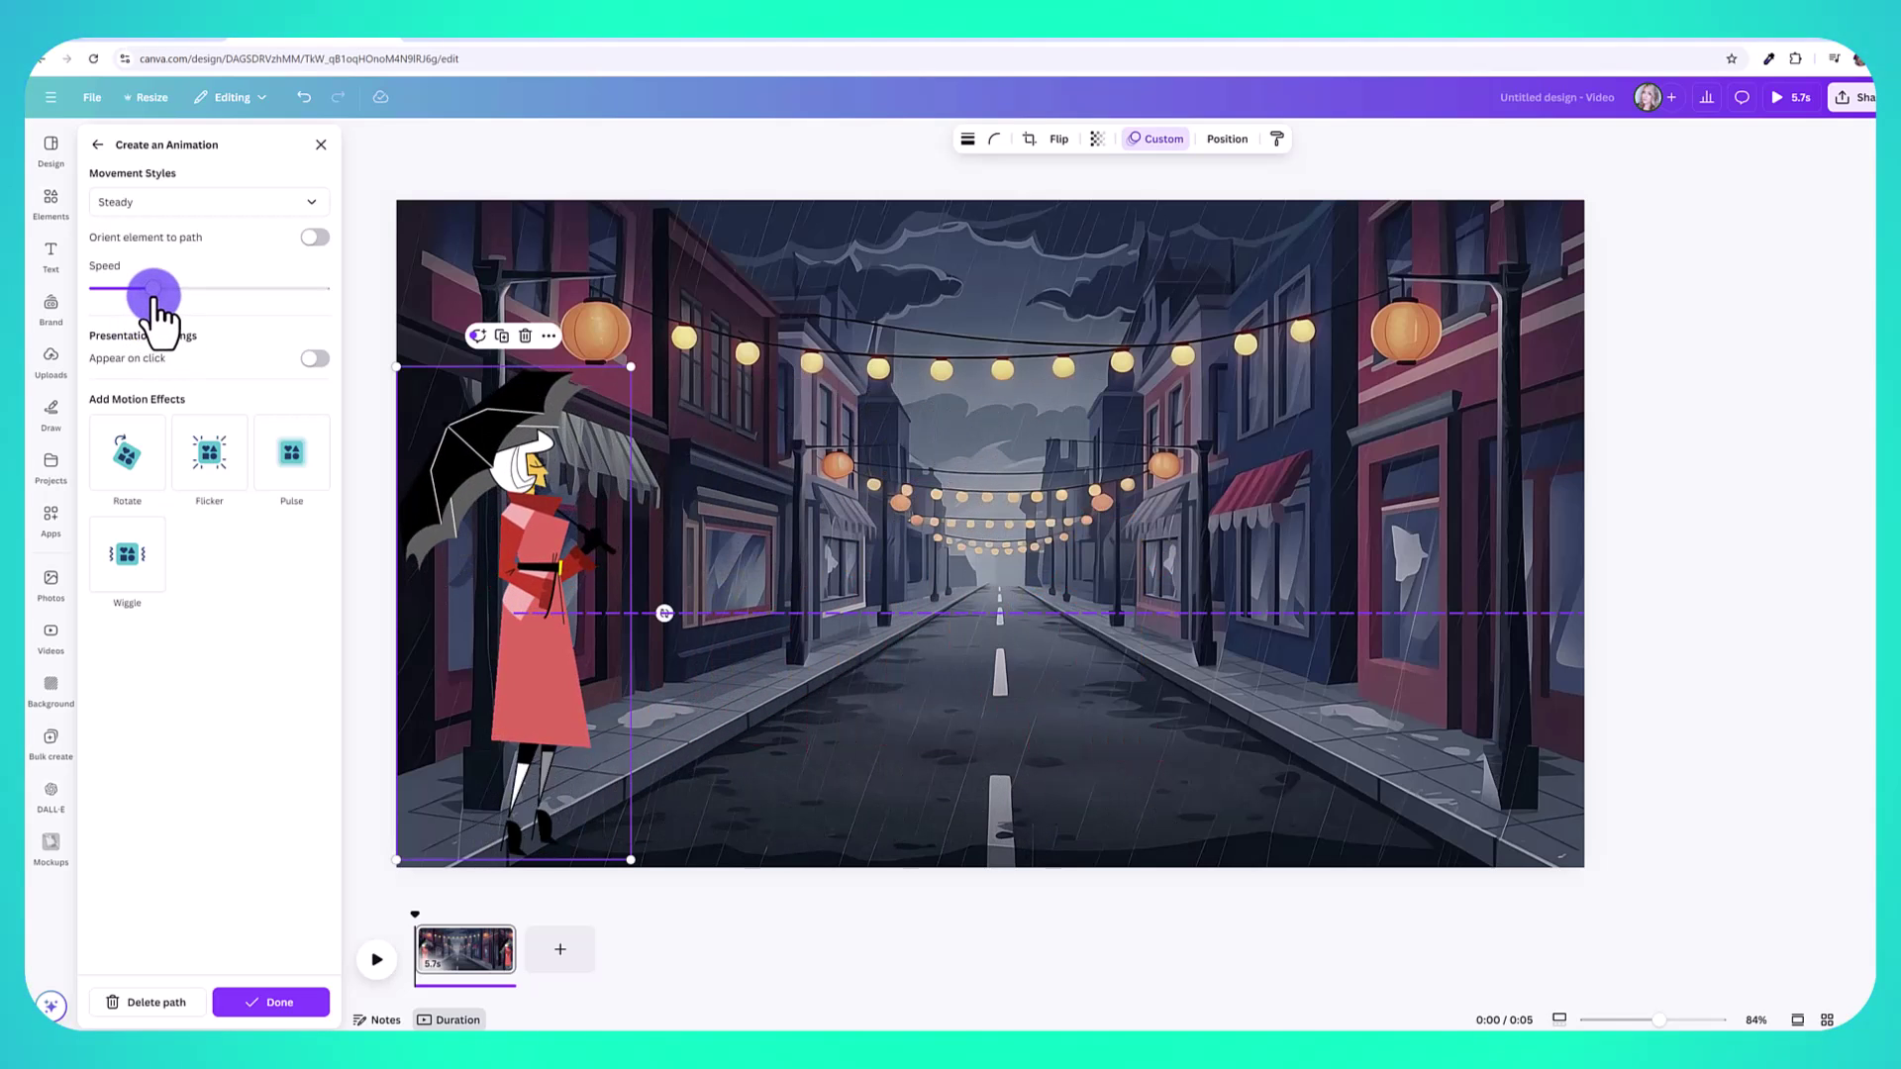
drag(195, 289, 279, 297)
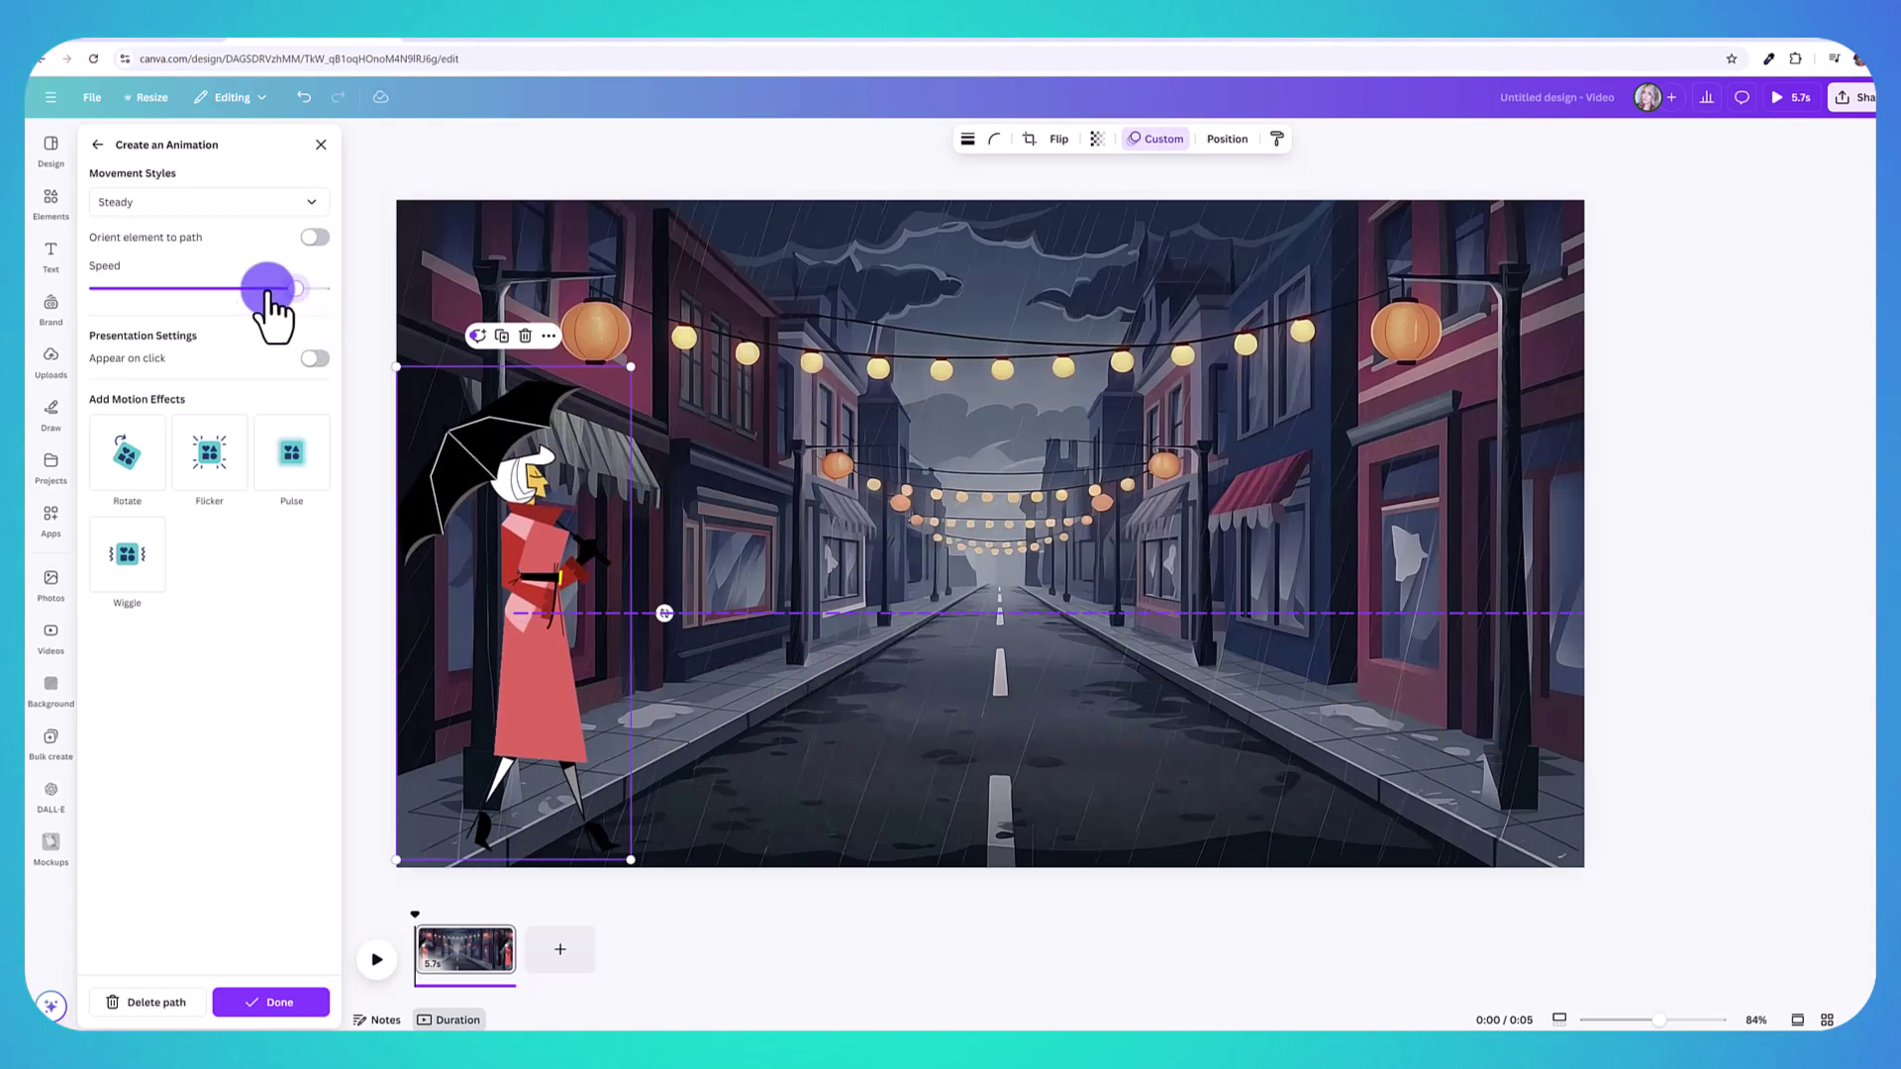
drag(114, 292, 105, 290)
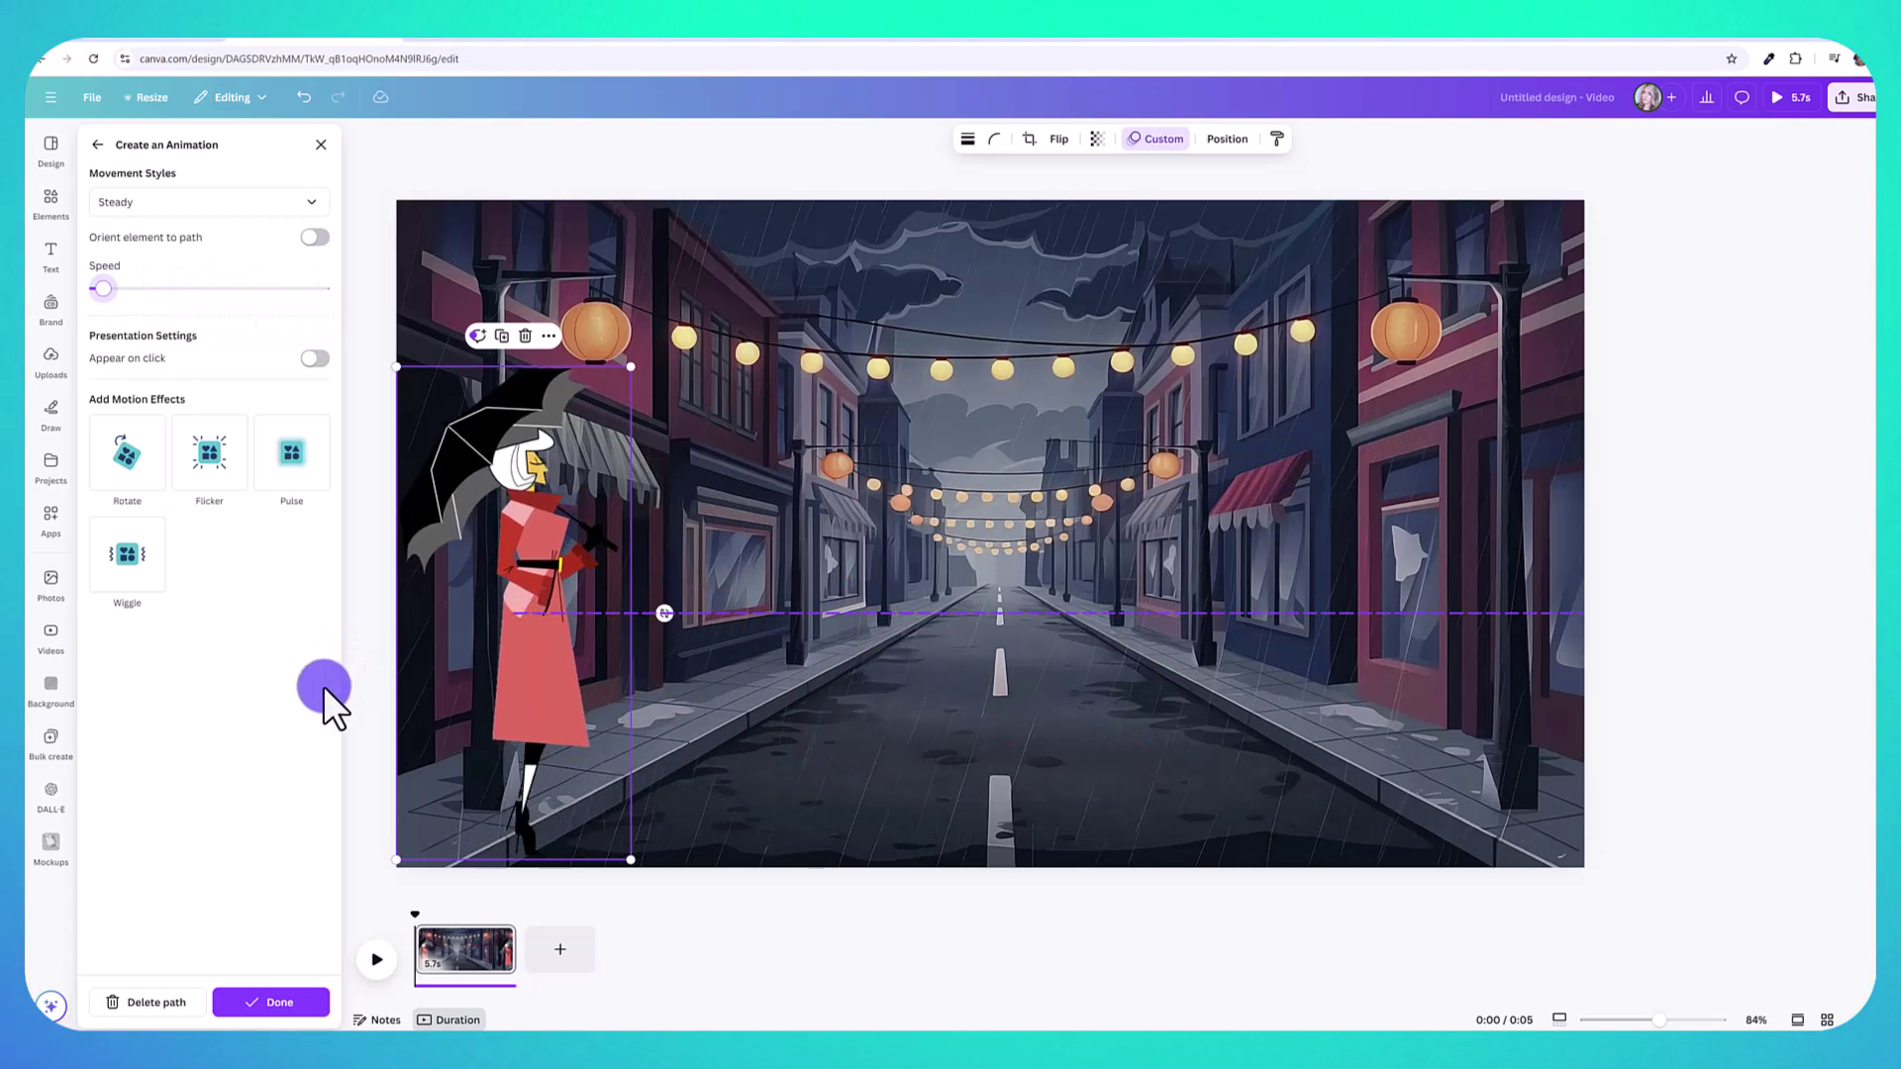
click(252, 1005)
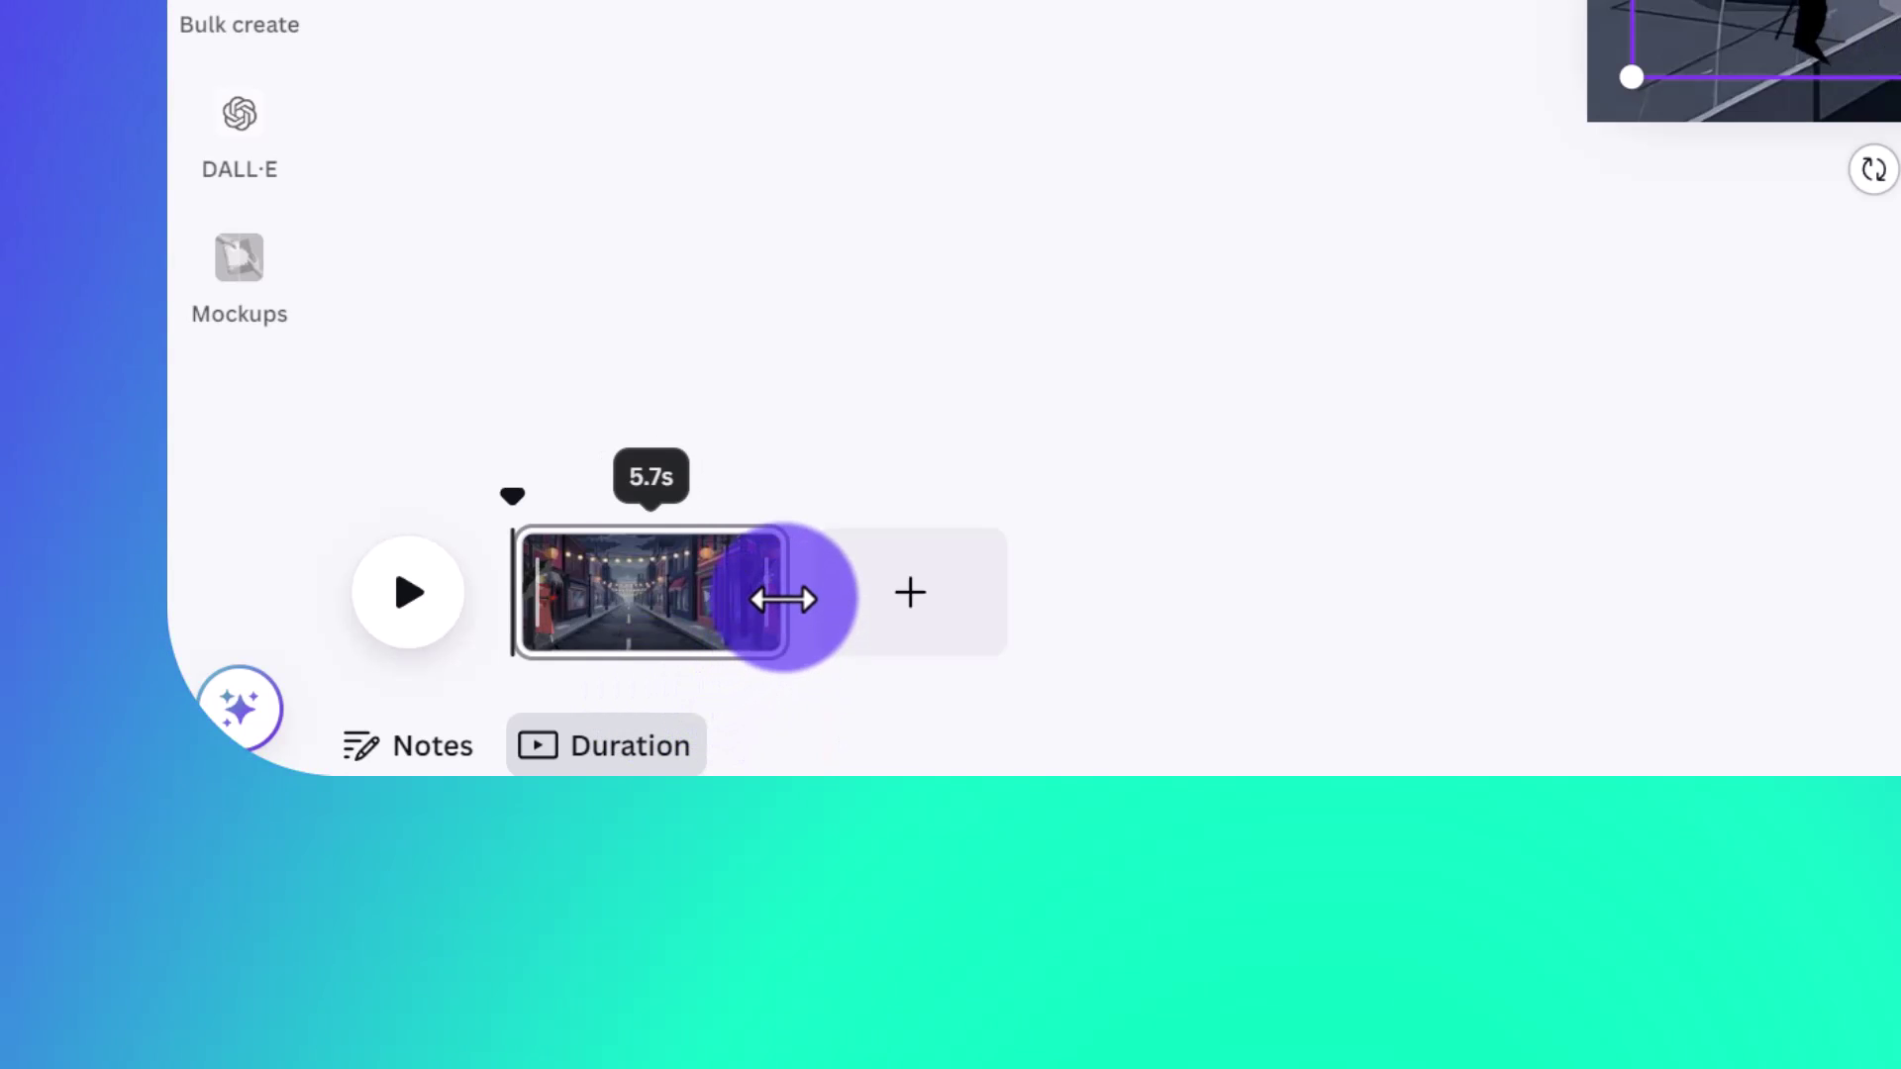
- Lengthen the night street scene to 15.0 seconds, and reduce the woman's custom animation speed to the minimum
drag(783, 599, 978, 608)
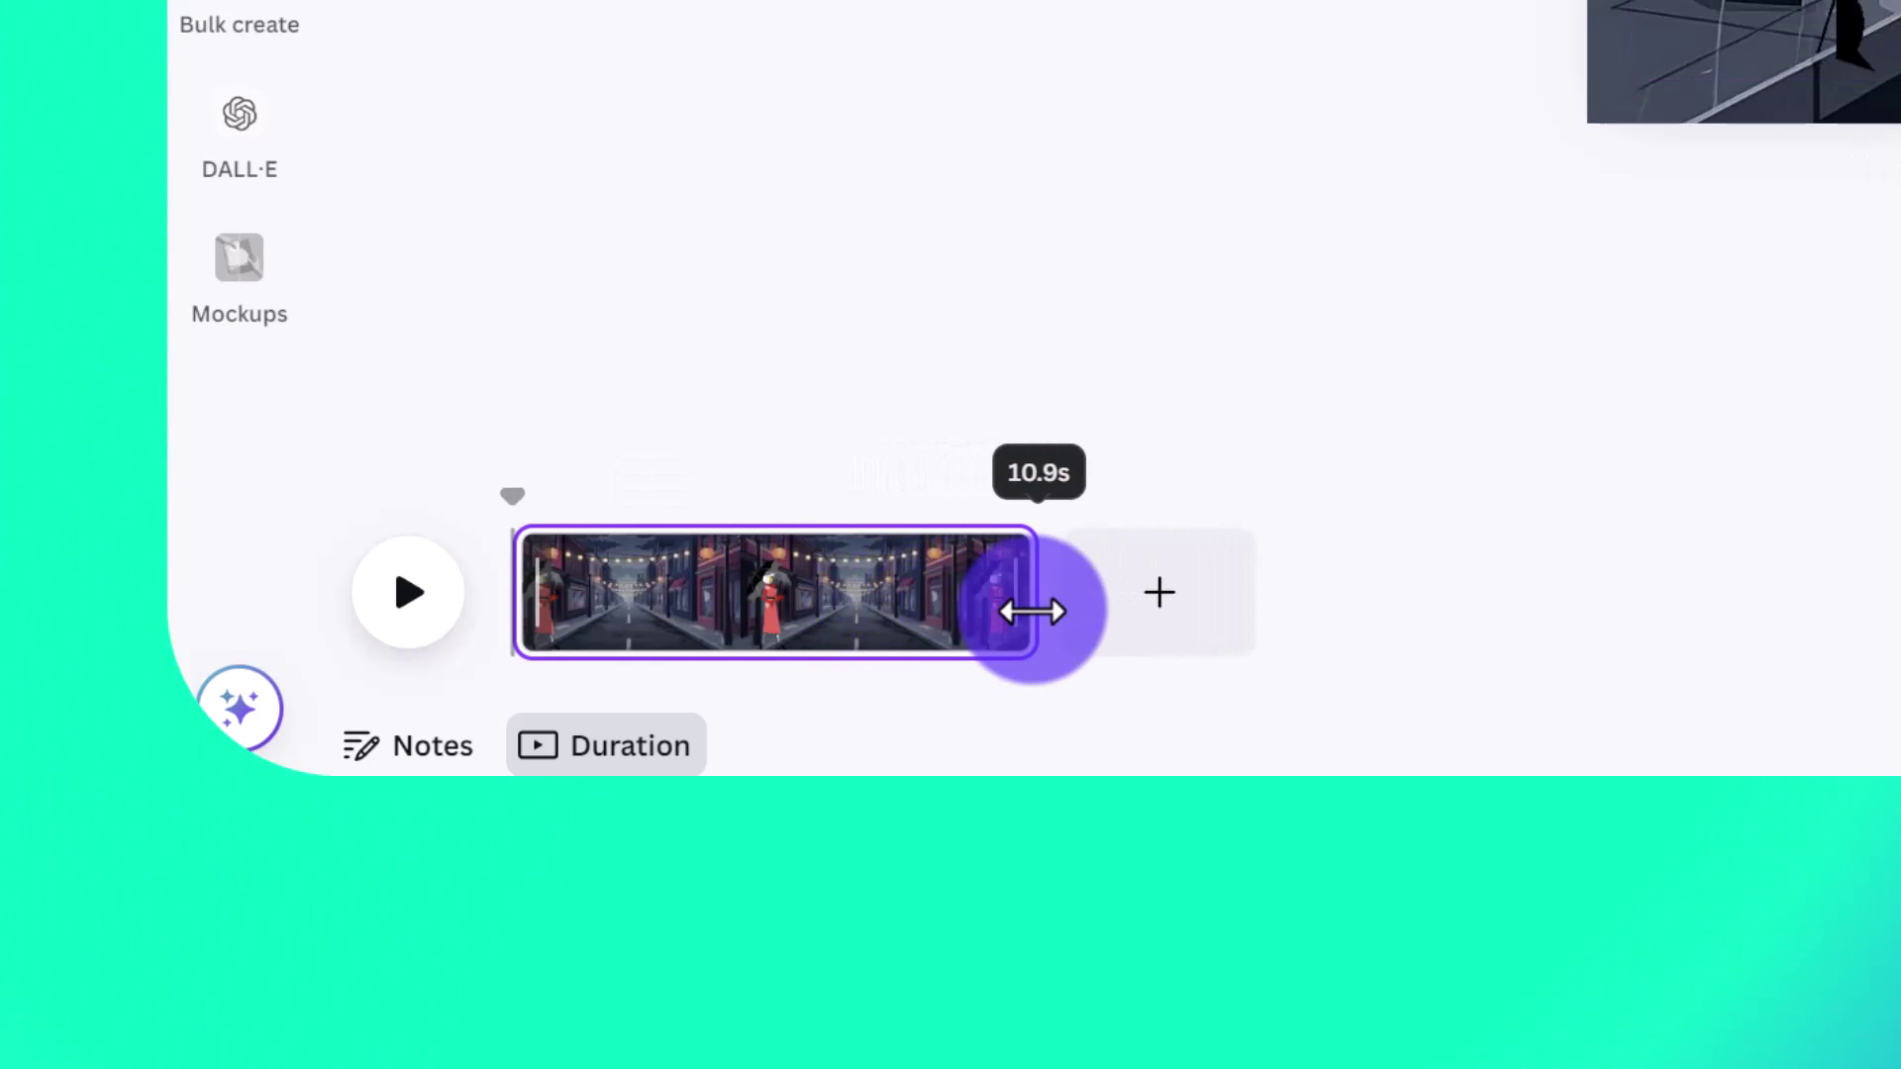
drag(1128, 617, 1228, 620)
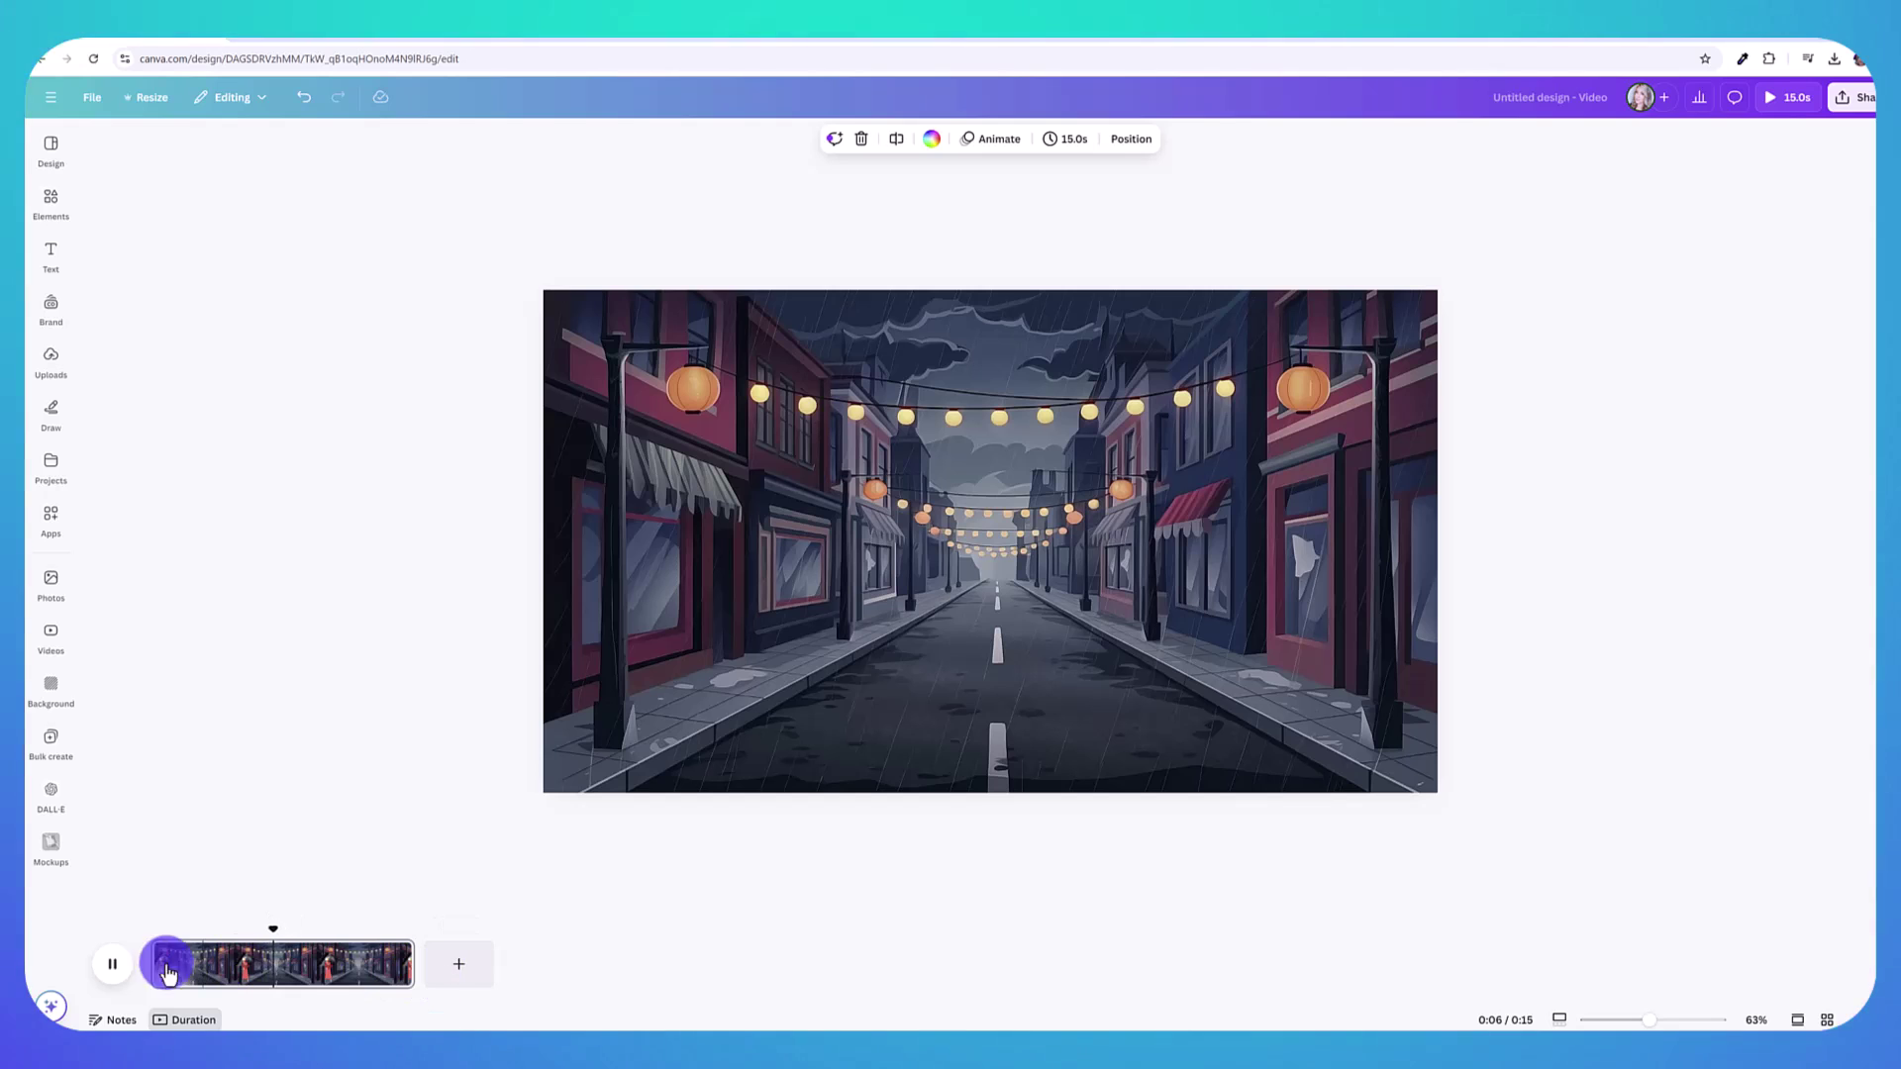
click(112, 964)
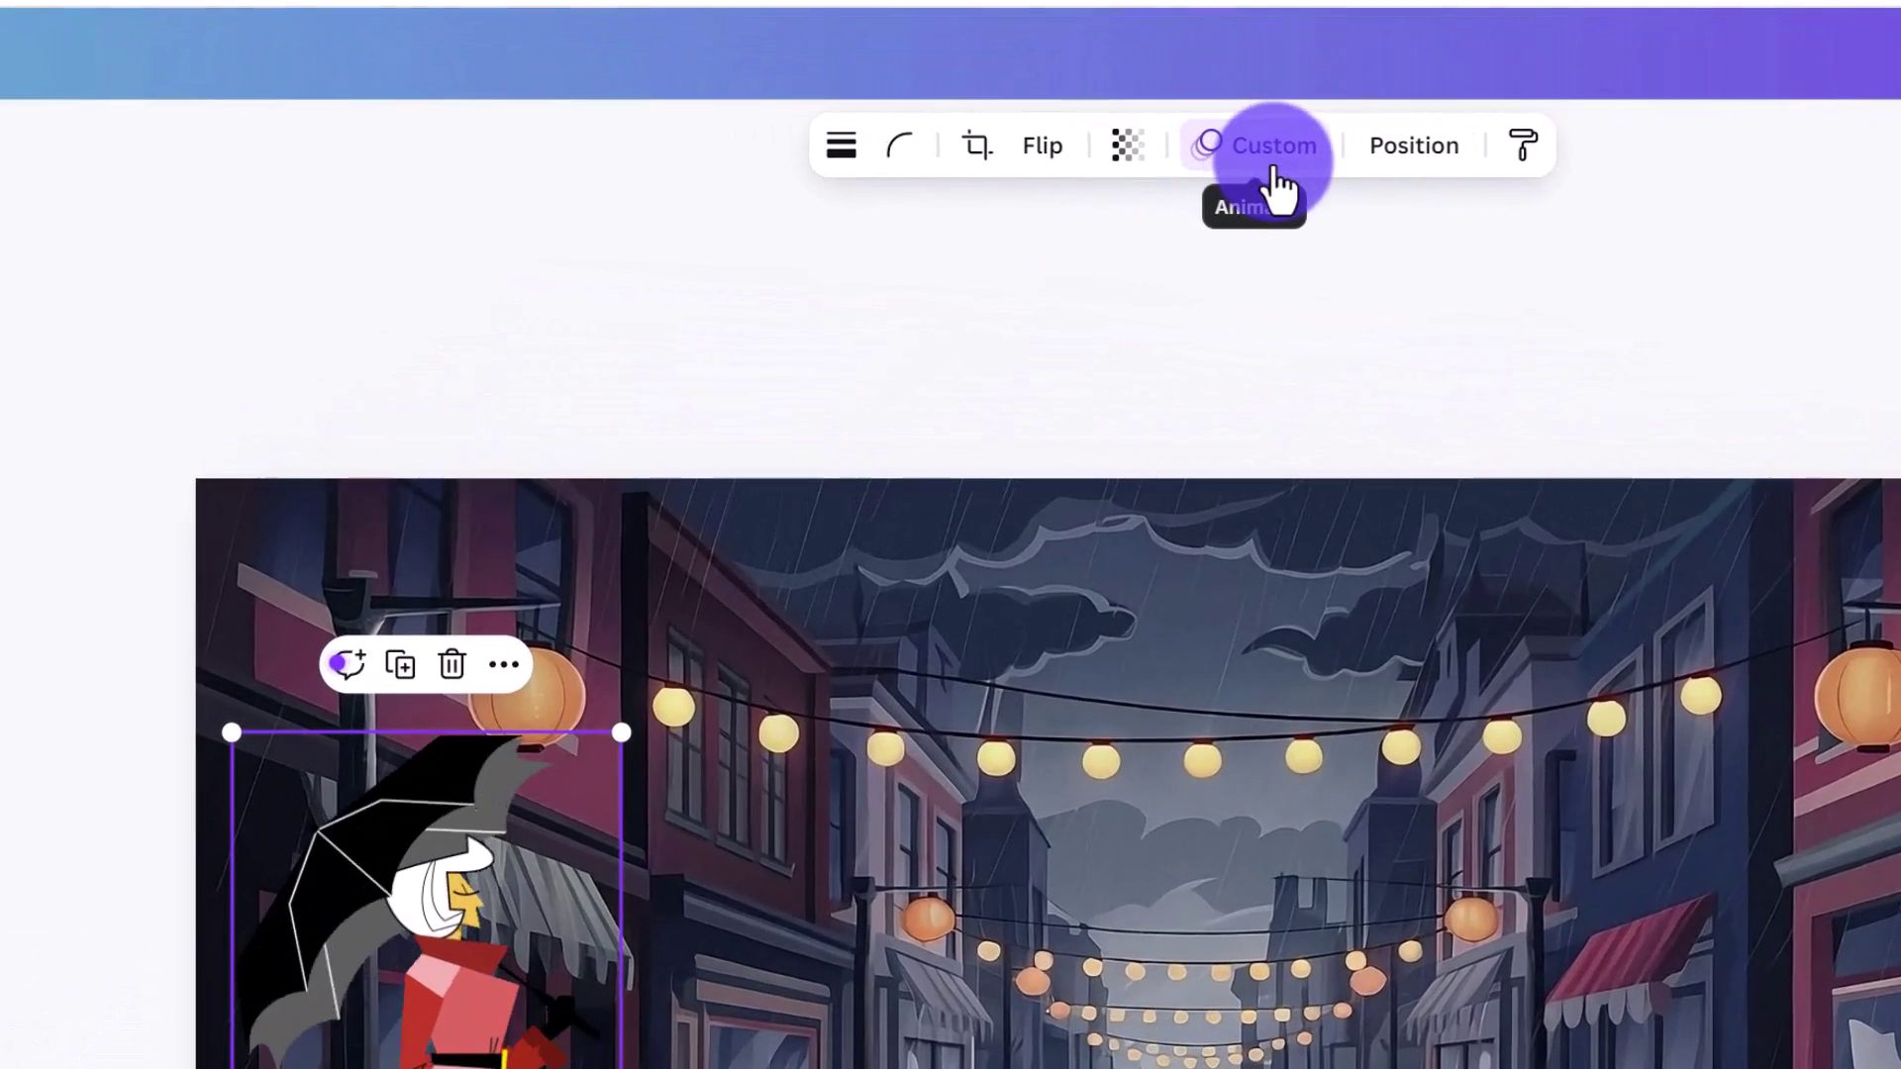
click(1275, 170)
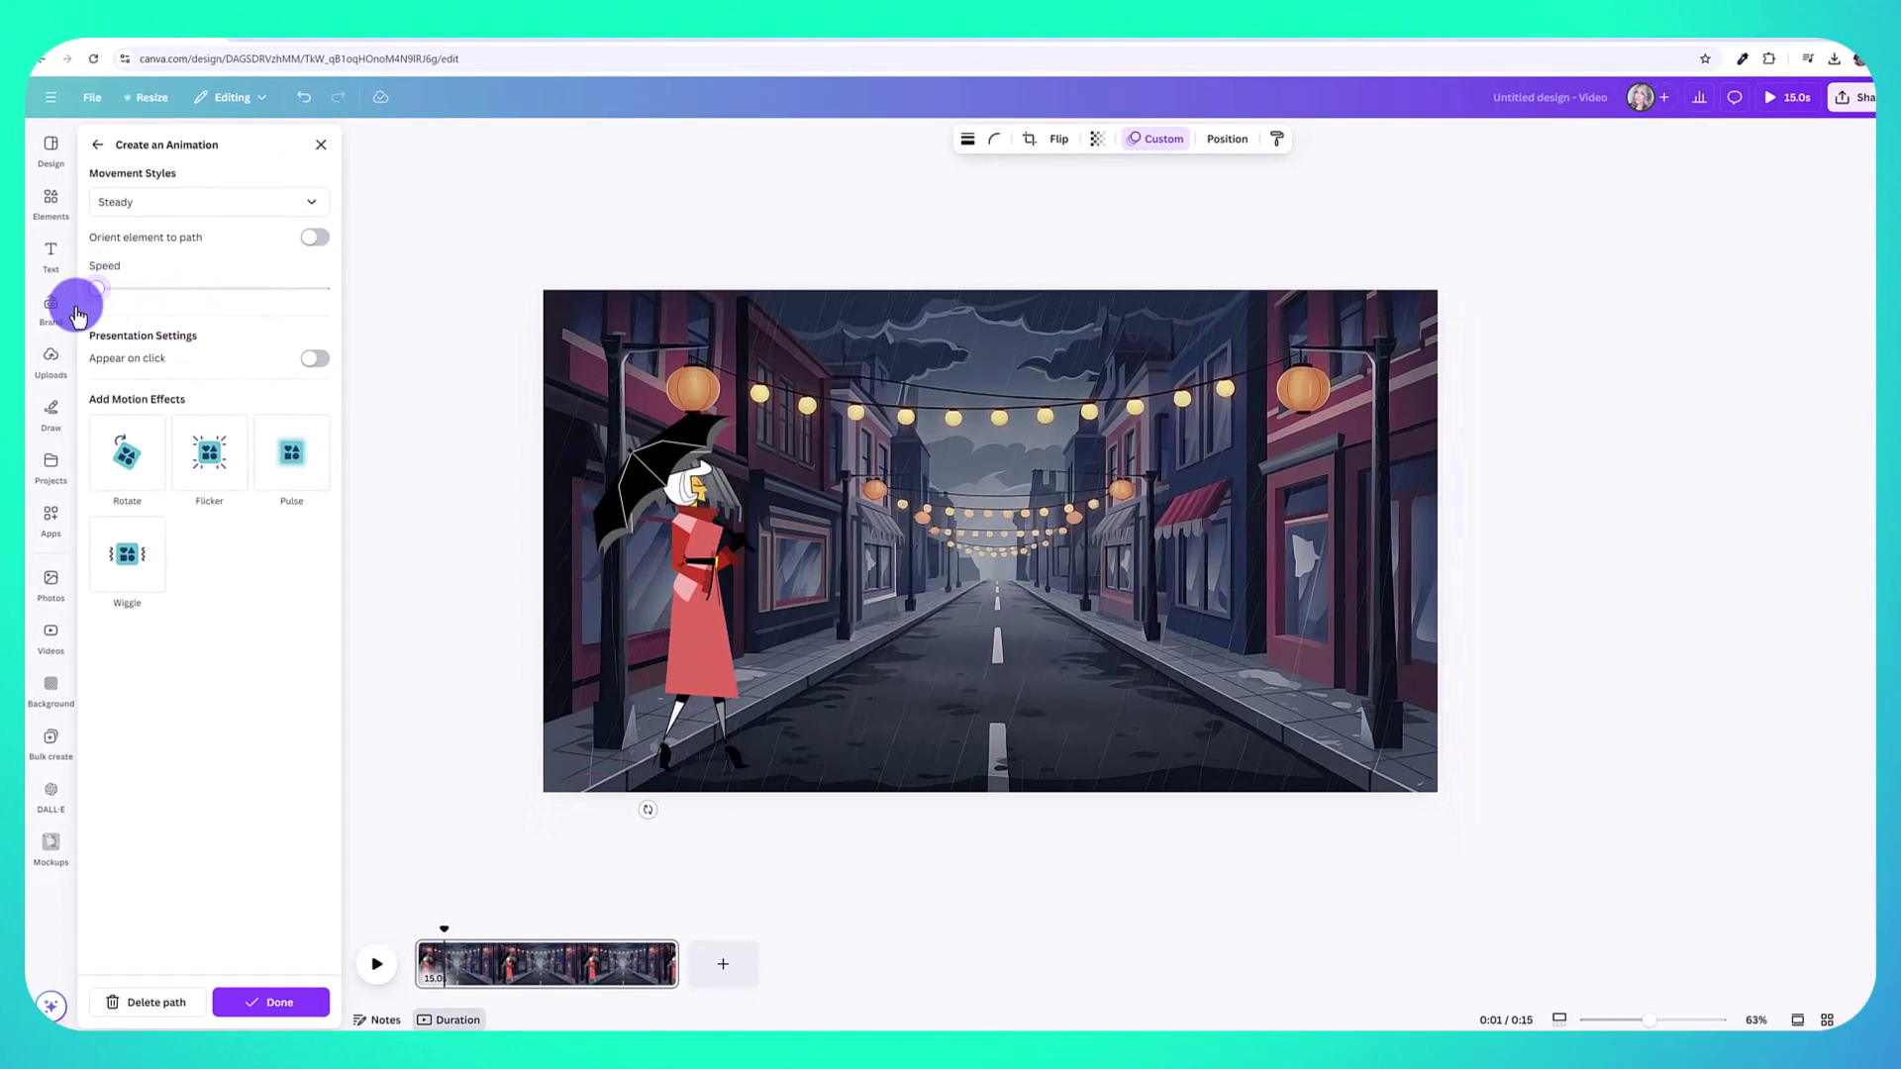
click(259, 1002)
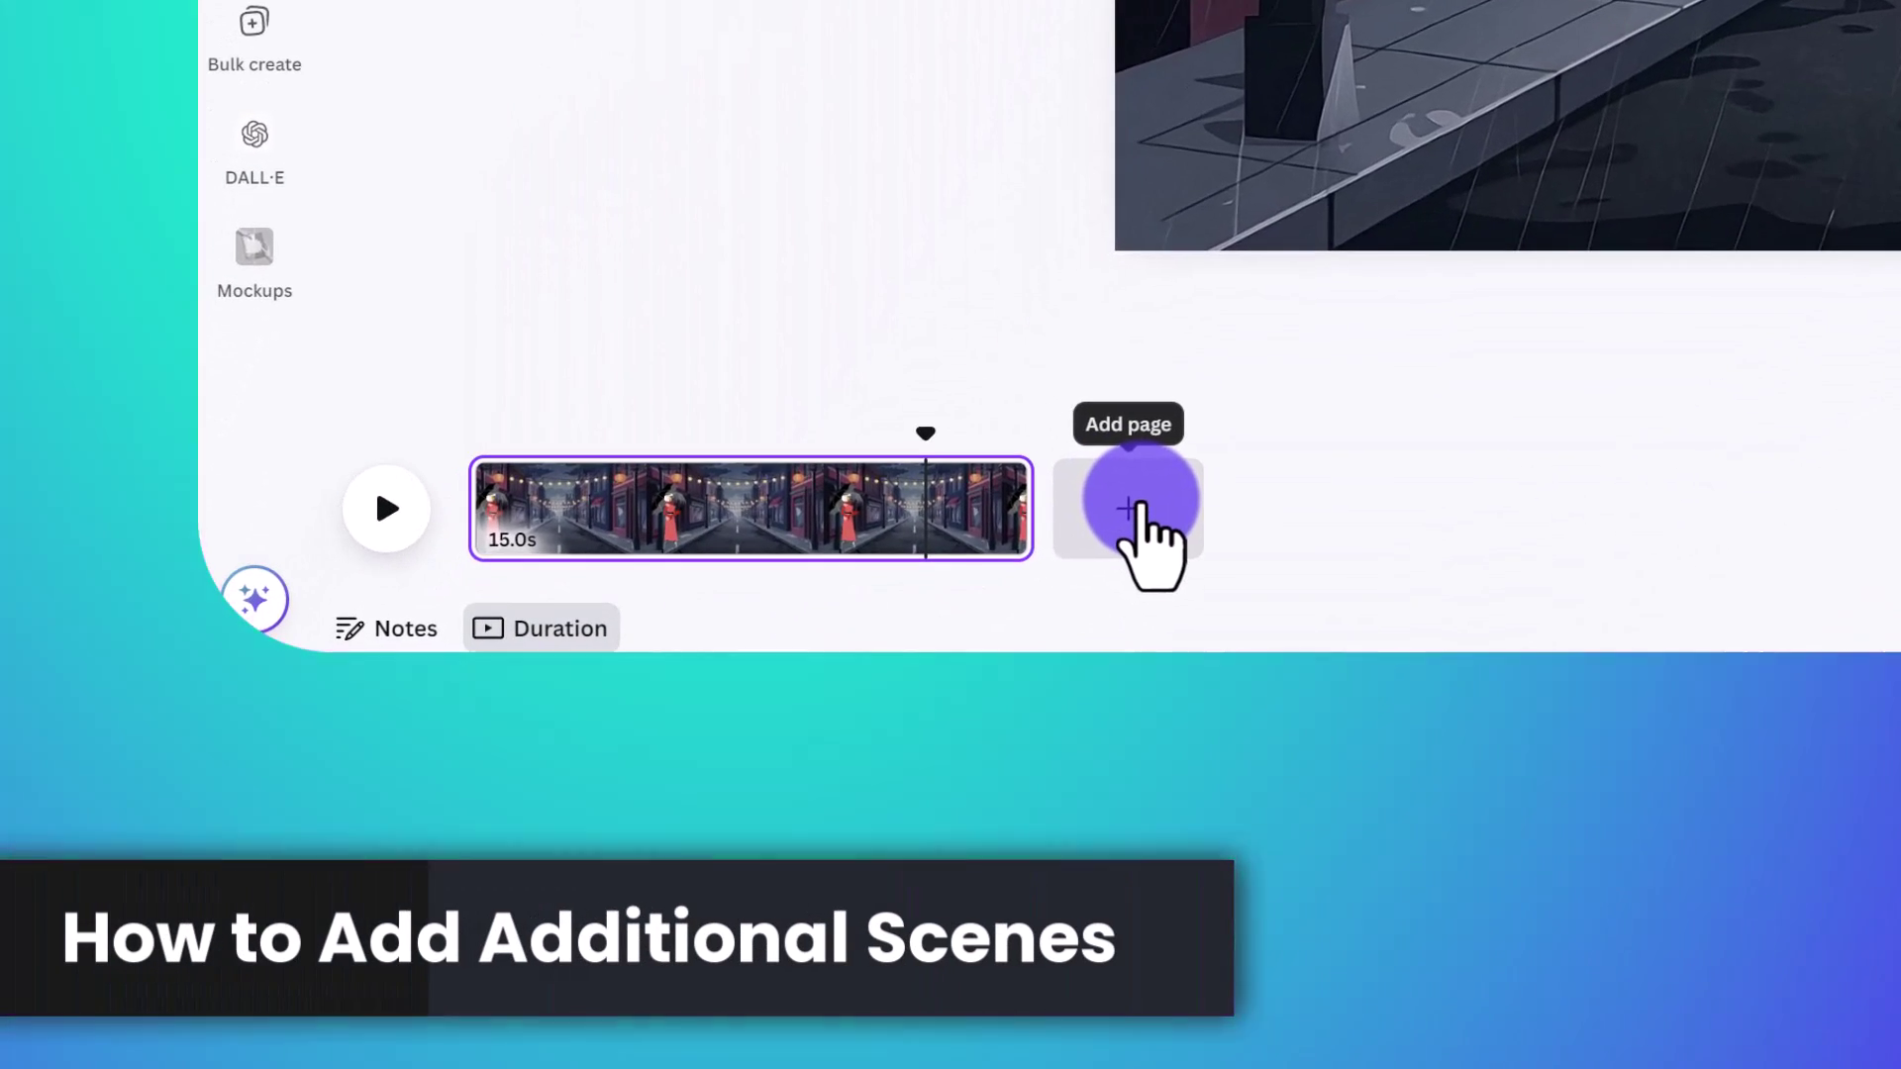
- Add a blank second page to the video and lengthen it to 6.8 seconds
click(899, 657)
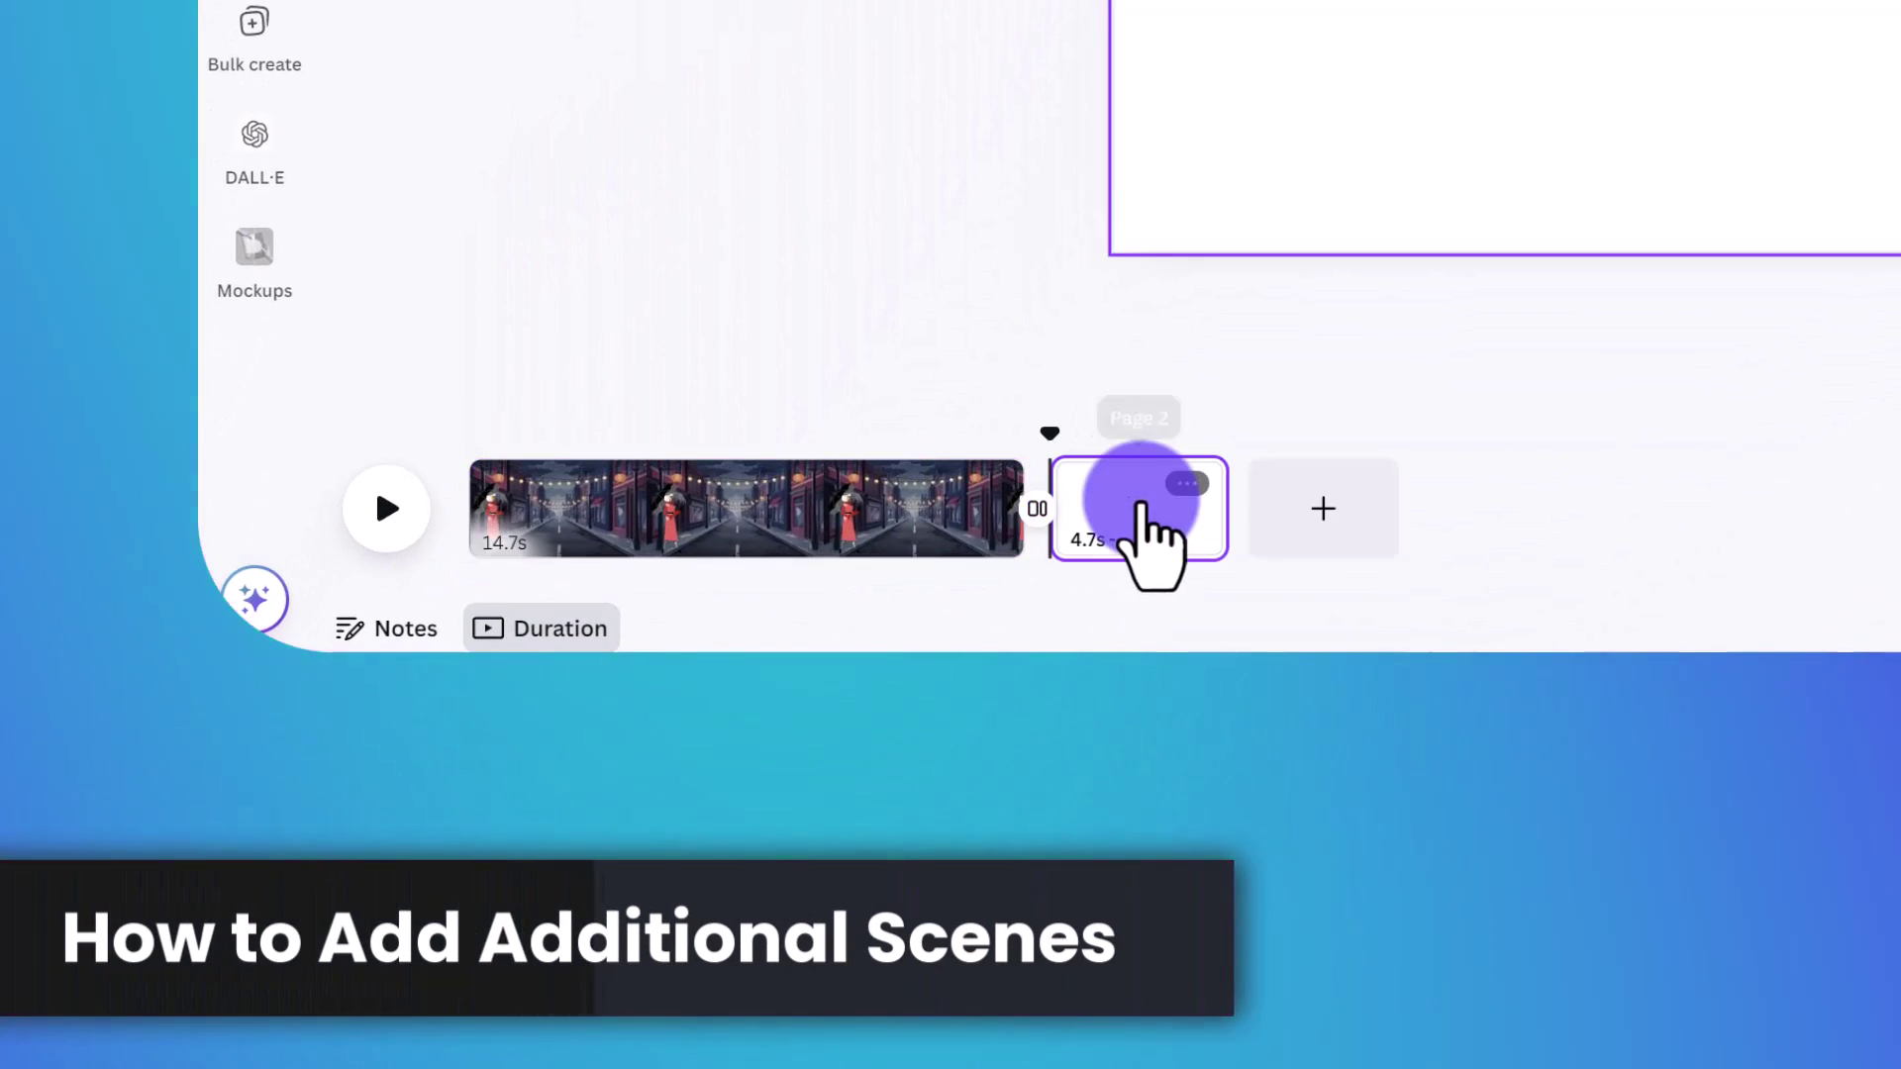
drag(1256, 548, 1294, 551)
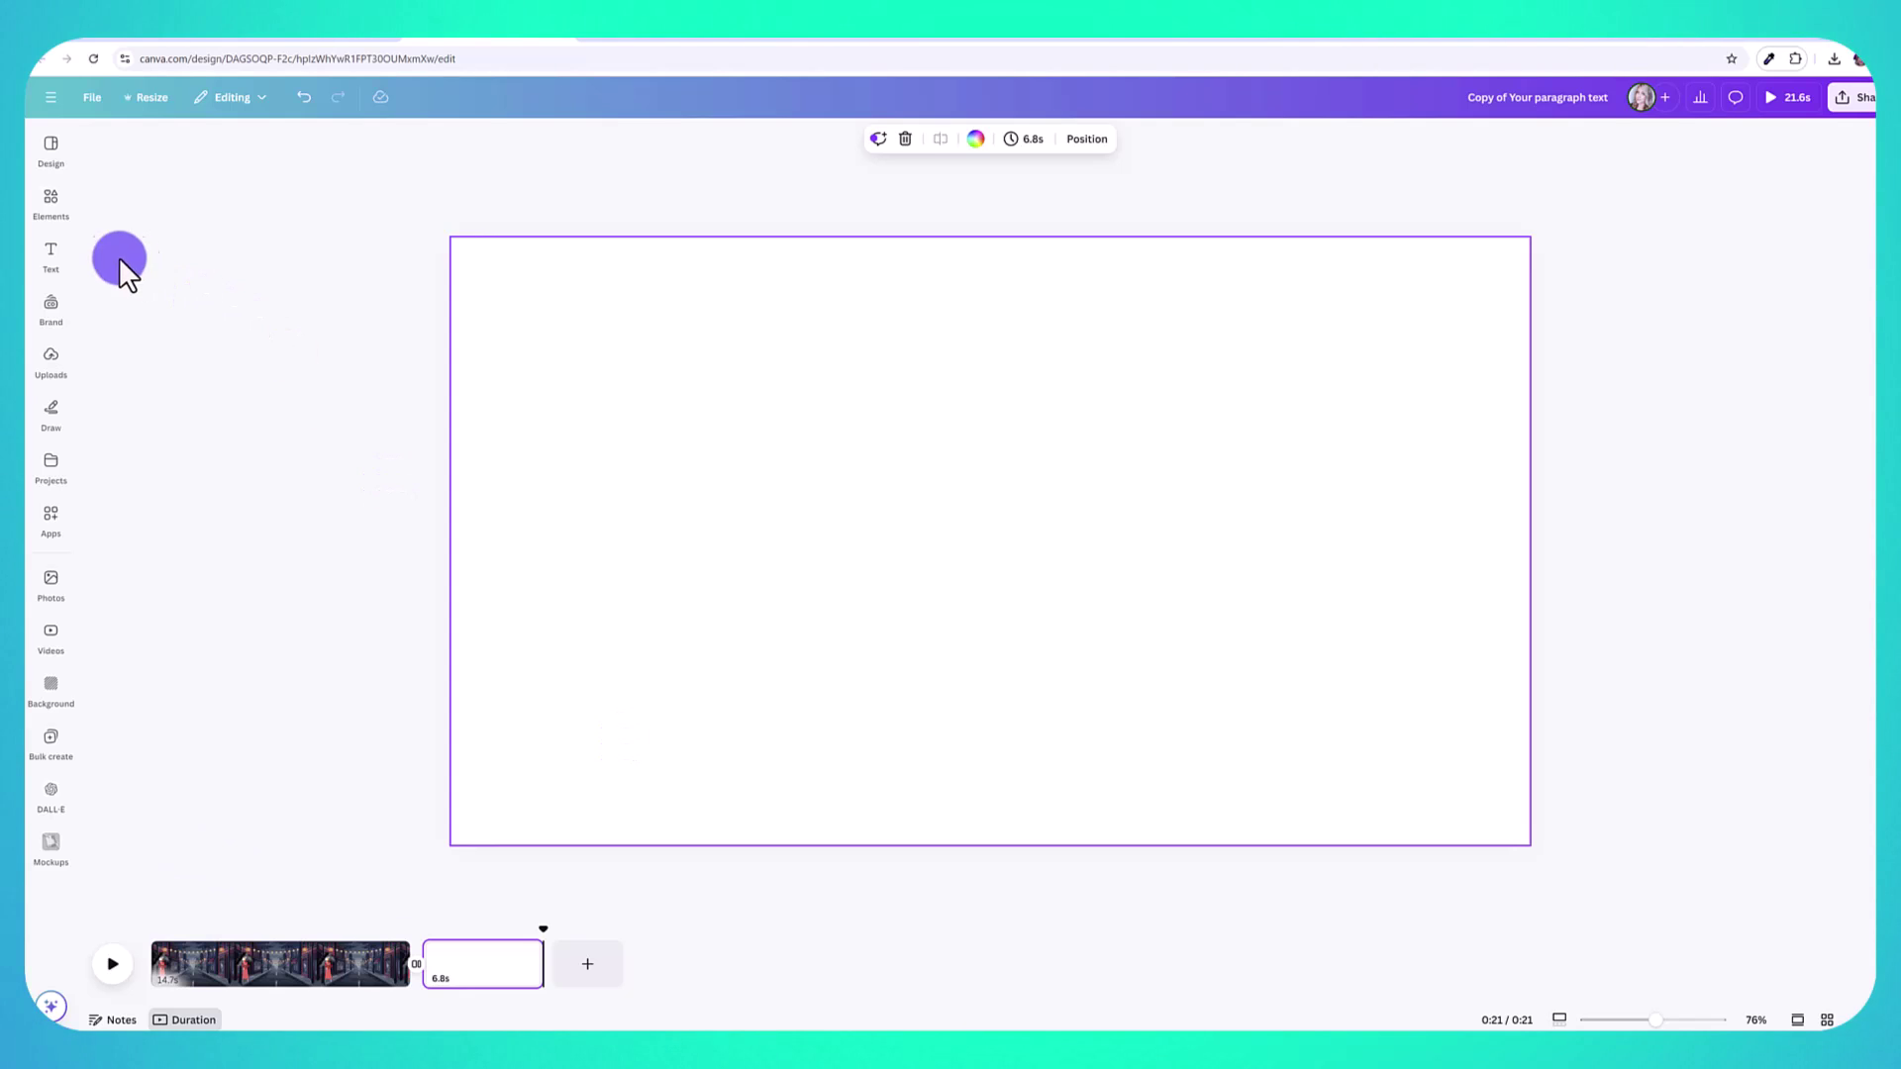
- Find the city street graphic with green trees under "street panorama" and enlarge it to fill the page height, extending past the right edge
click(54, 203)
click(148, 144)
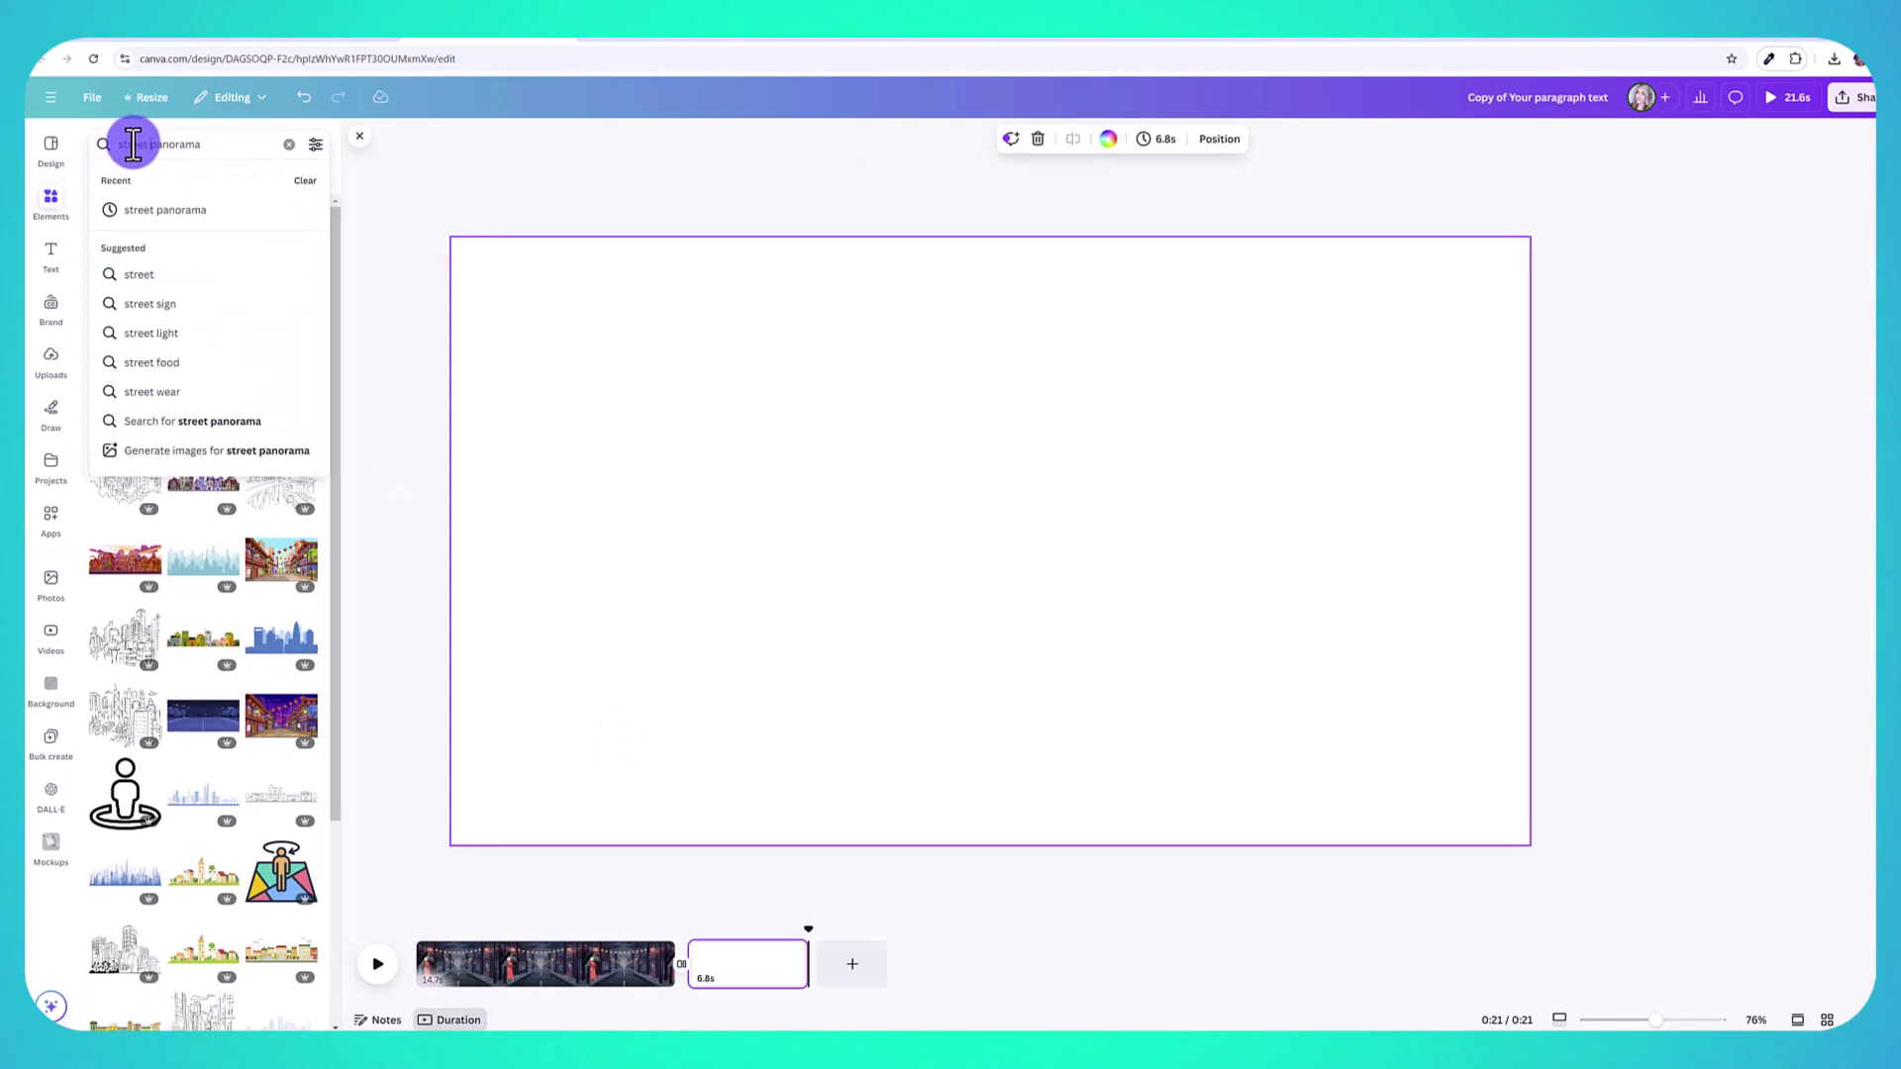
key(Return)
drag(203, 283, 1328, 636)
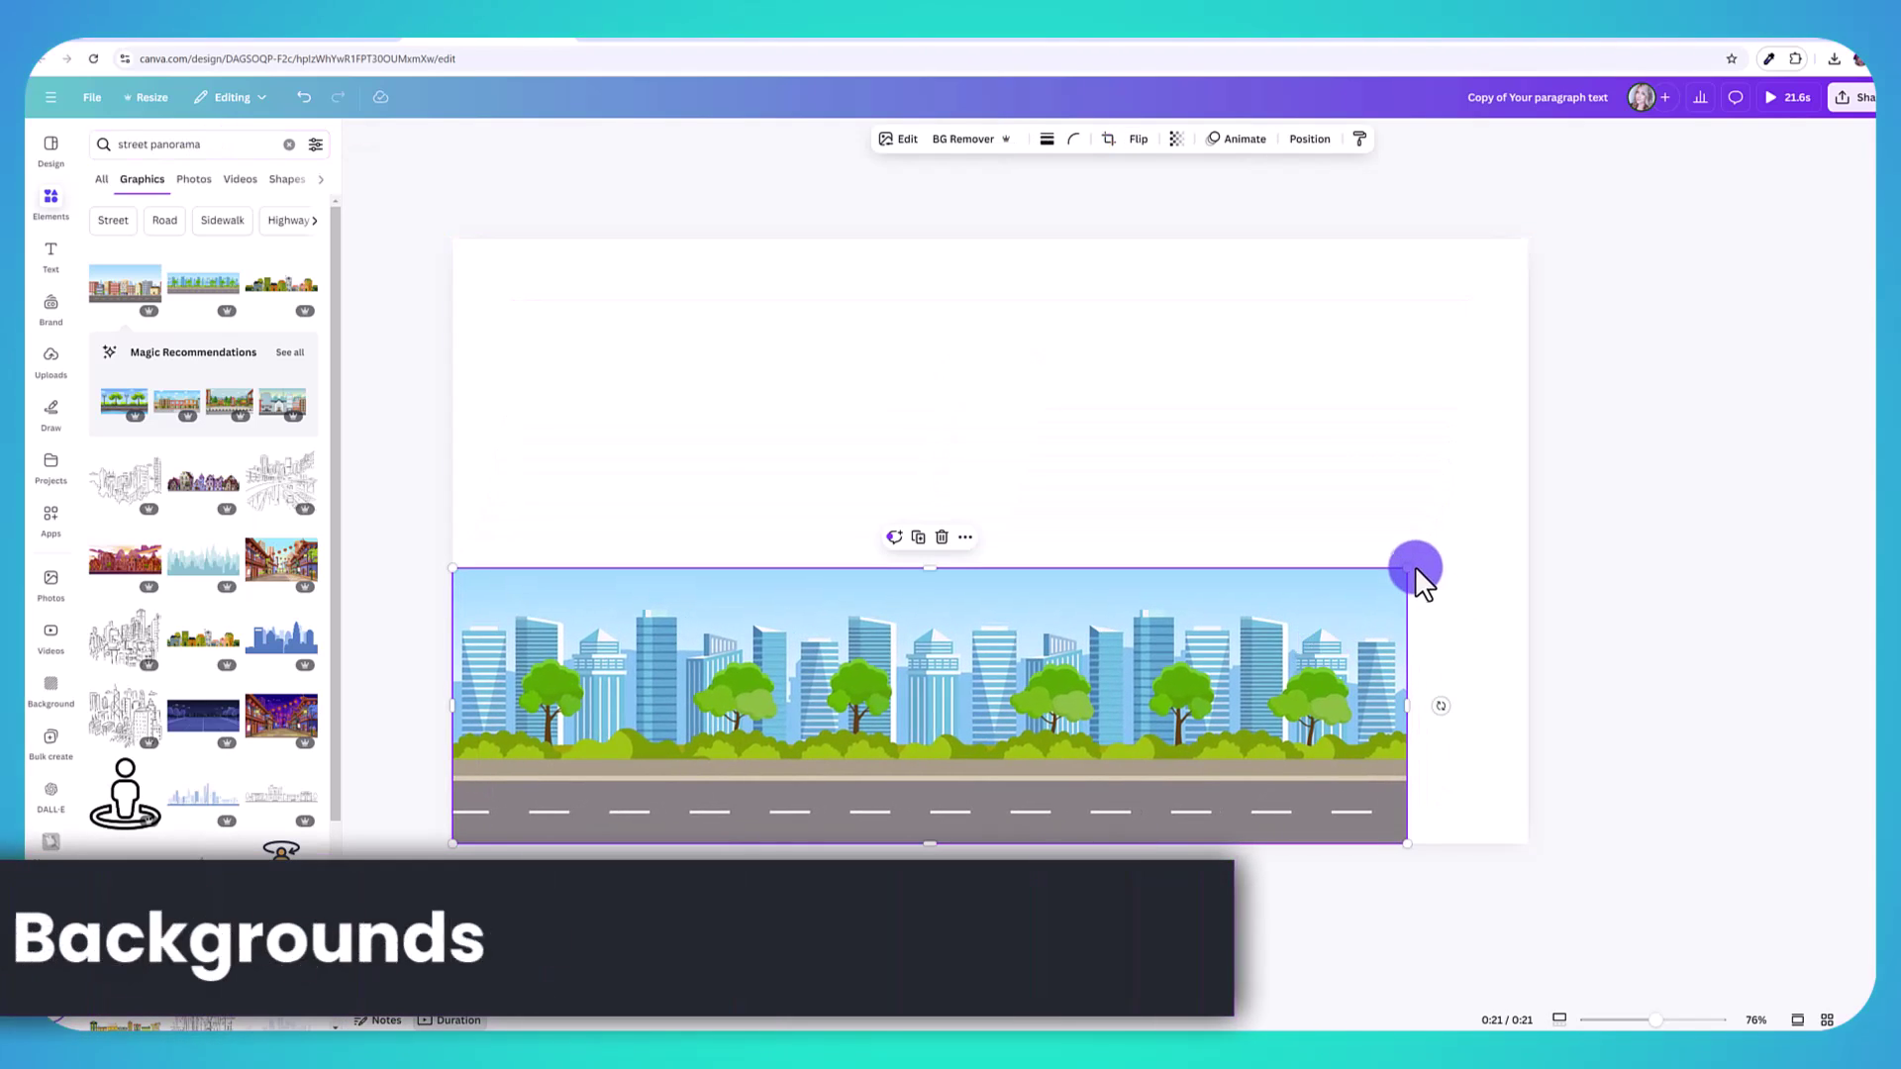
drag(1407, 569, 1886, 408)
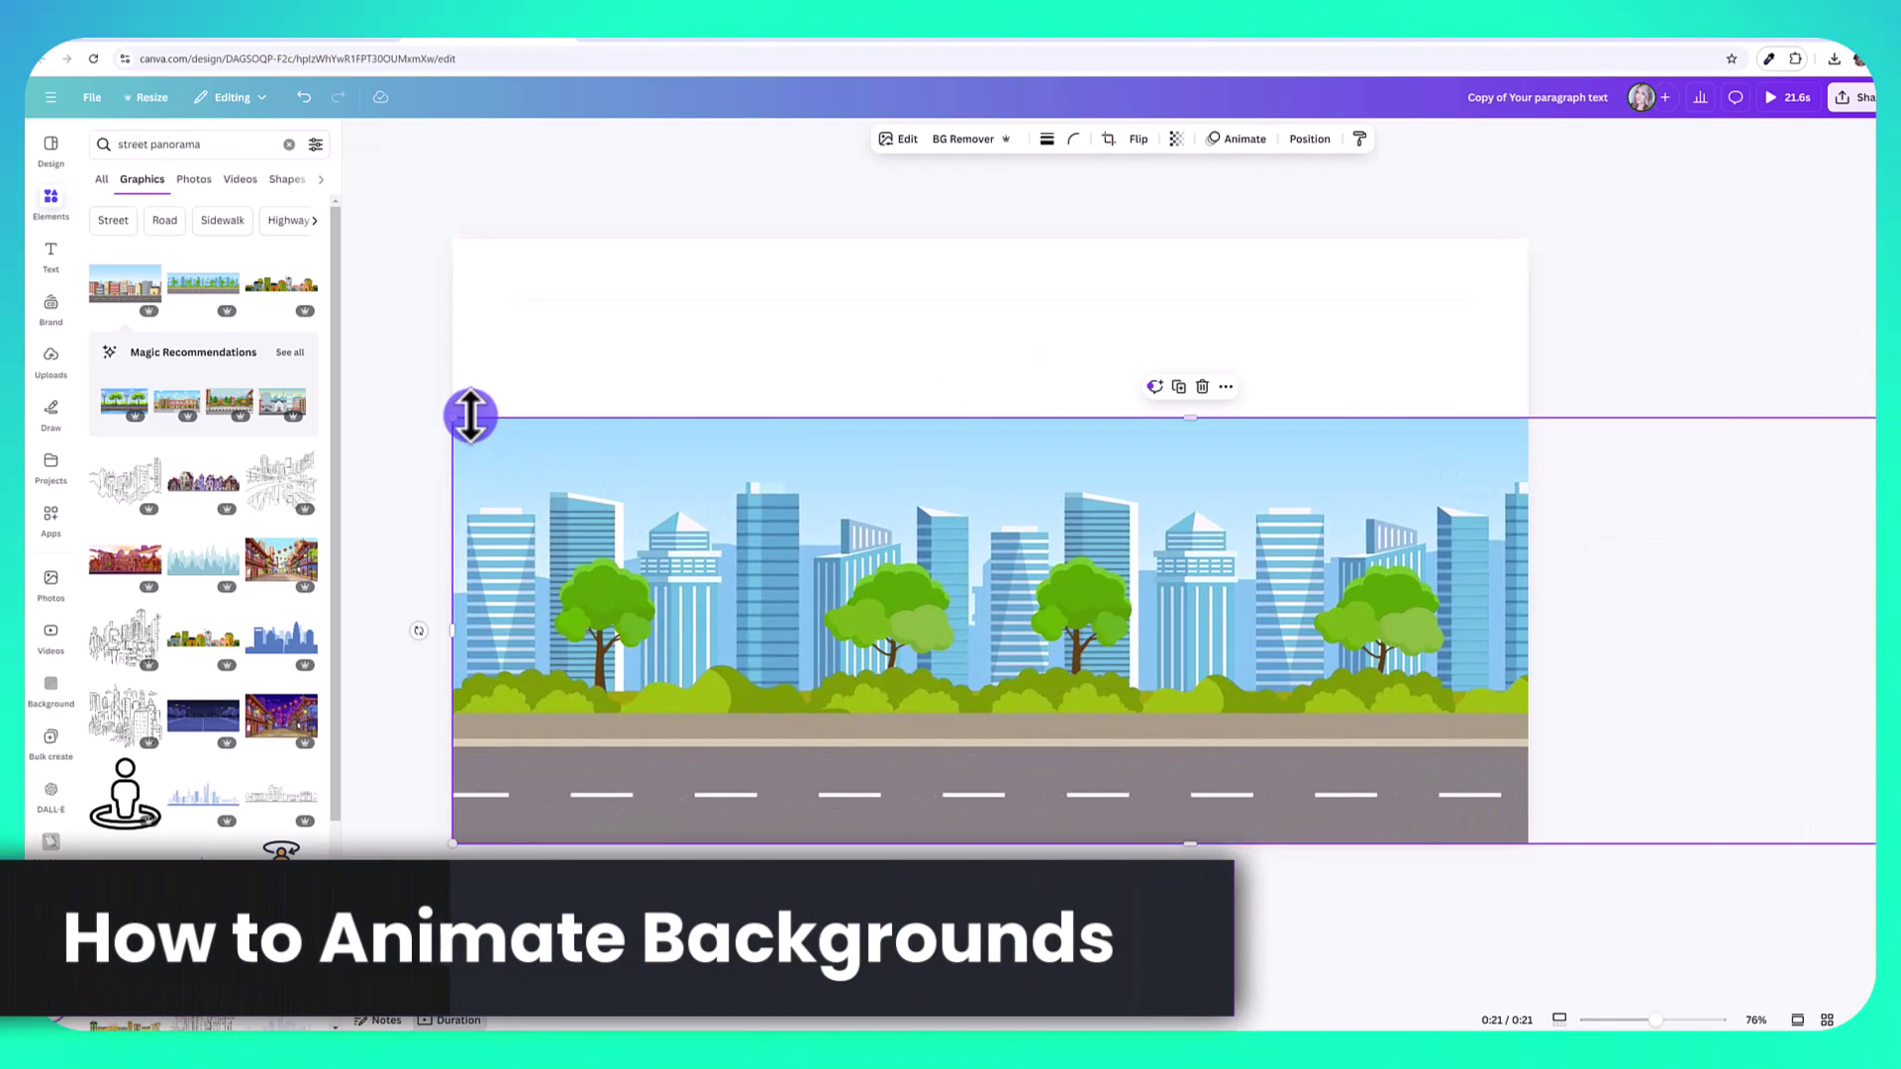
drag(458, 413, 454, 240)
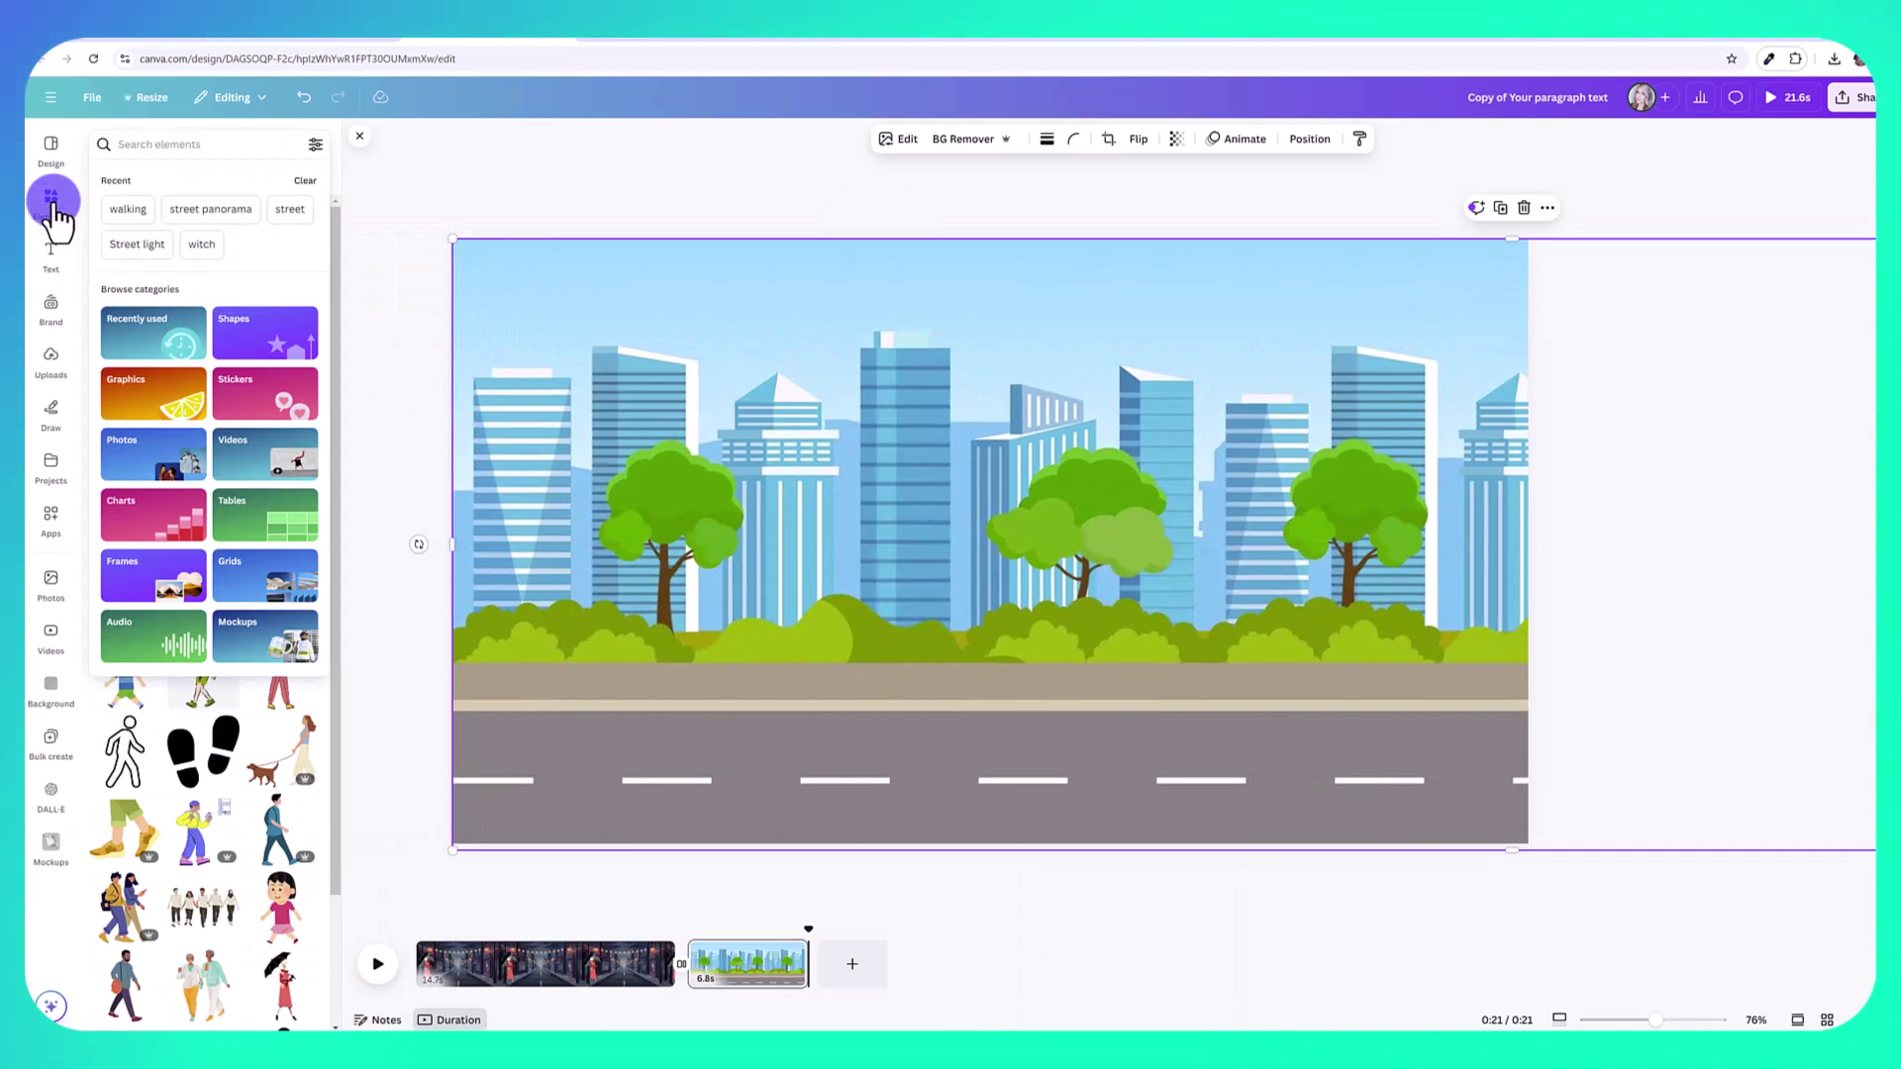
- Search the elements for "walking", filter to Animated, and add the walking girl with the pink top and ponytail
click(128, 209)
click(191, 149)
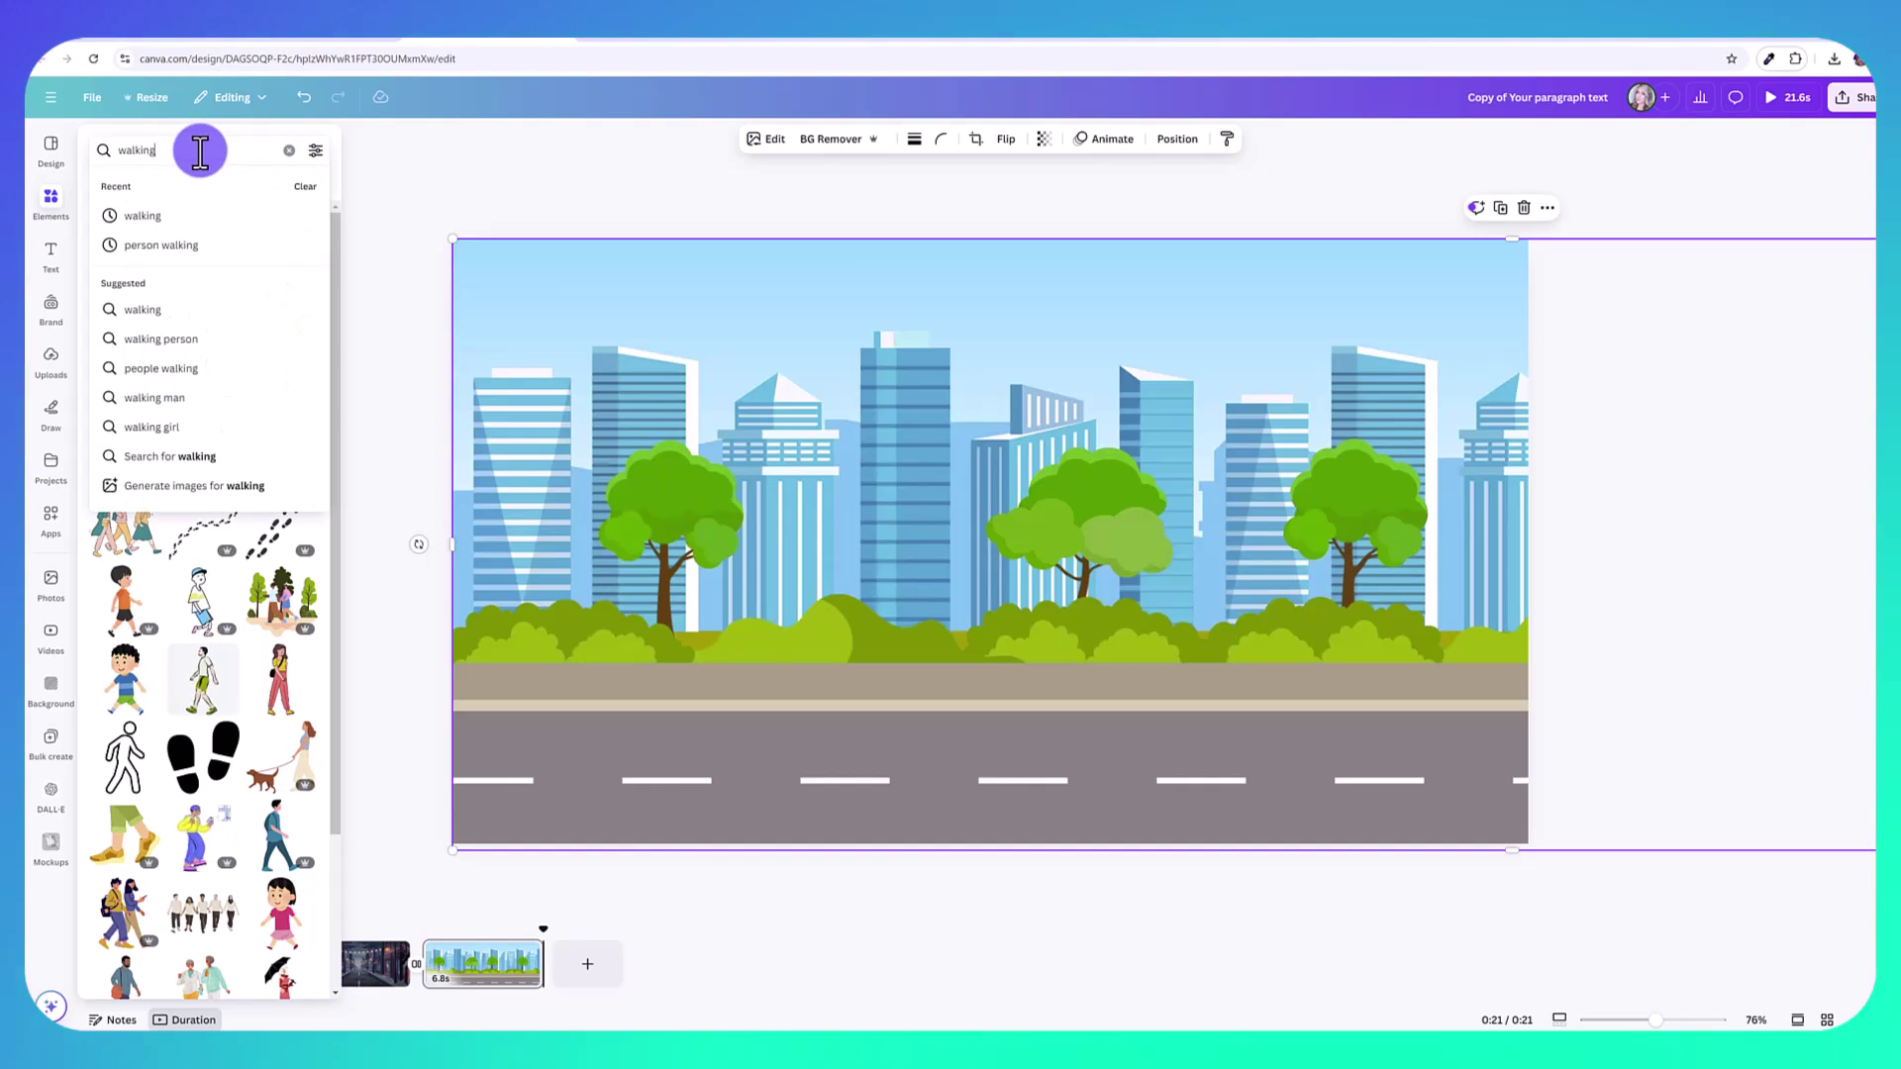
key(Return)
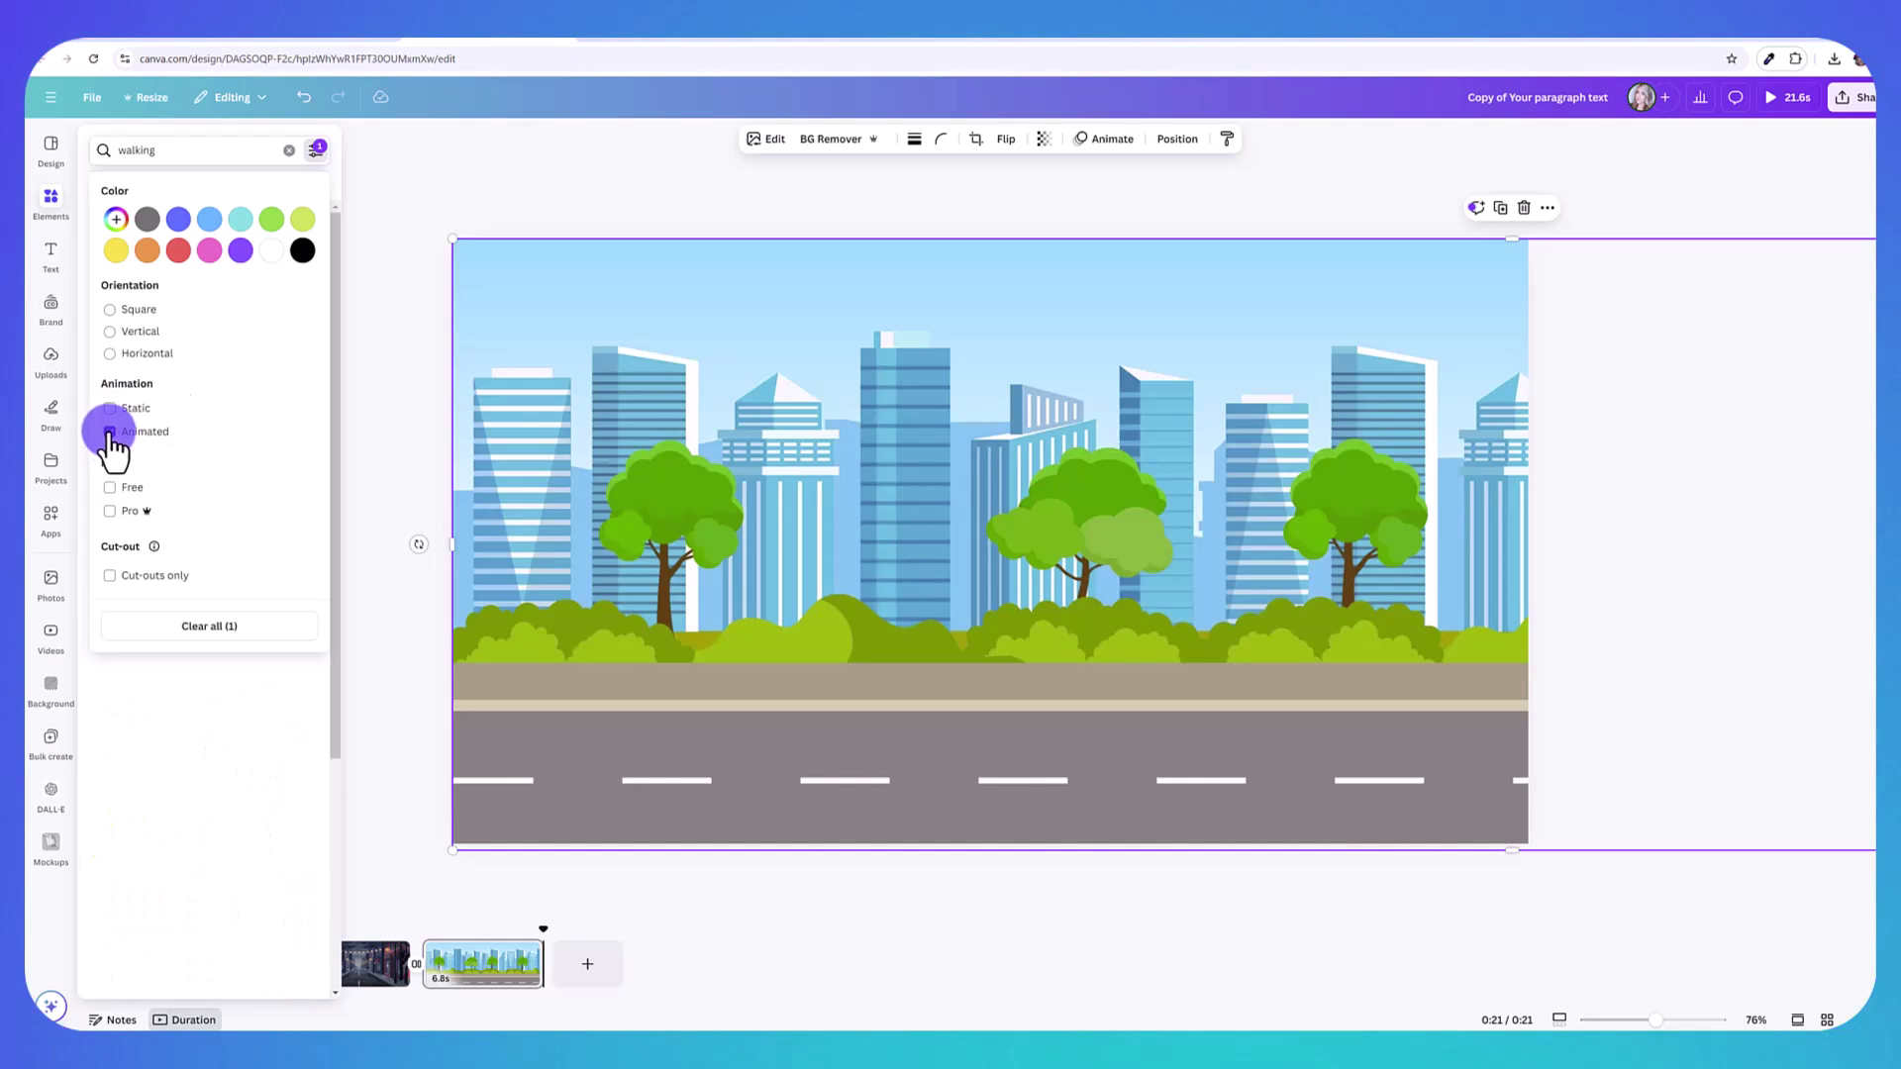
click(381, 330)
click(285, 365)
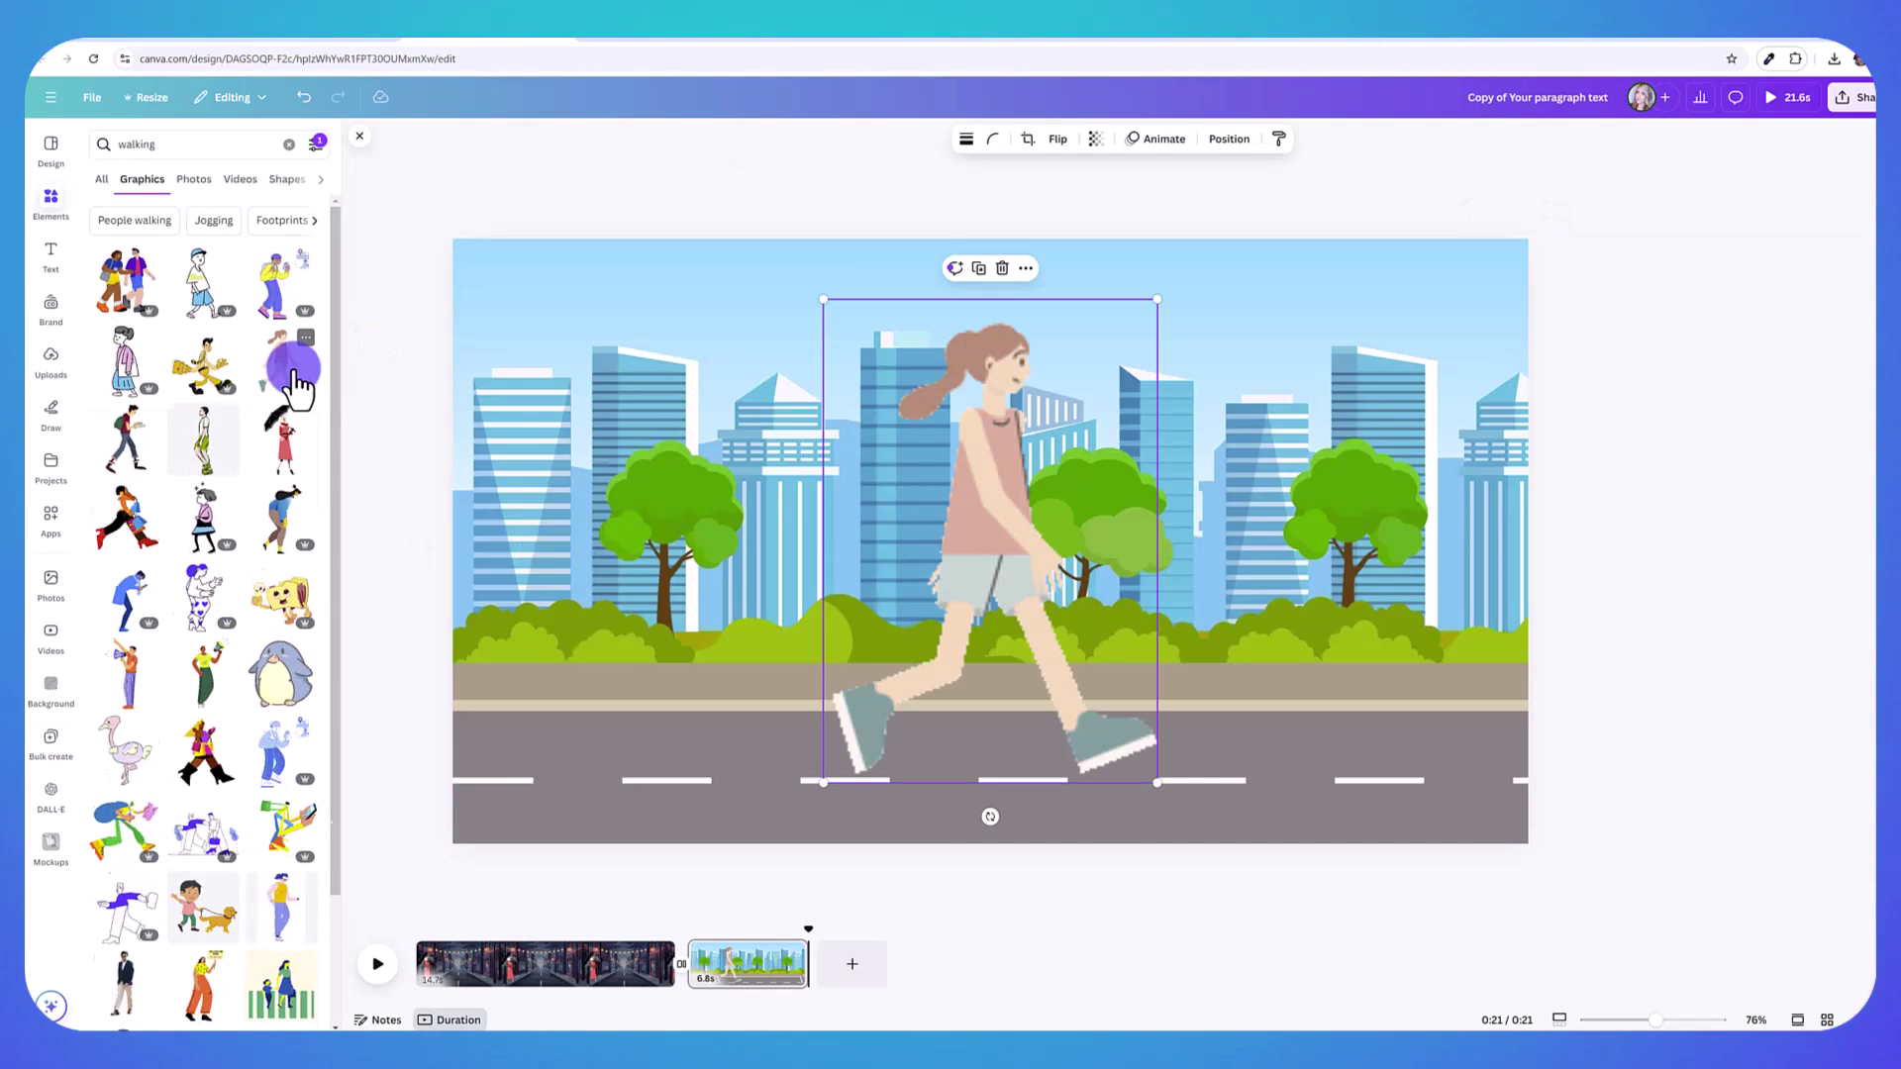
- Scale the walking girl down and place her at the centre of the page with her feet on the road
drag(822, 297, 952, 484)
drag(1052, 615, 984, 568)
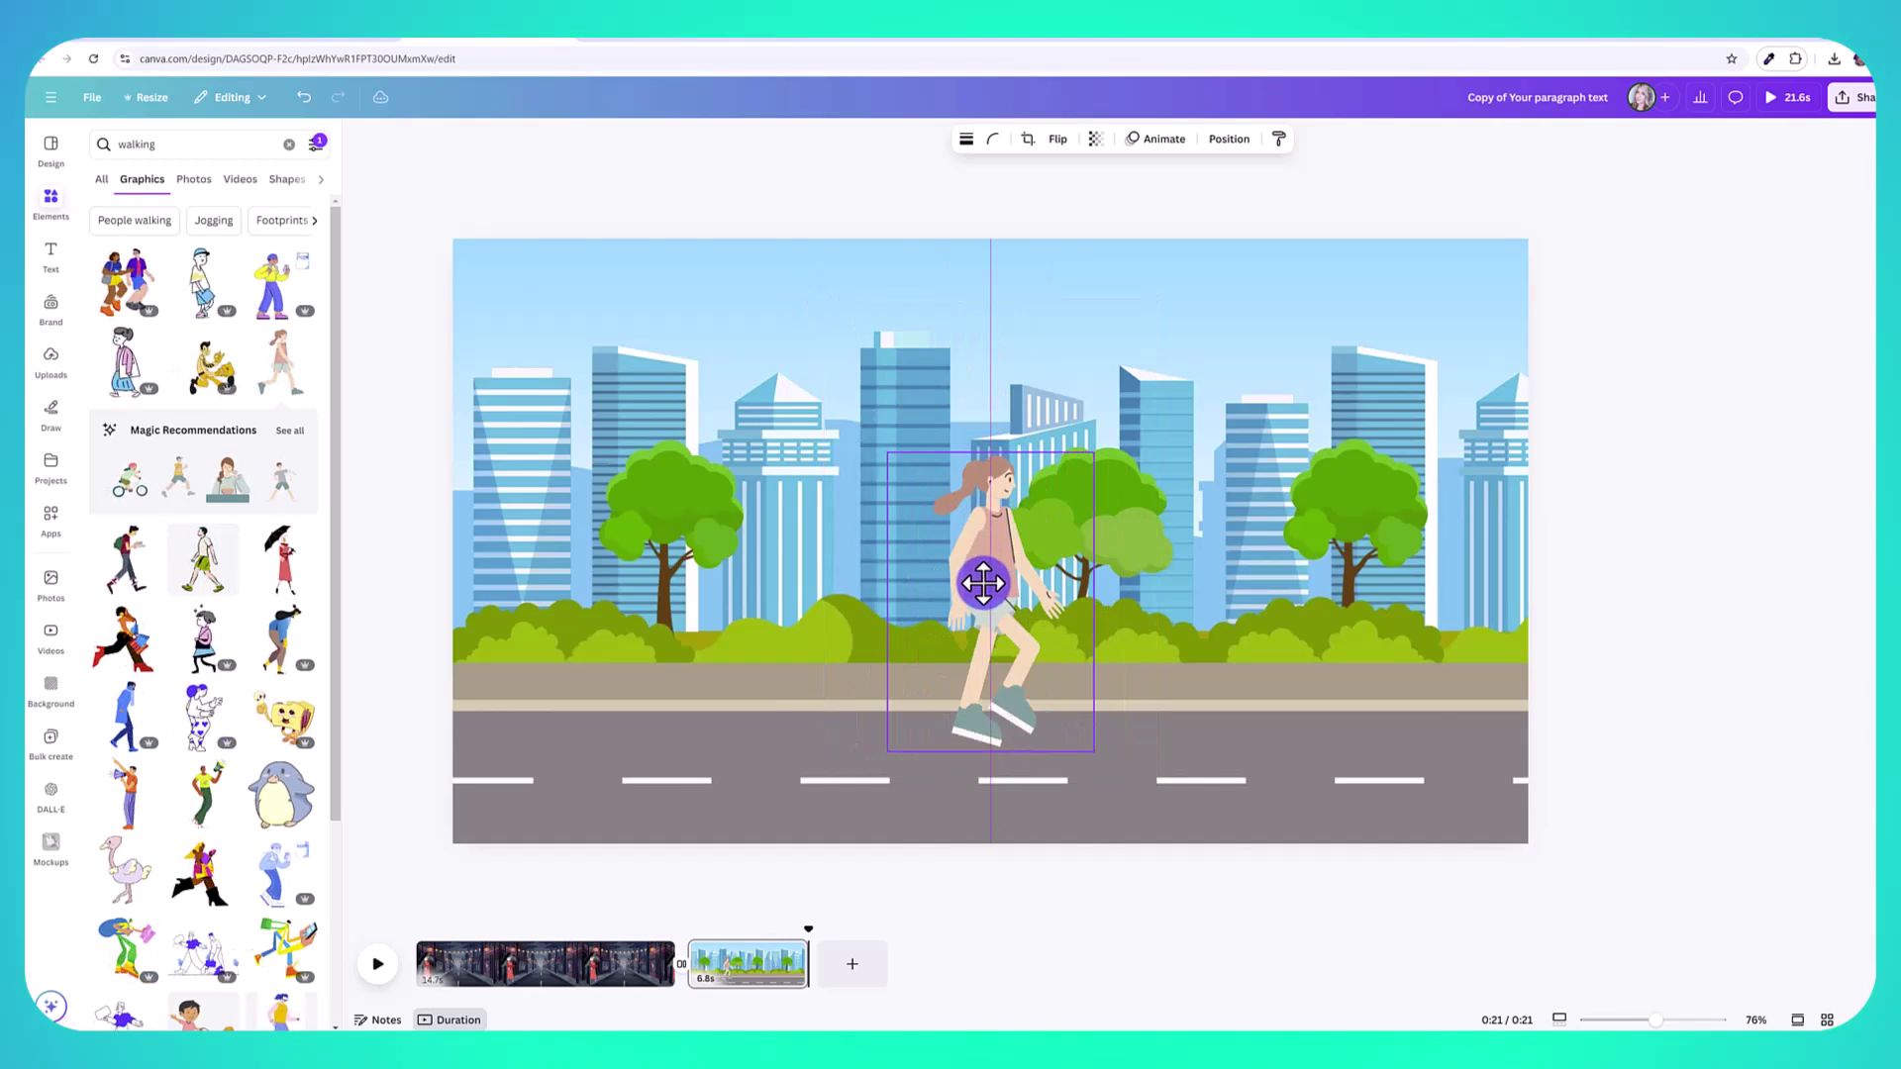
drag(888, 452, 861, 435)
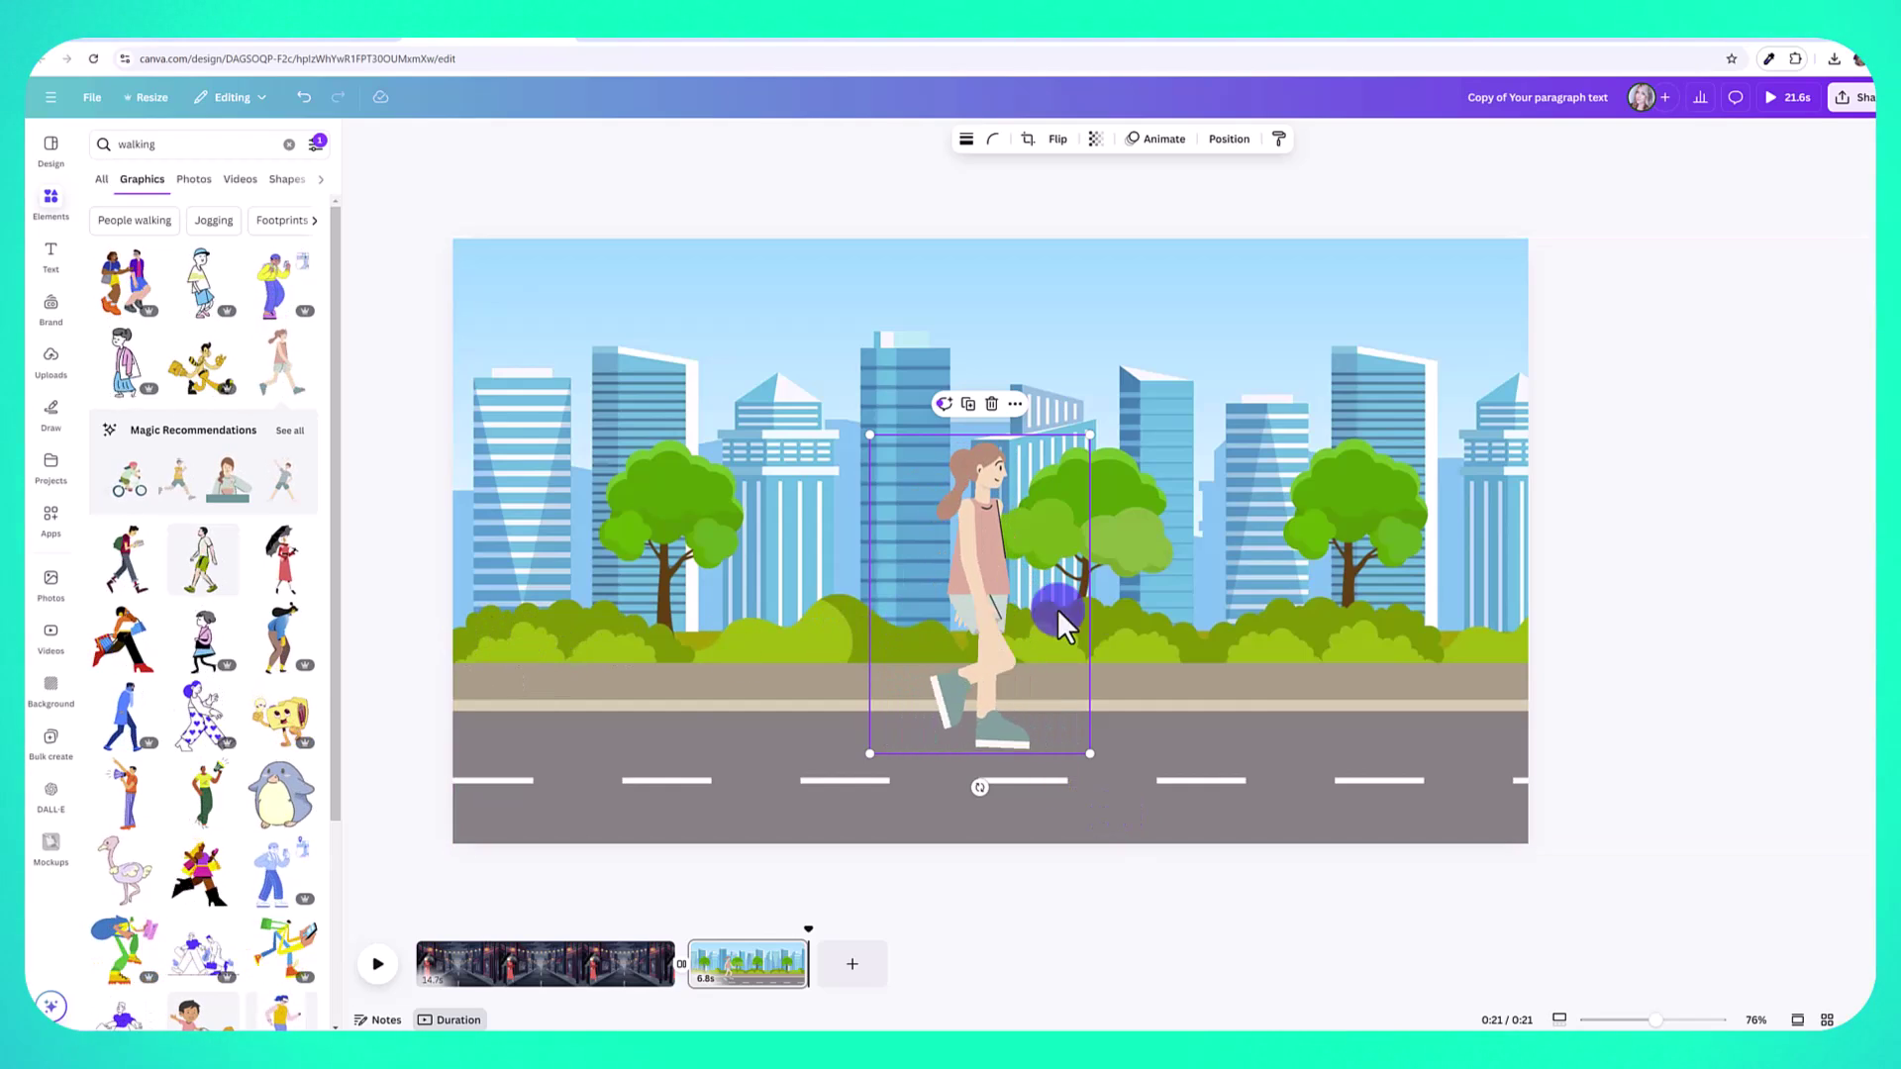
click(1304, 303)
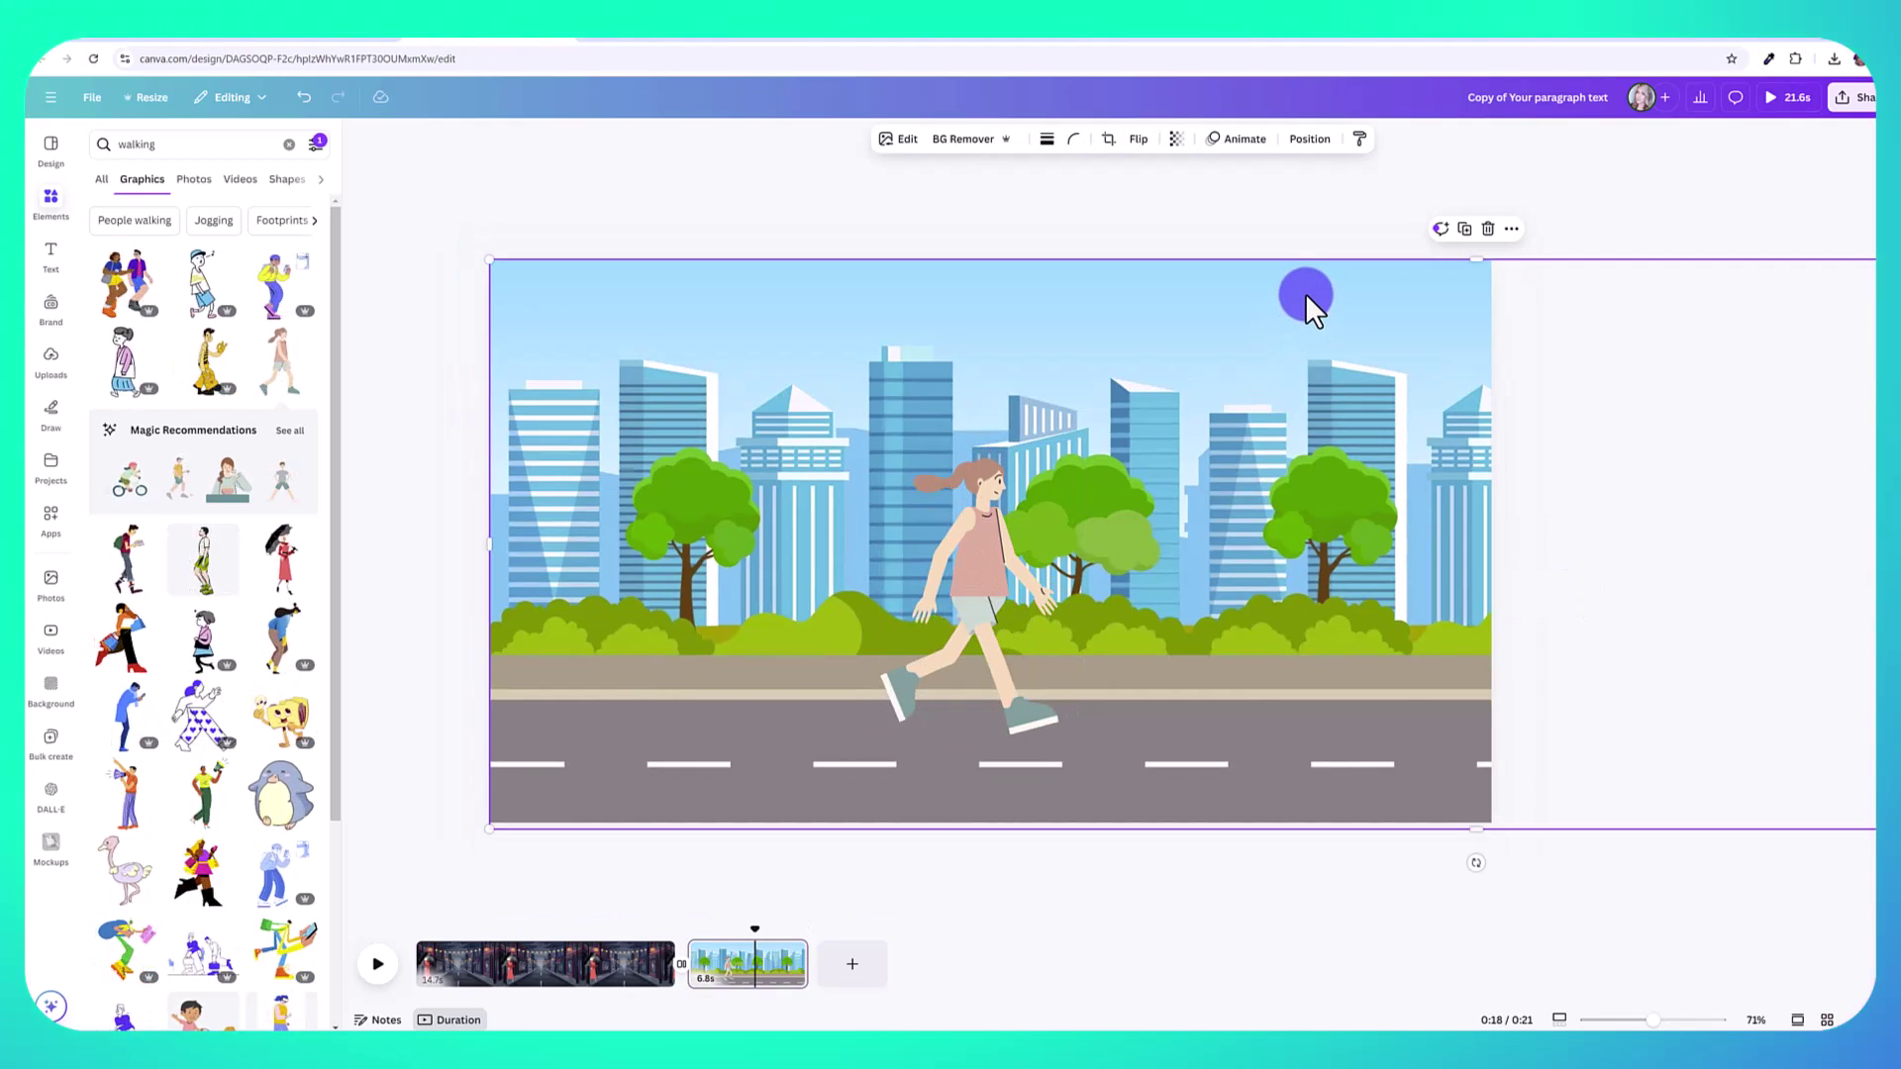
right_click(1307, 295)
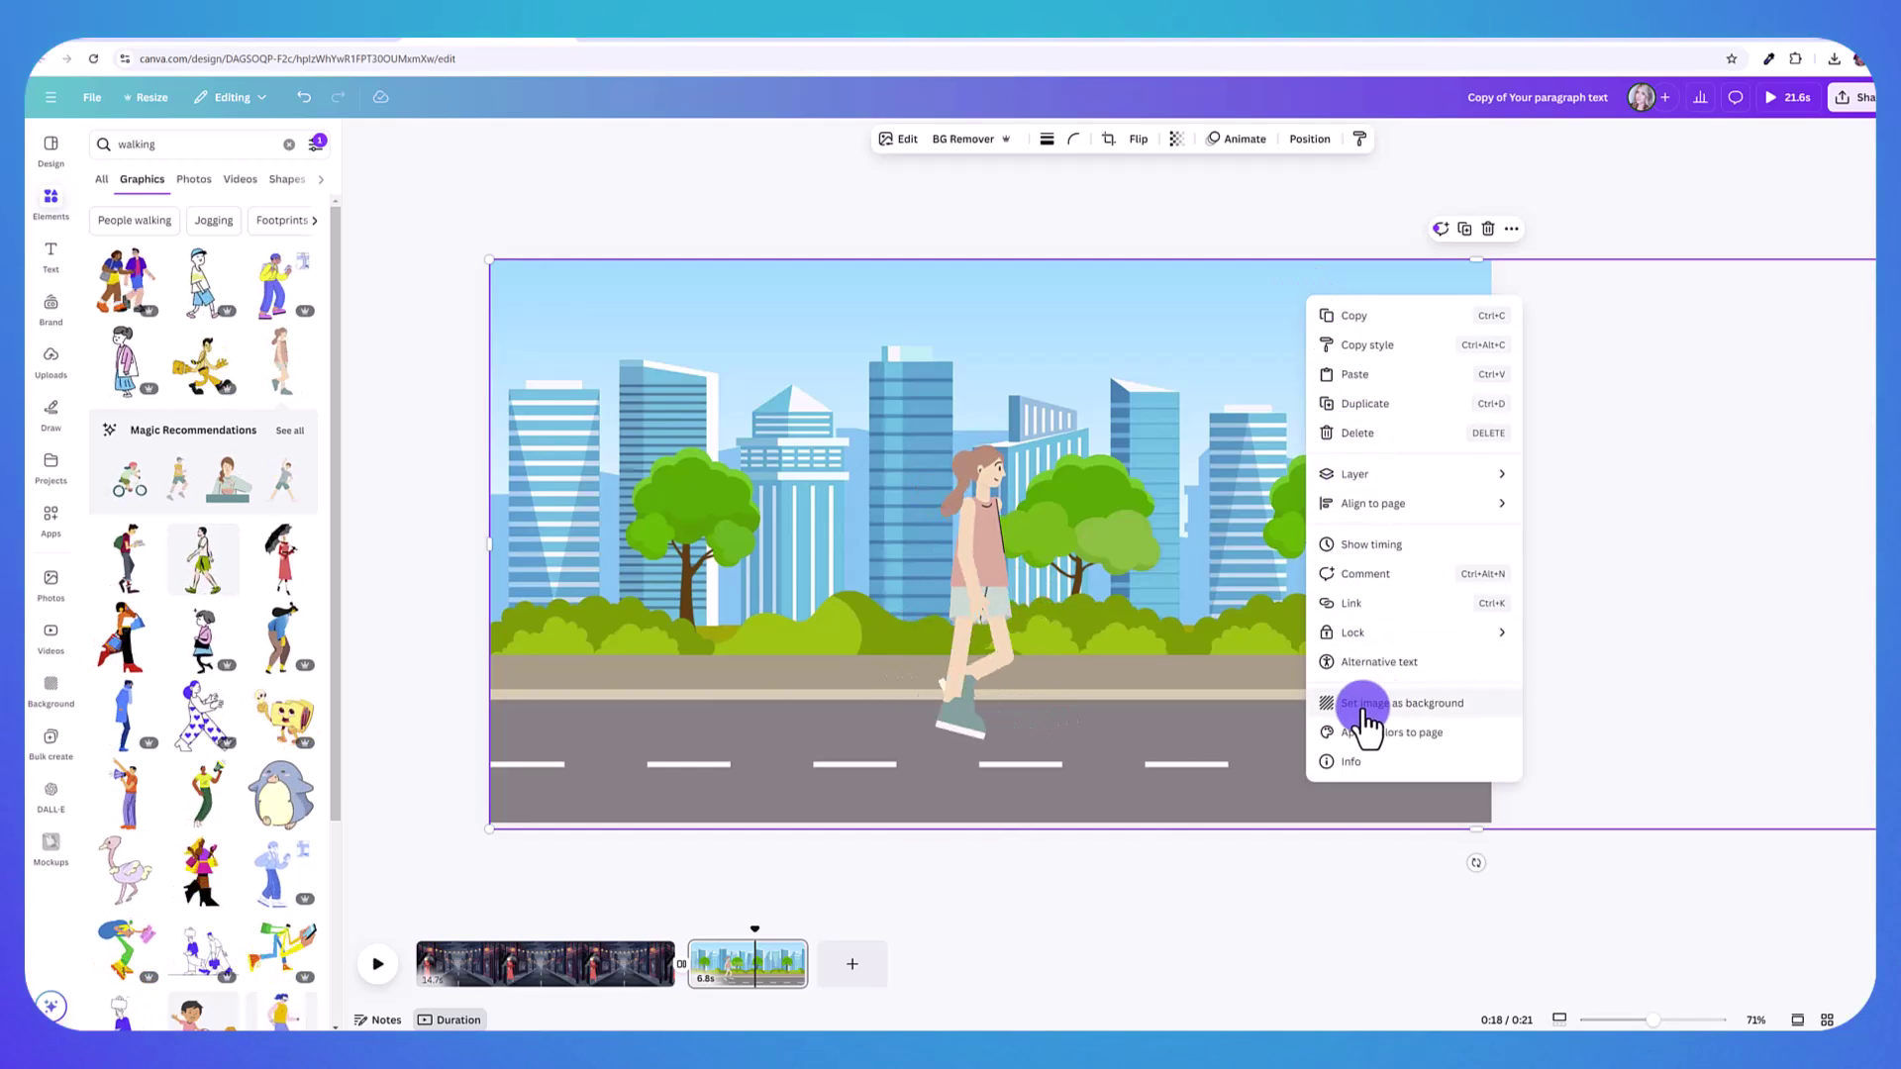
click(1131, 434)
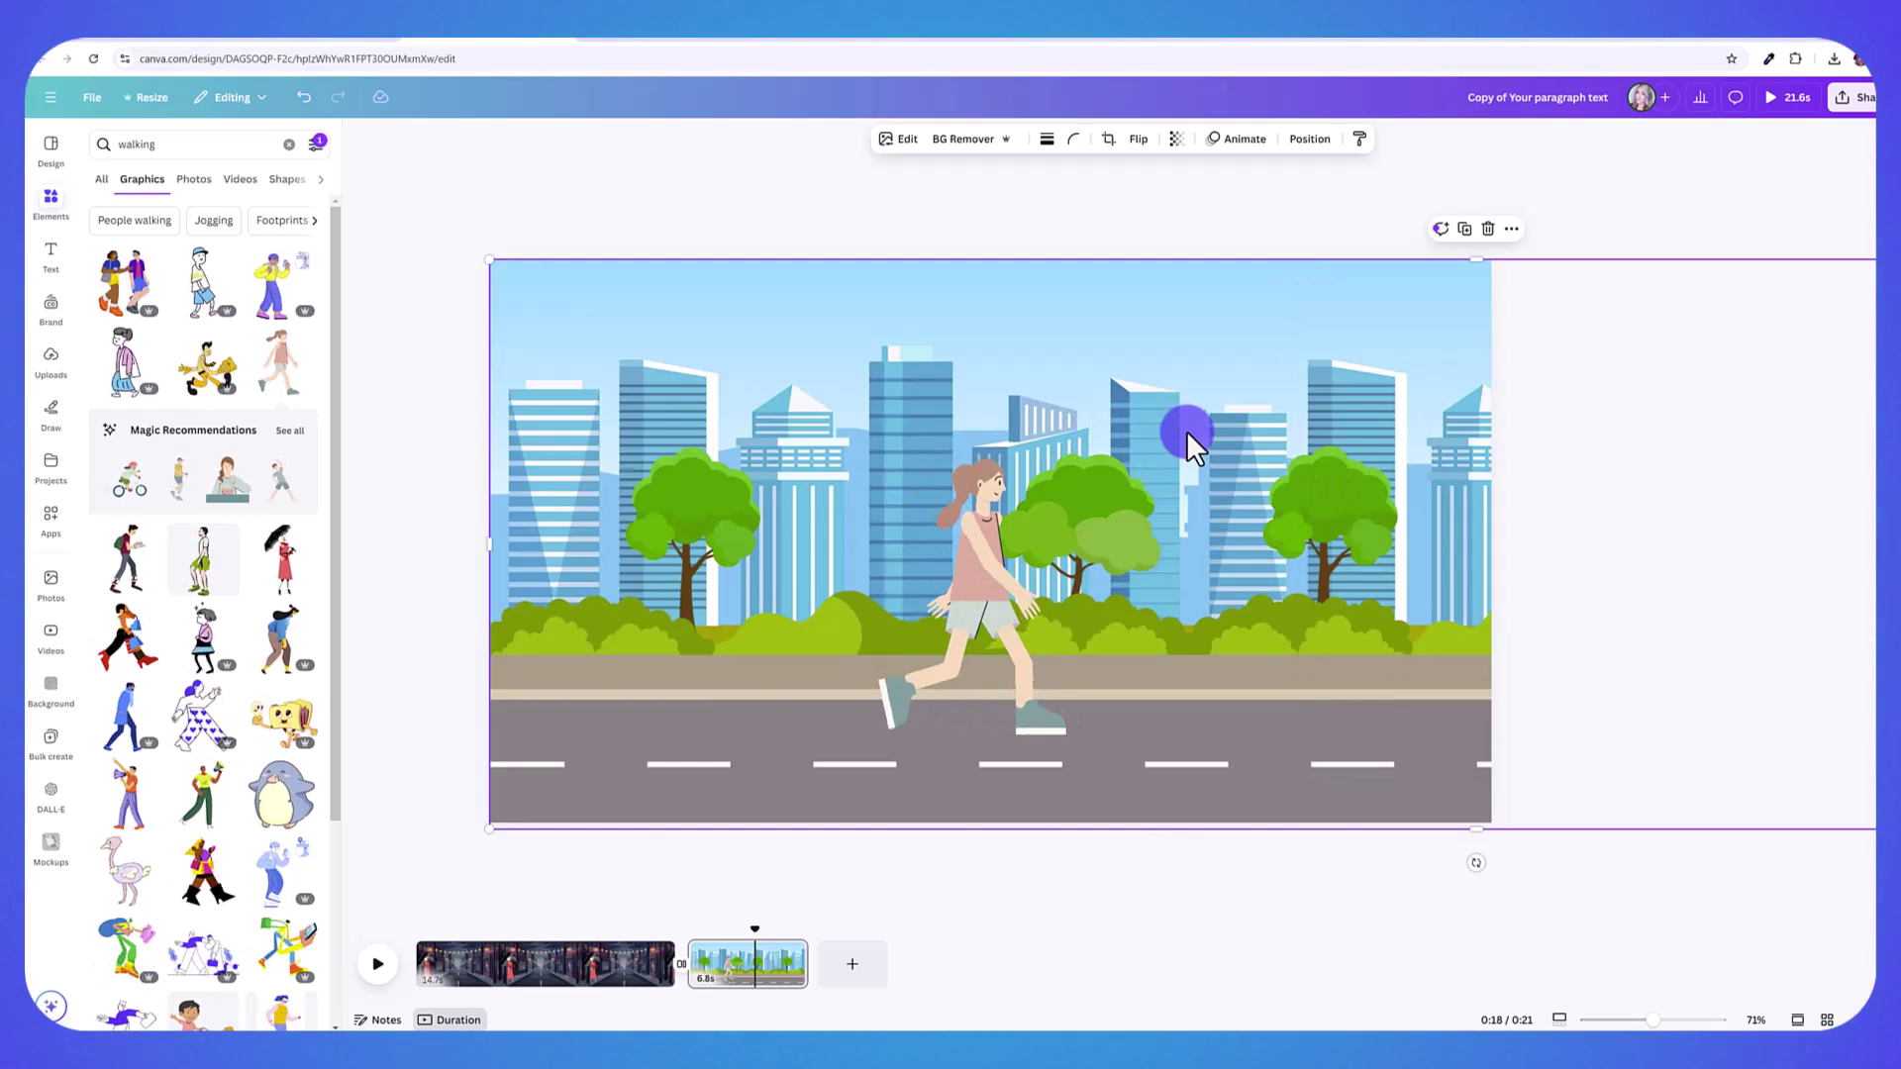
mouse_move(1115, 405)
mouse_down()
mouse_move(1138, 484)
mouse_move(1185, 479)
mouse_move(1150, 406)
mouse_up()
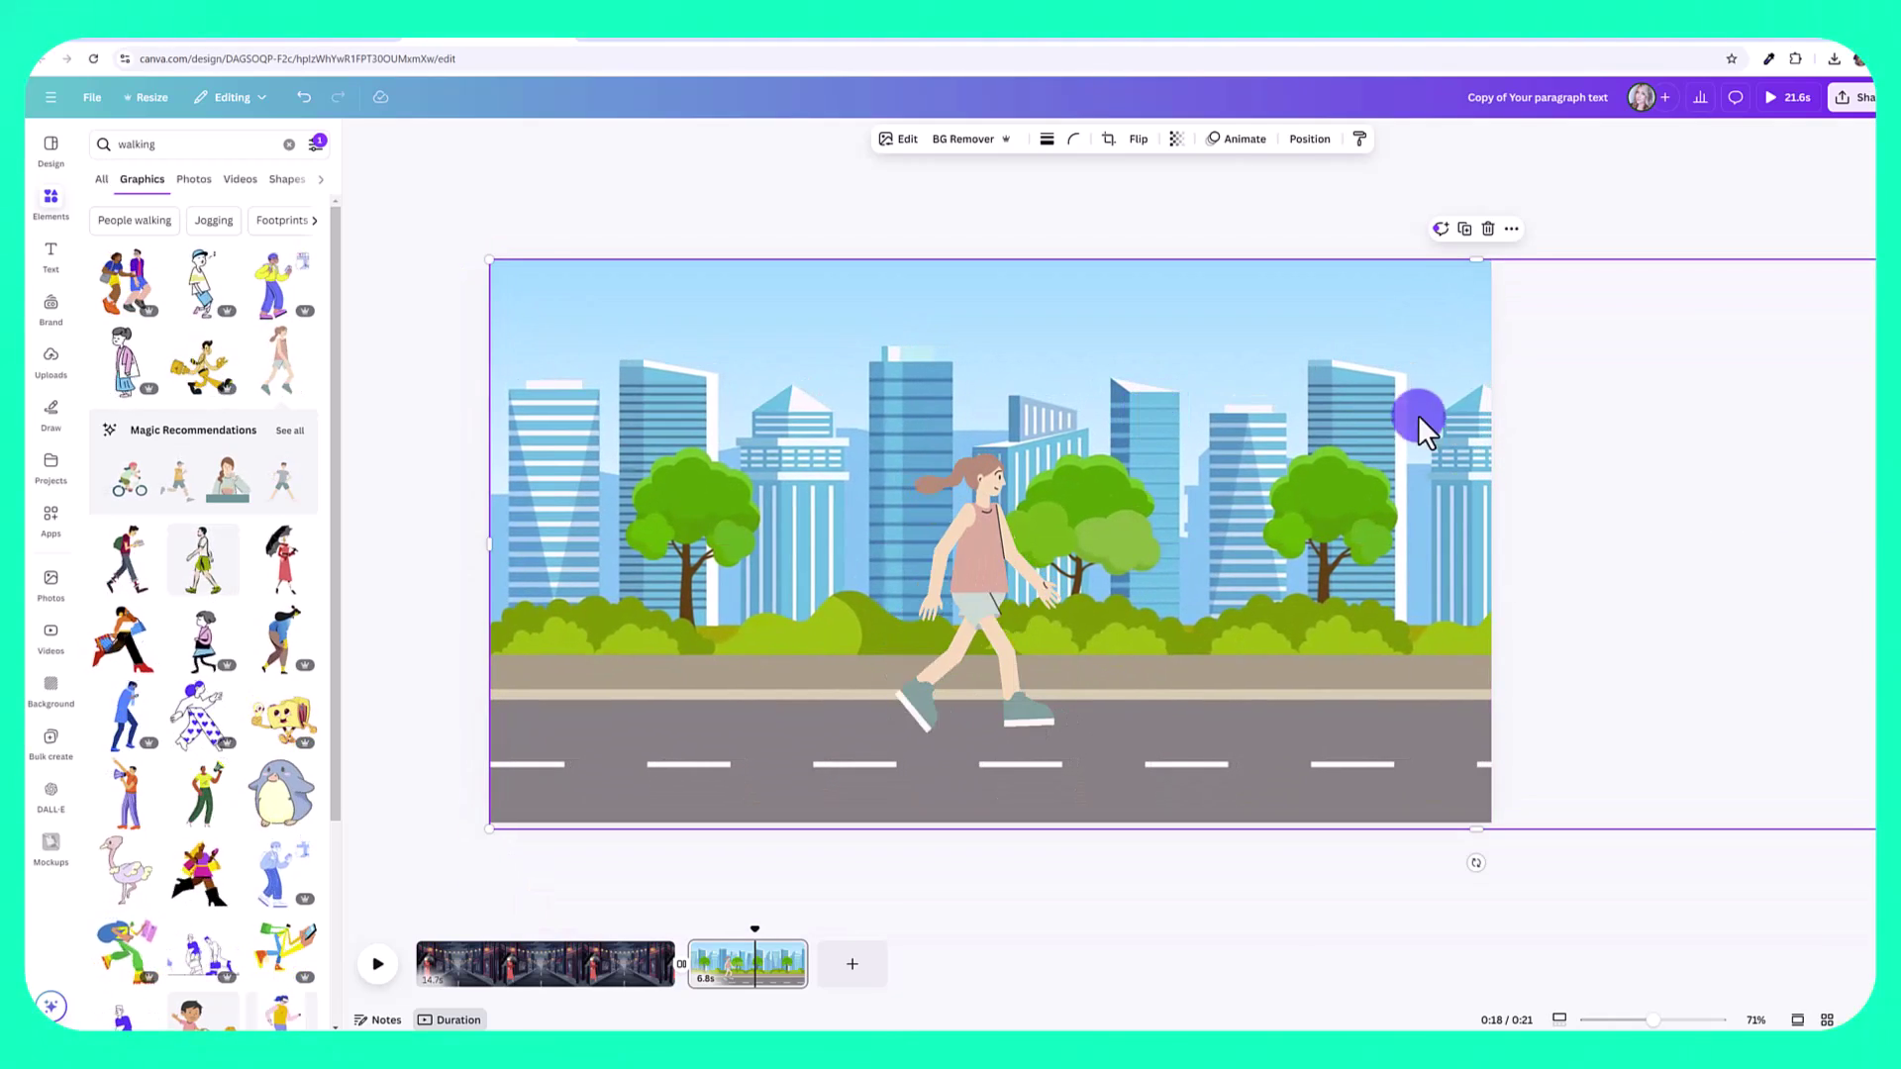
- Create a custom animation for the city panorama by moving it in a straight horizontal line to the left
click(1240, 139)
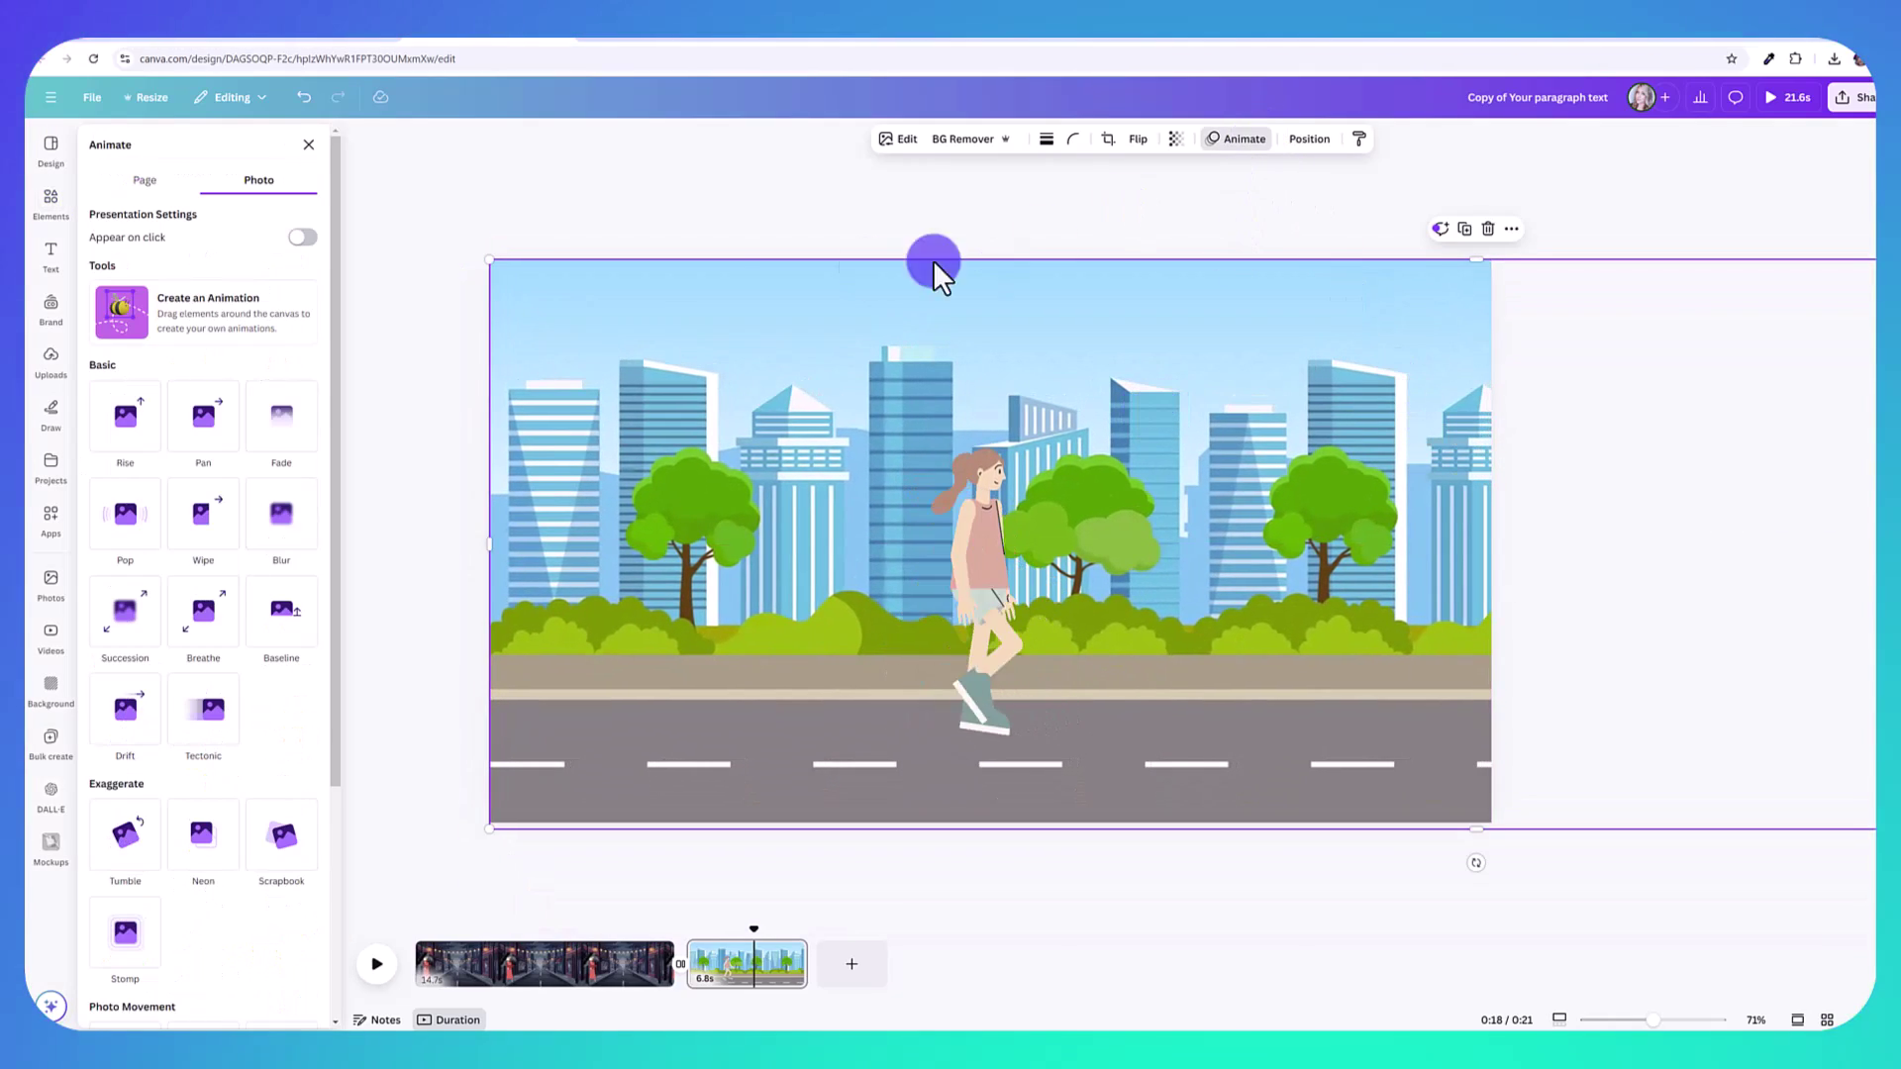
click(196, 329)
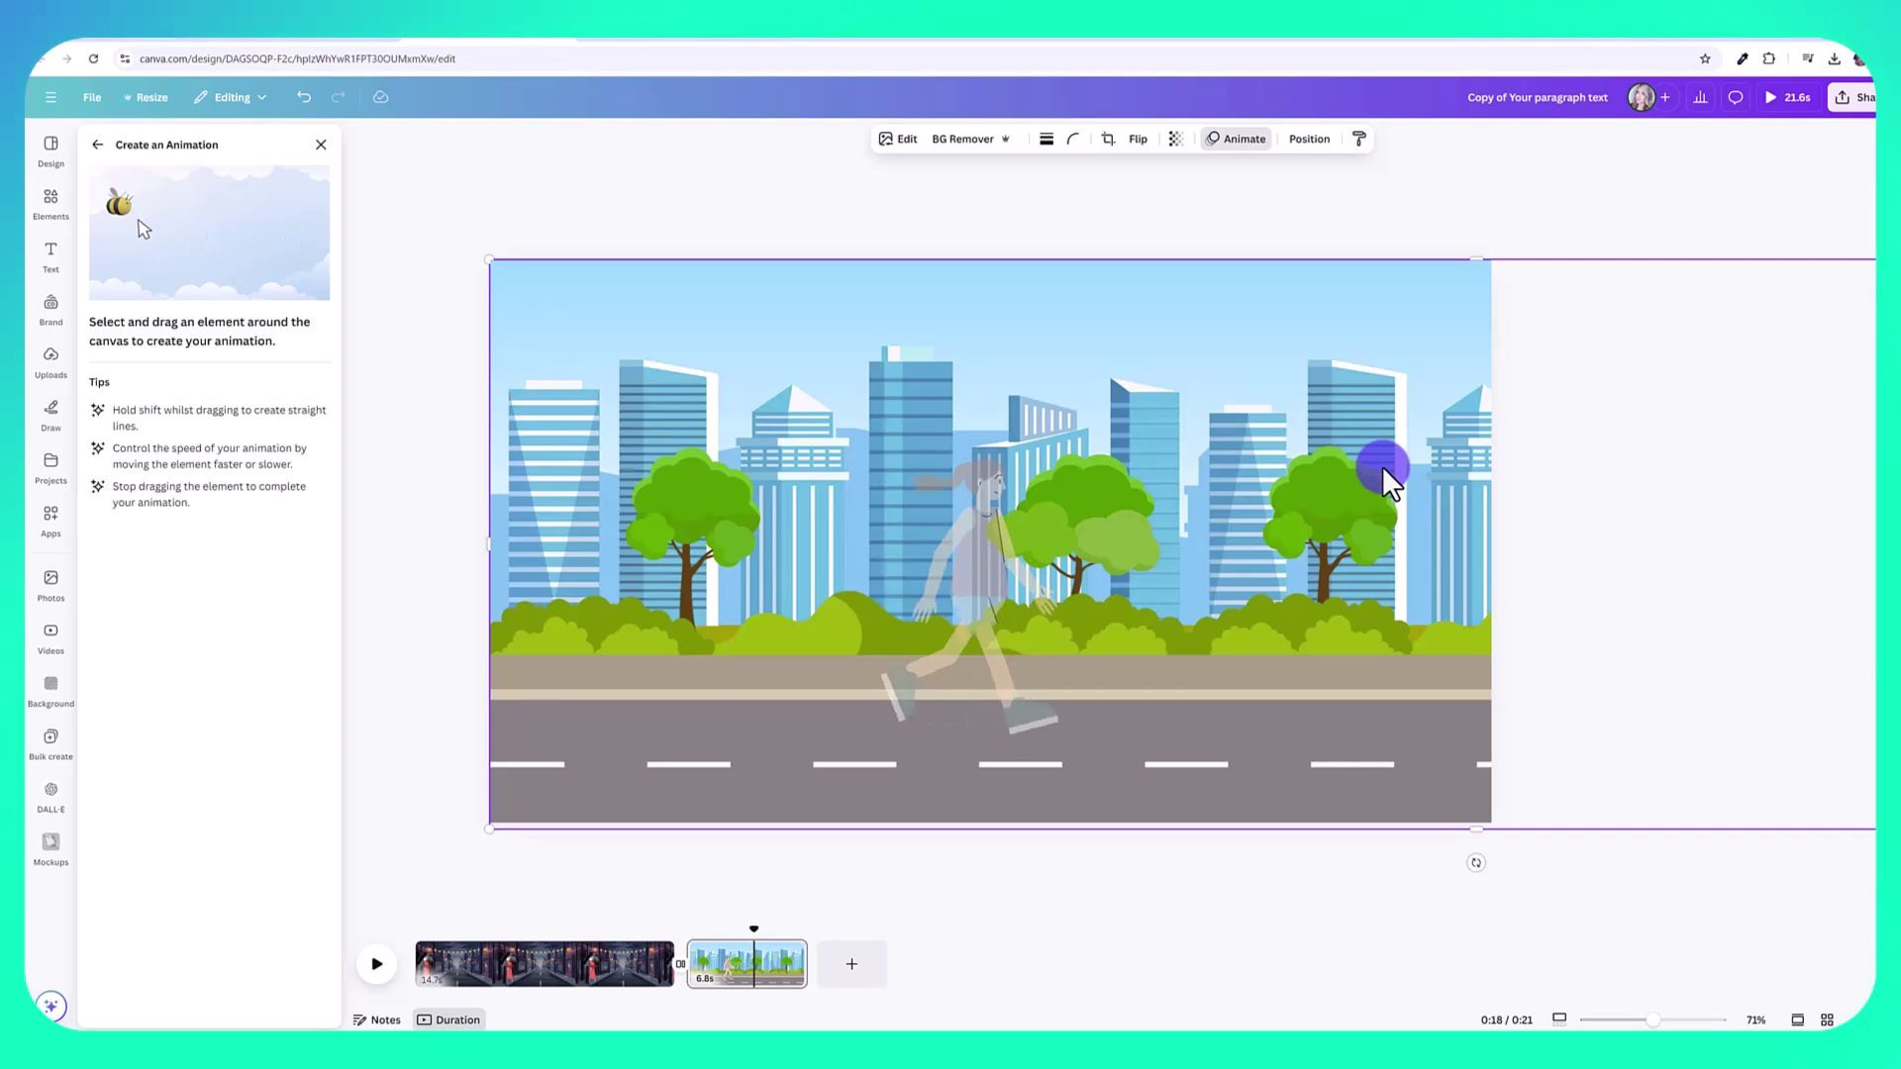
mouse_move(1422, 503)
mouse_down()
mouse_move(1434, 513)
mouse_move(390, 562)
mouse_move(556, 624)
mouse_up()
- Try the Smooth movement style on the panorama, switch it to Steady, and set its speed to the minimum
click(220, 203)
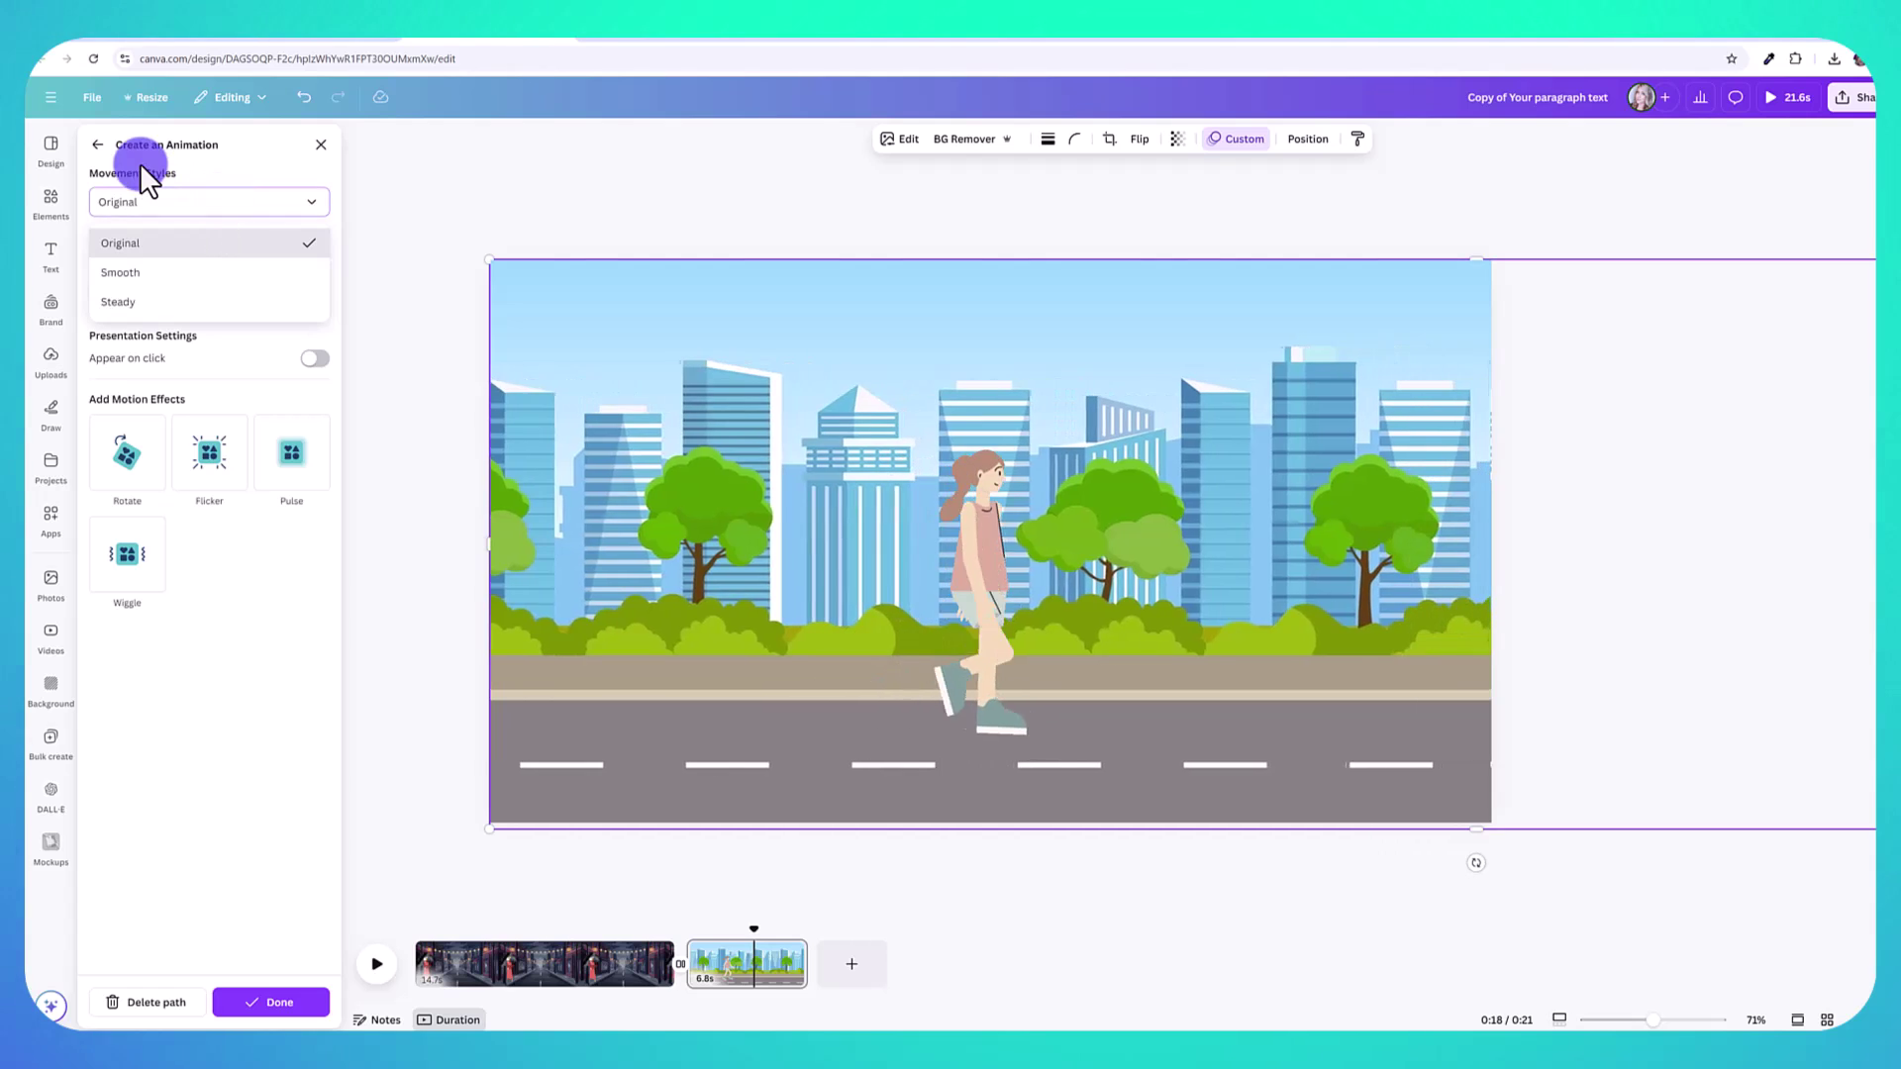
click(129, 274)
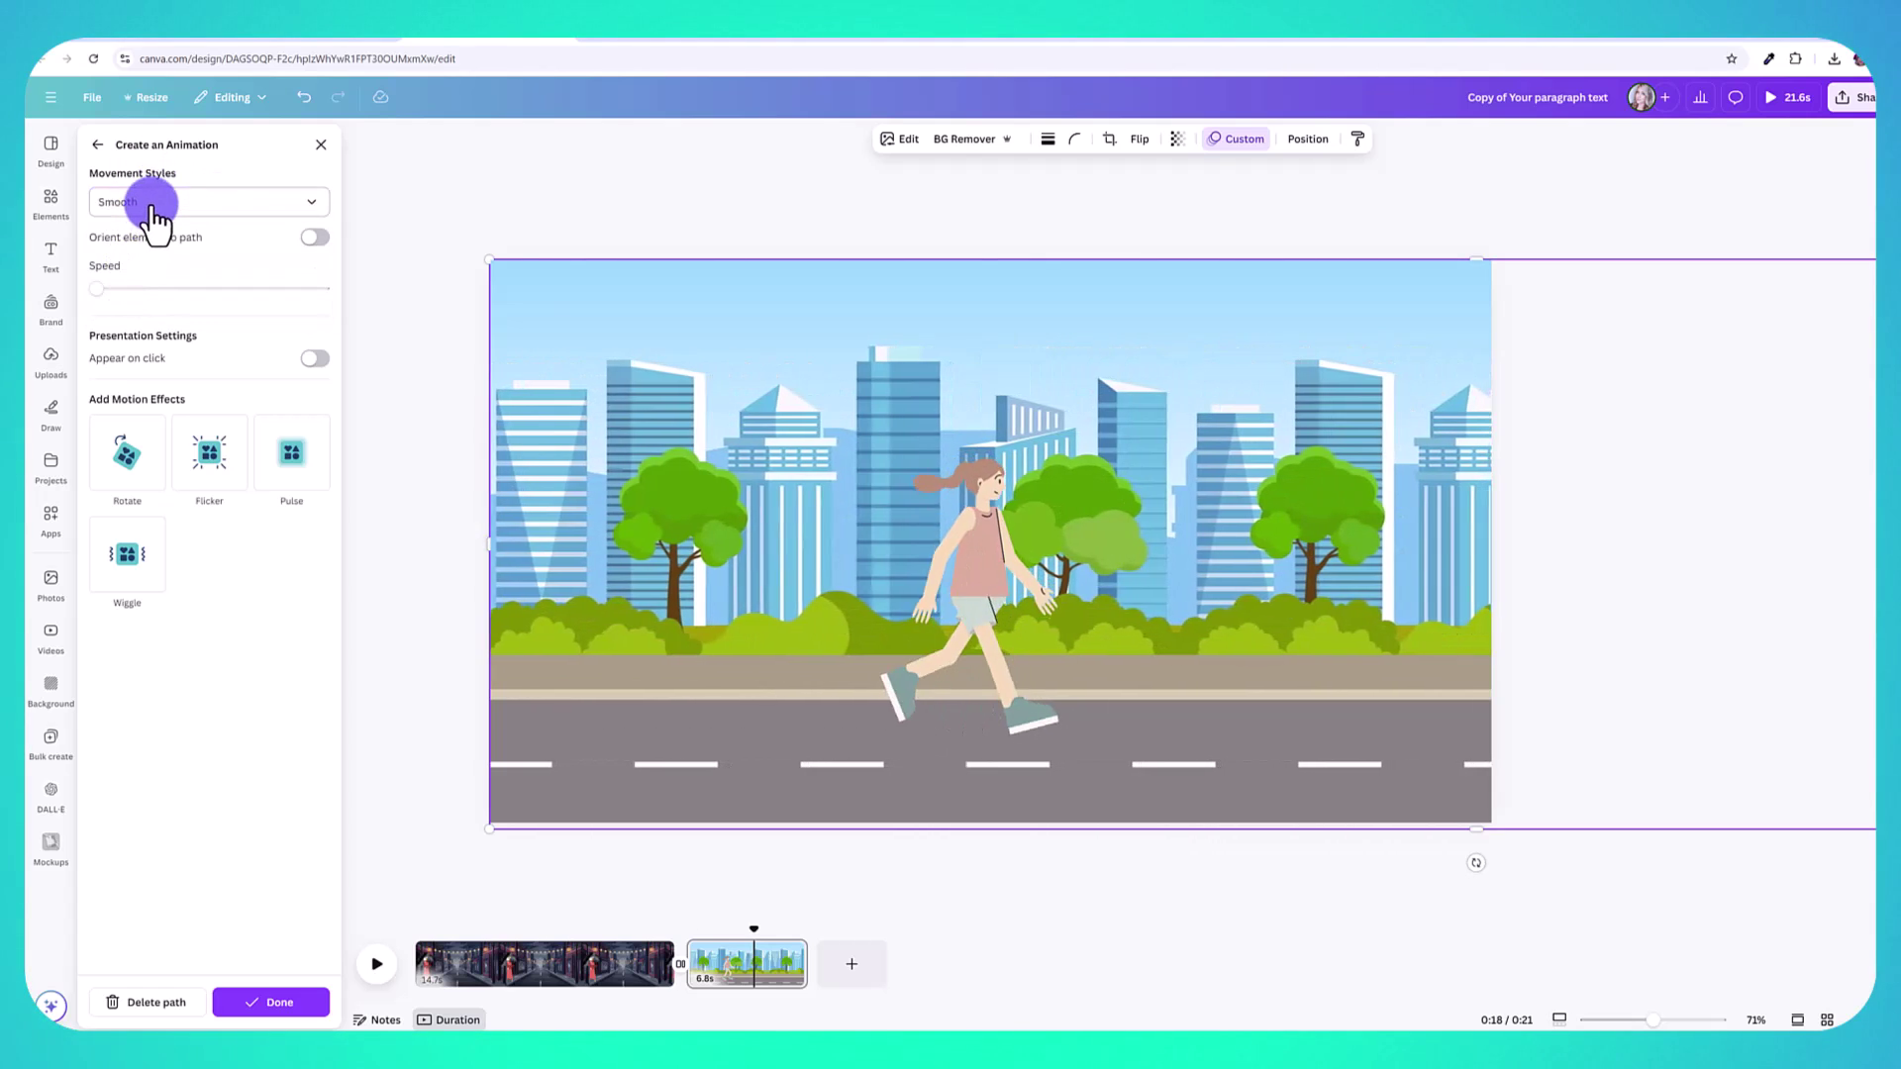
click(153, 203)
click(156, 298)
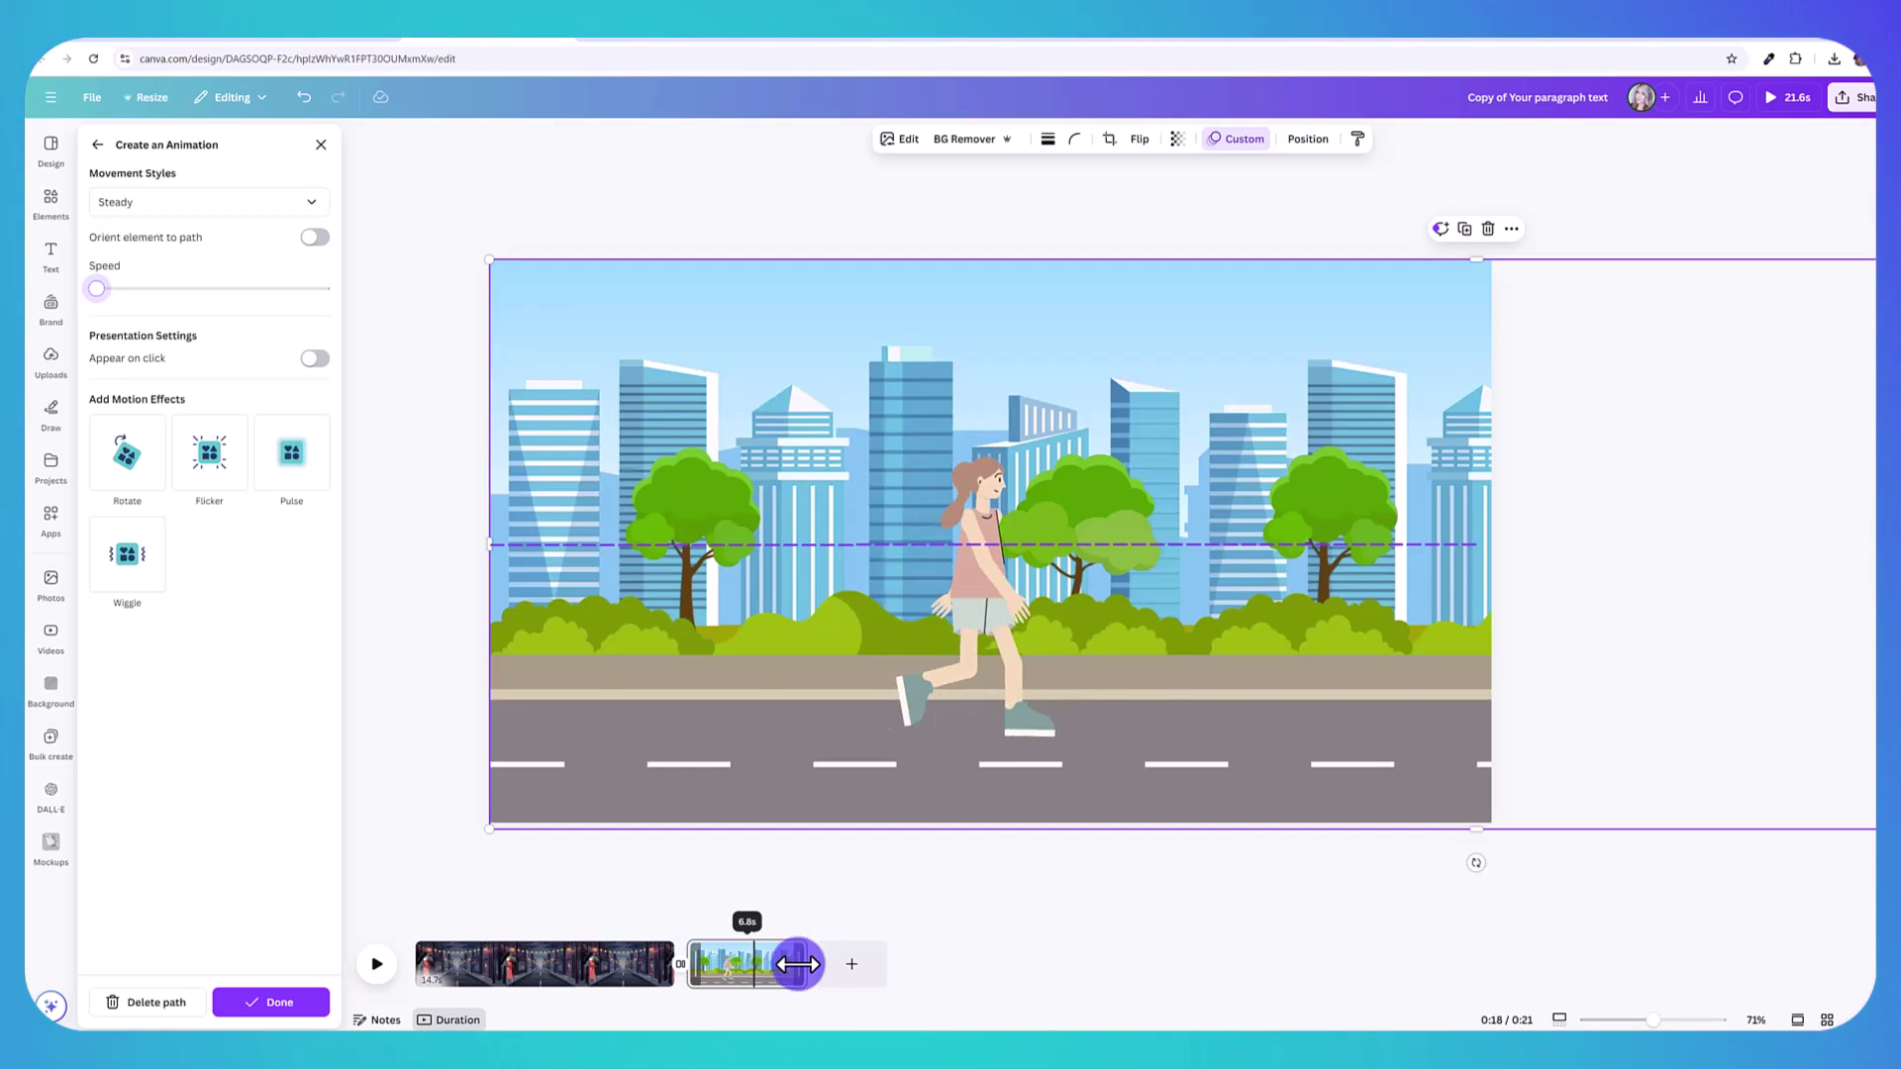
mouse_move(96, 289)
mouse_down()
mouse_move(214, 293)
mouse_move(80, 302)
mouse_move(93, 288)
mouse_up()
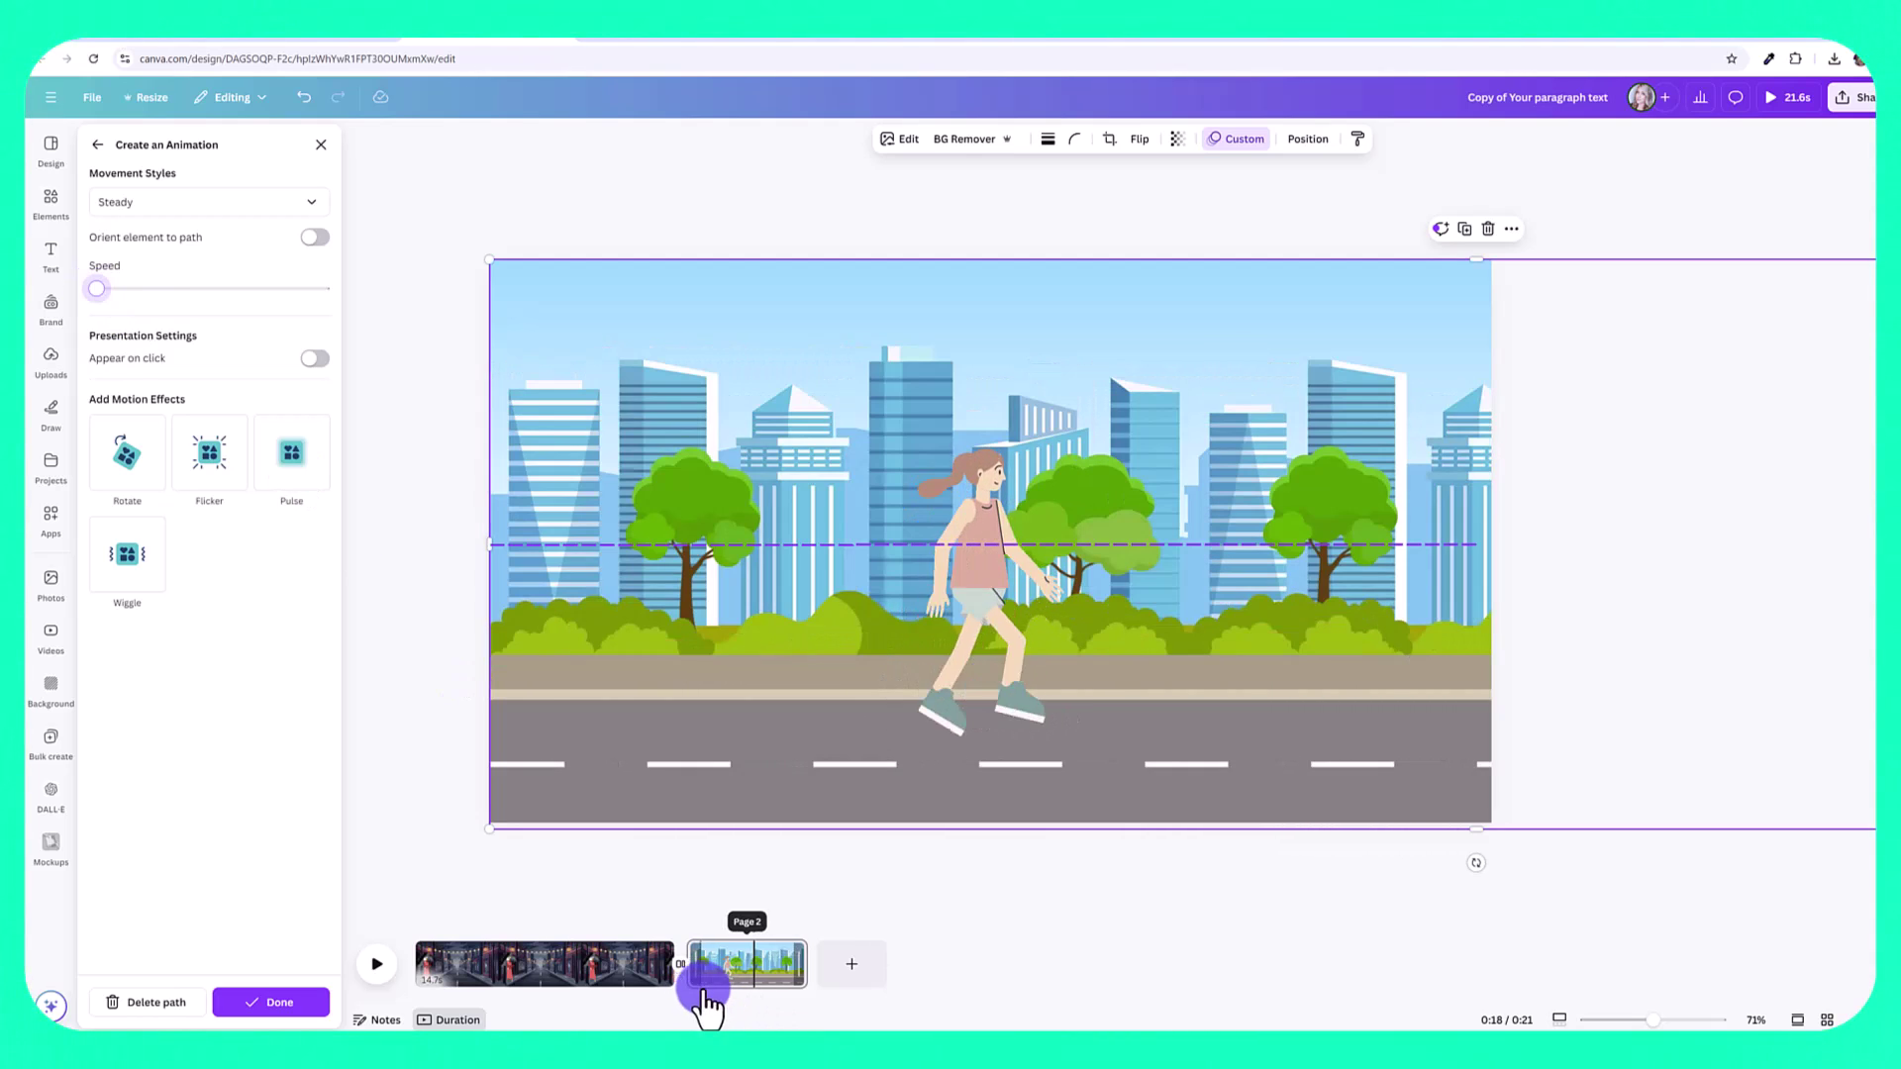
- Lengthen the second page to 11.9 seconds, adjust the panorama's movement to a slow speed, and finish the animation
drag(794, 979, 891, 975)
click(717, 612)
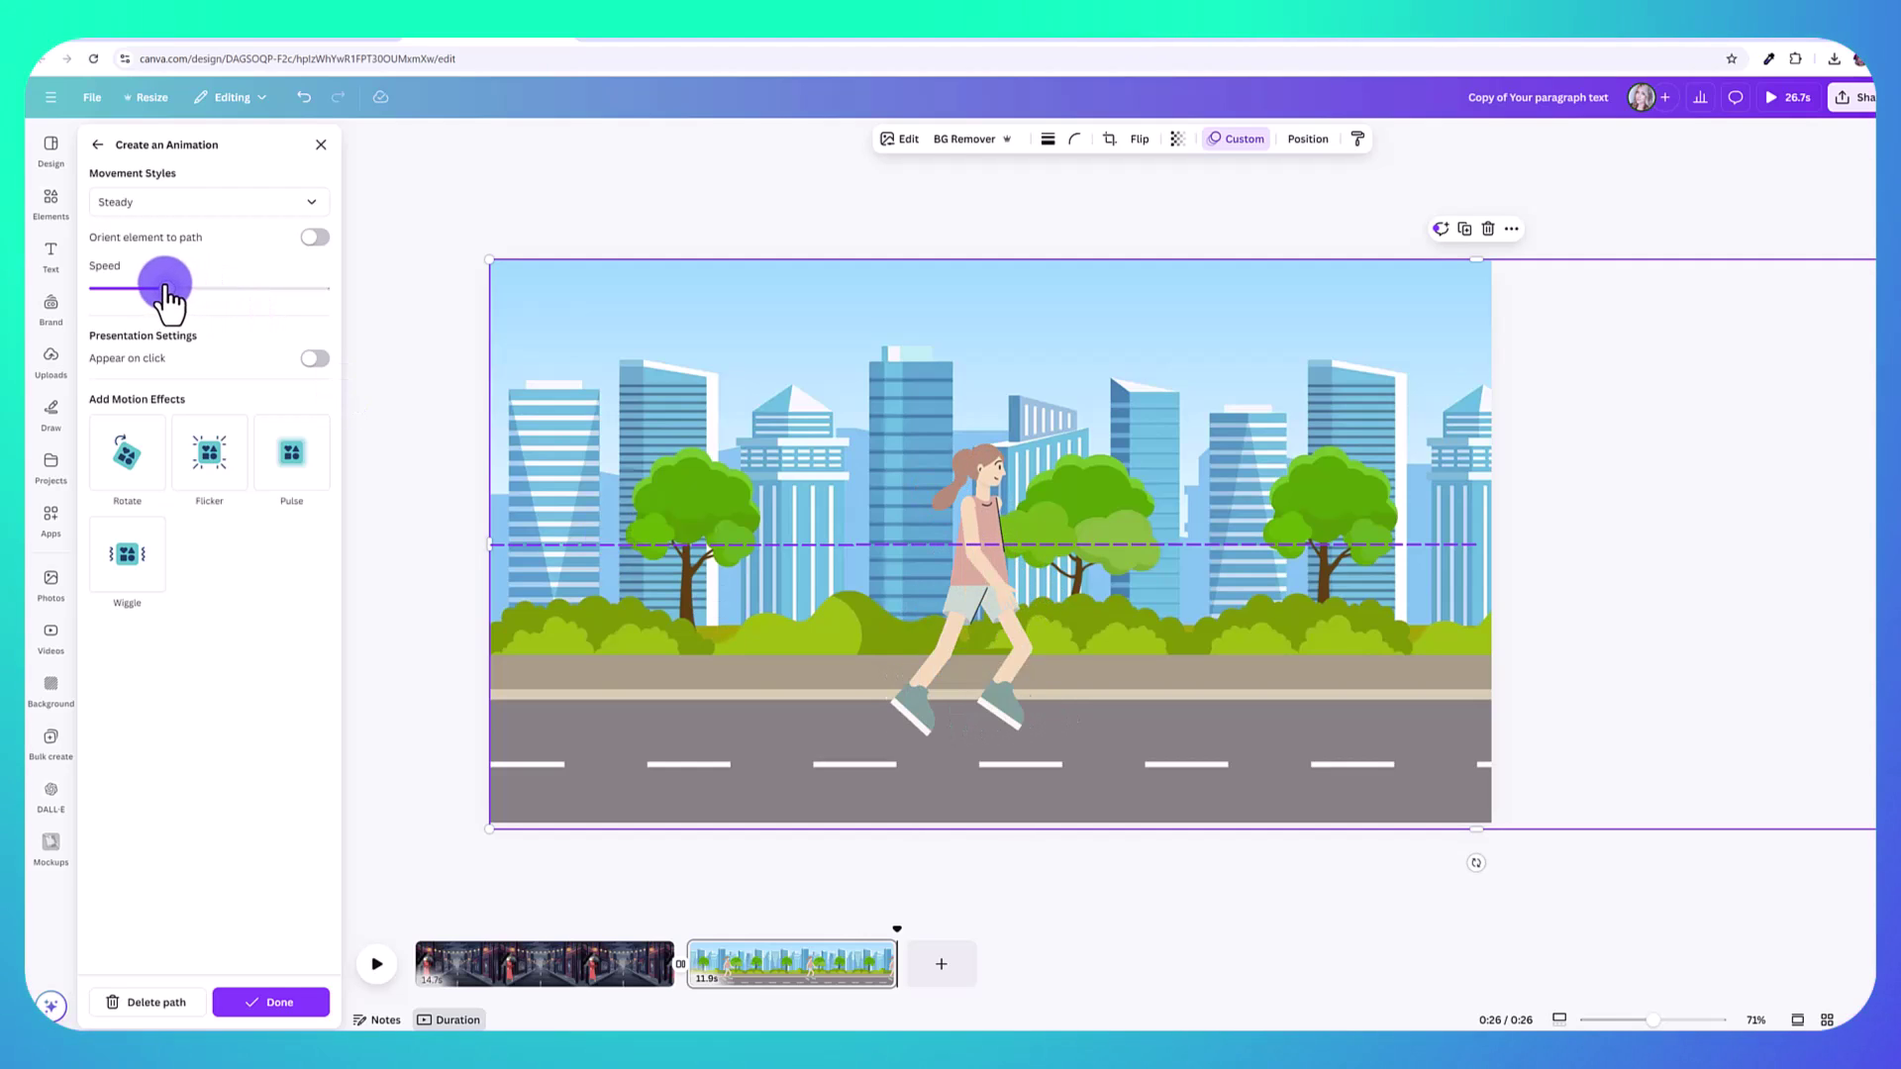
drag(148, 295, 111, 289)
click(295, 1002)
click(751, 974)
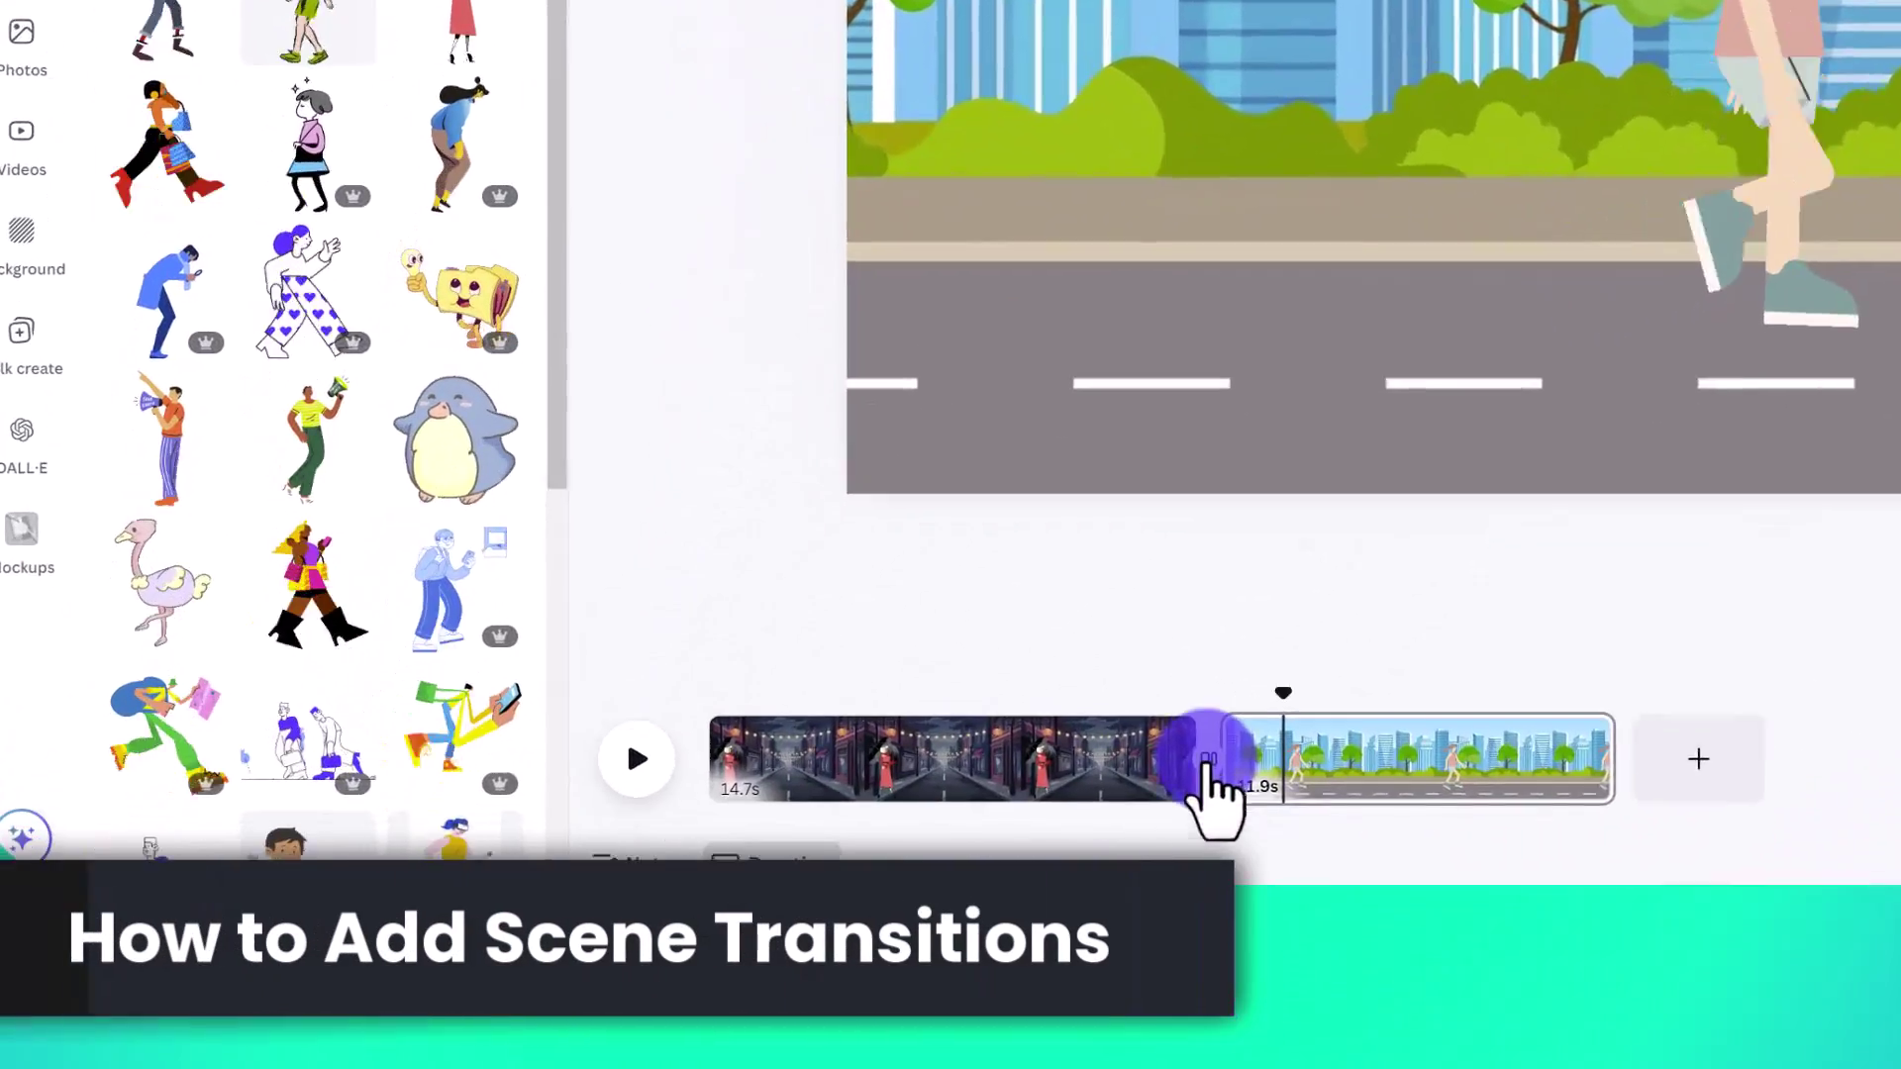
- Try the Circle Wipe and Color Wipe transitions between the two scenes, and apply Line Wipe
mouse_move(685, 980)
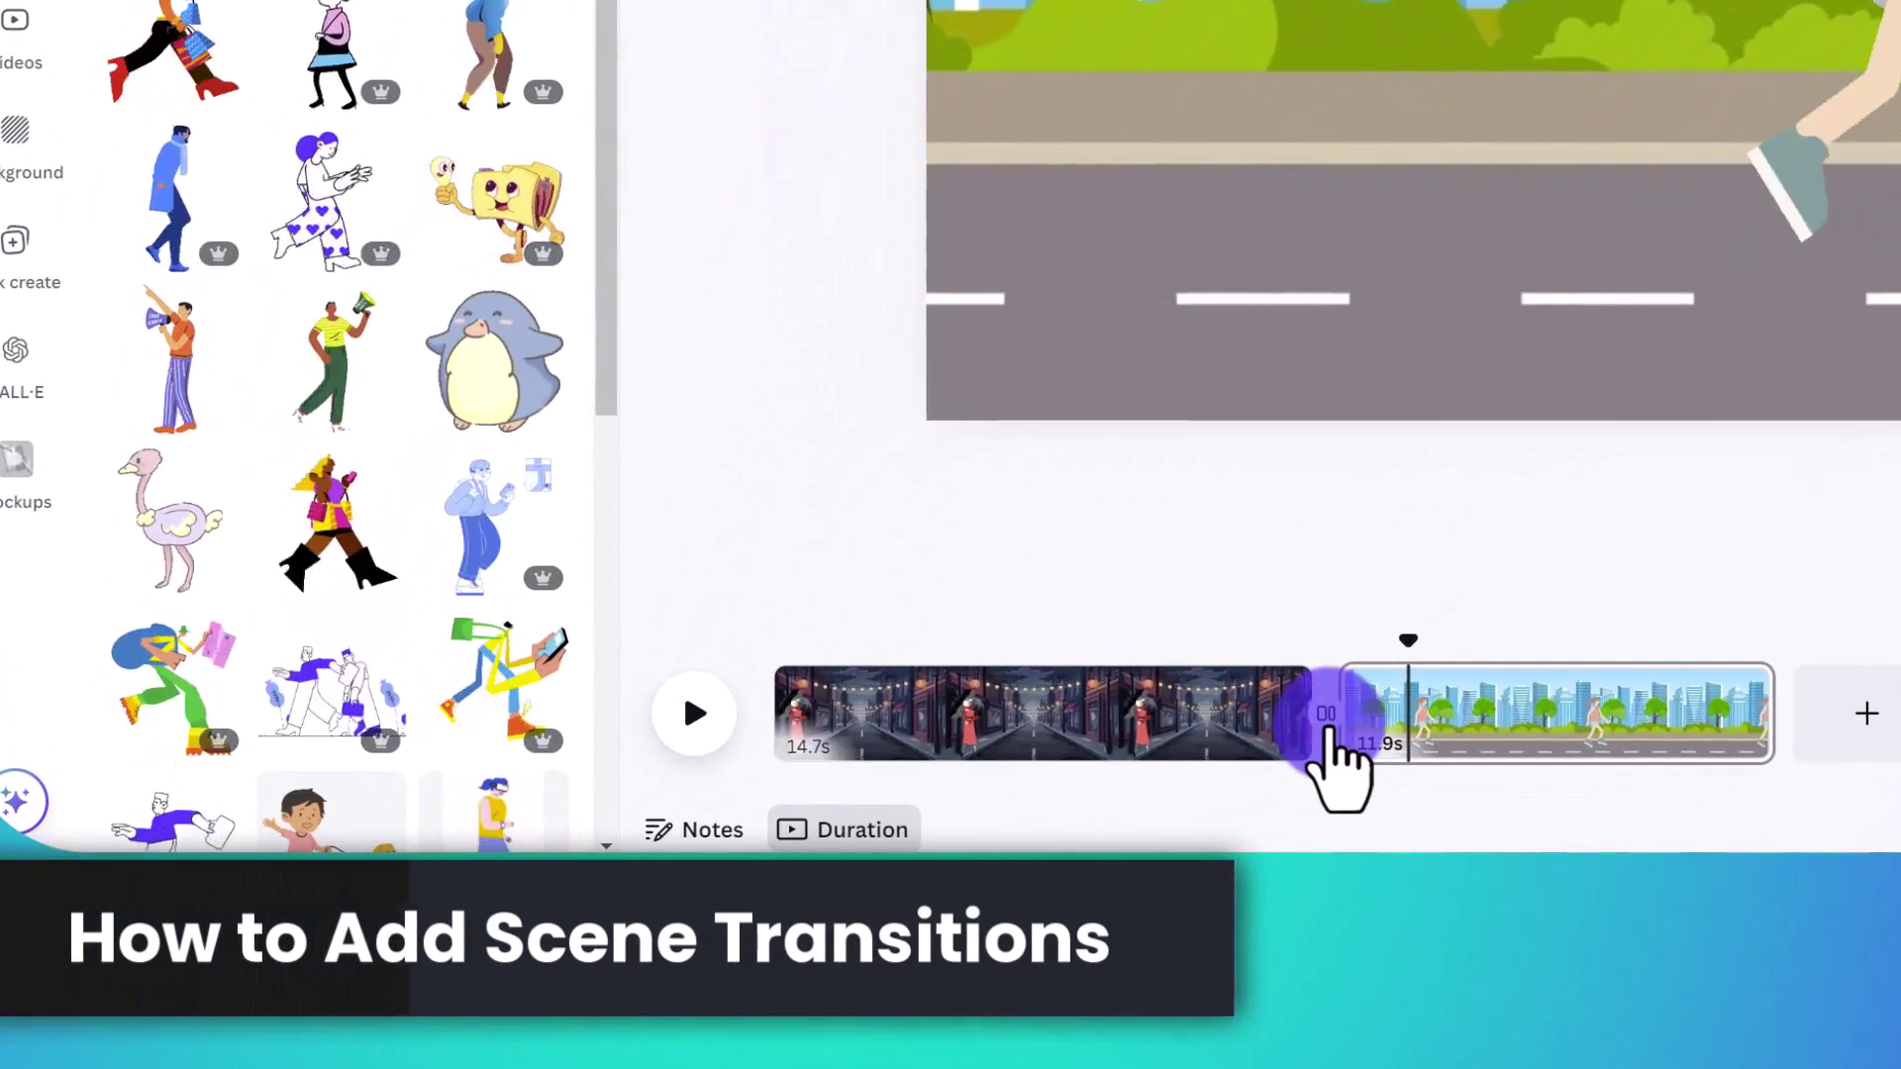
click(1321, 717)
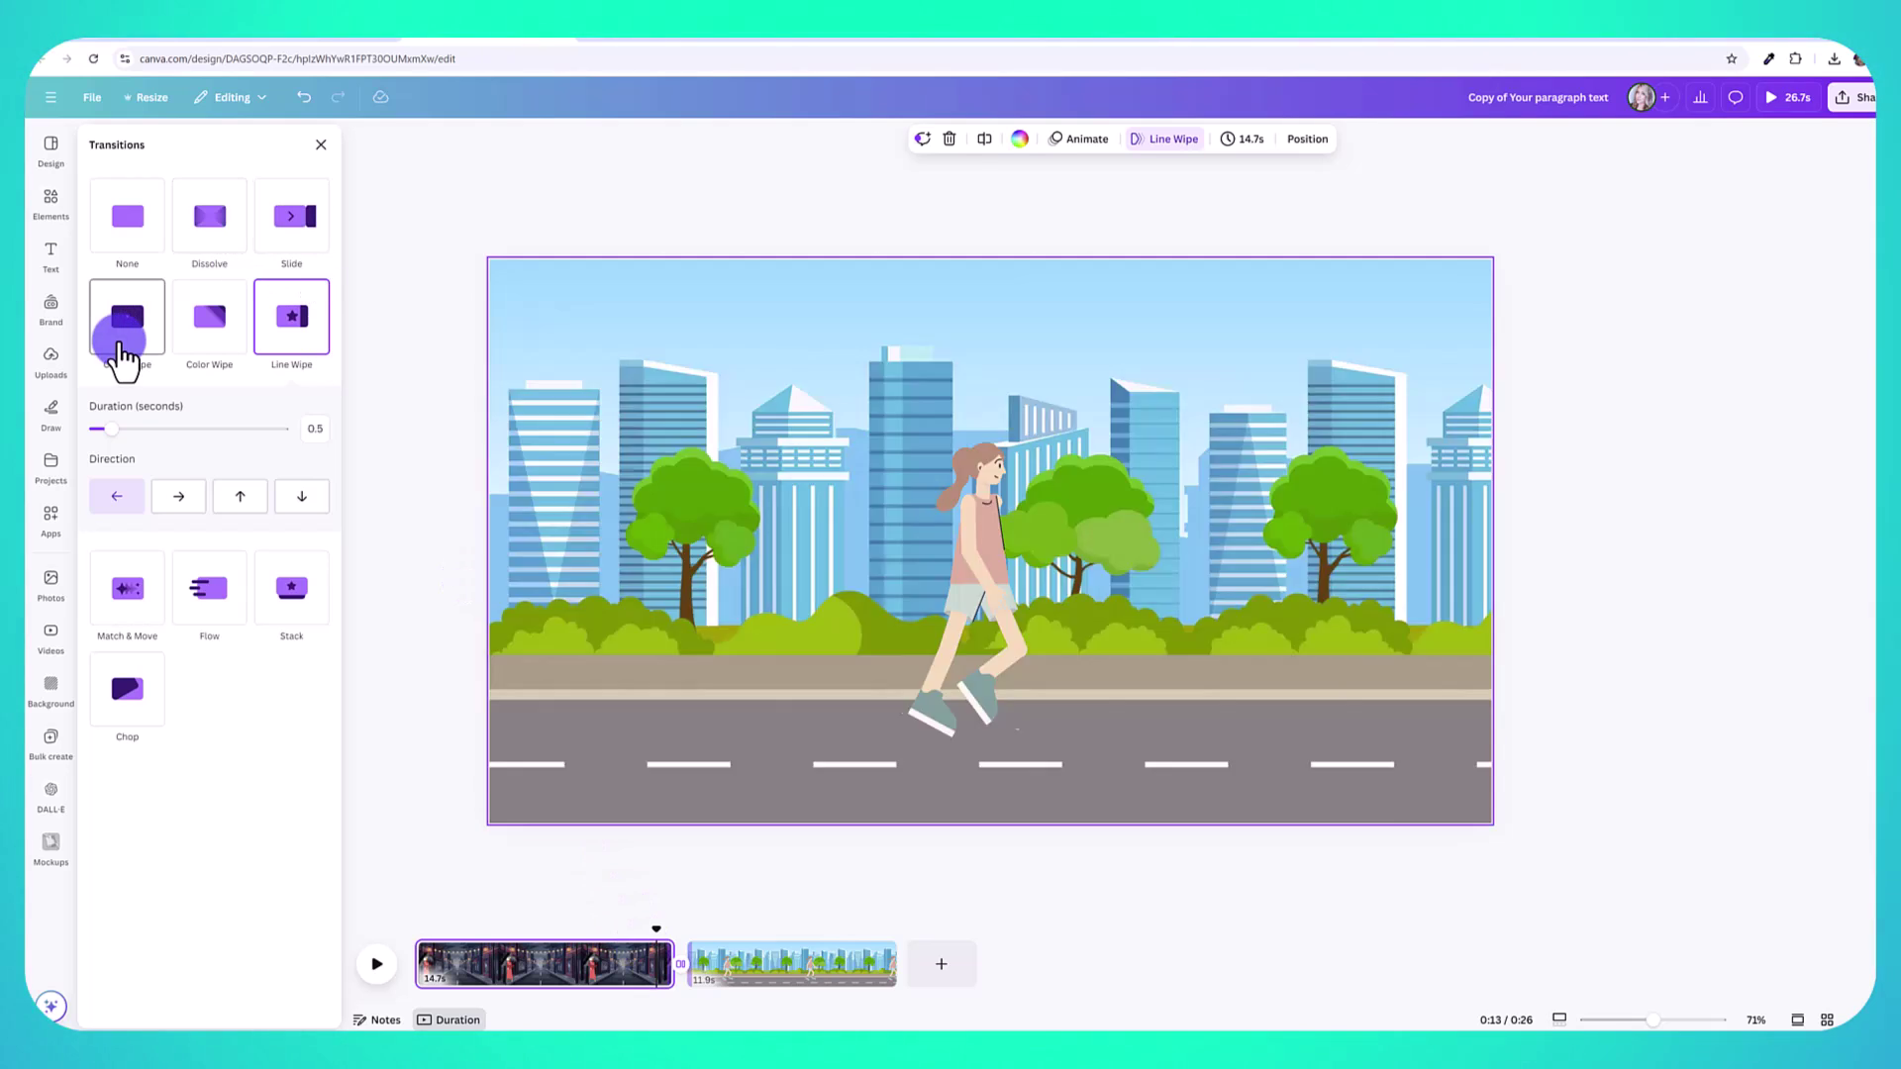
click(124, 352)
click(198, 341)
click(295, 349)
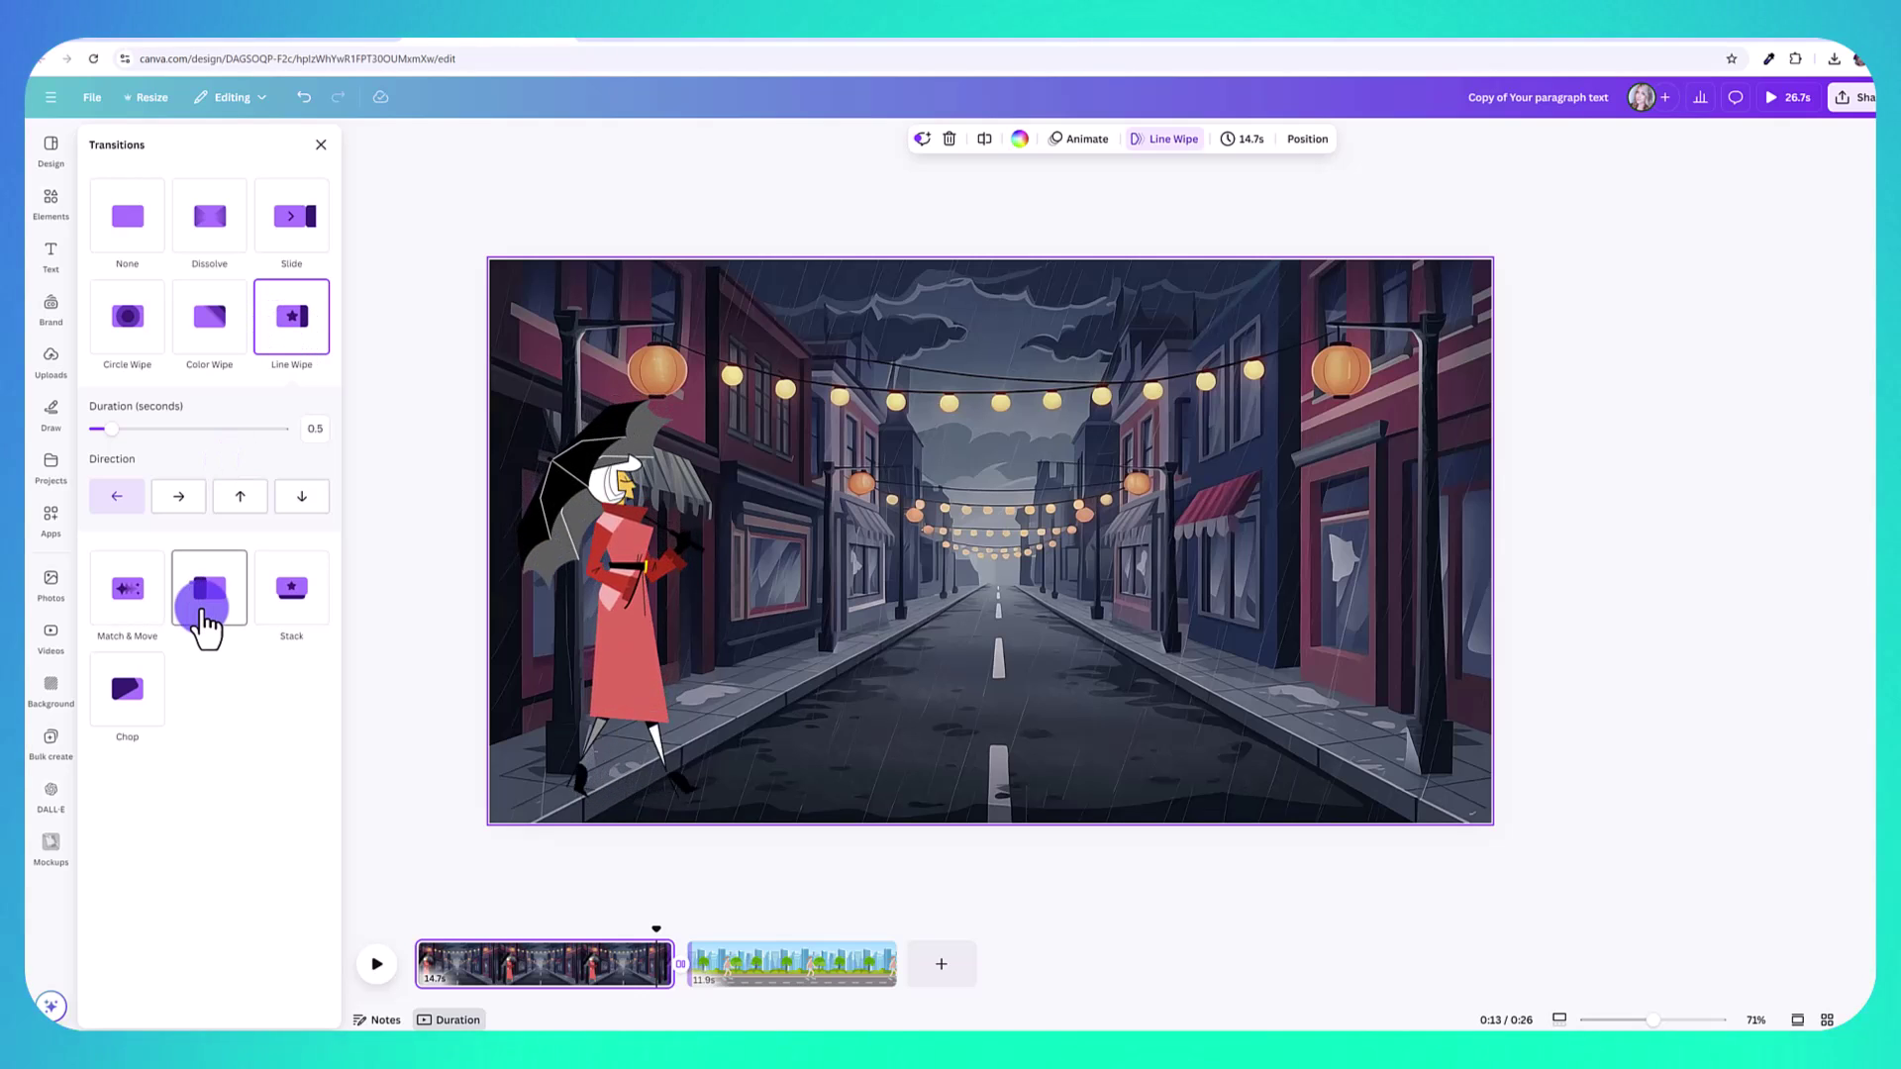
- Try the Flow and Color Wipe transitions between the first two scenes, and switch to Circle Wipe
click(204, 619)
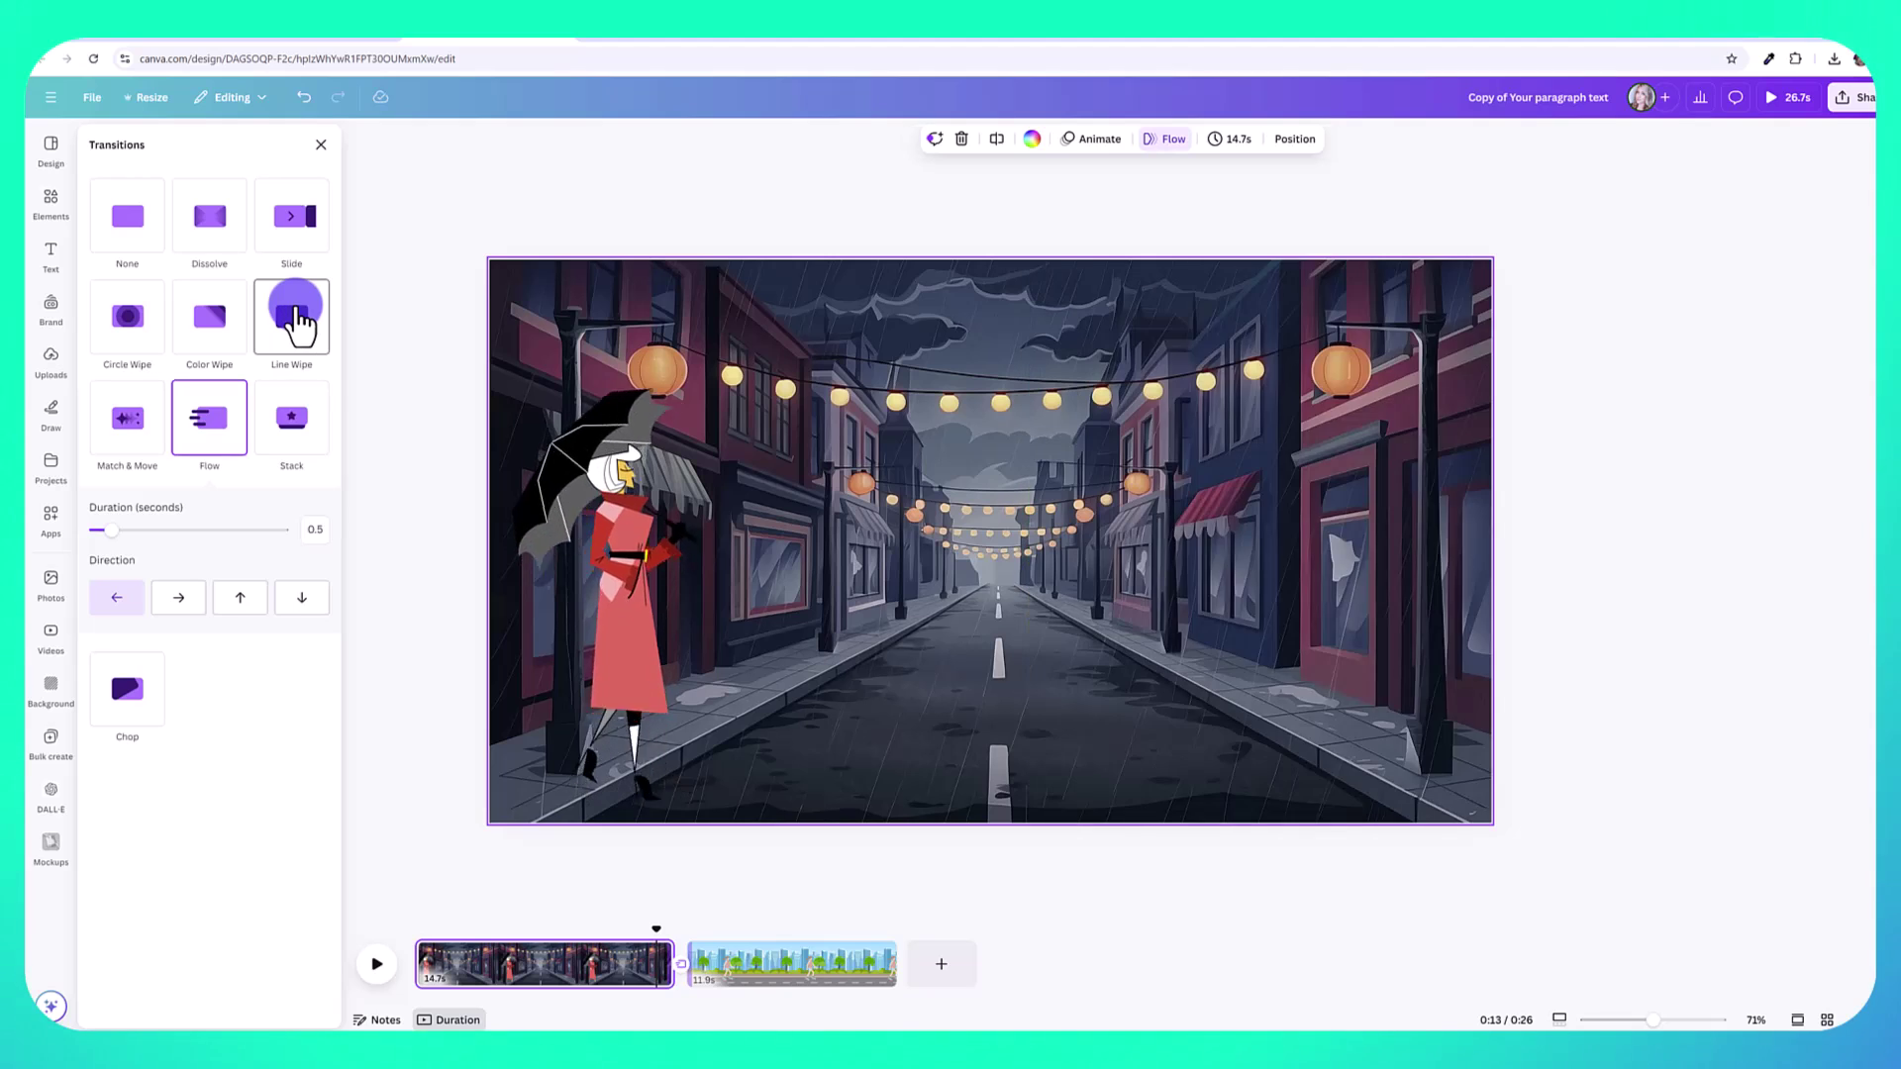
click(209, 321)
click(300, 584)
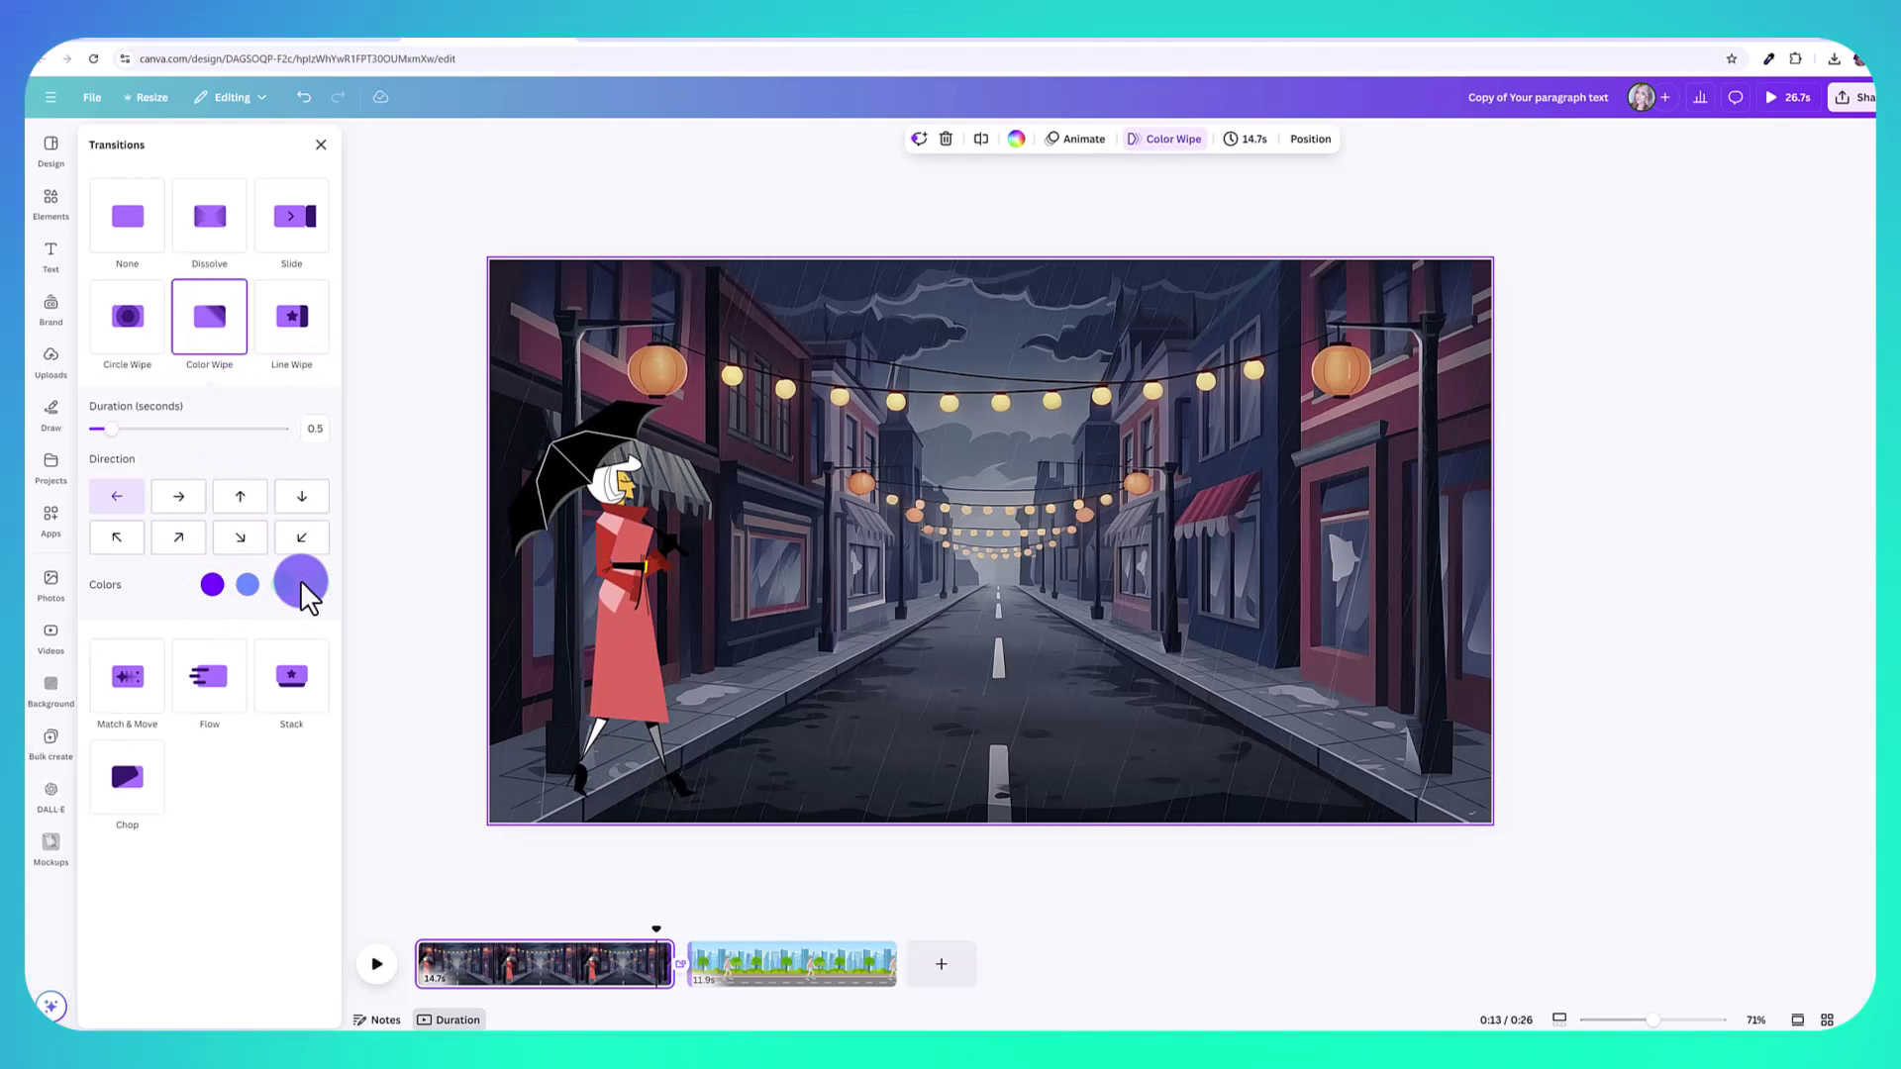
click(129, 319)
click(305, 441)
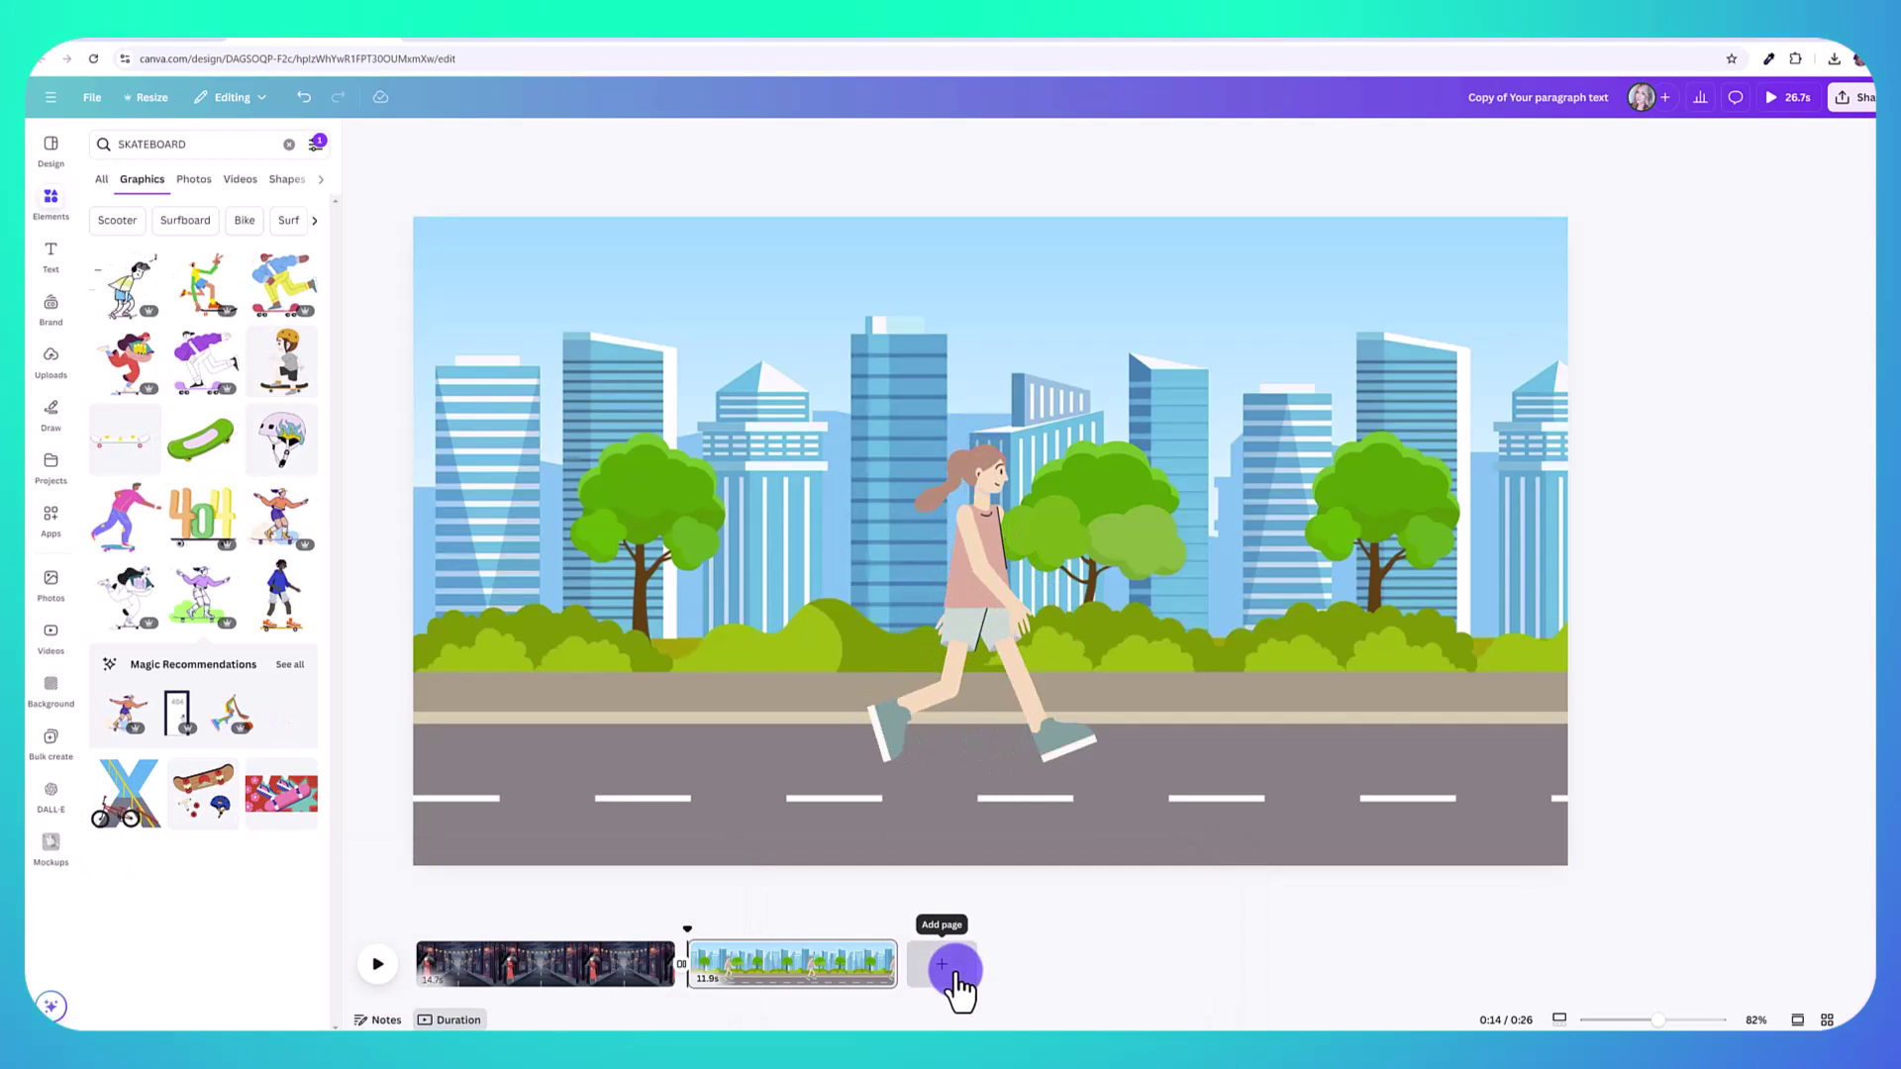
- Add a third page after the city scene and give it a purple gradient background
click(951, 968)
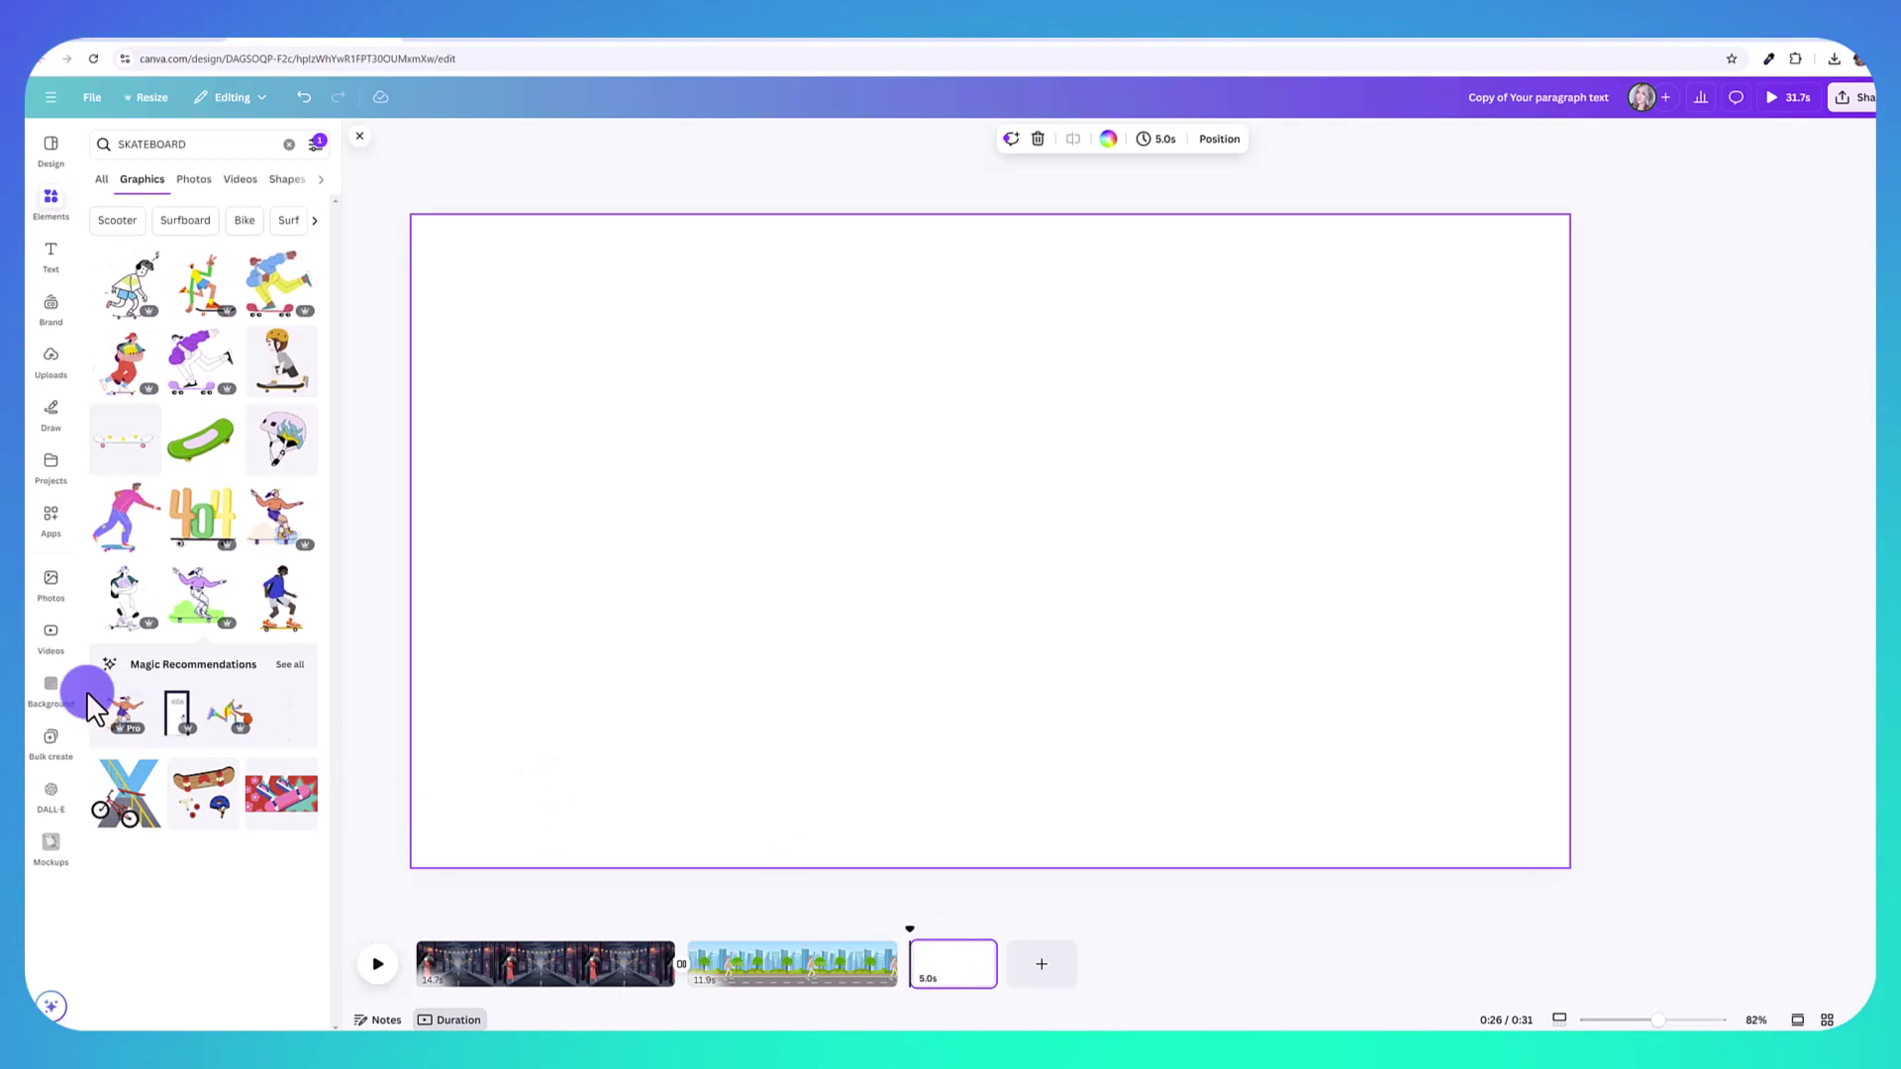
click(56, 683)
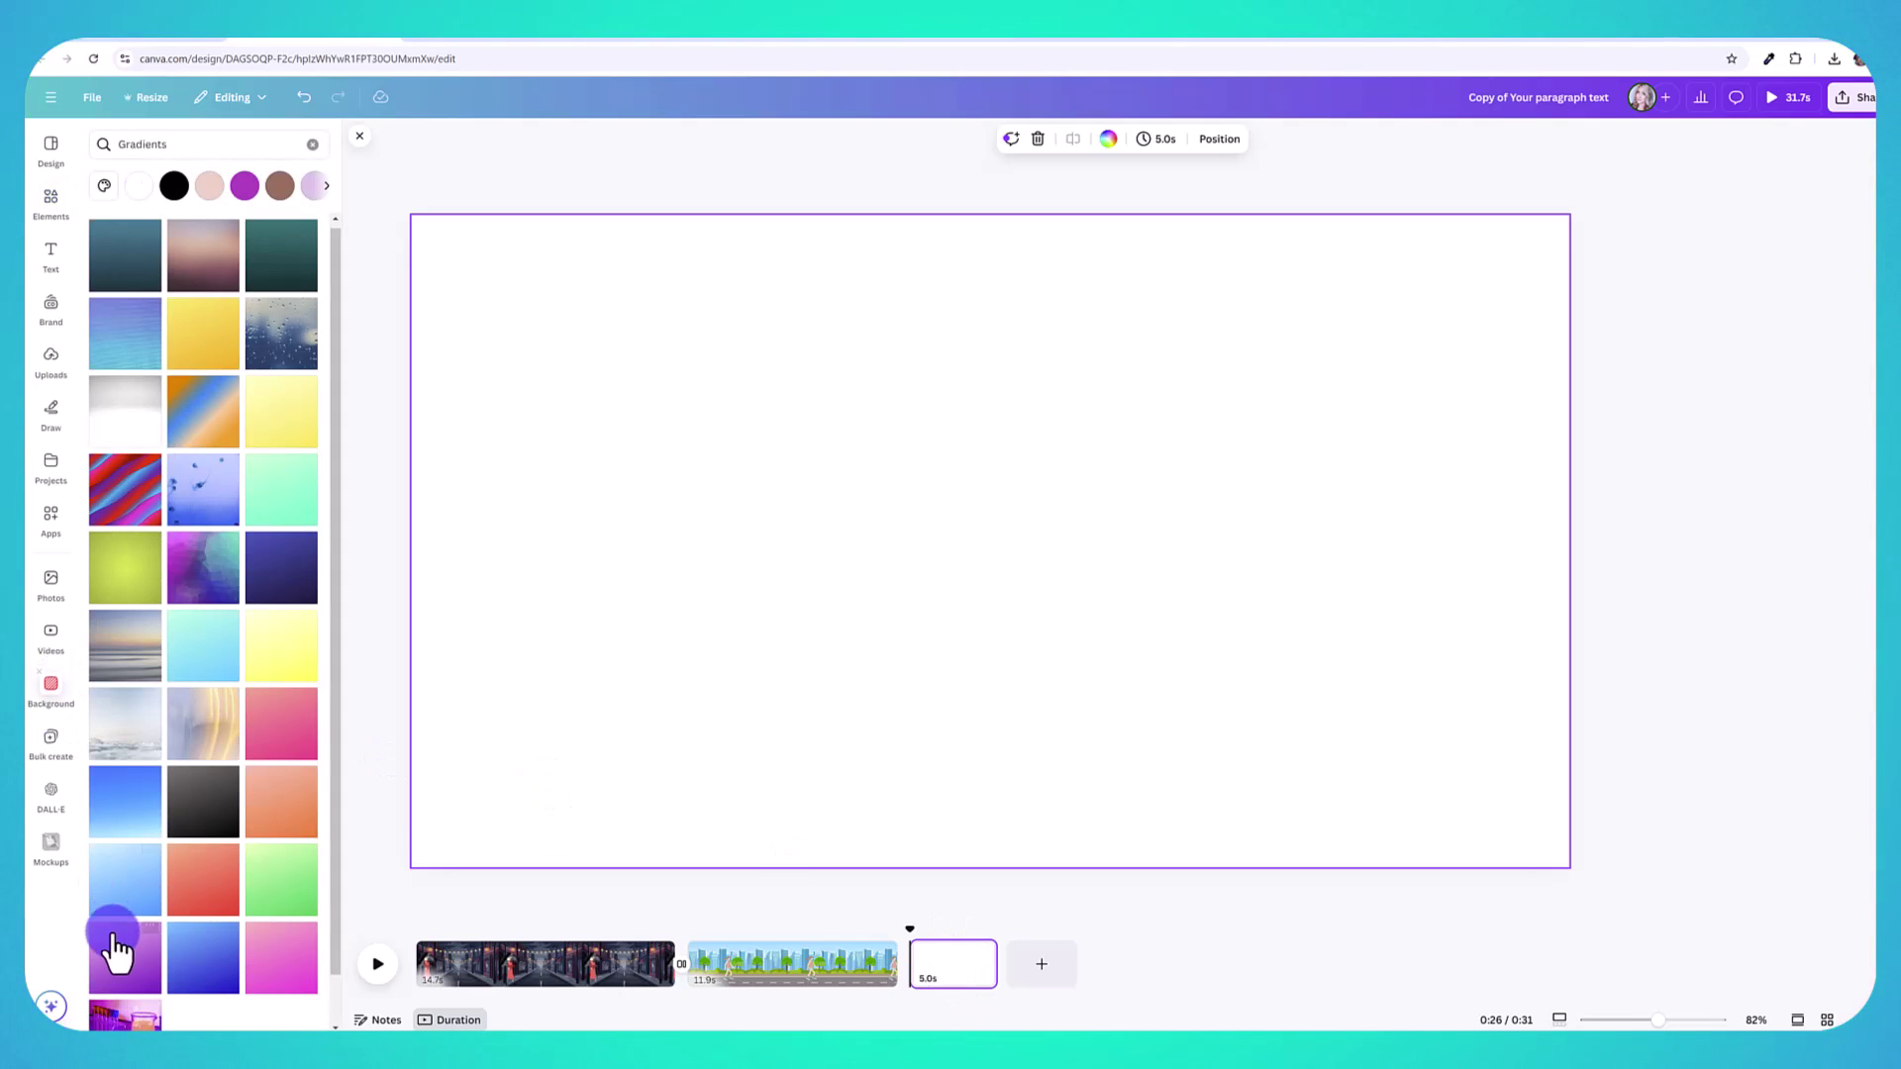
click(119, 962)
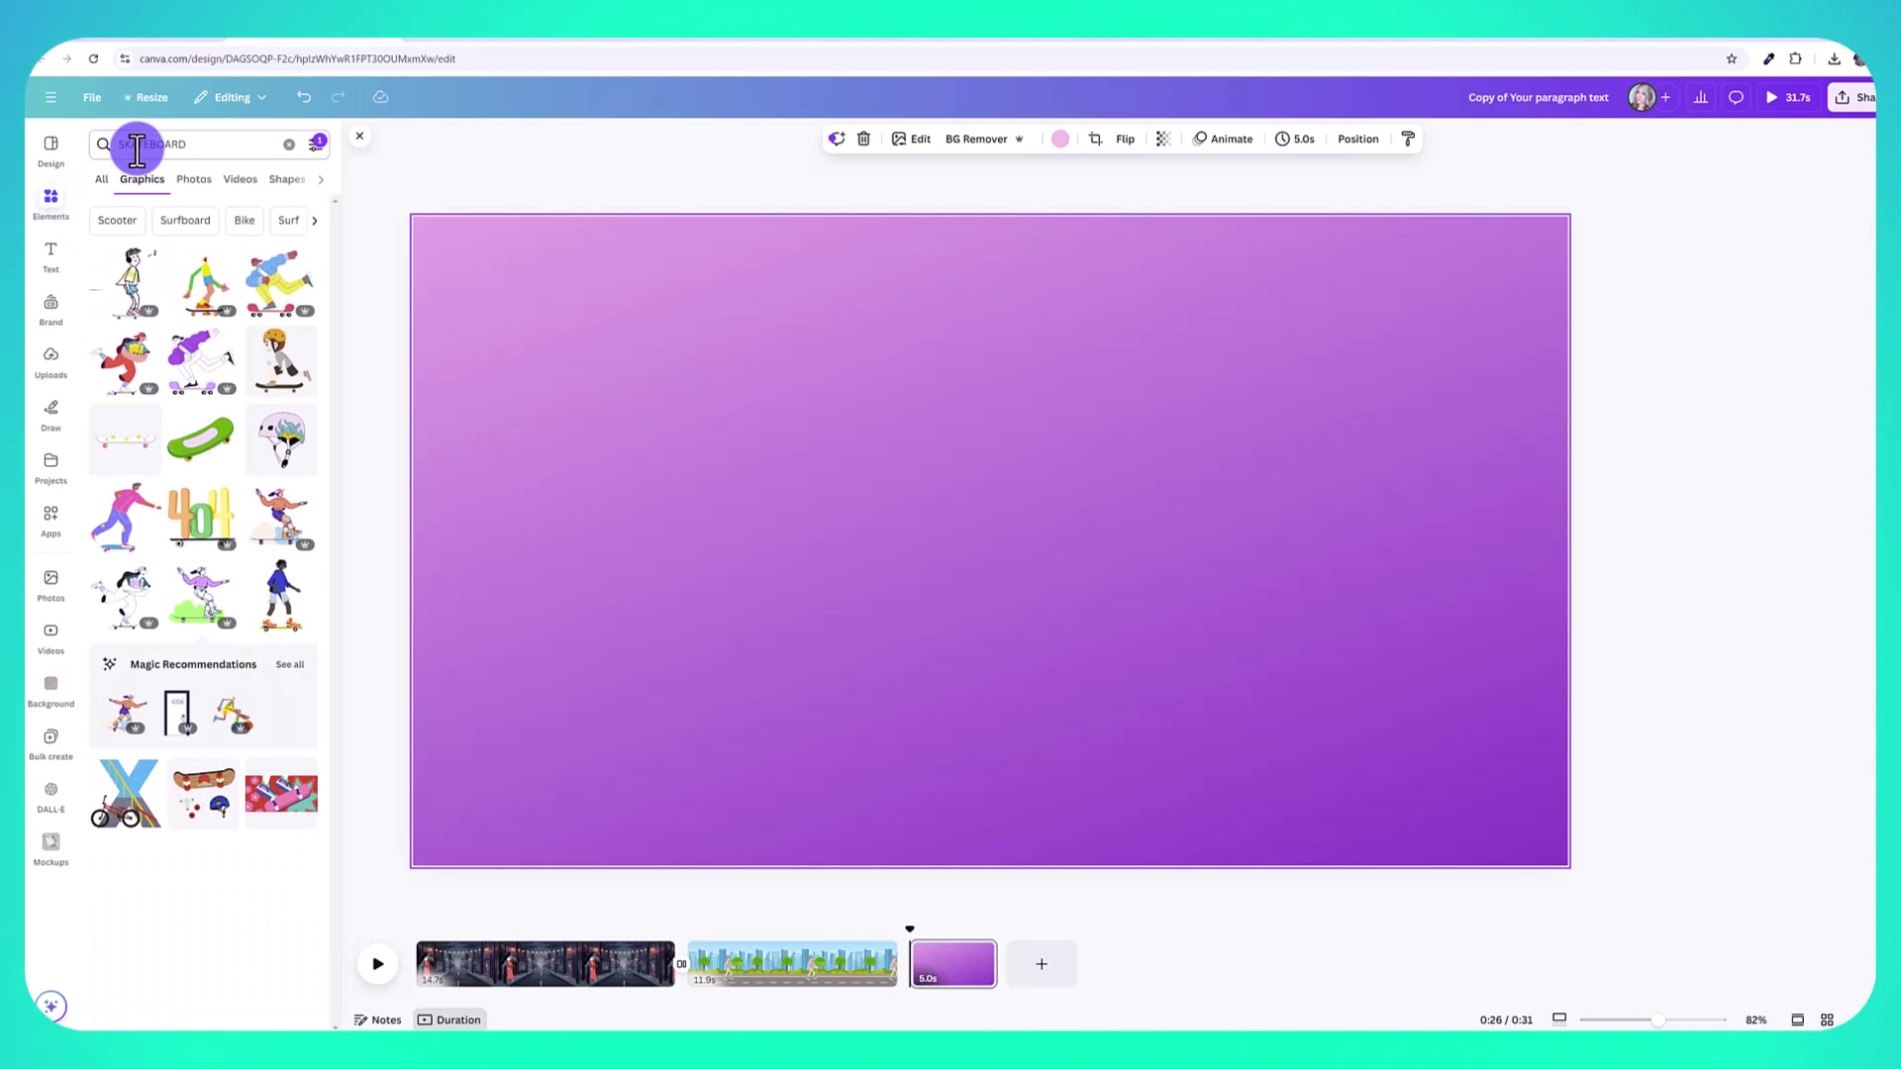
- Add the purple-sweatered skateboarder graphic to the third page, enlarge it, and position it in the right half
click(202, 466)
click(210, 608)
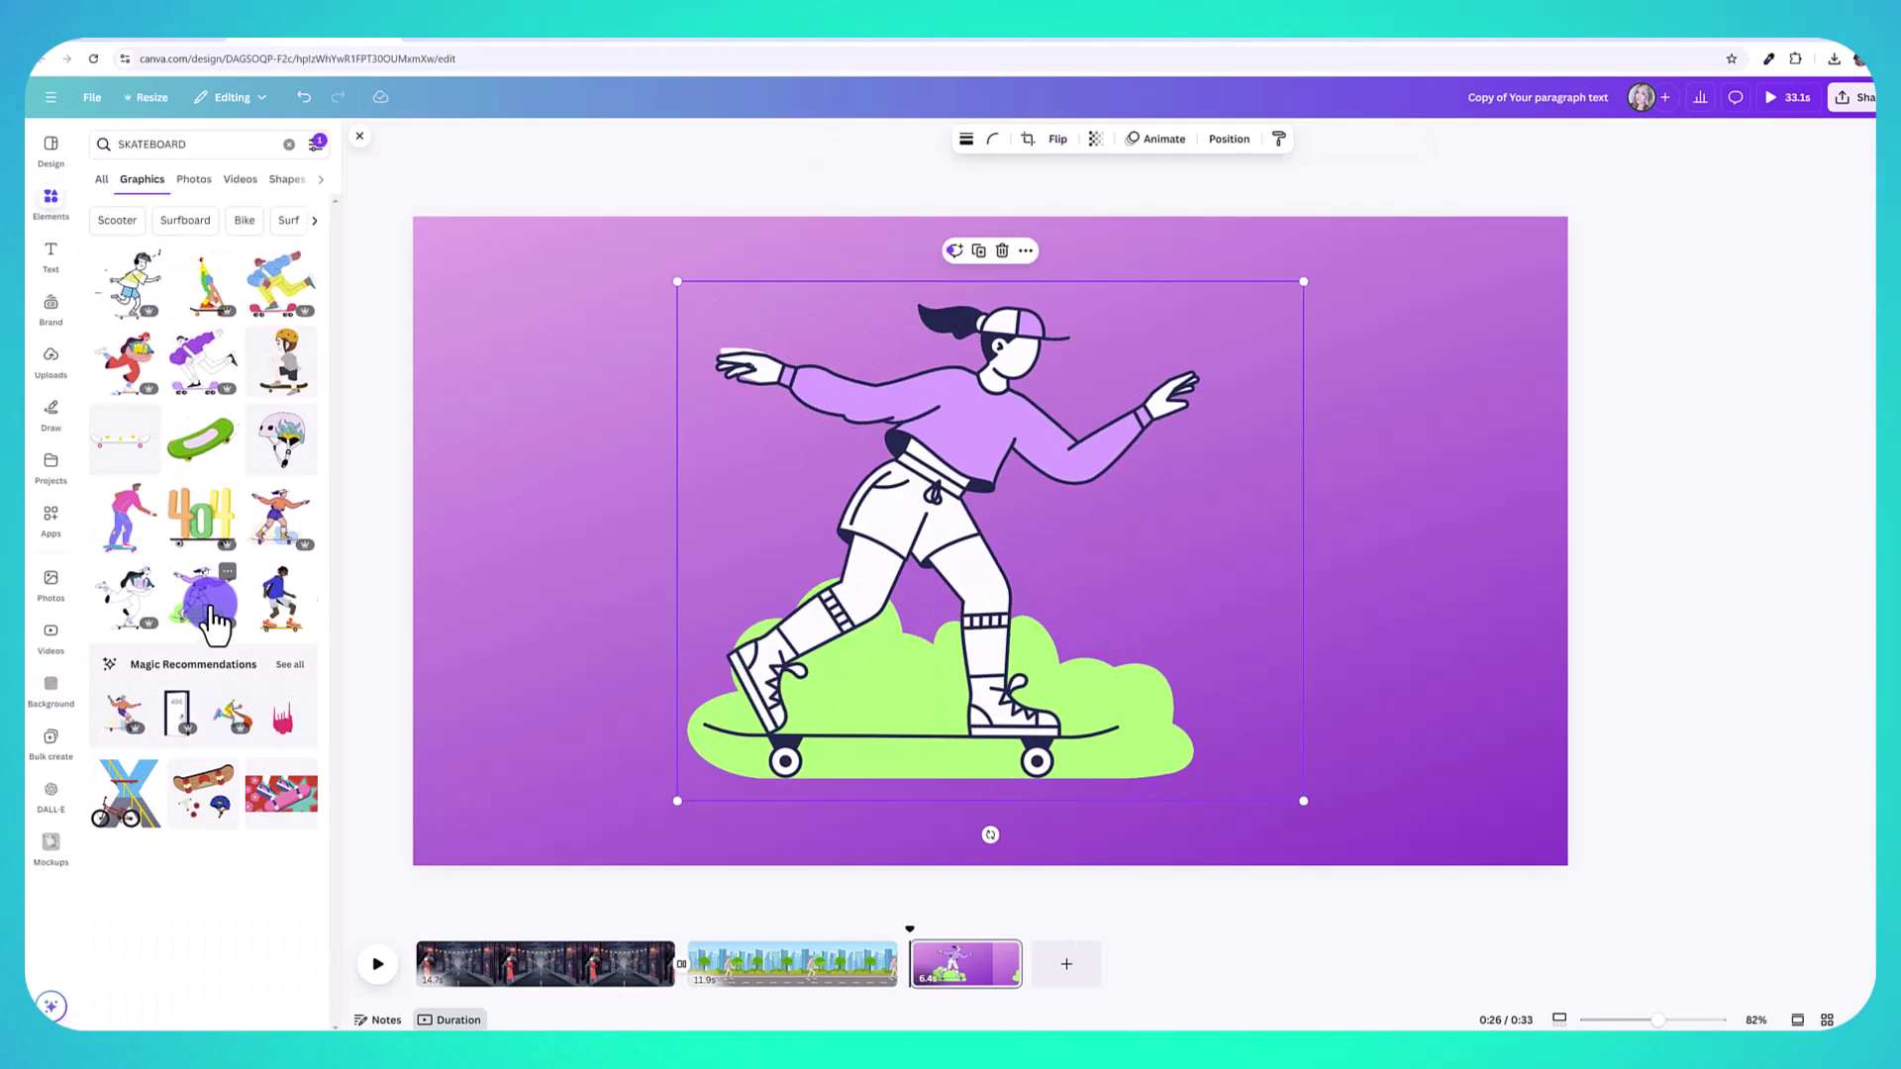
drag(1046, 711, 1295, 676)
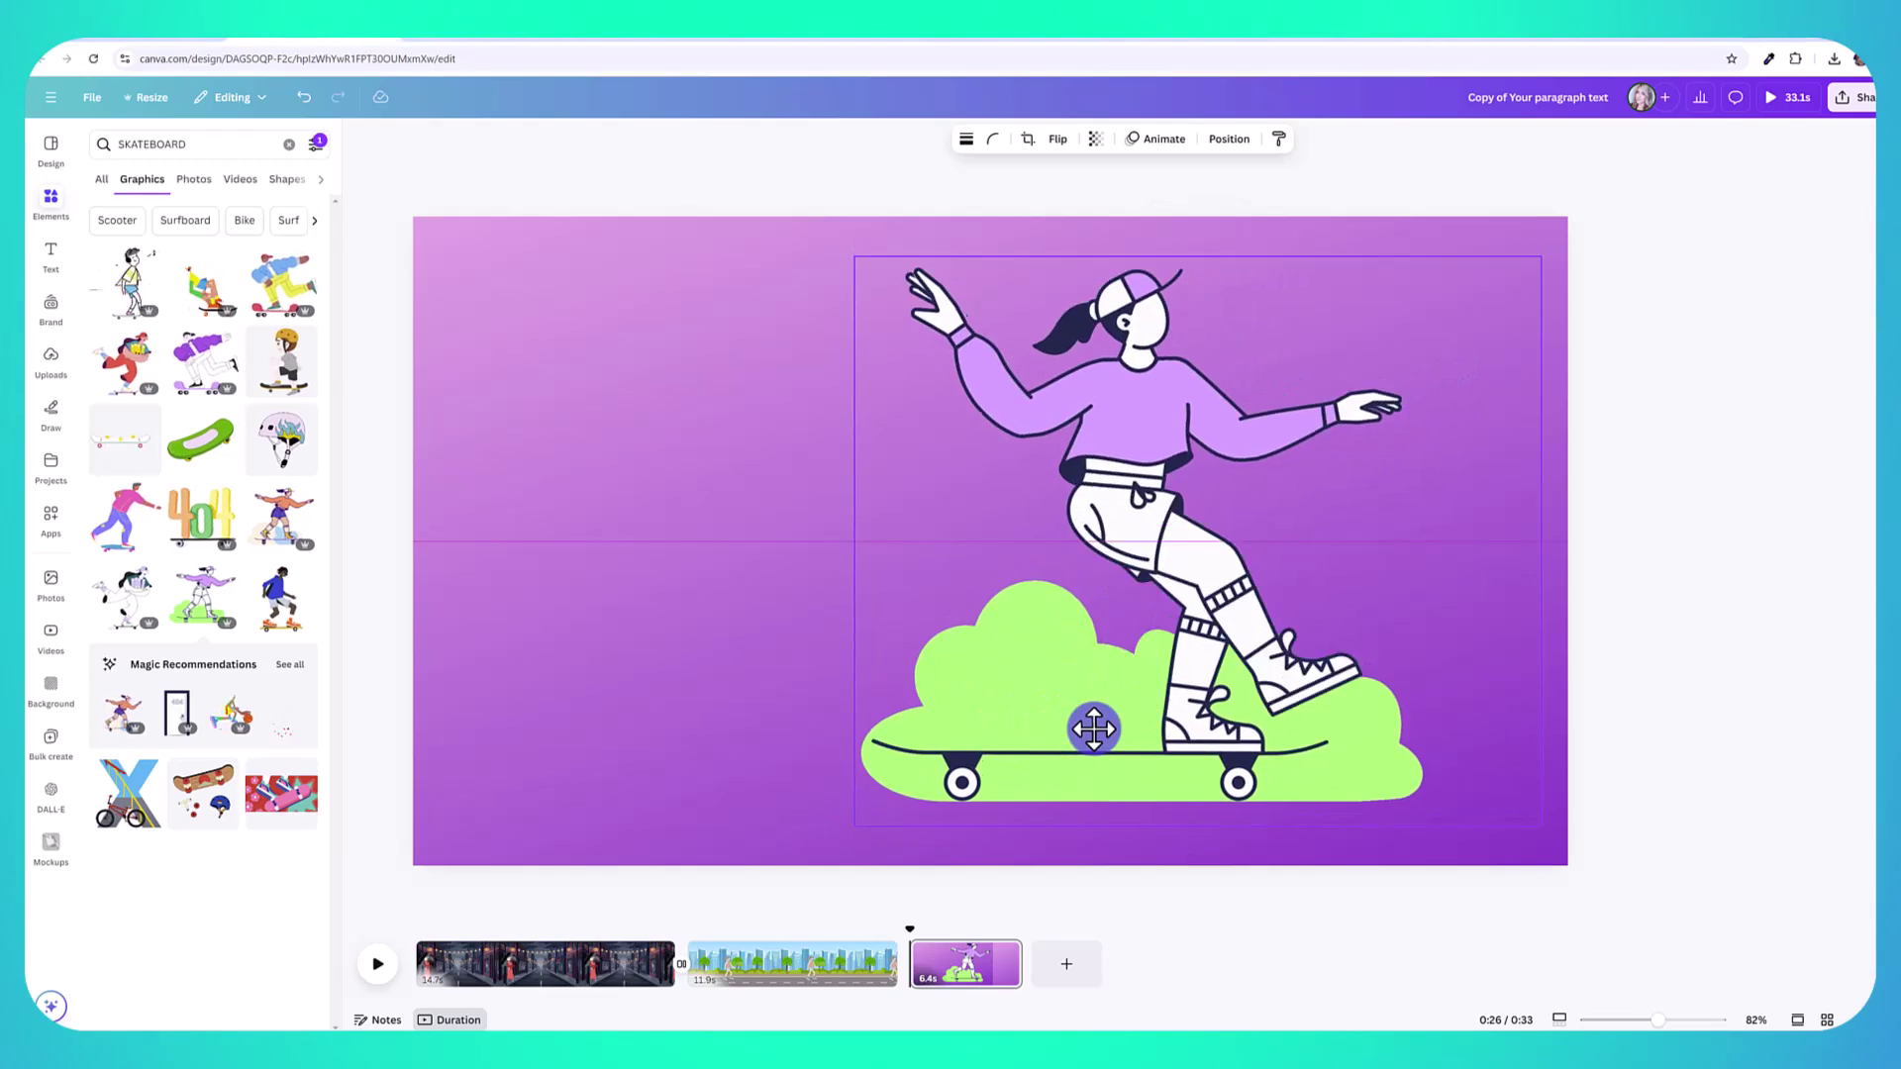
drag(1093, 730, 1101, 712)
- Shorten the skateboarder page to 4.0 seconds and duplicate it
drag(1017, 951, 981, 951)
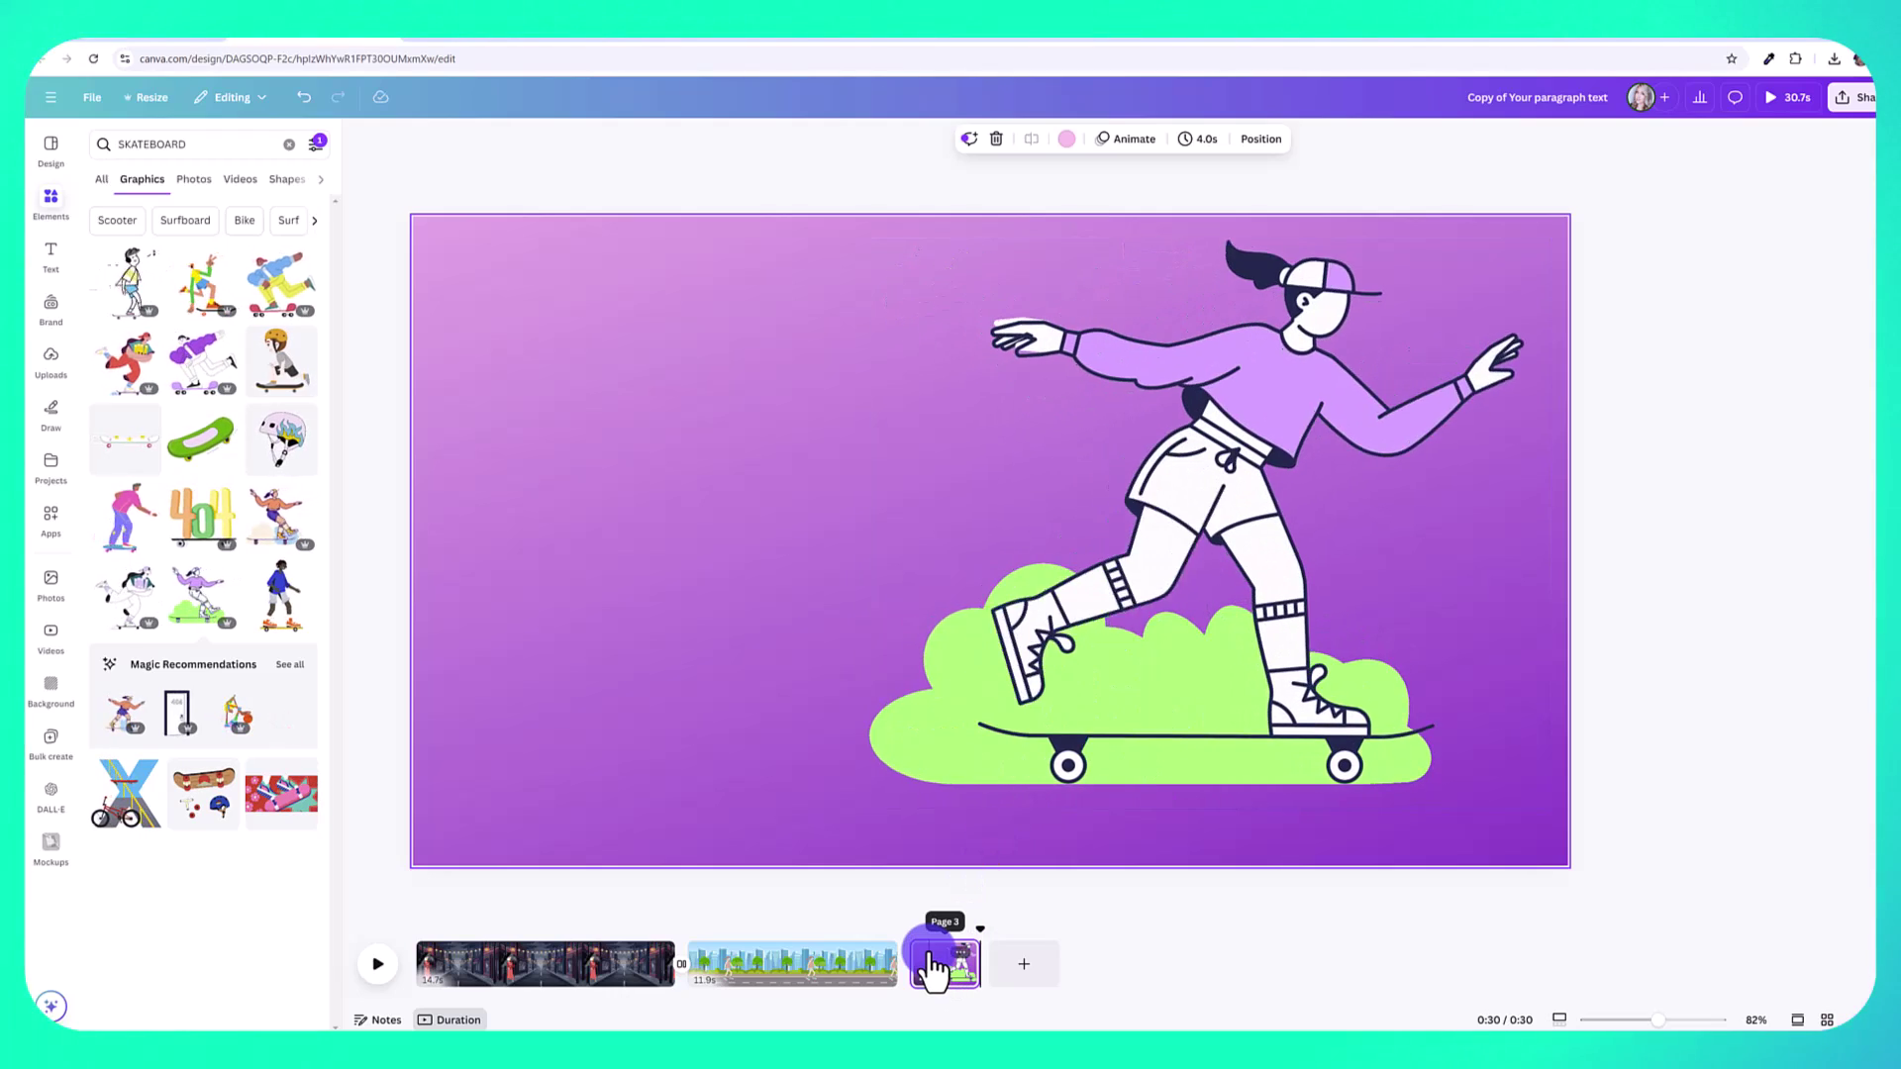
right_click(931, 965)
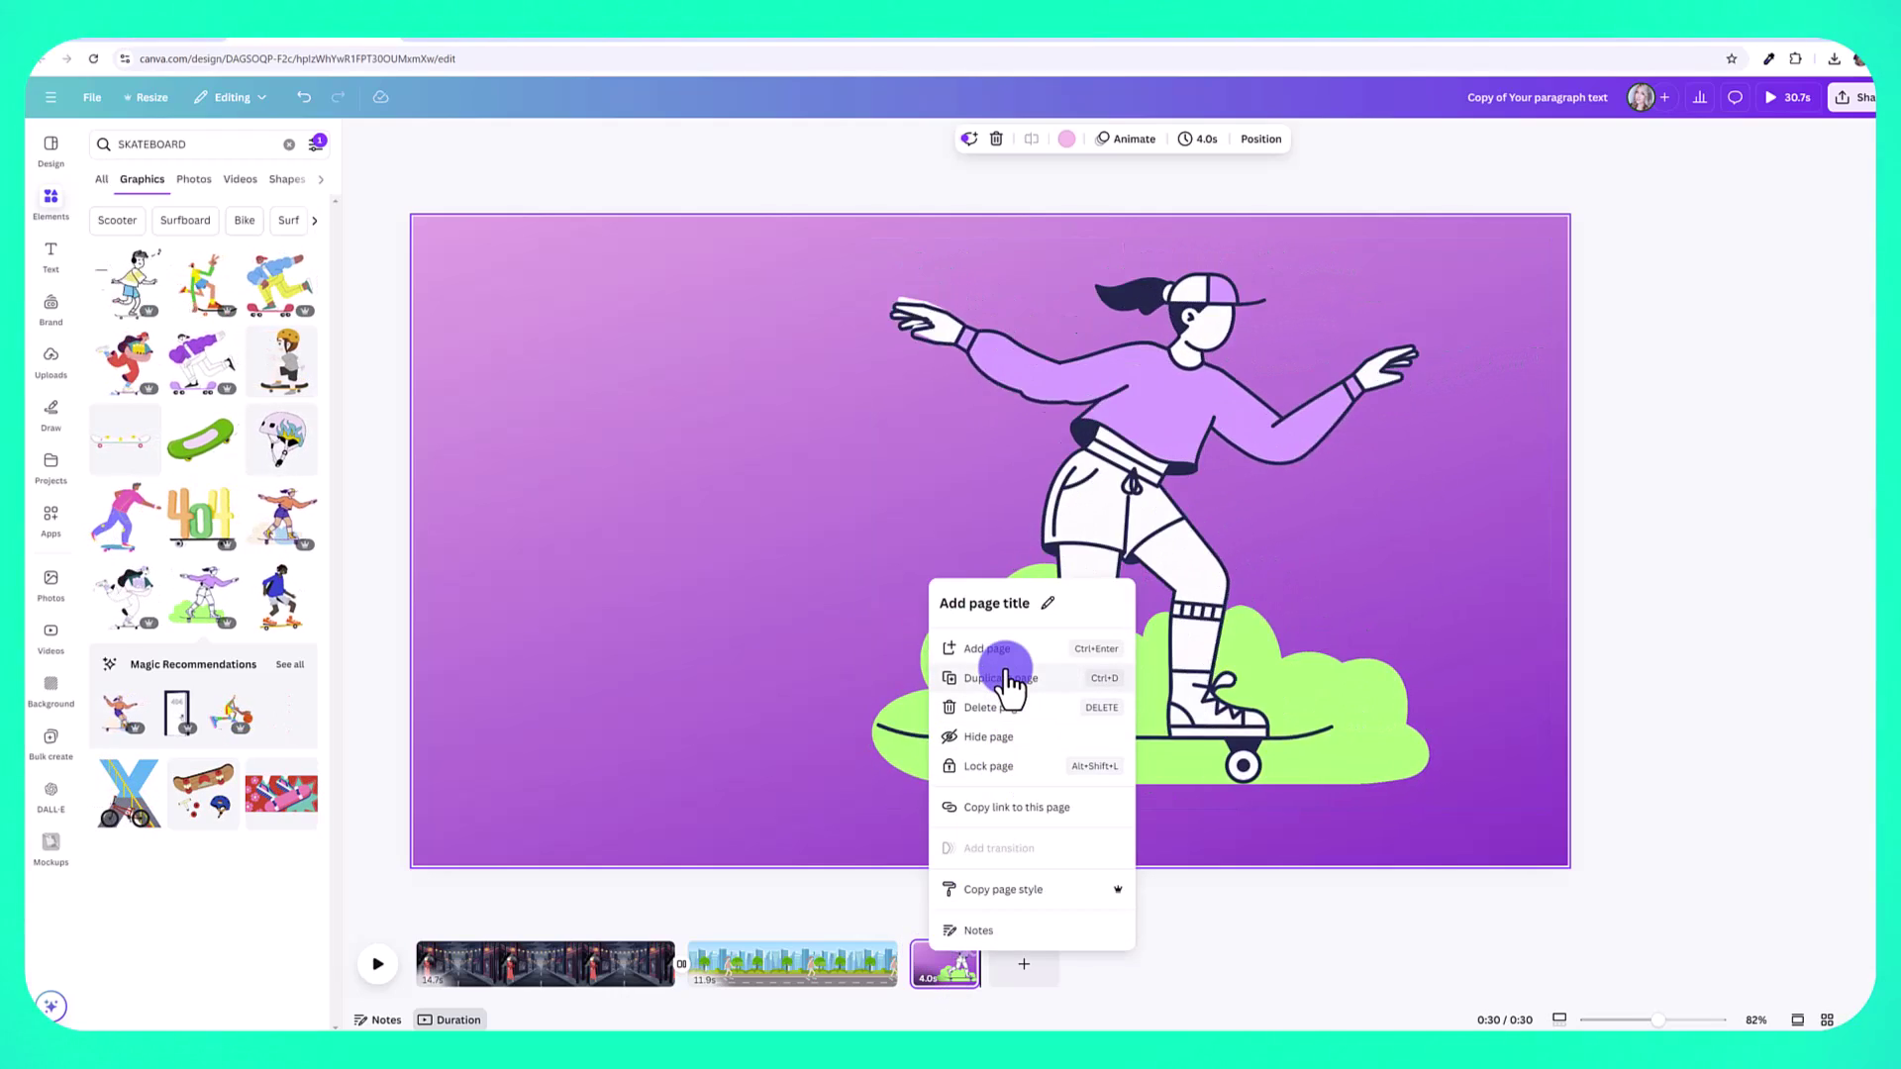
click(1006, 678)
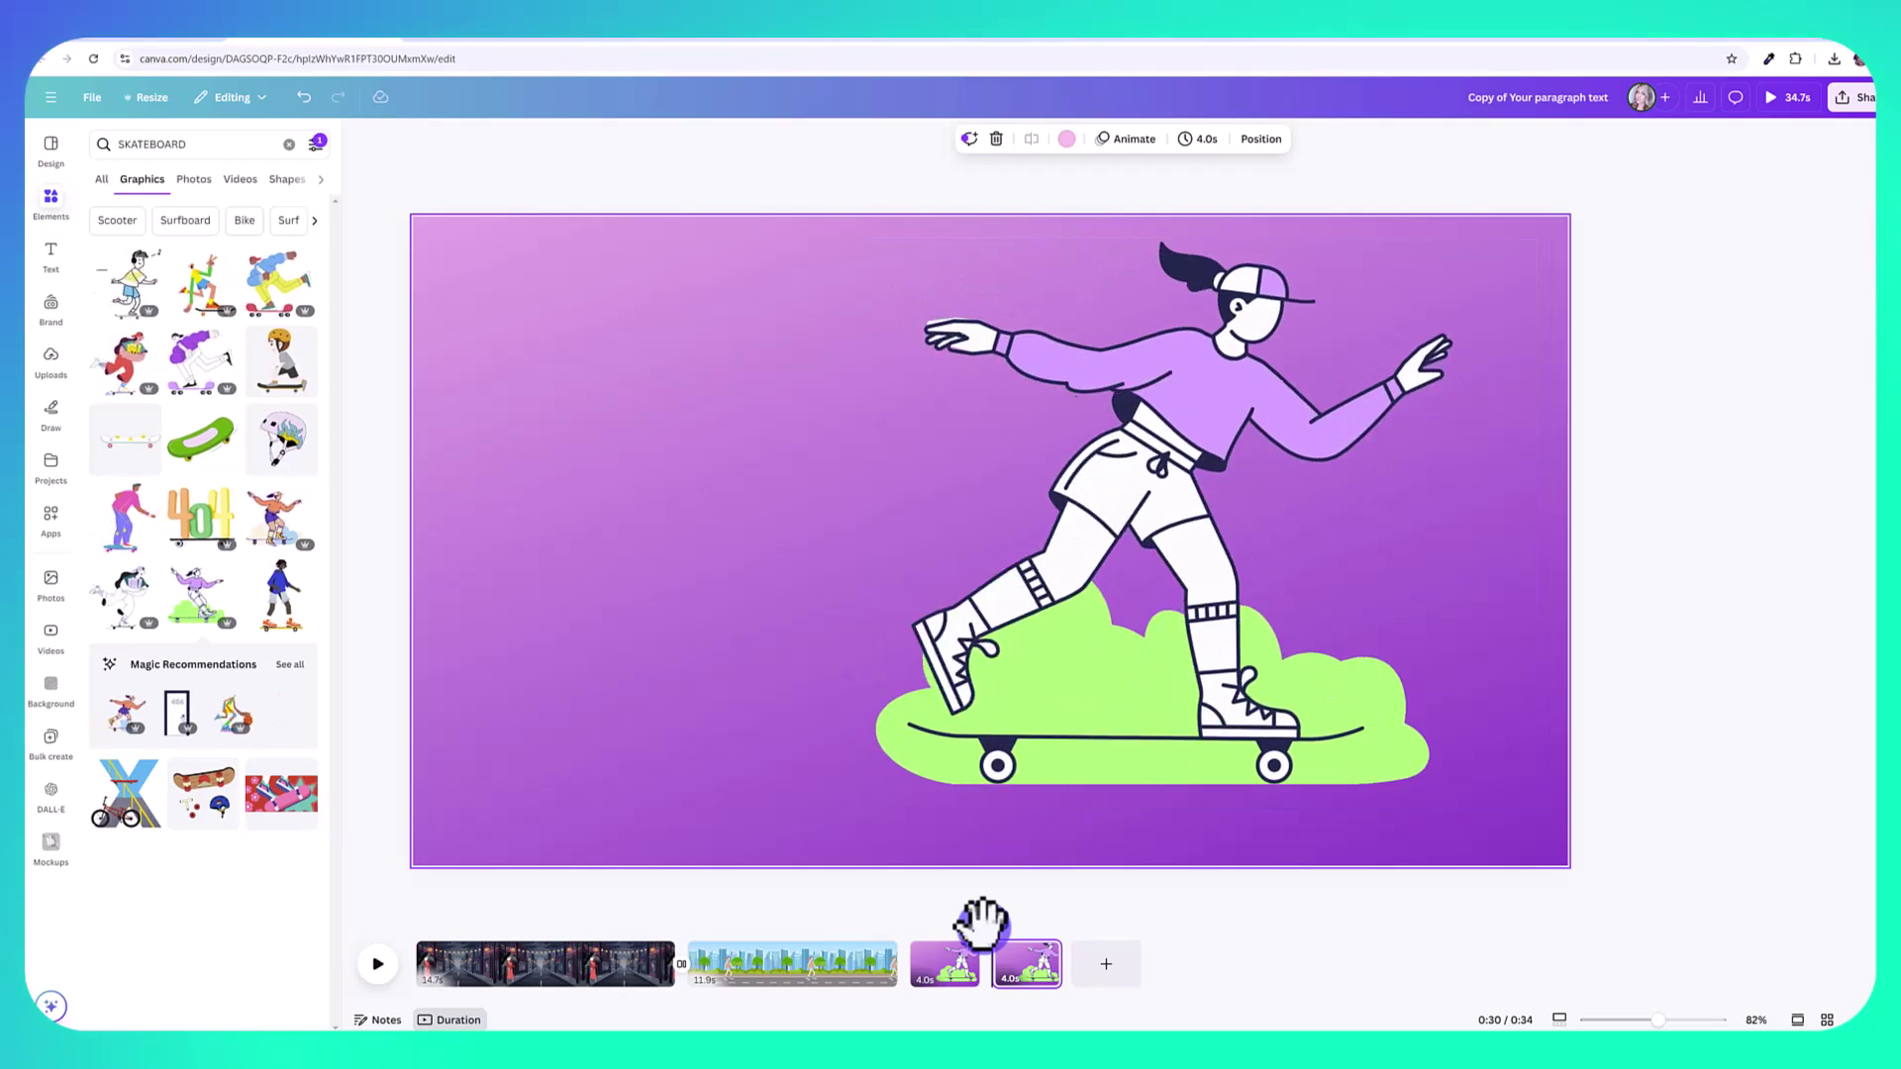
- Shrink the skateboarder on the duplicated page to less than half its size and move it to the page's left side
drag(960, 923, 1020, 953)
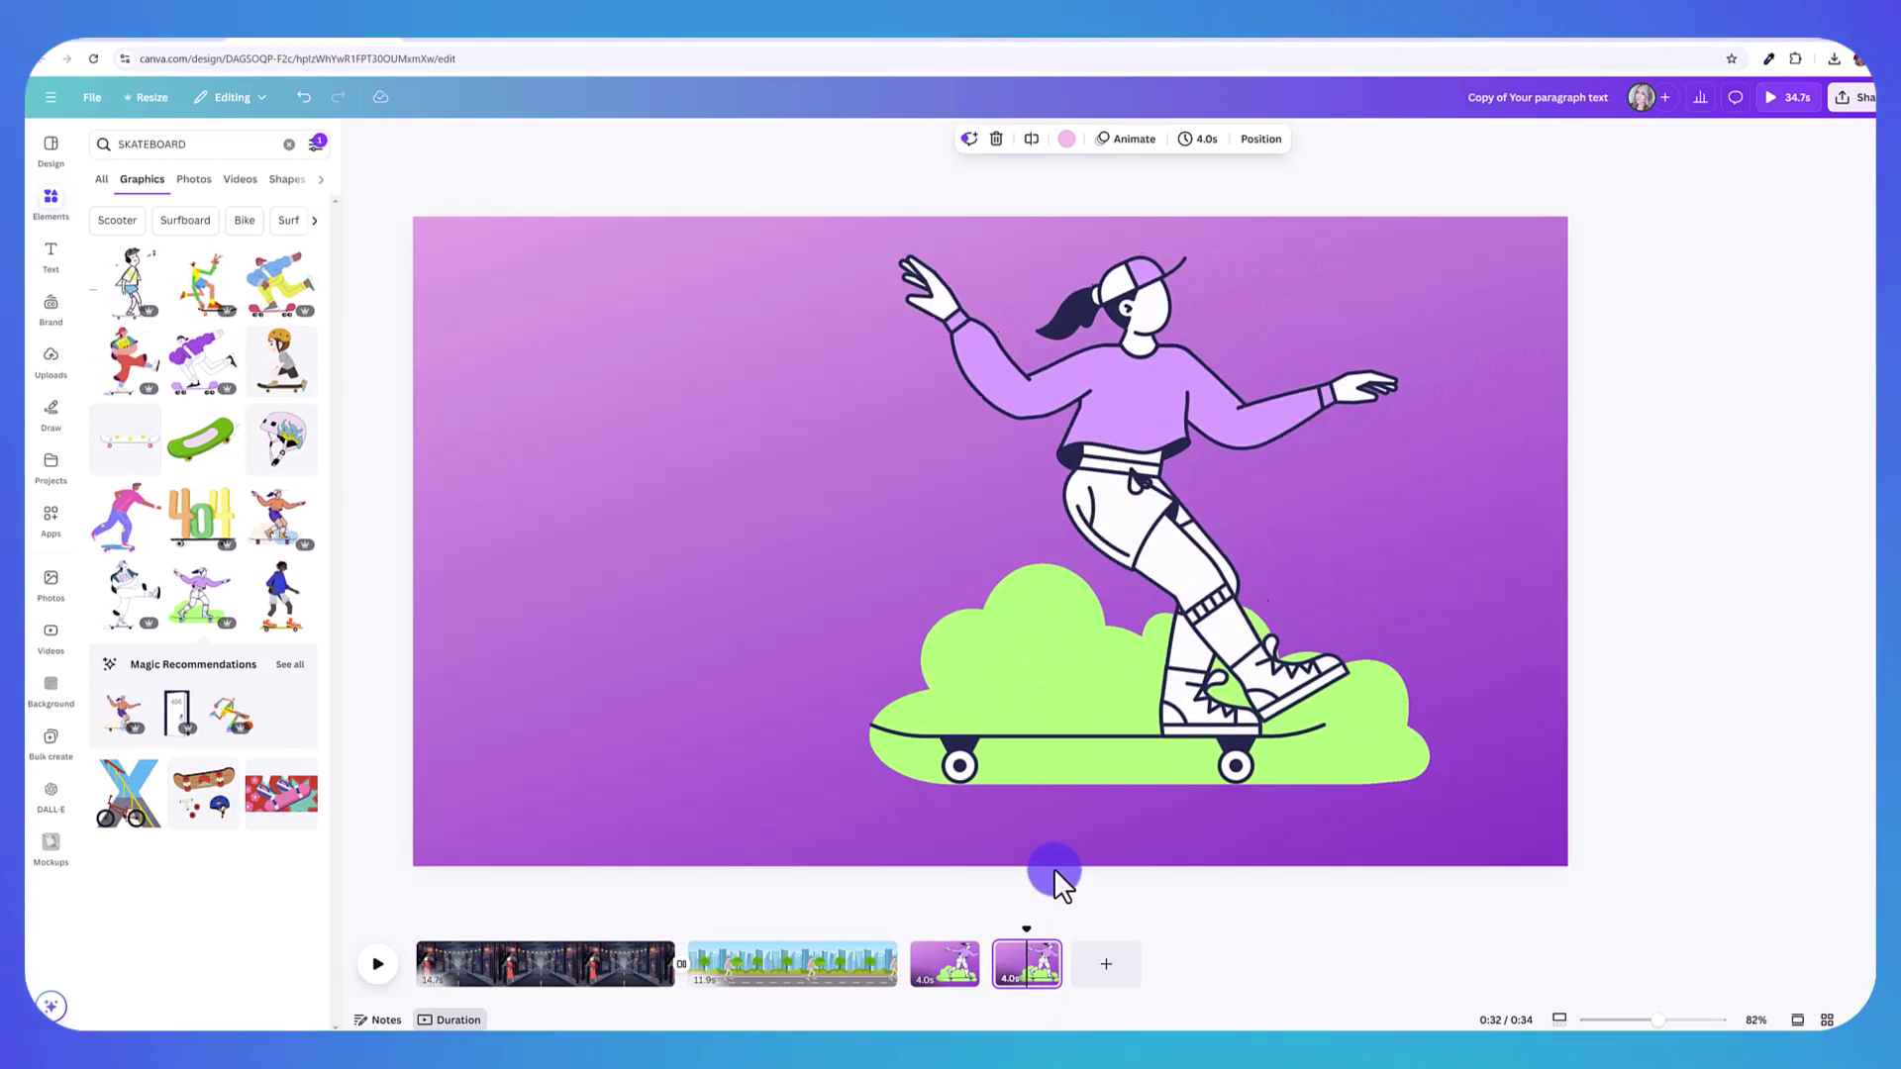
click(1138, 693)
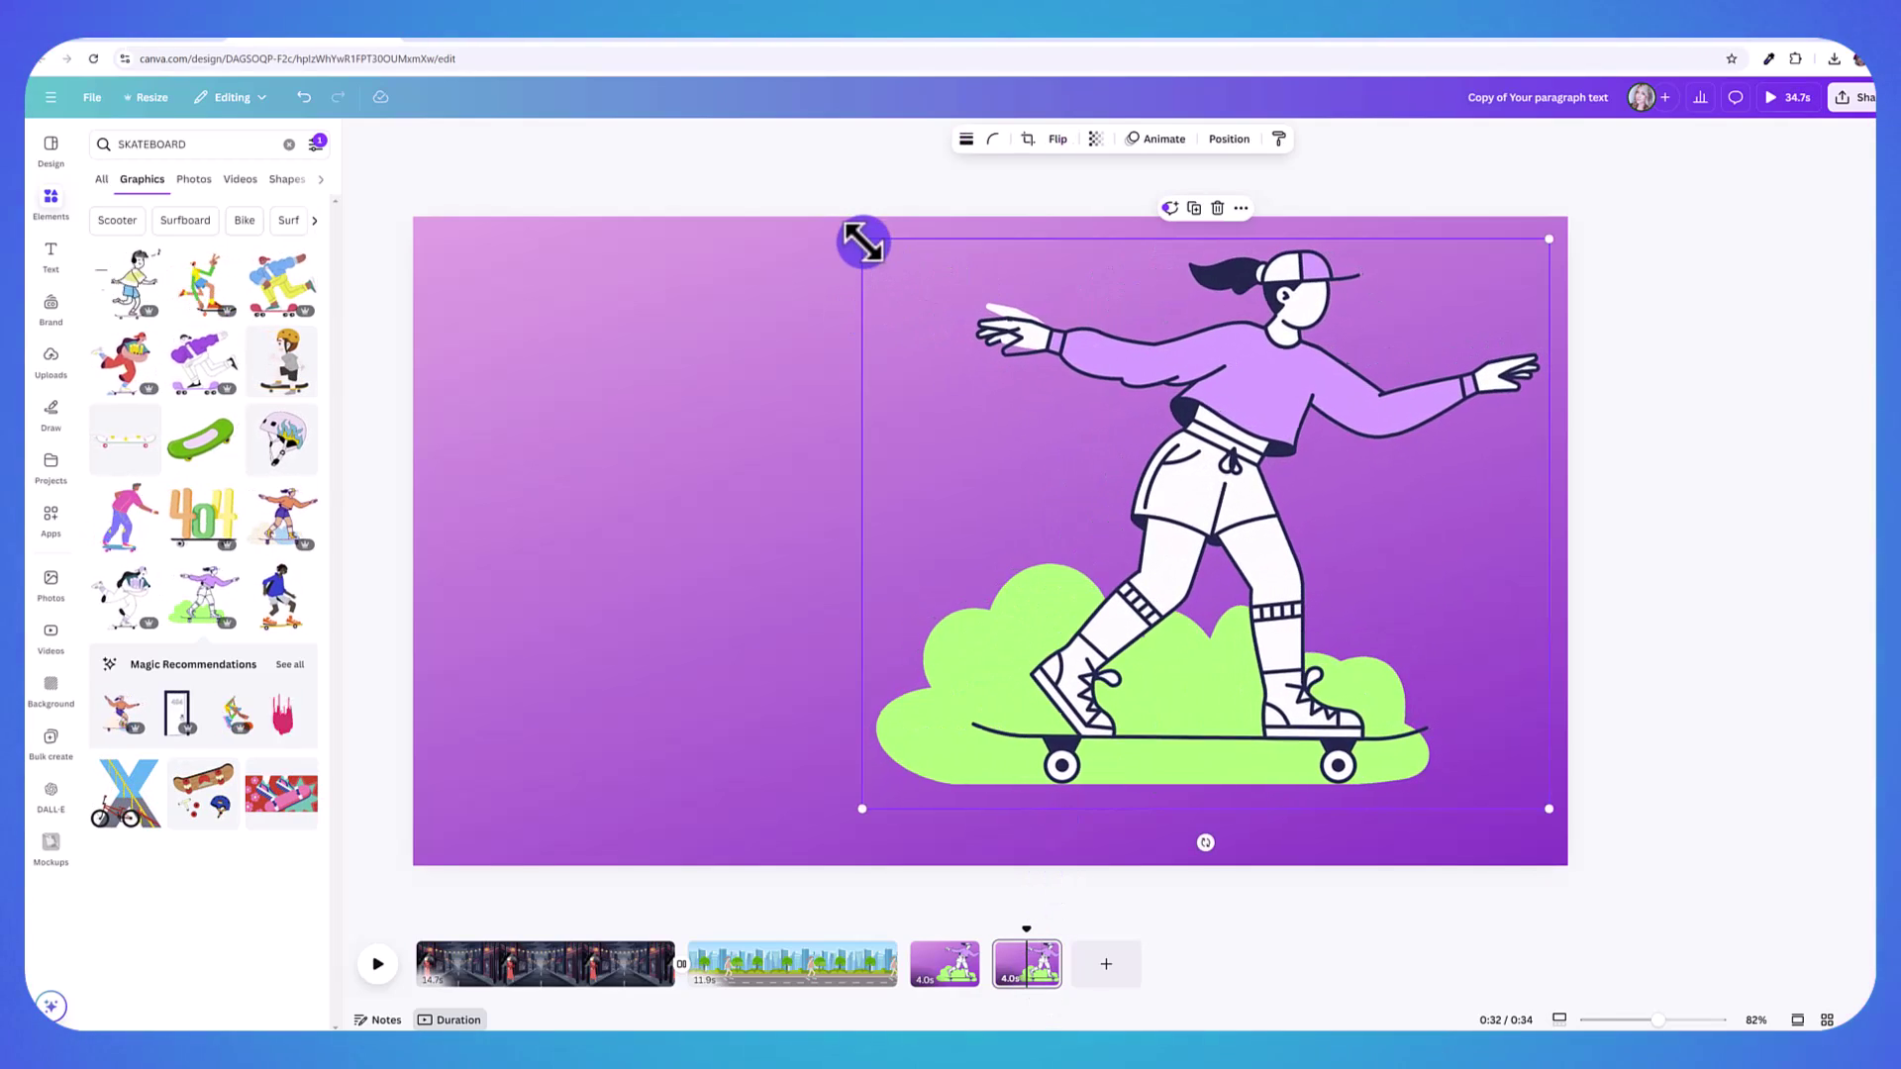
drag(863, 239, 1241, 555)
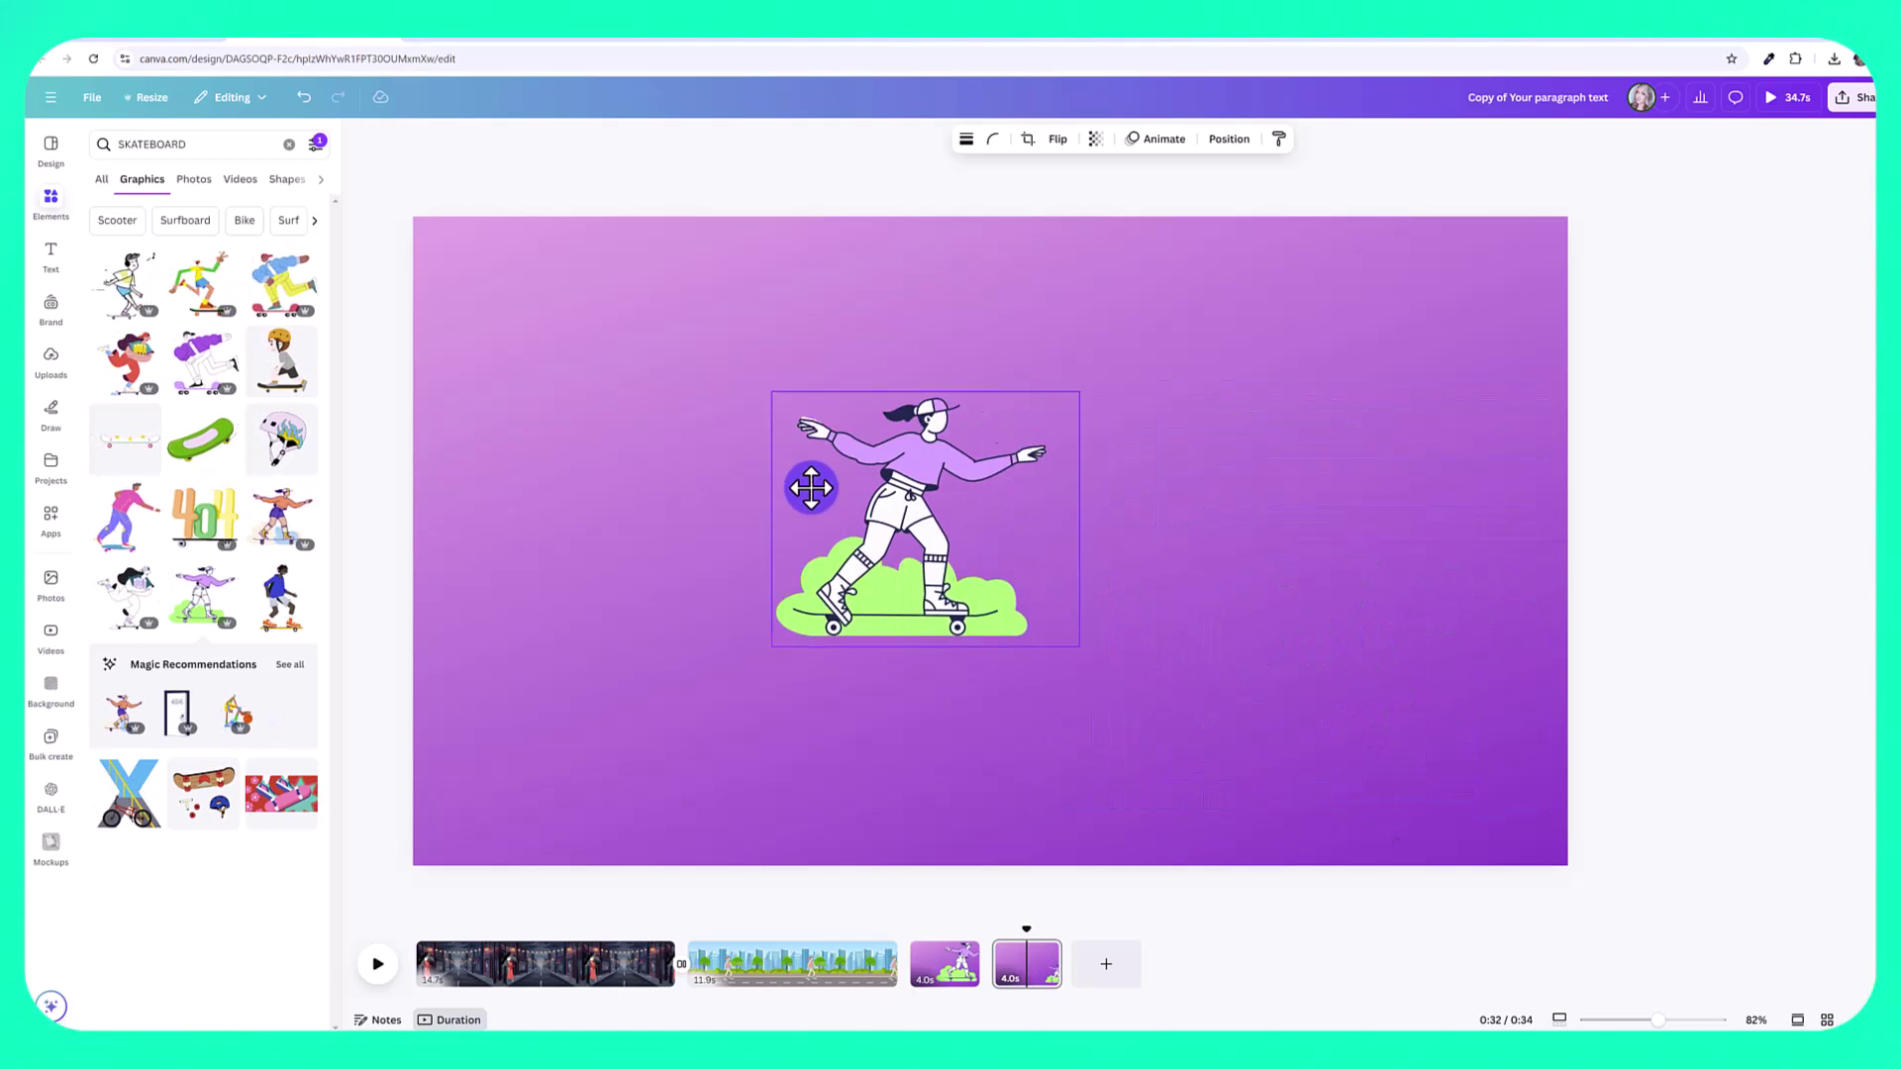
drag(847, 493, 653, 450)
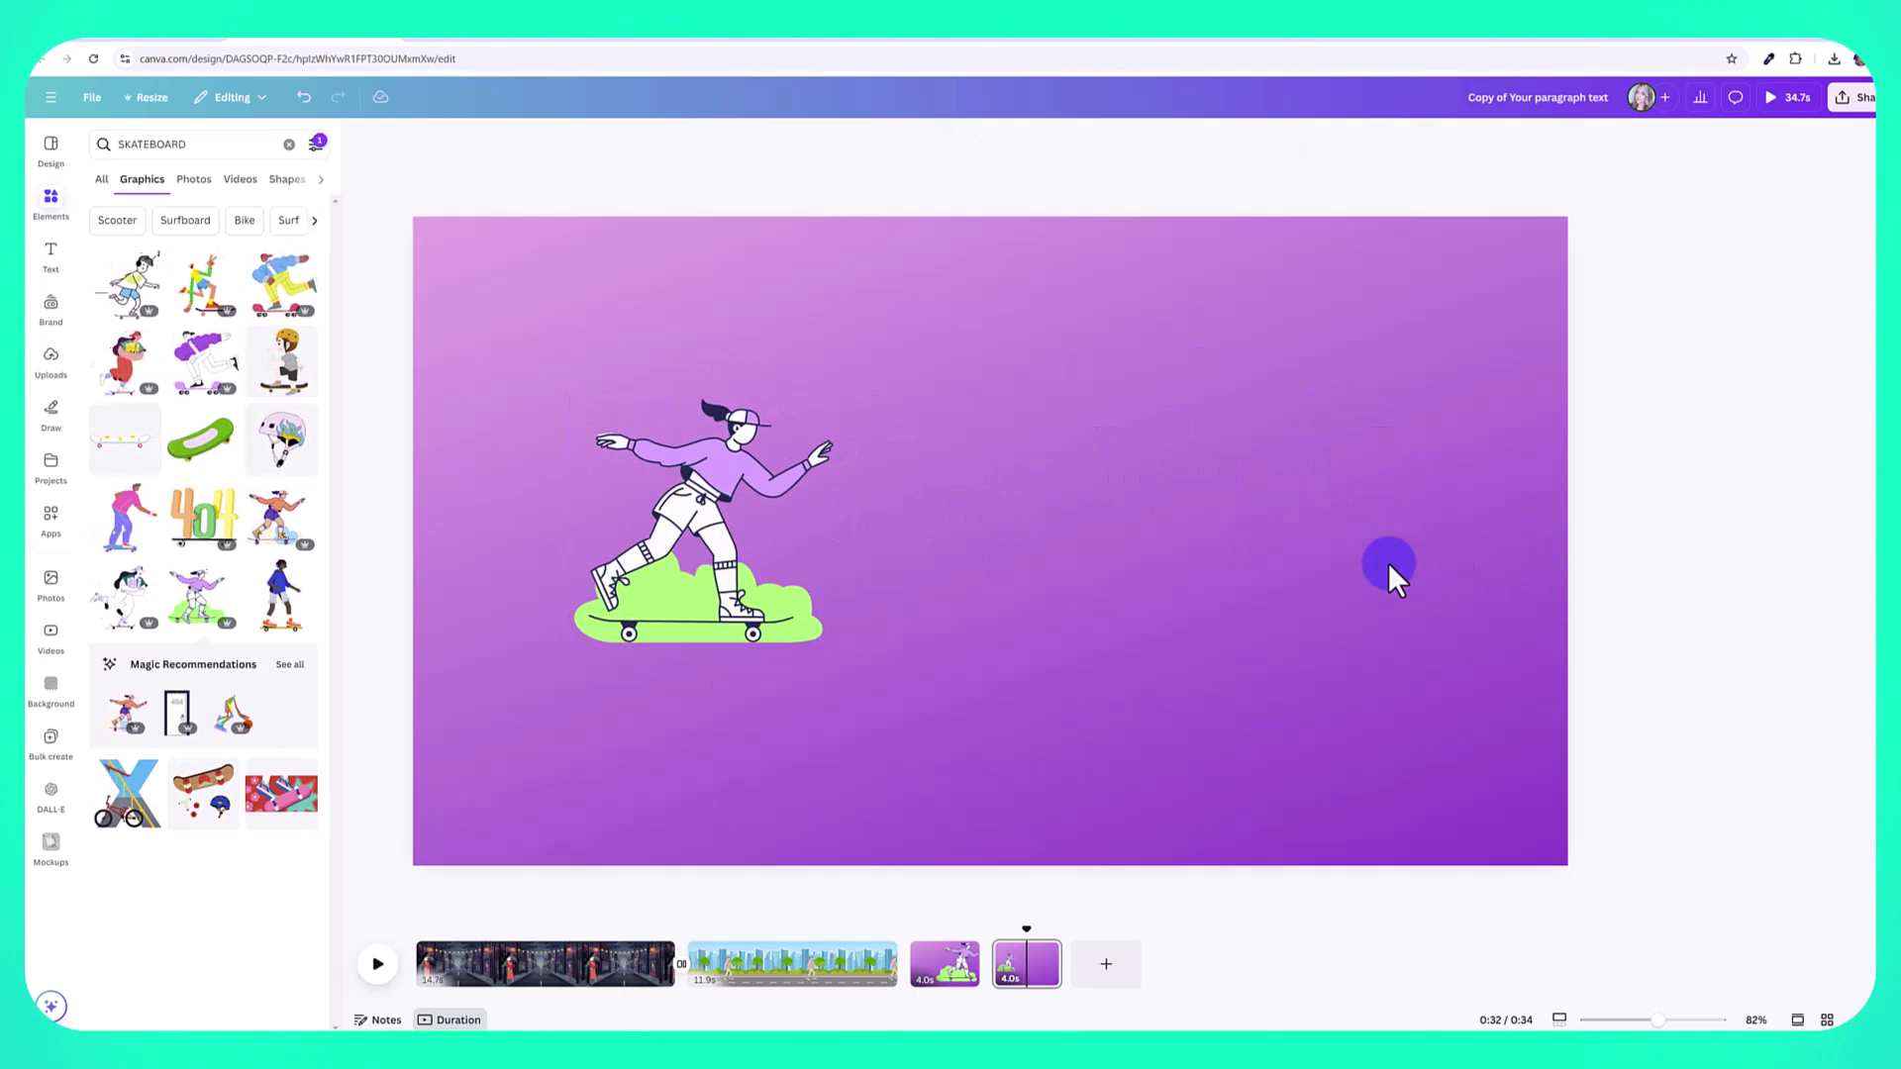
- Apply a Match & Move transition with a 1.6-second duration between the two skateboarder pages and preview it
drag(1023, 925, 958, 904)
click(359, 972)
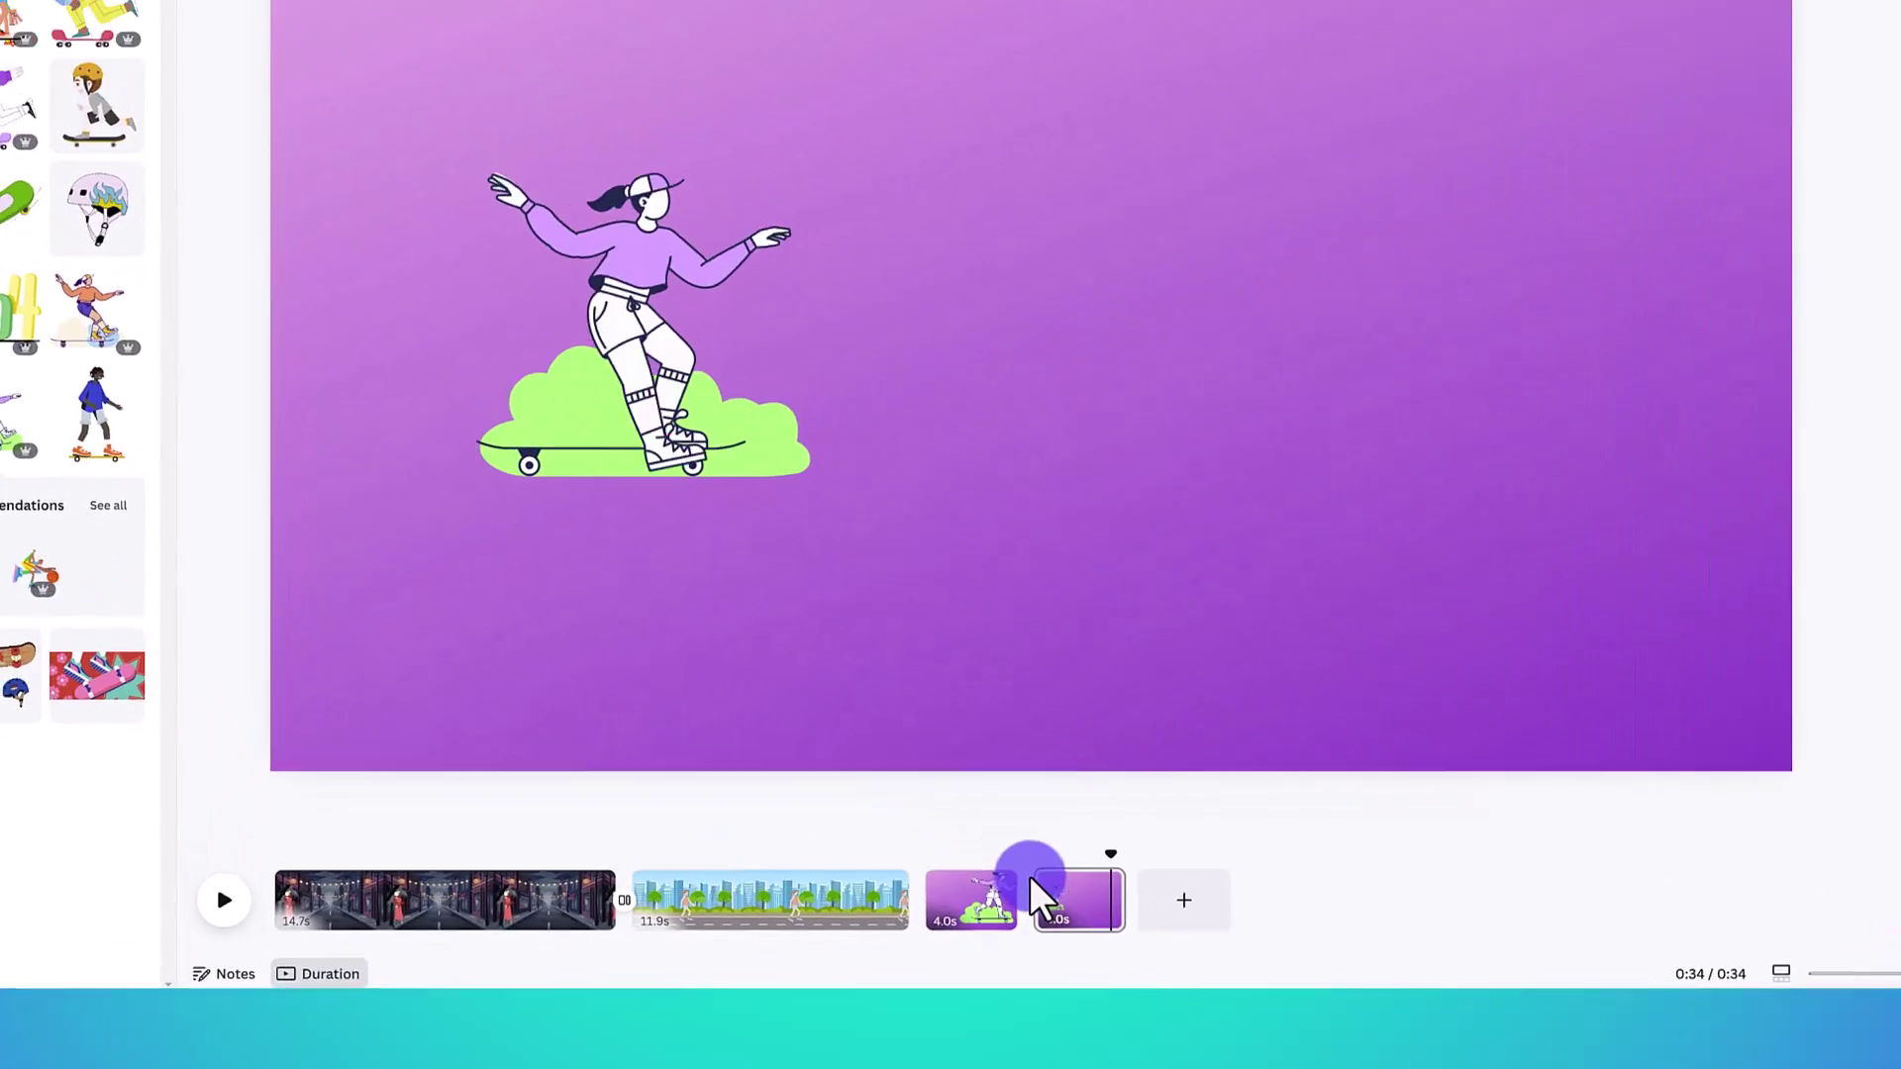
mouse_move(986, 965)
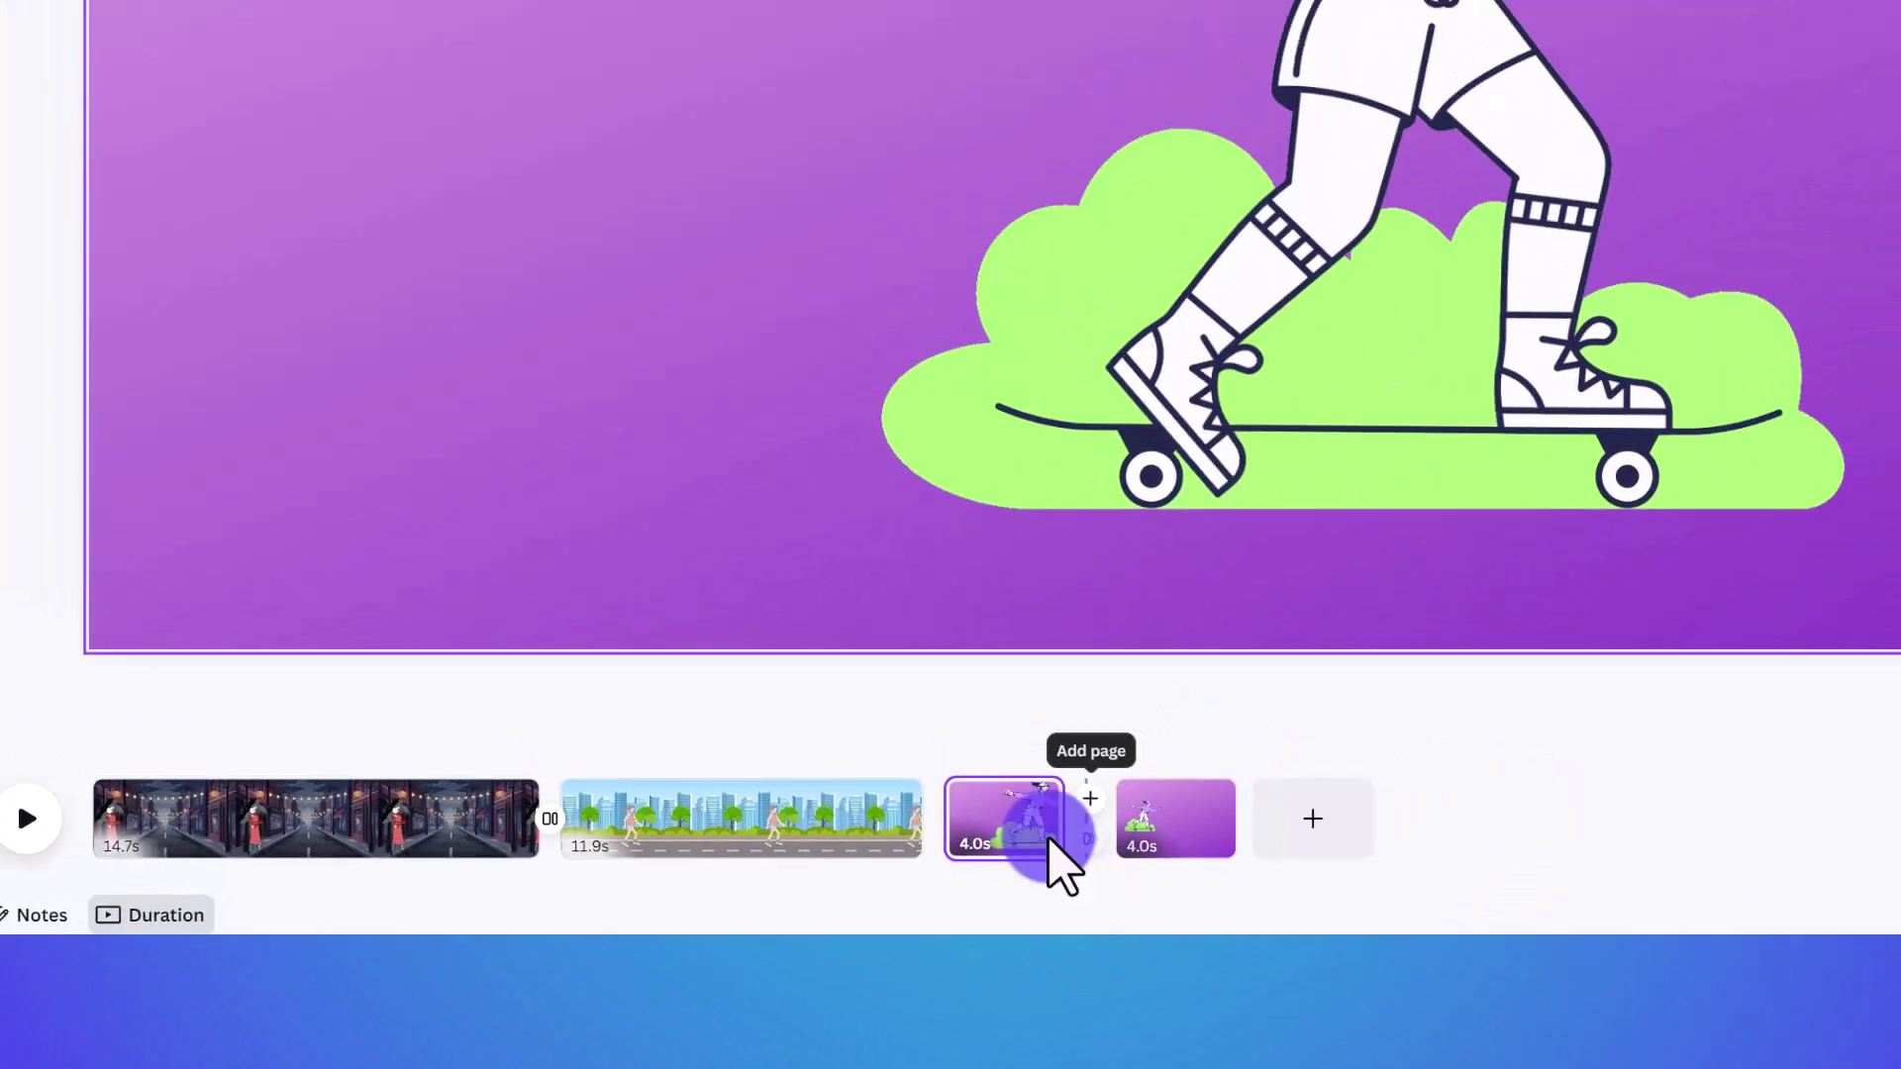
click(1171, 722)
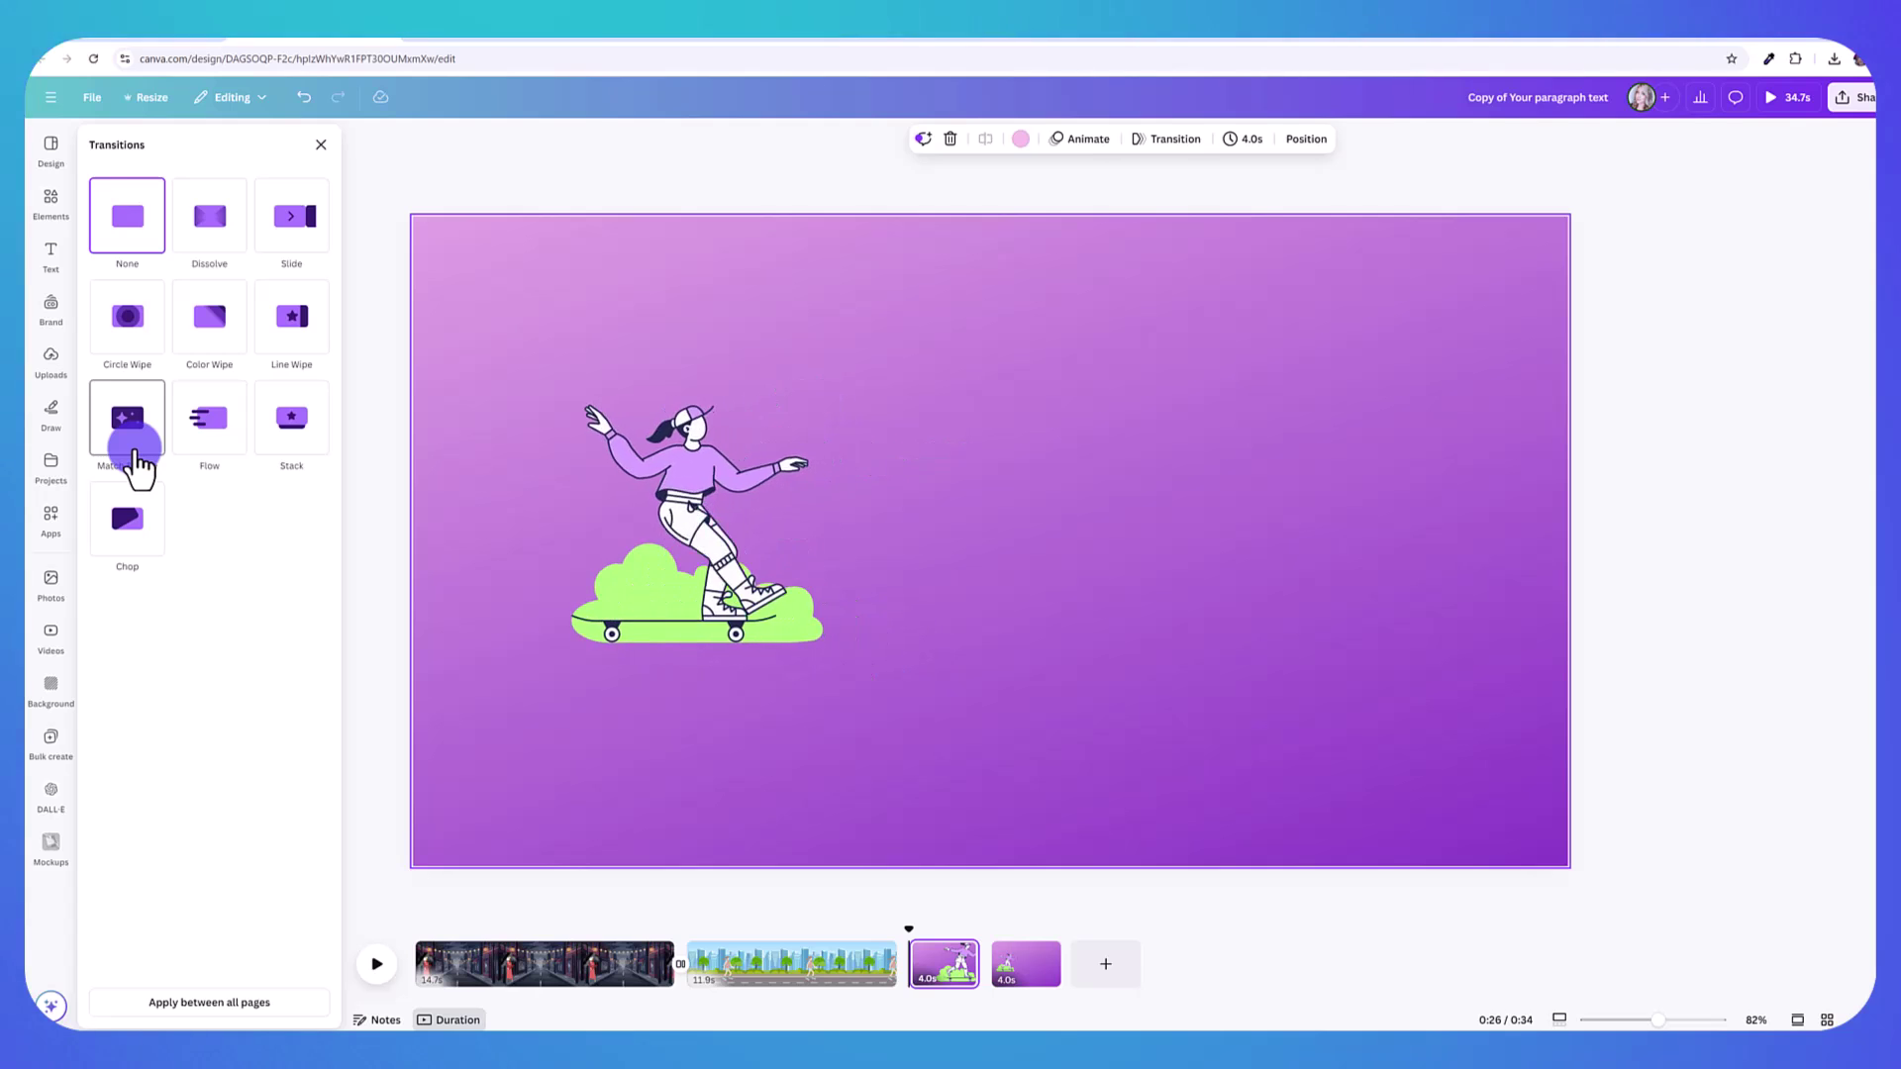
click(137, 443)
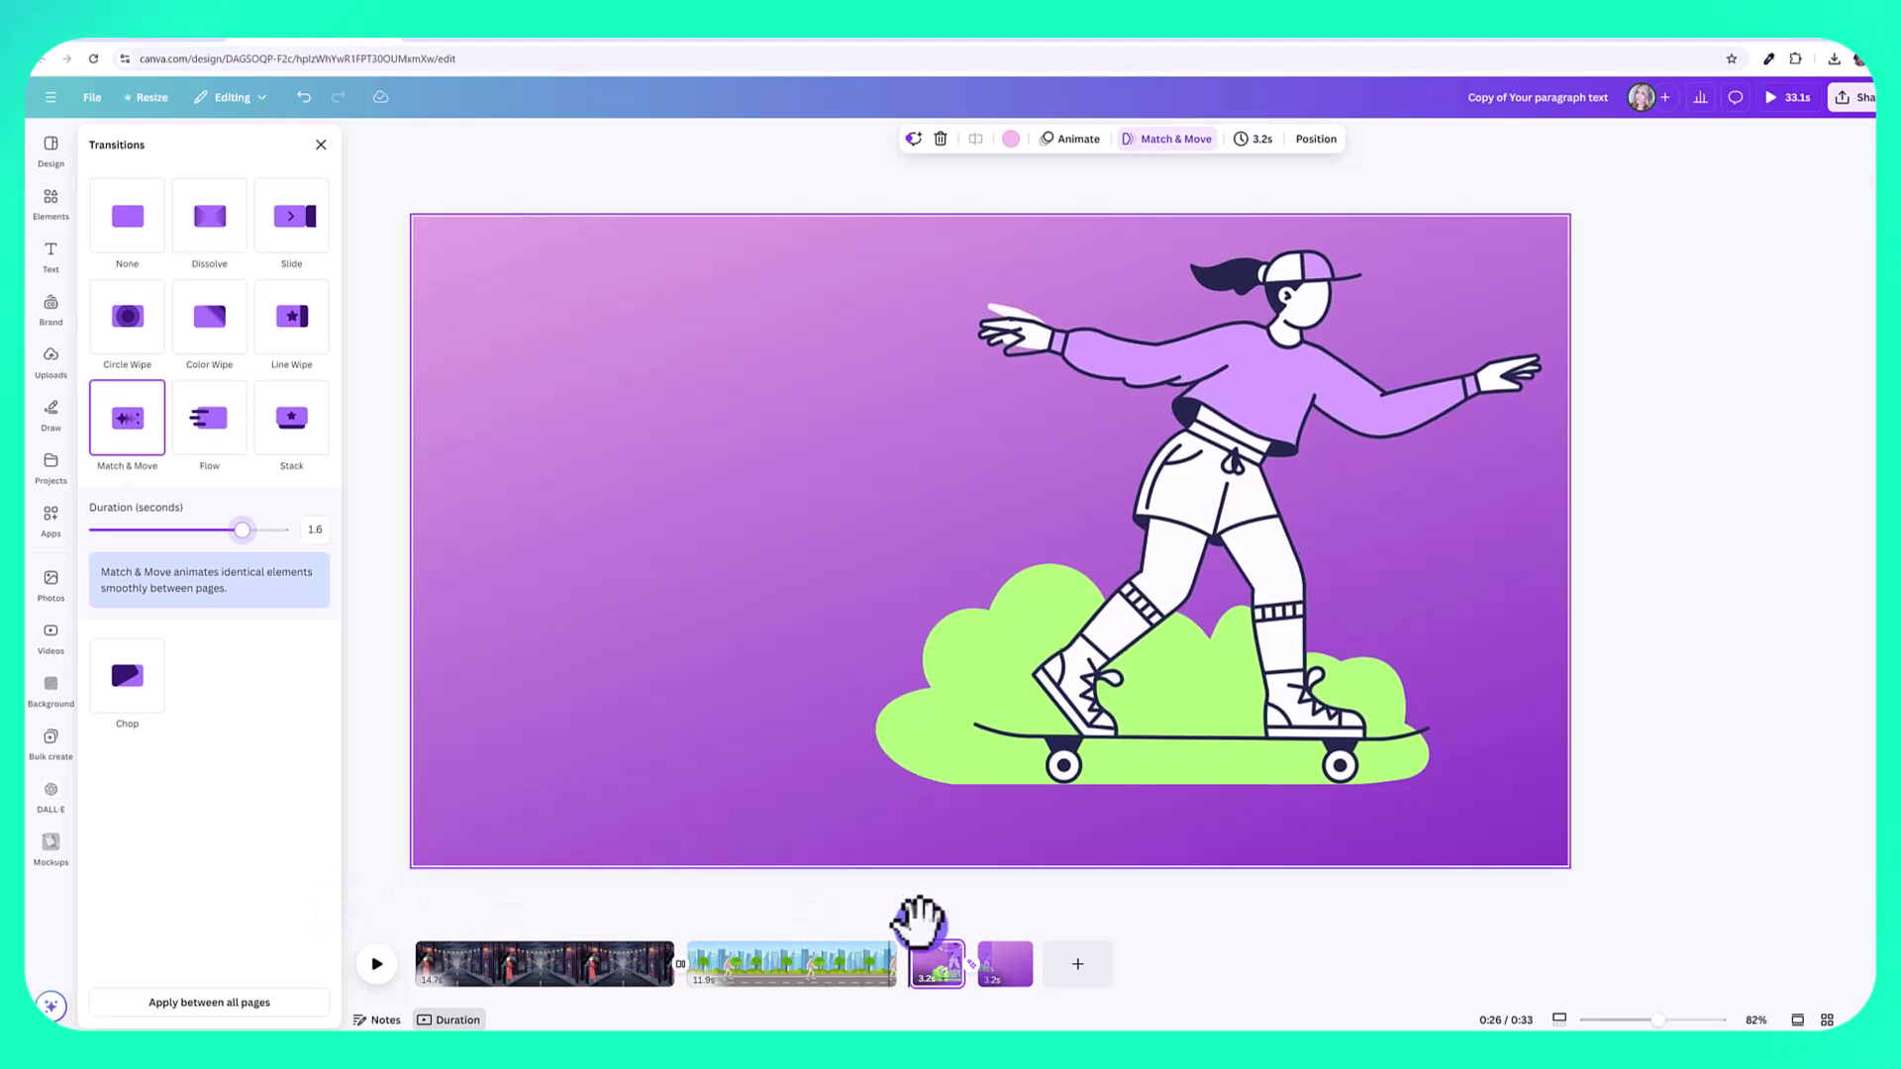
click(933, 946)
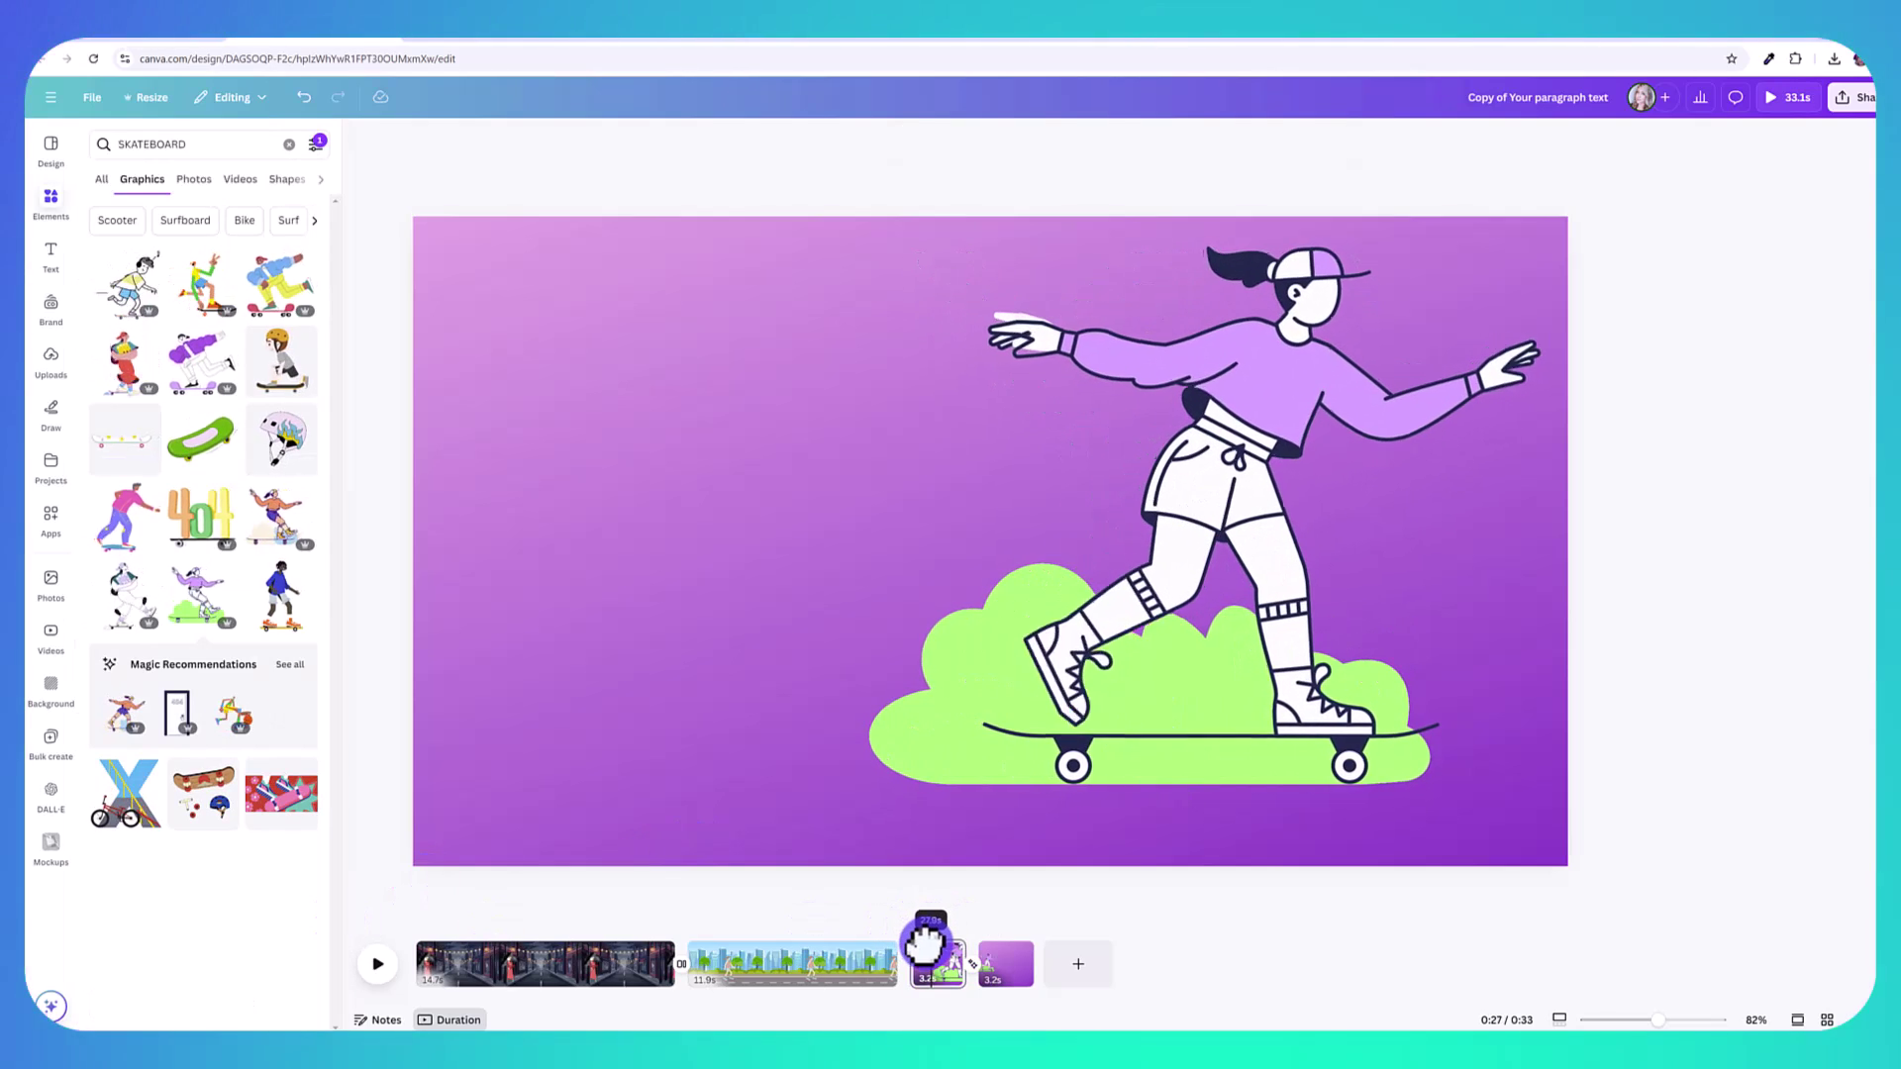
drag(933, 946, 1002, 968)
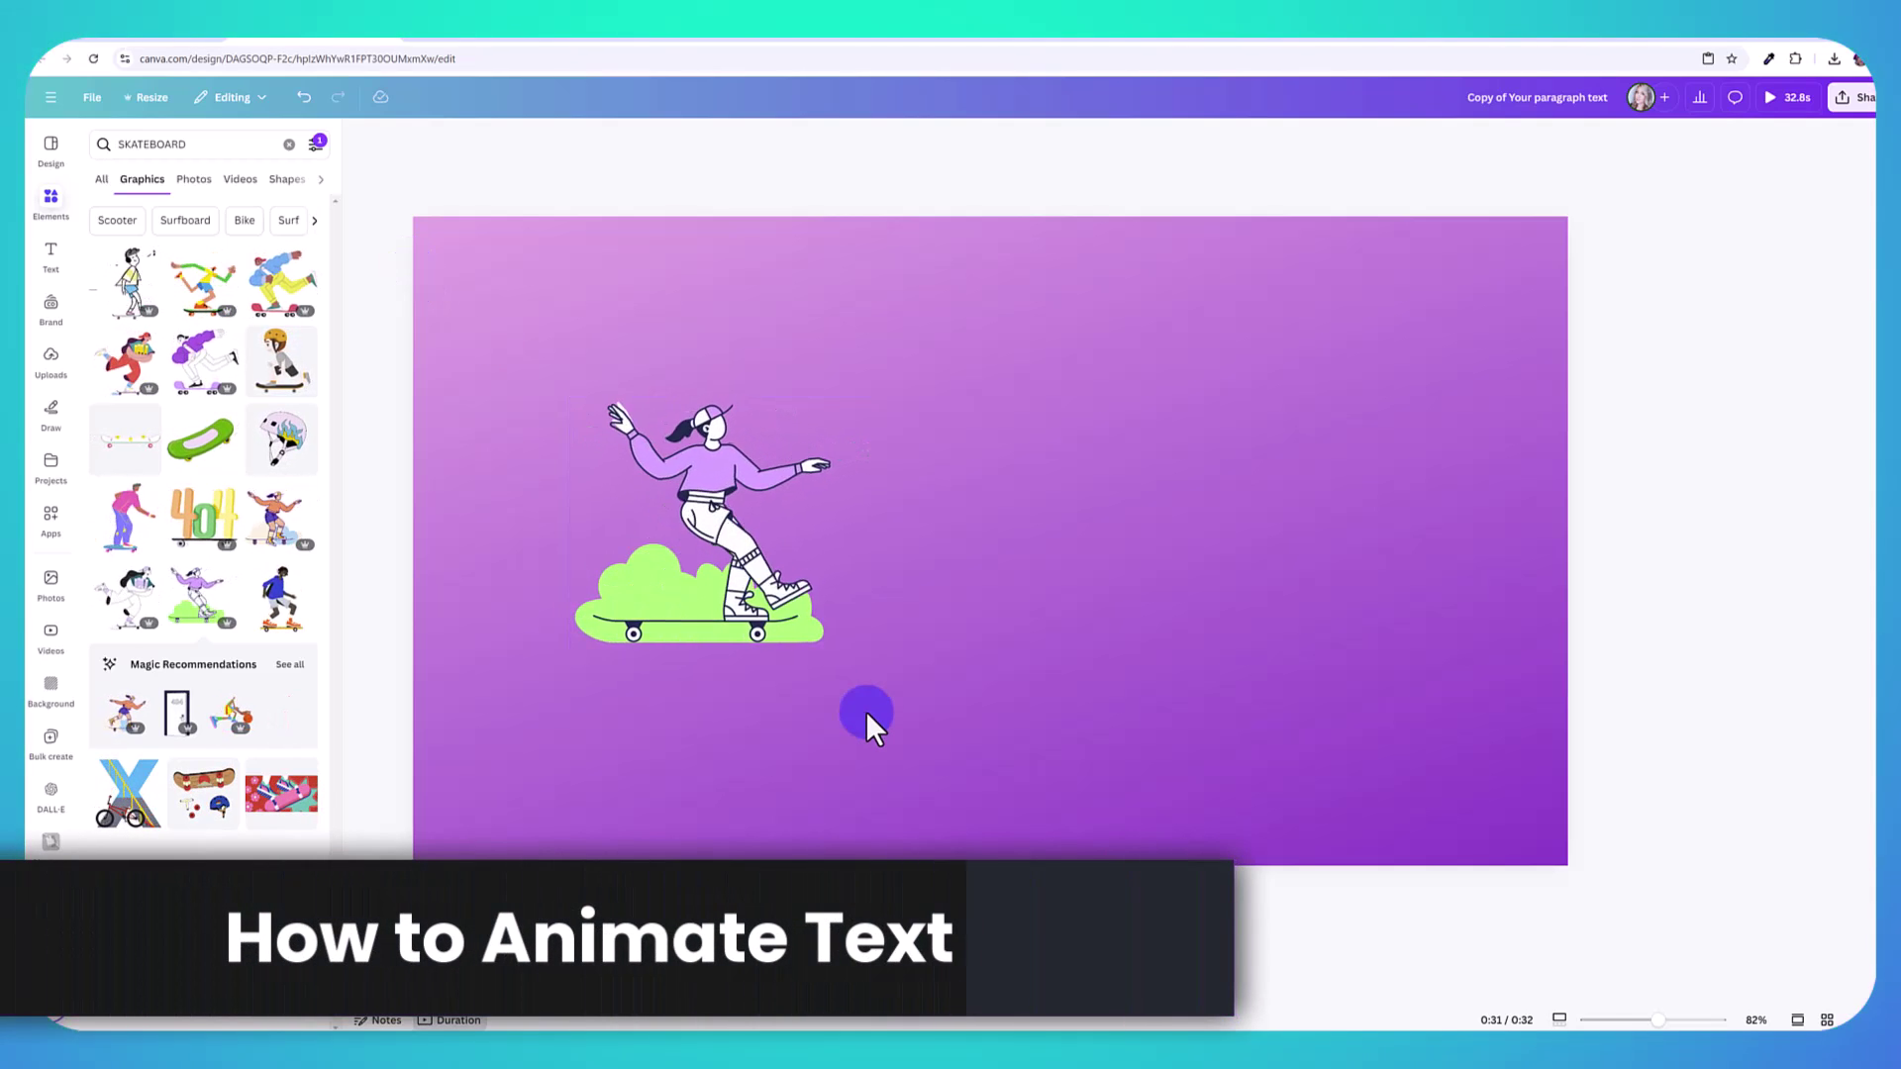
- Add the text "Join our community for women." beside the small skateboarder in white Anton, size 67, with a dark edge effect
click(47, 260)
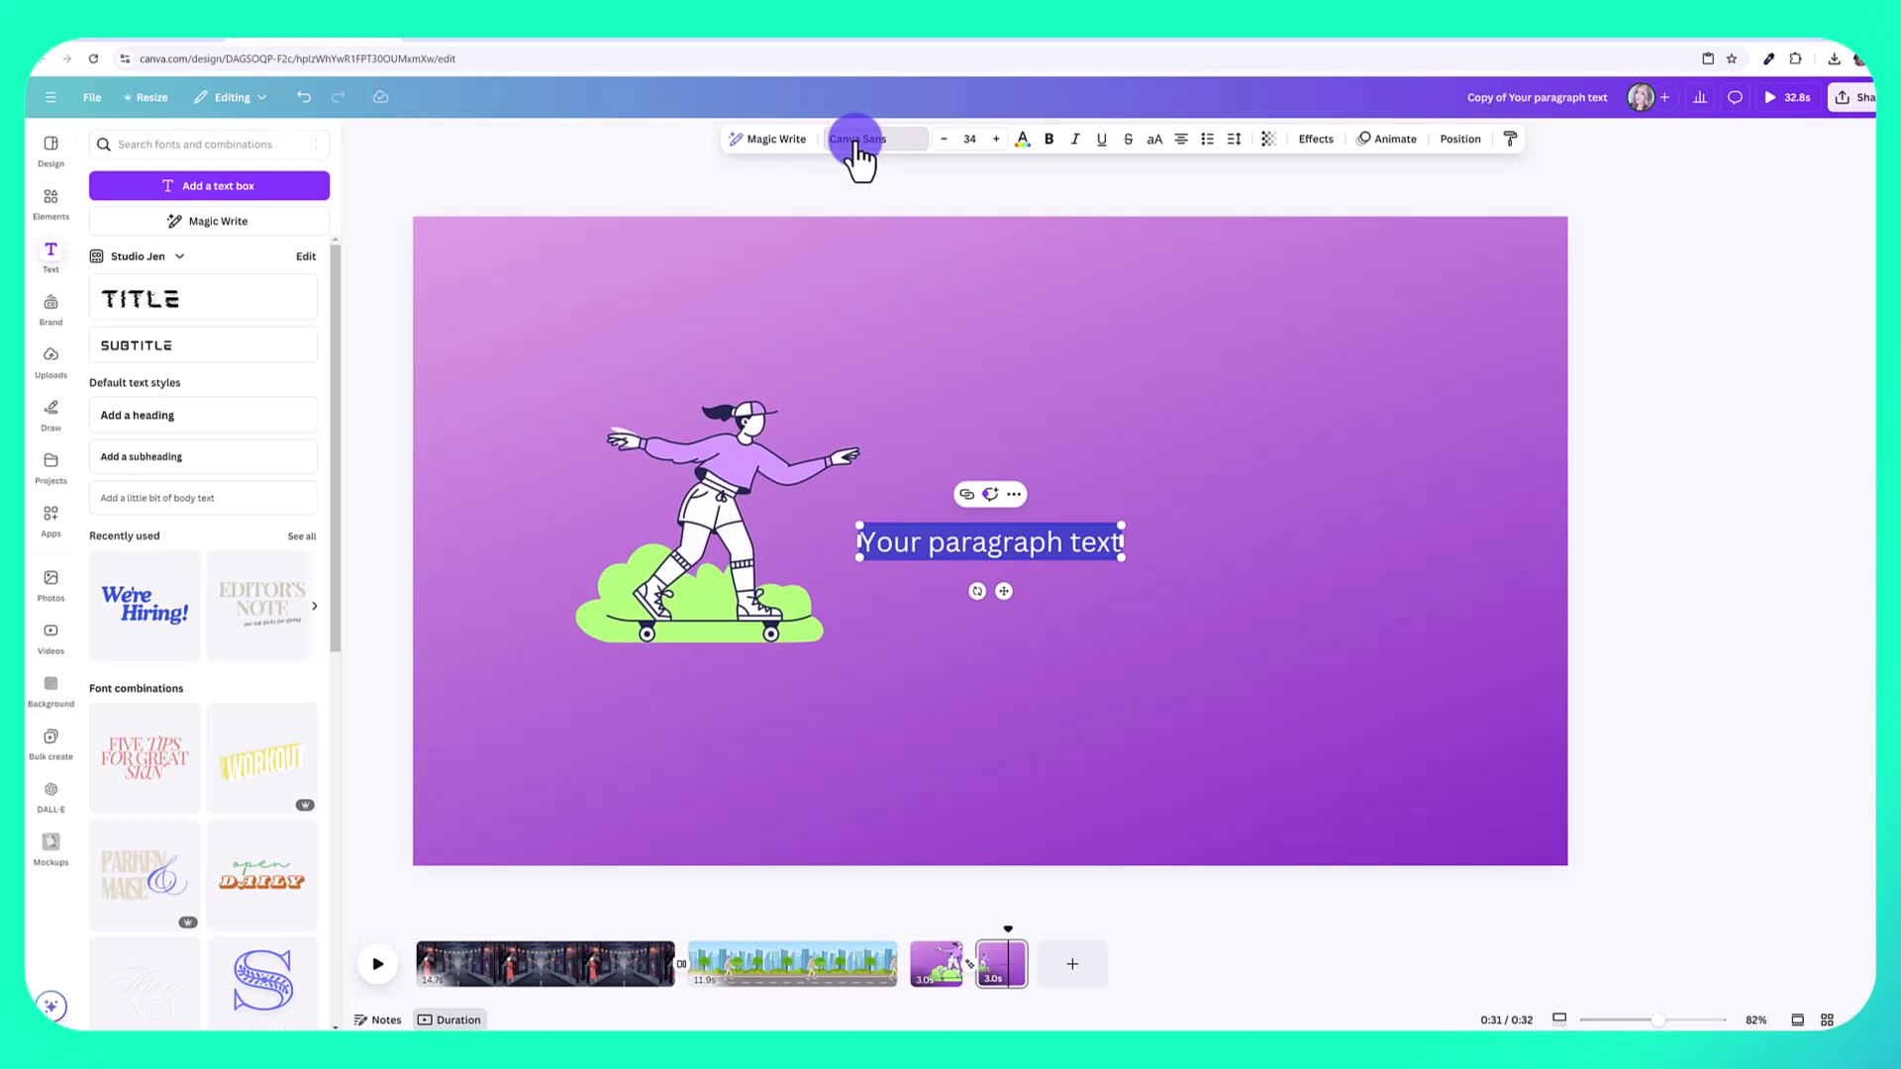
click(857, 141)
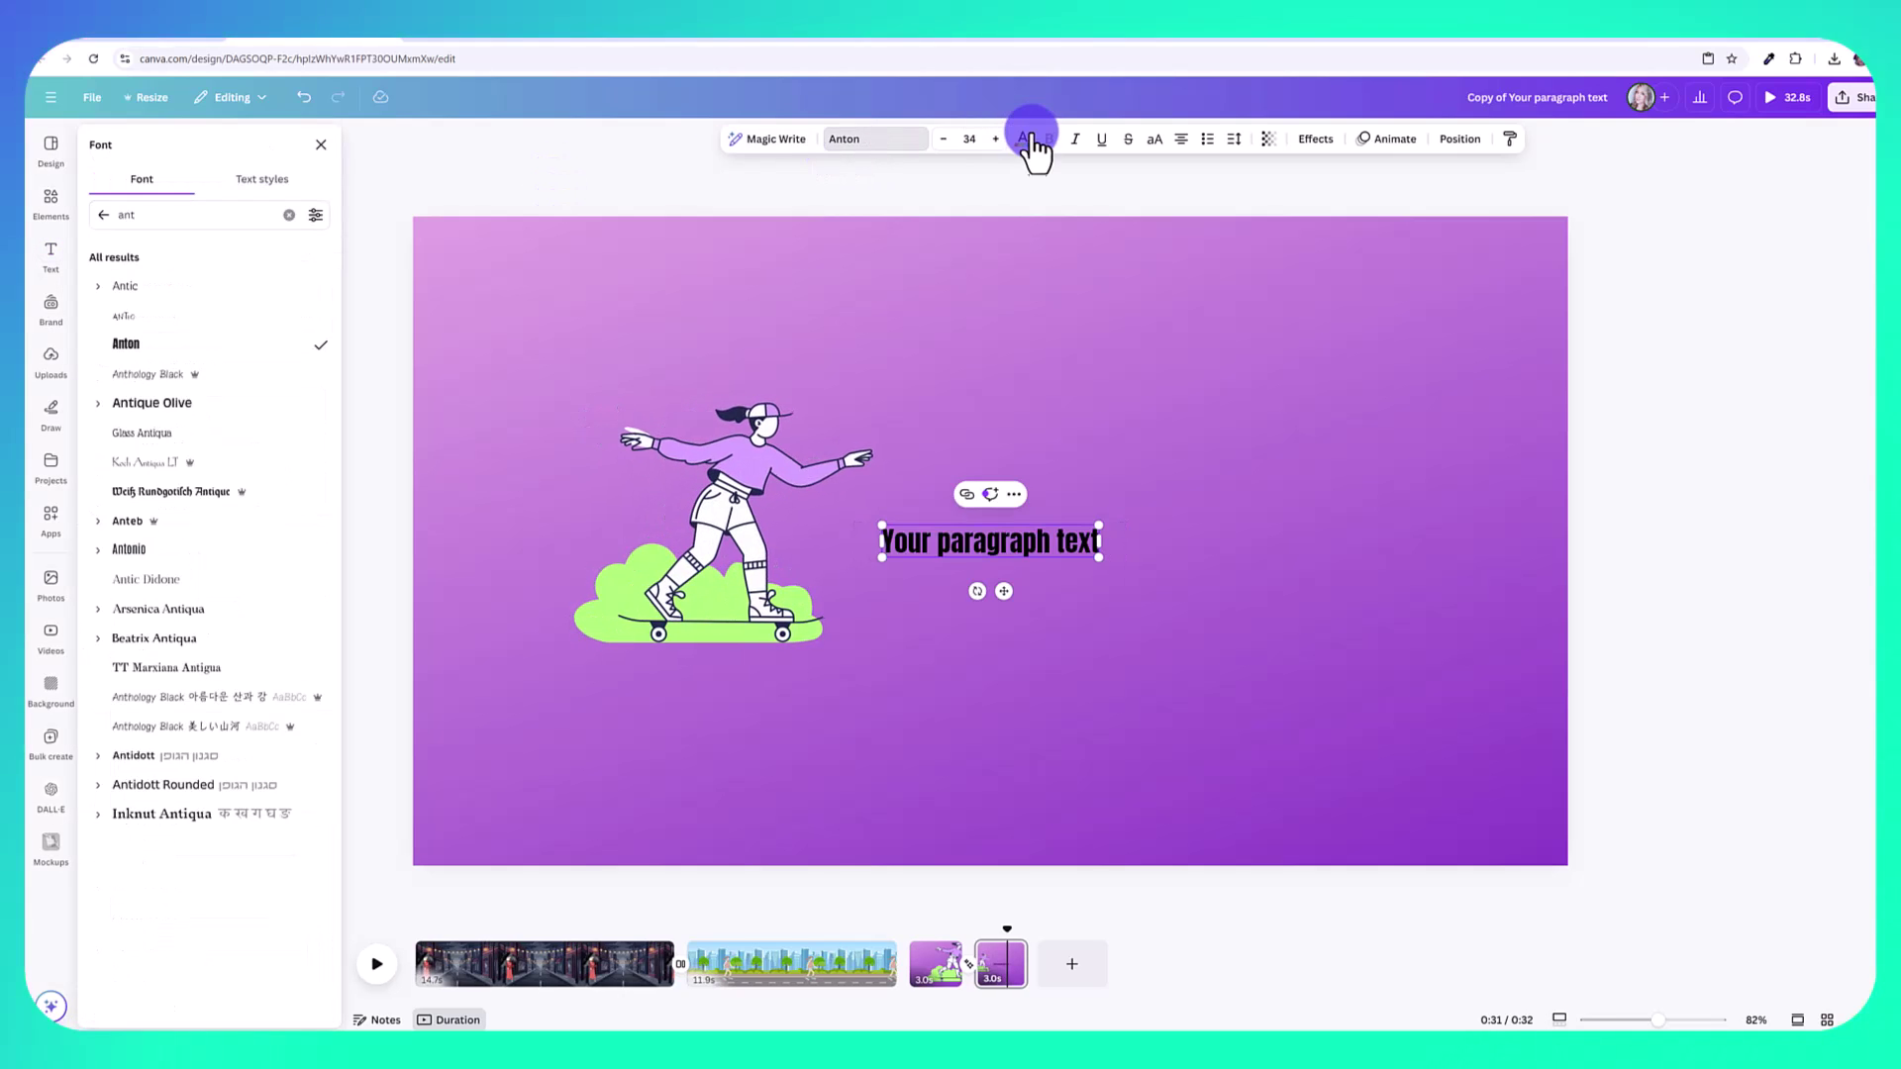
click(1023, 141)
click(230, 257)
click(933, 541)
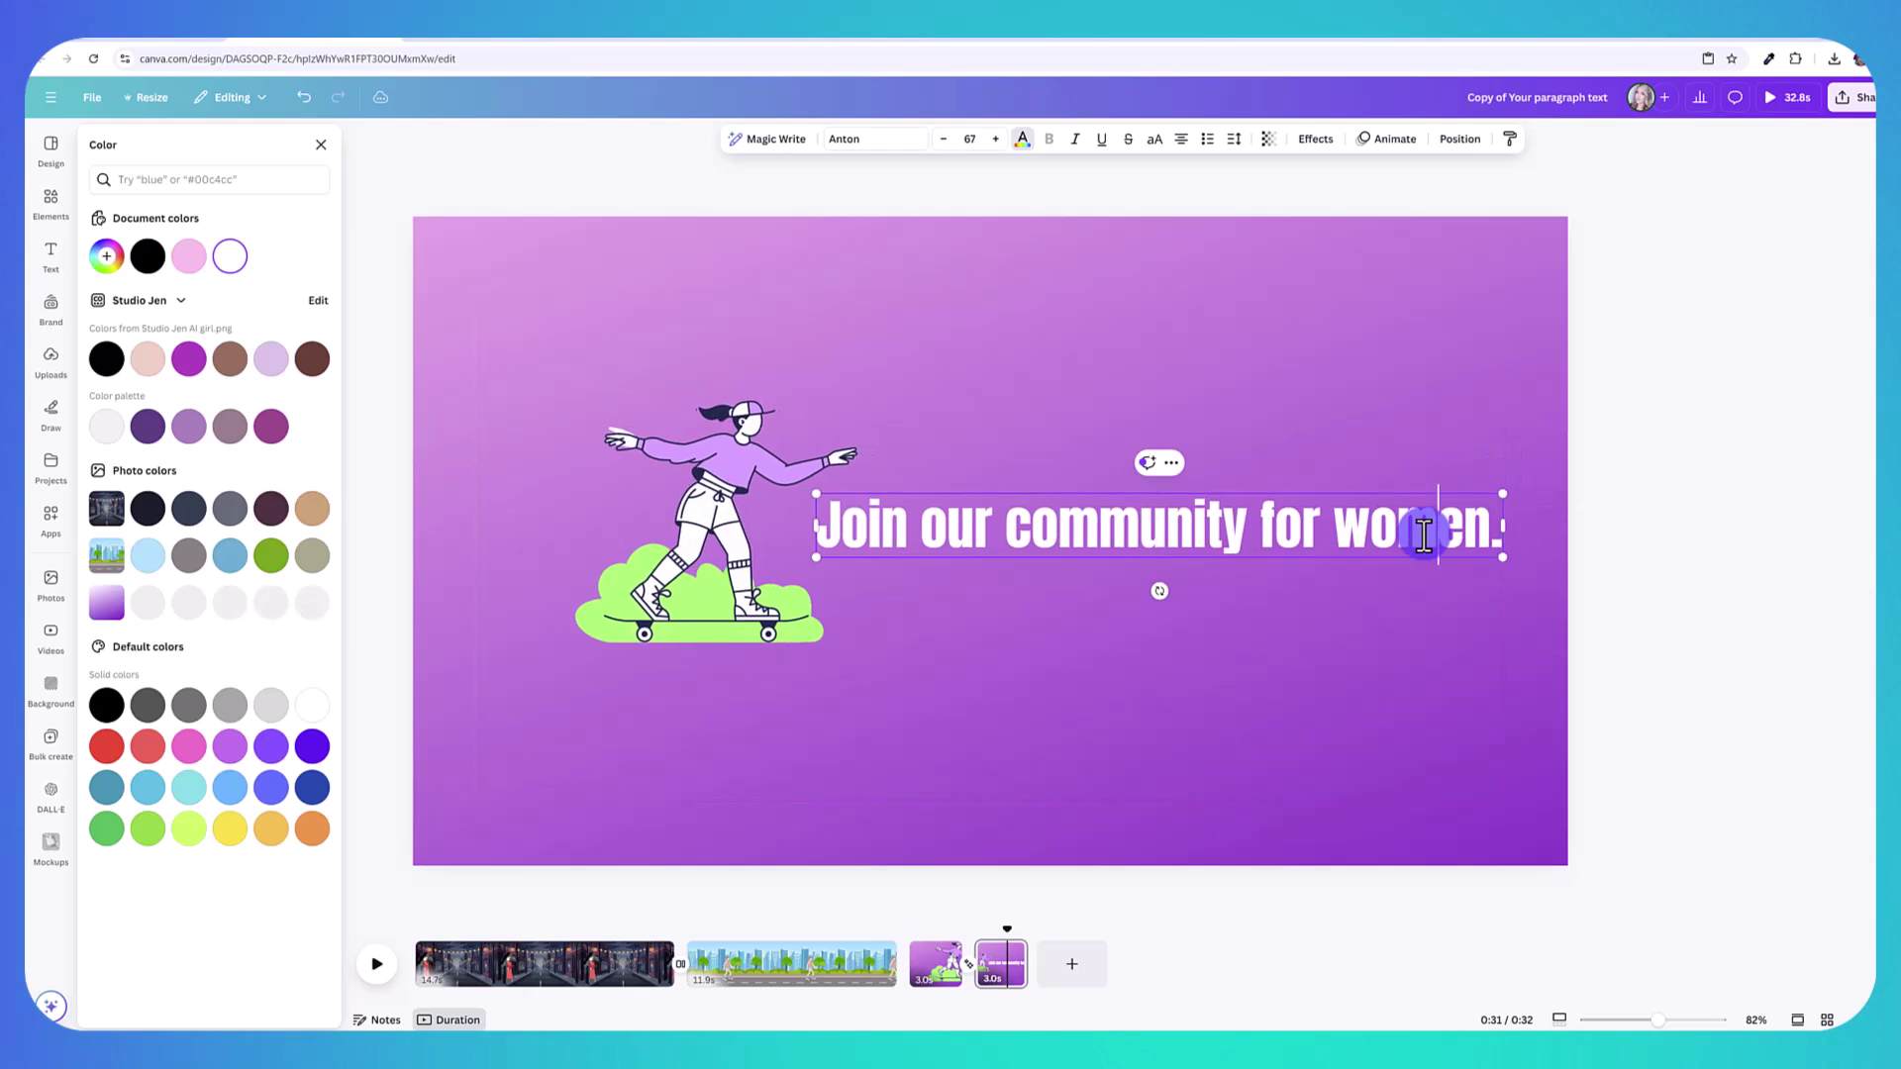
key(Escape)
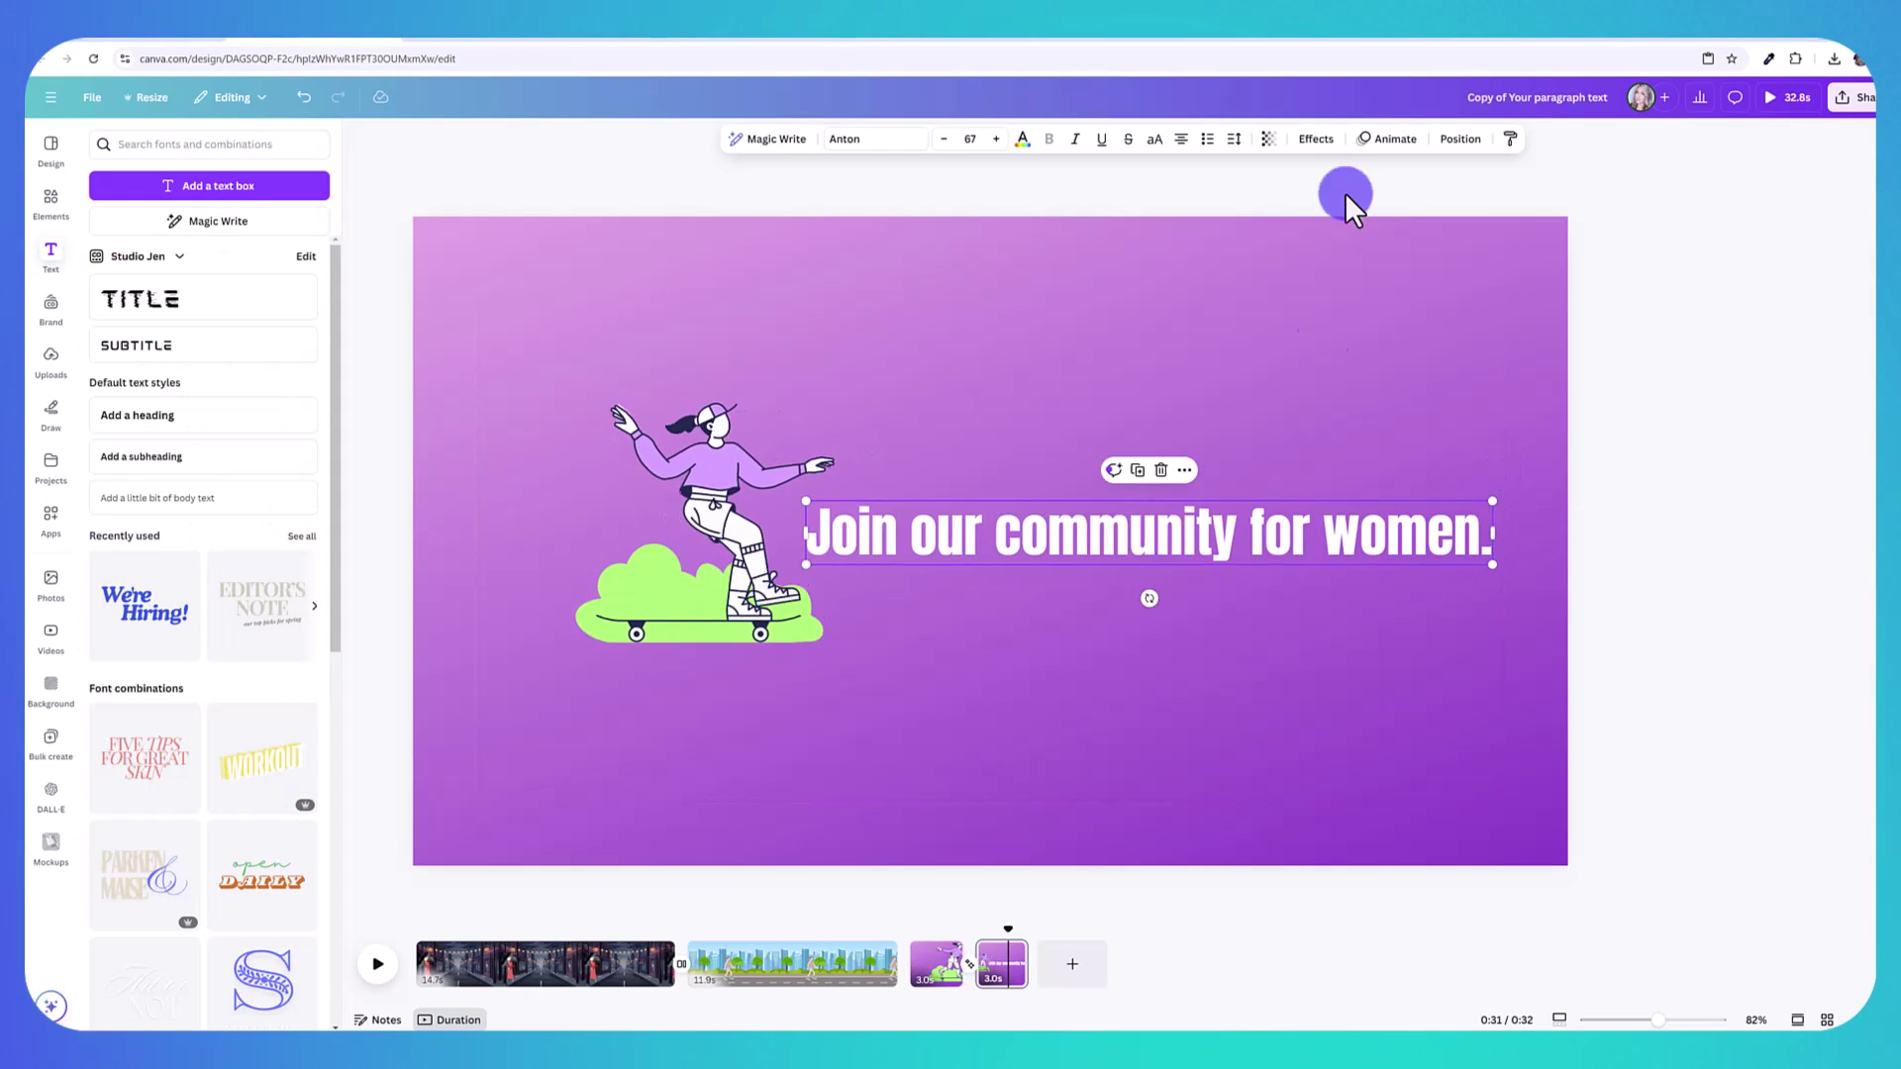
click(1317, 139)
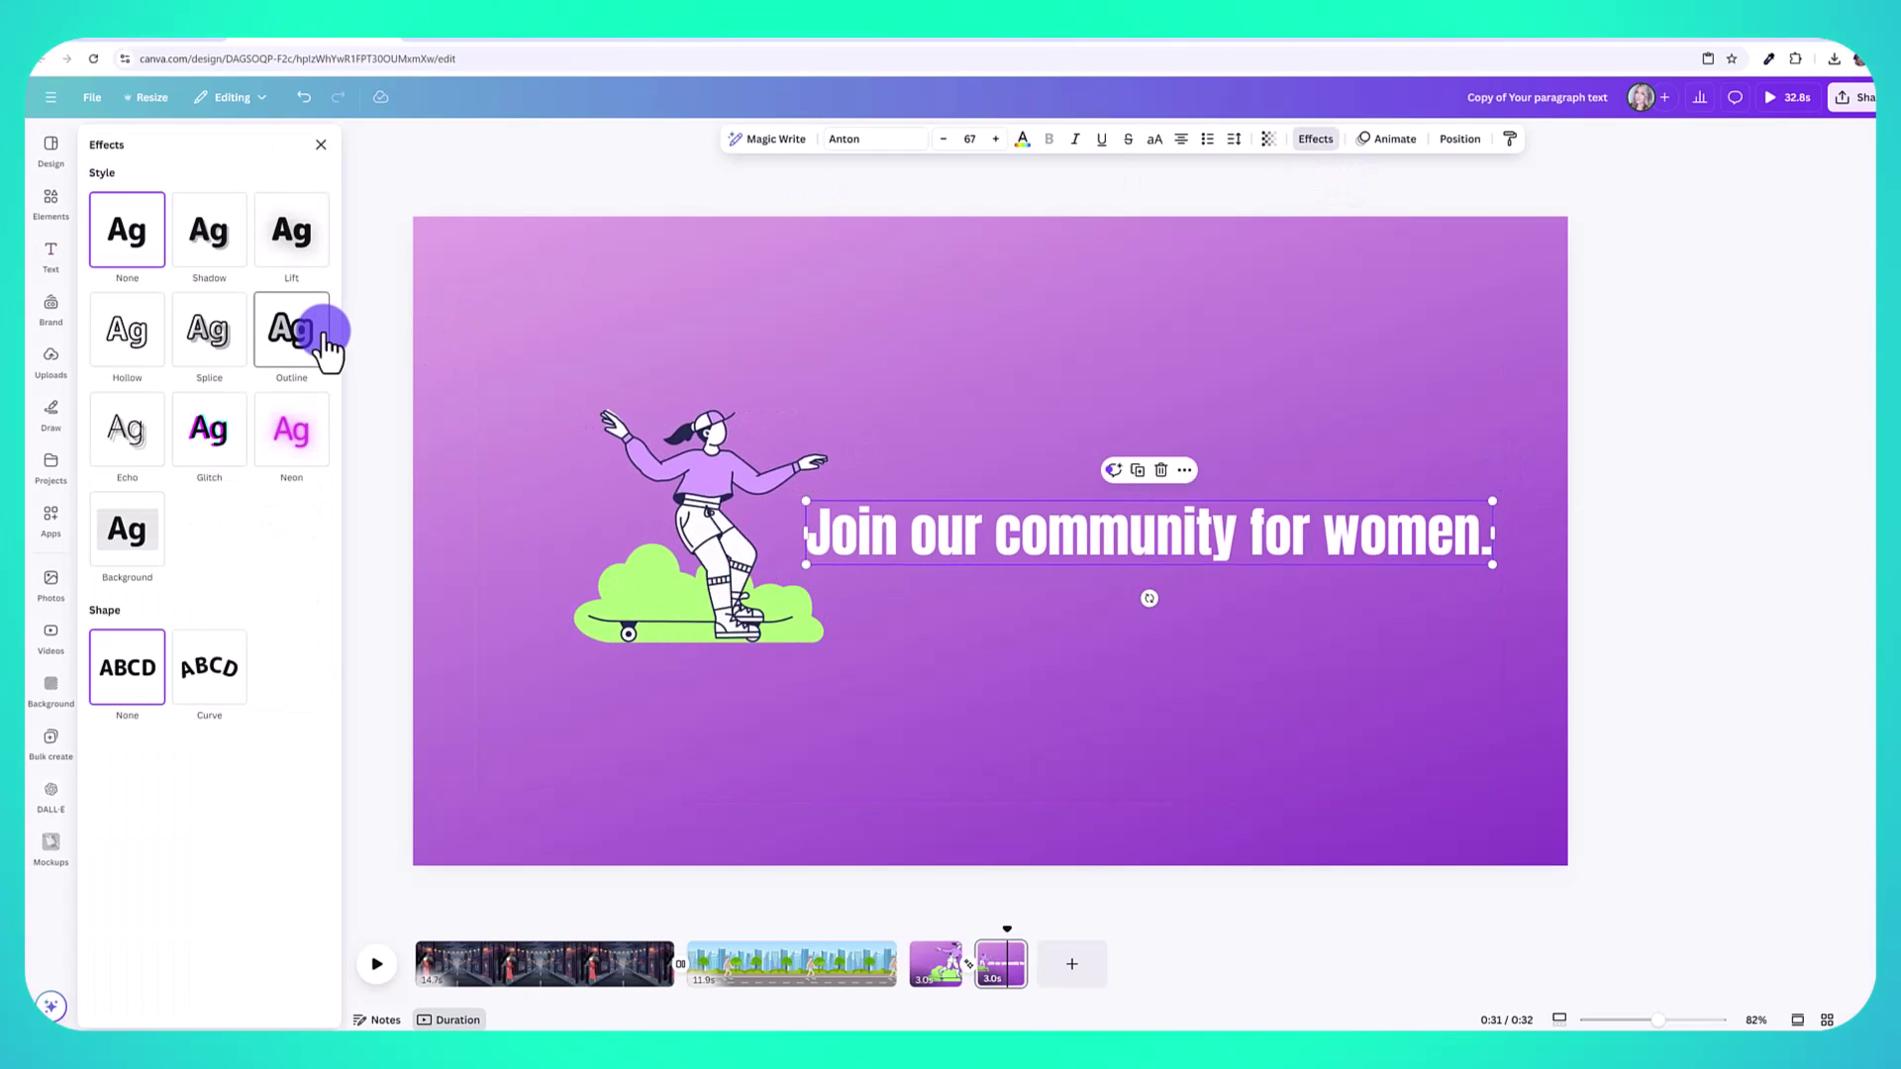
click(1044, 930)
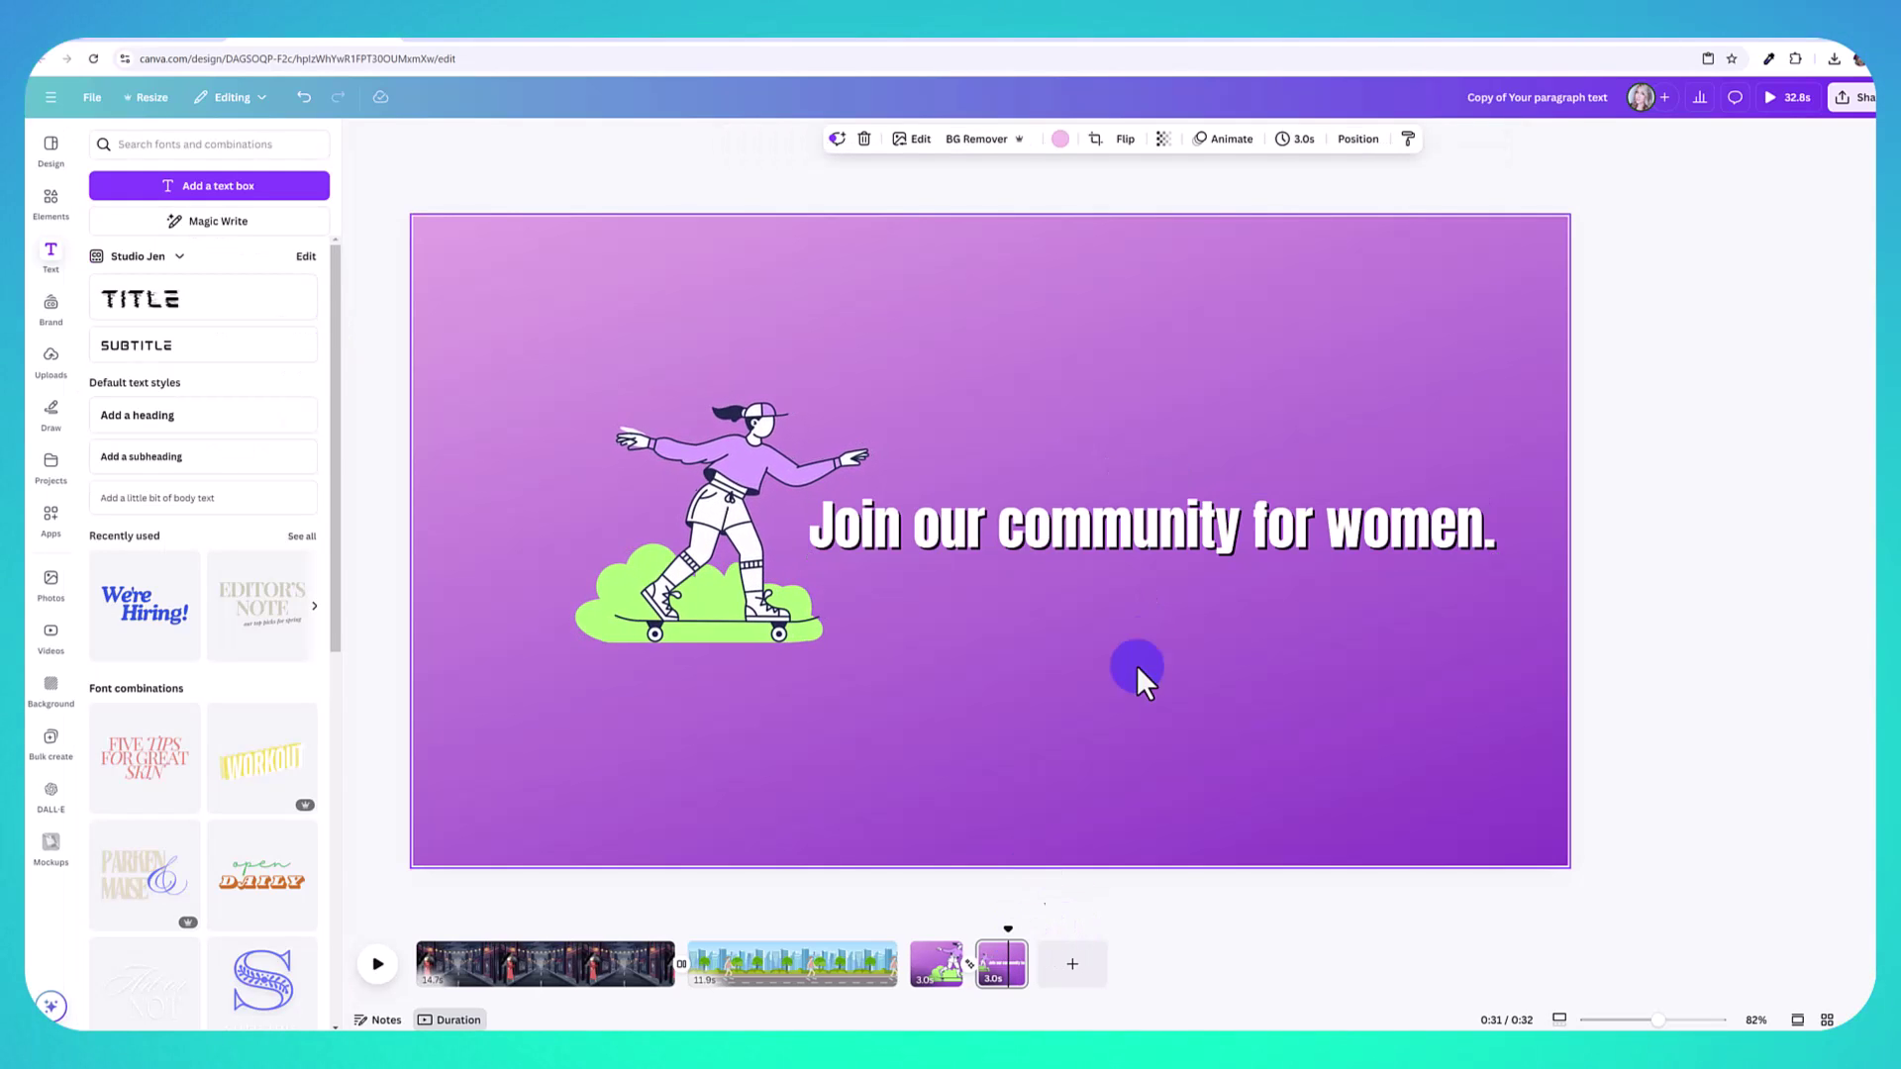
- Copy the "Join our community for women." text from the fourth page and paste it onto the third page
click(1131, 501)
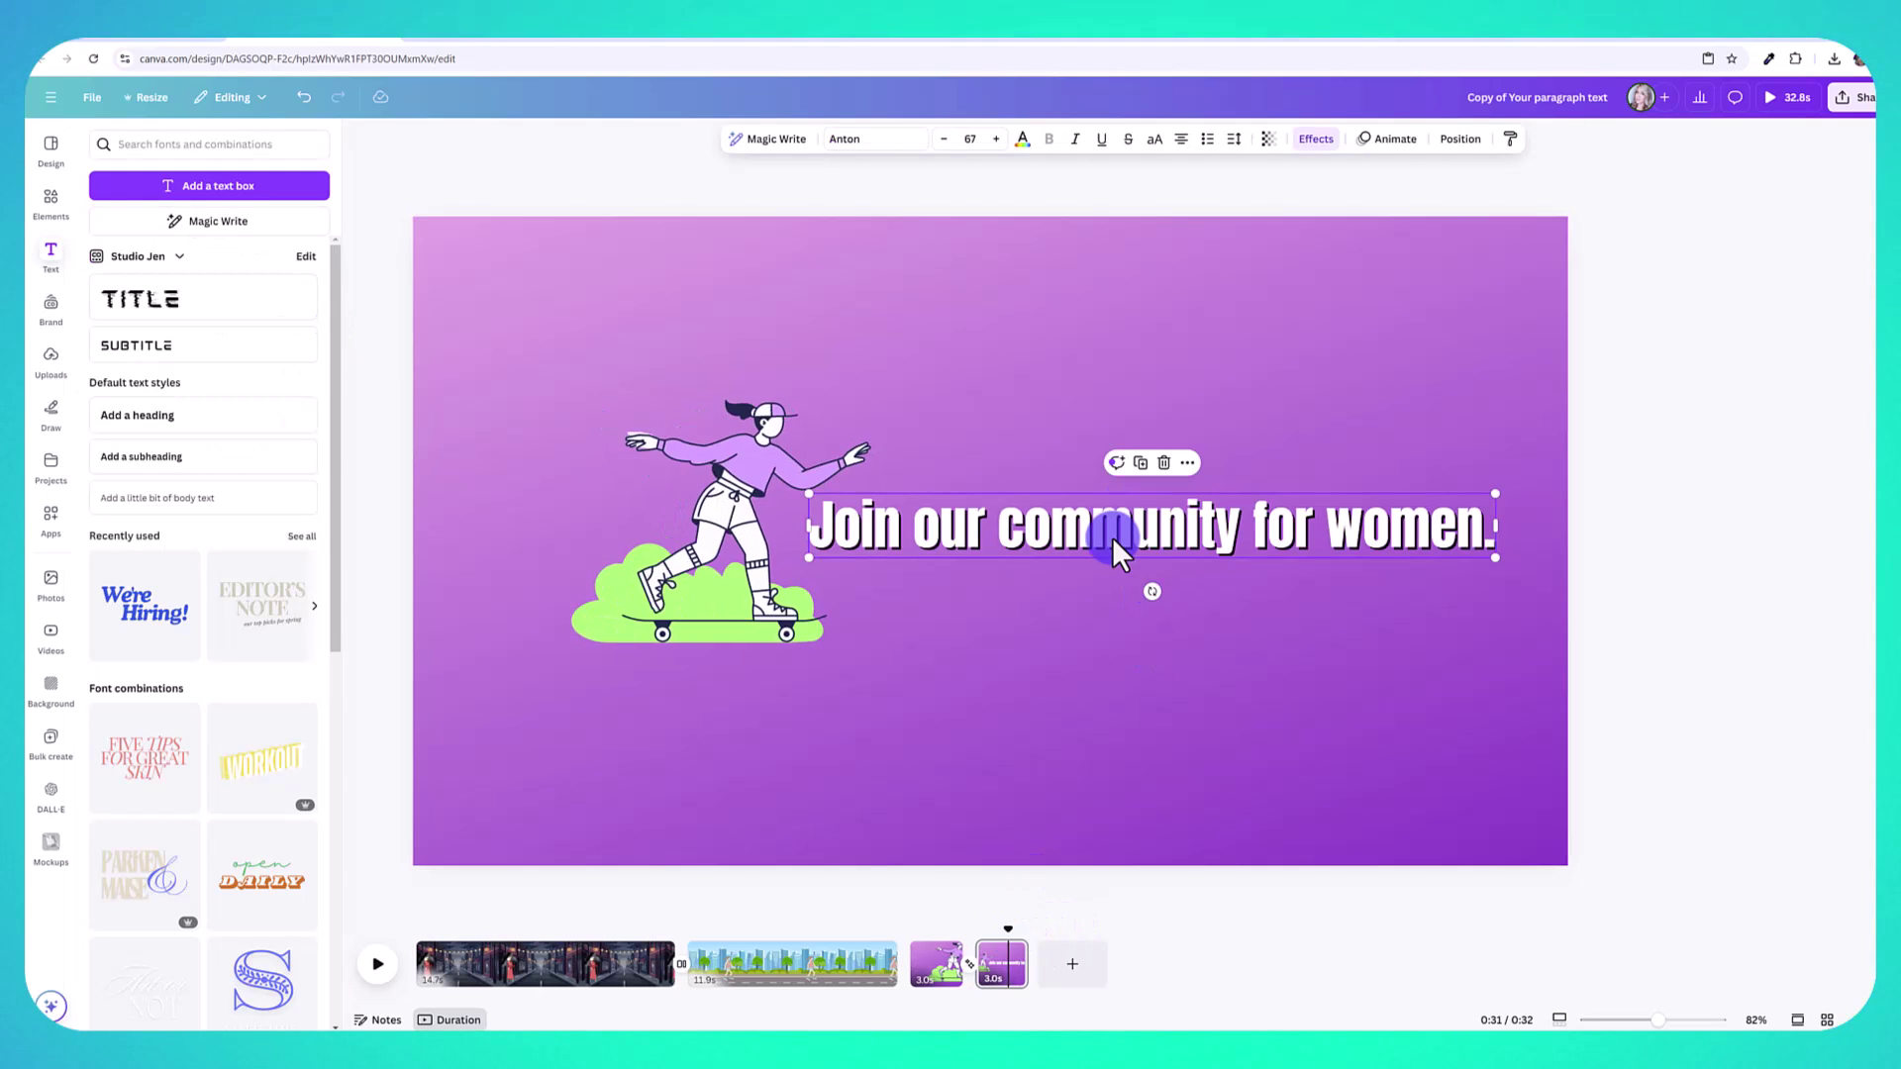
right_click(1055, 526)
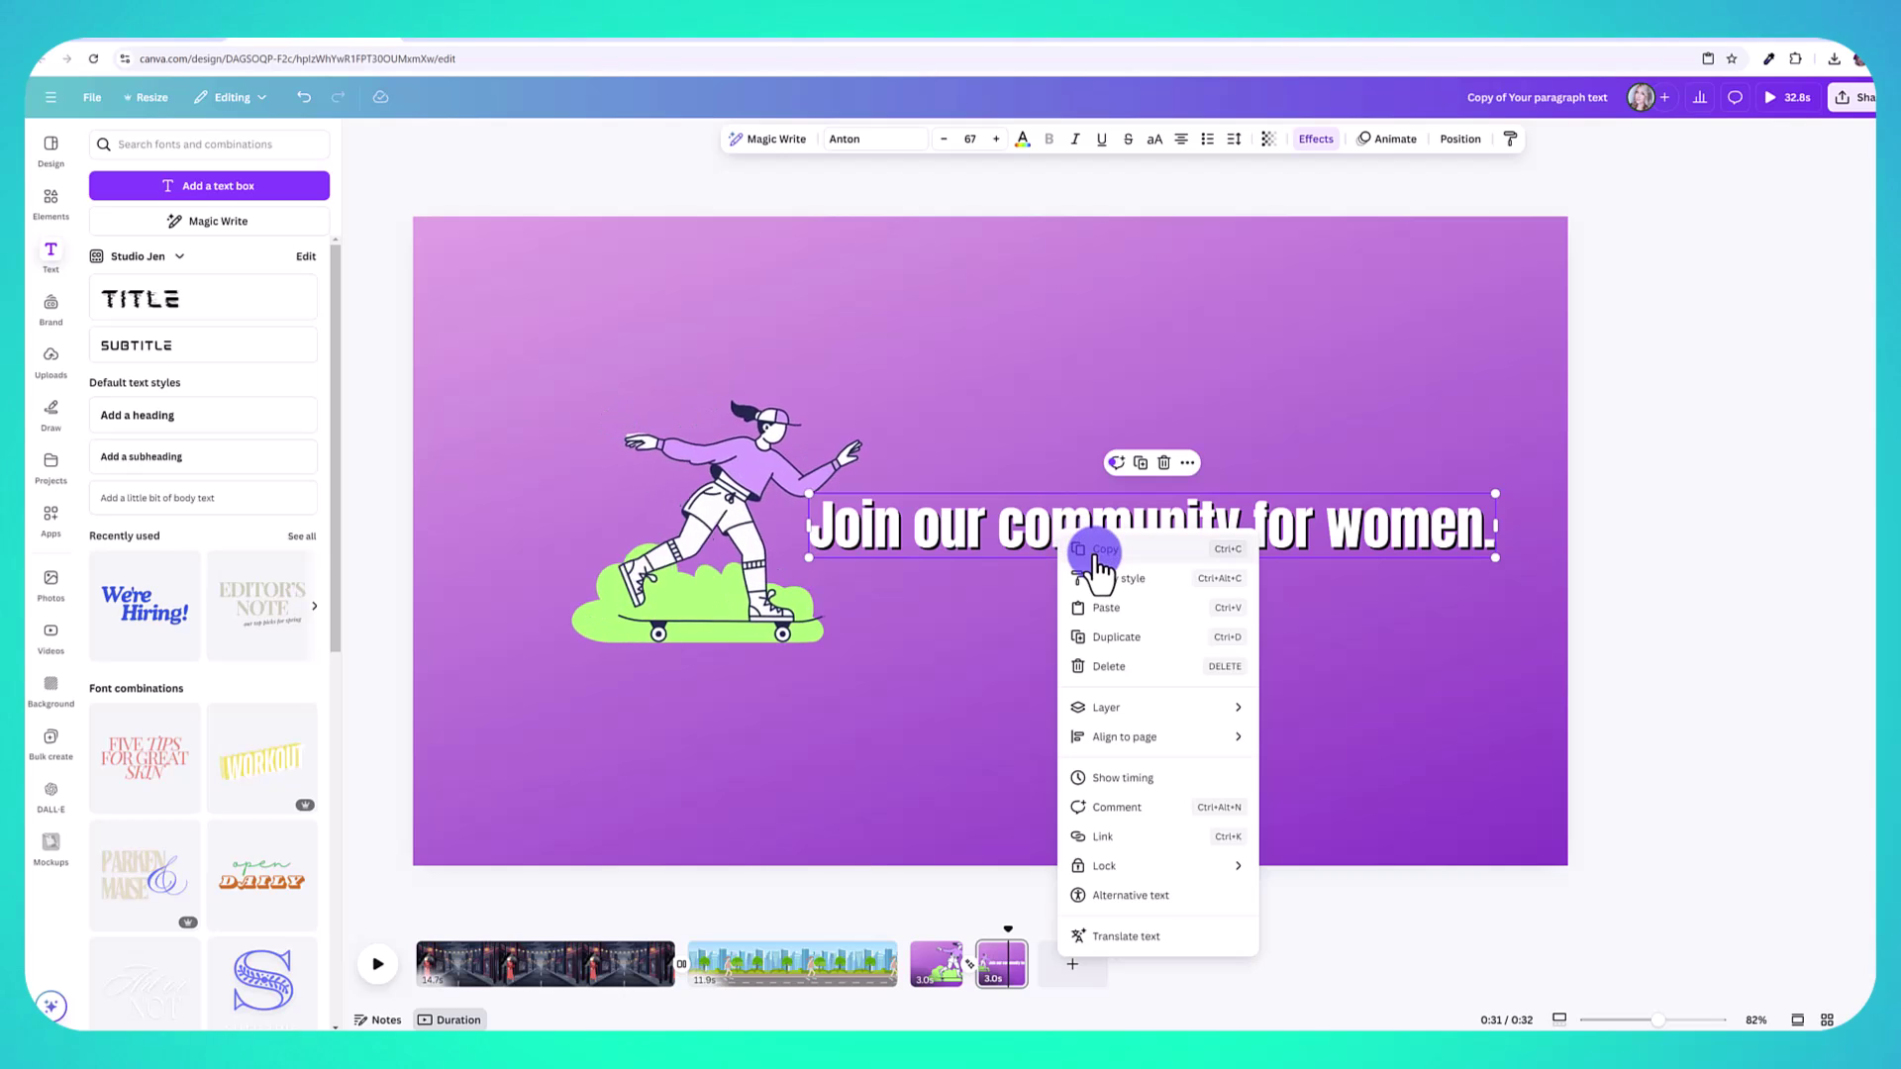
click(1095, 553)
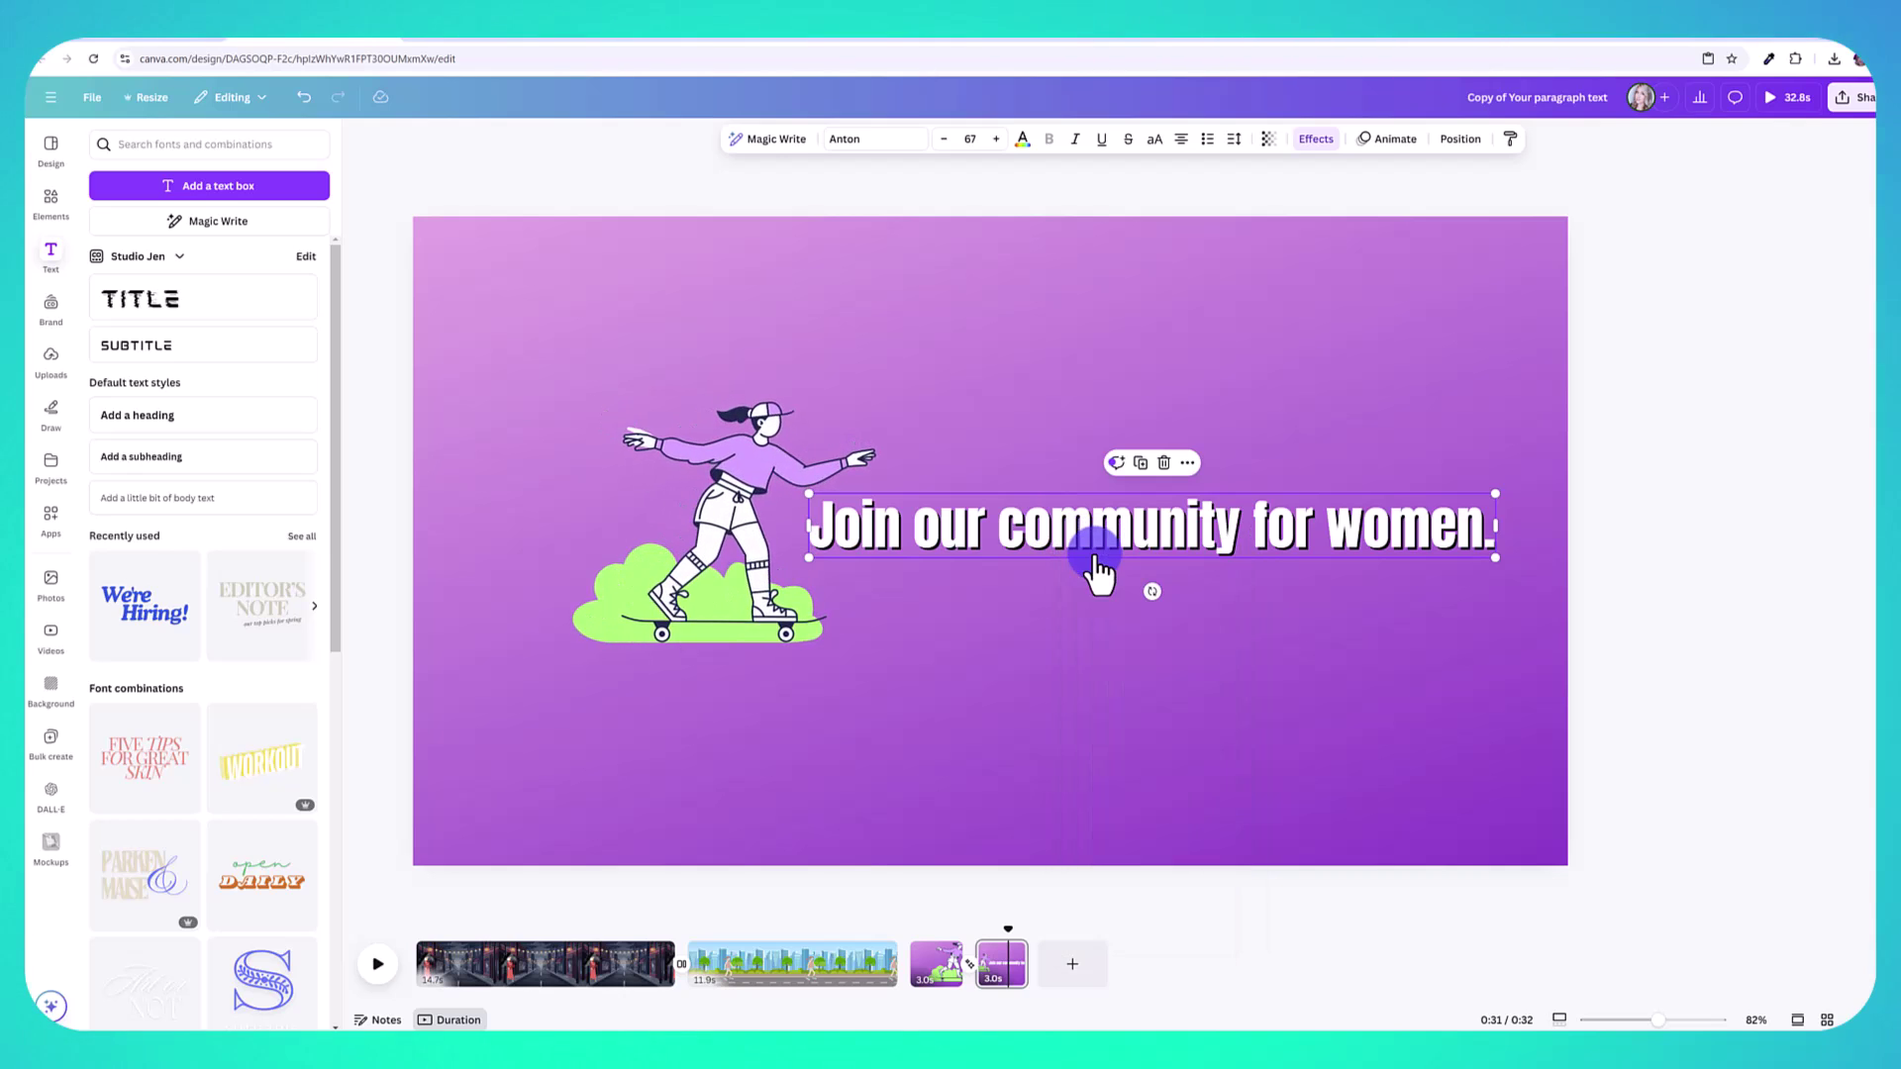
click(936, 971)
right_click(691, 555)
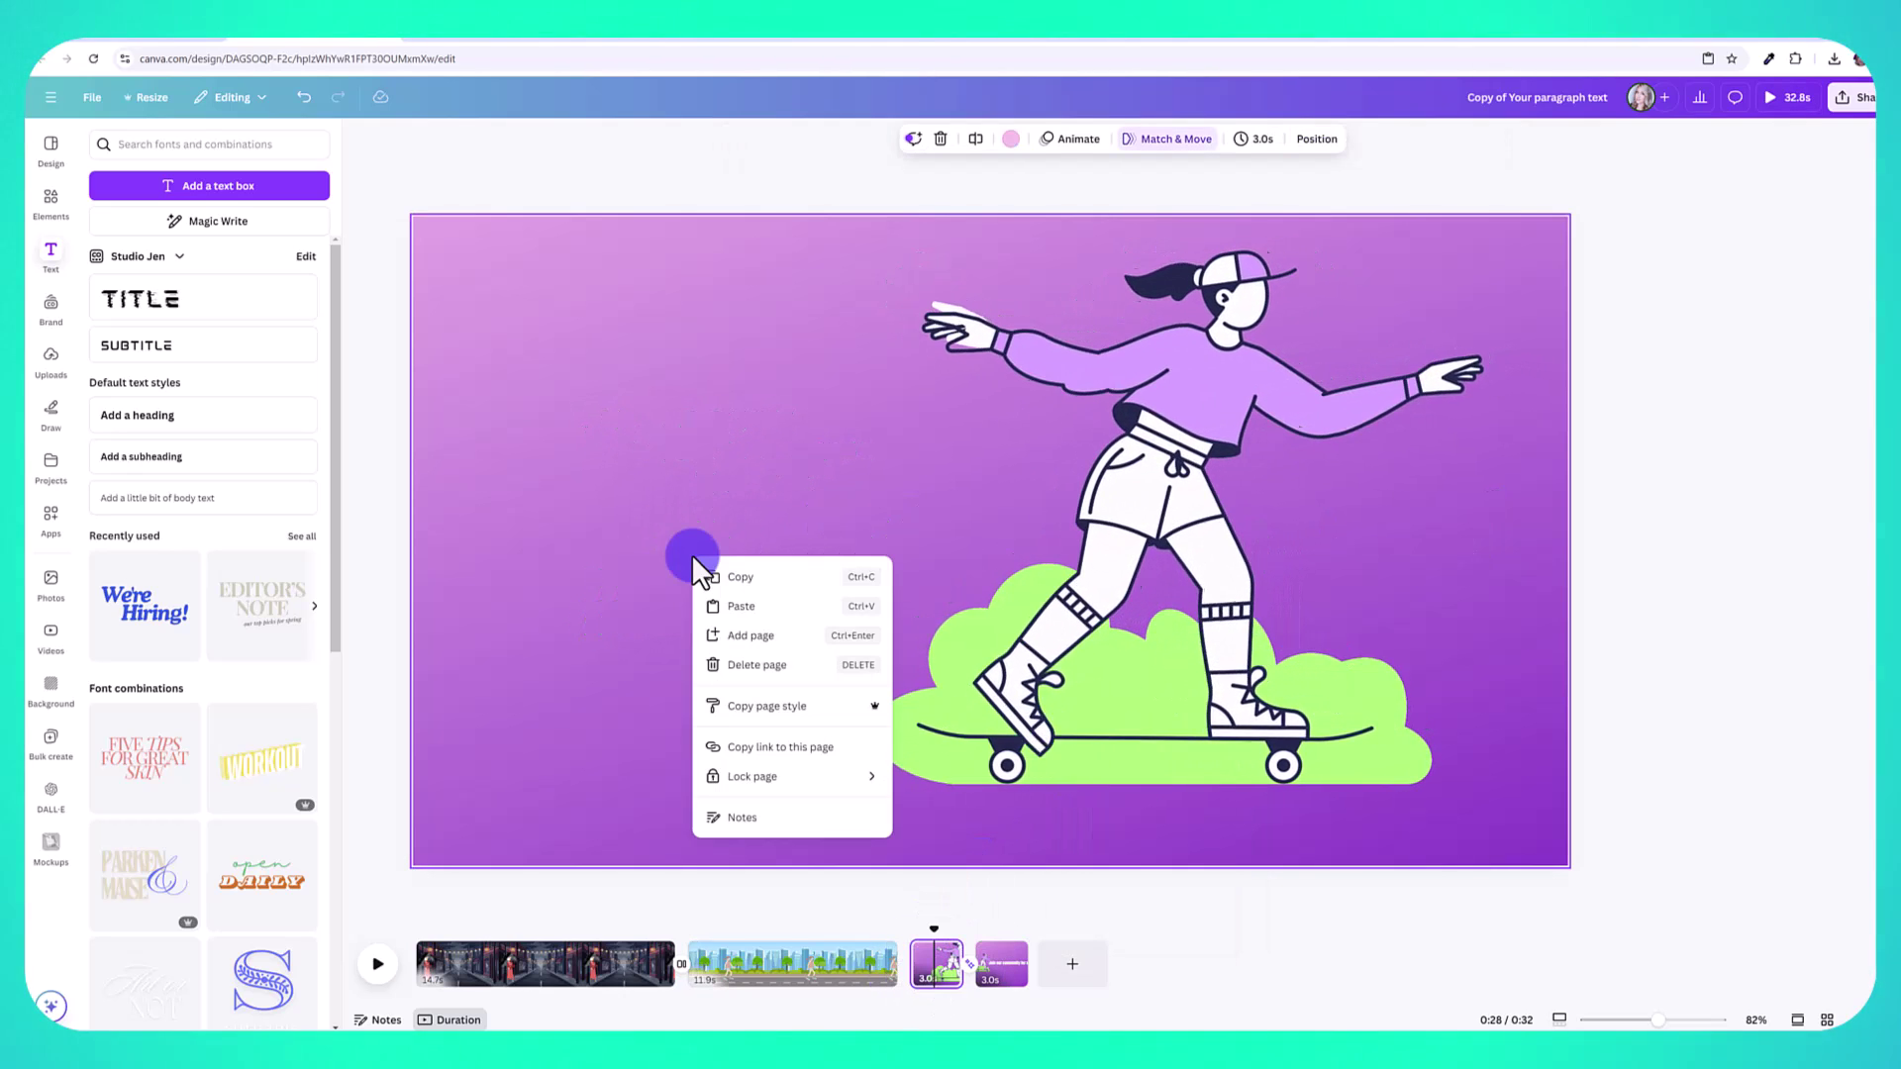
click(720, 608)
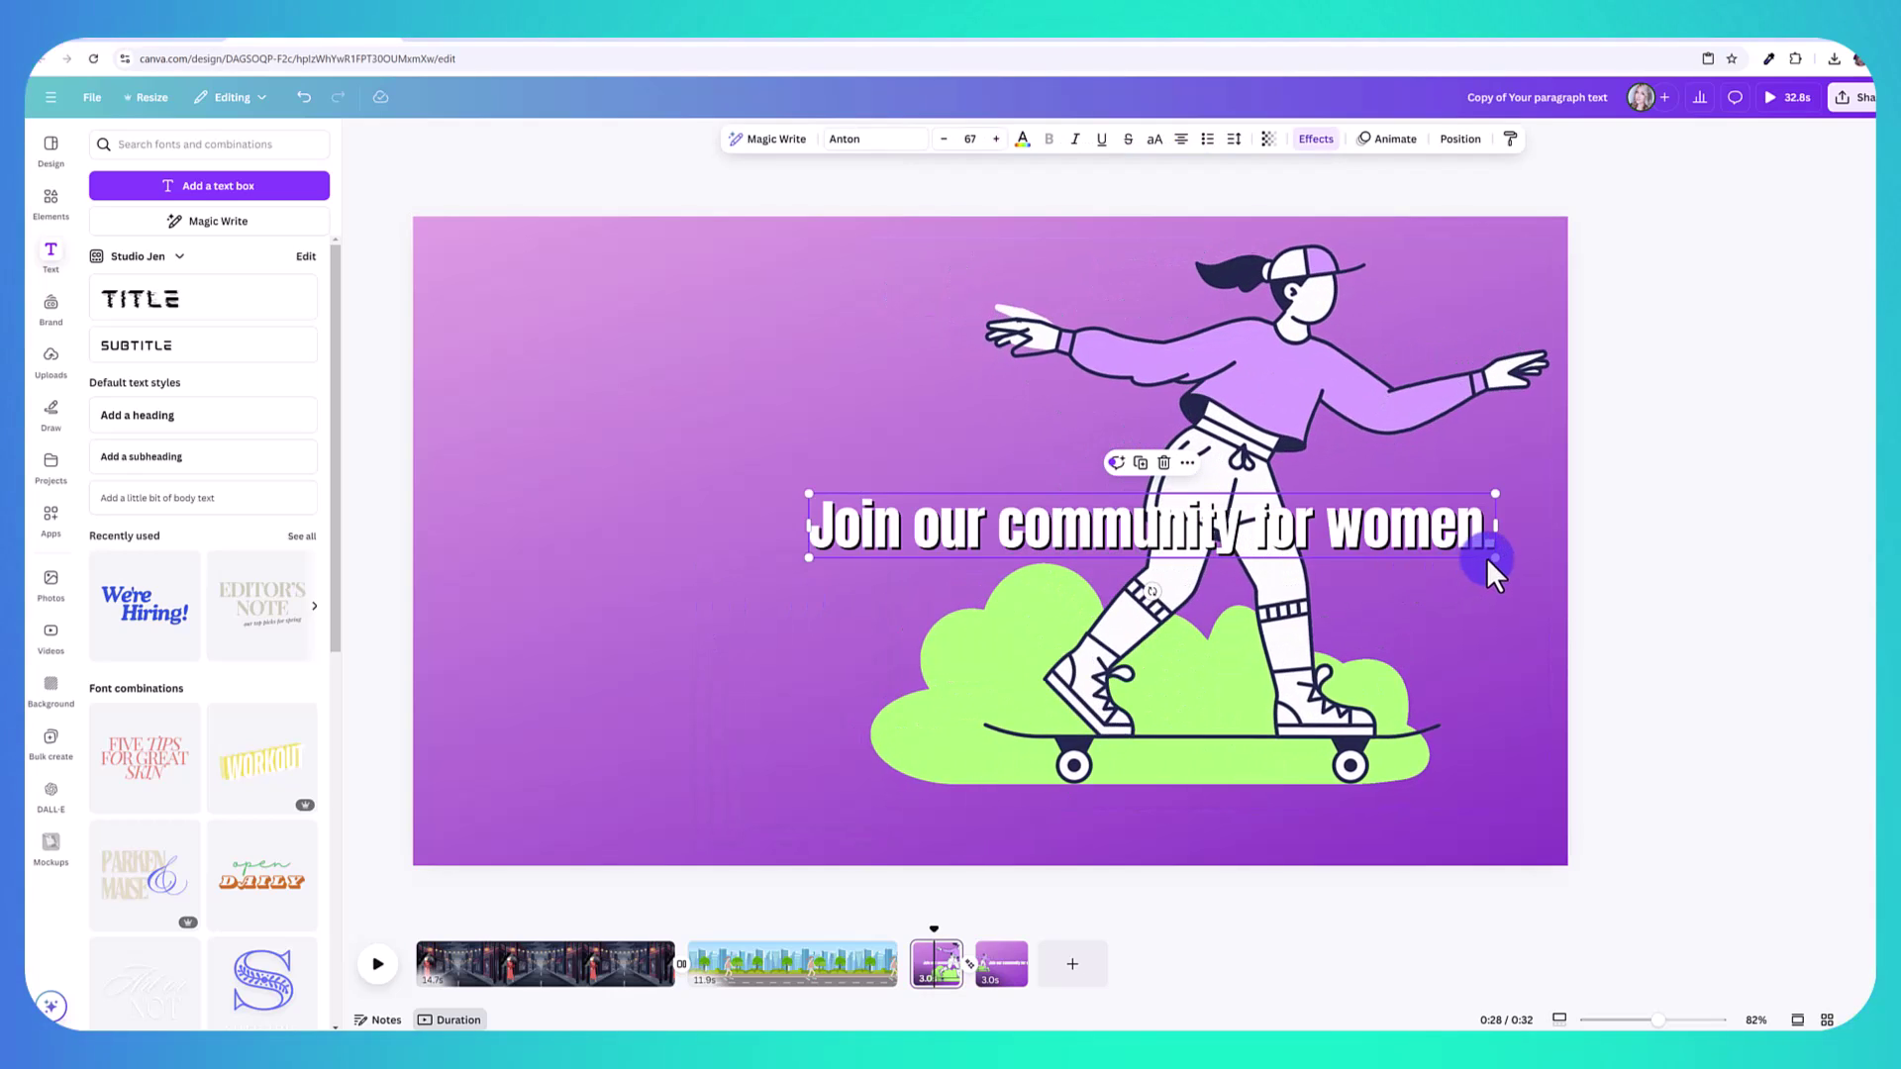
- Shrink the pasted text to size 20.6, place it left of the large skateboarder, and play back the text animation
drag(1462, 557, 1020, 513)
drag(948, 467, 778, 516)
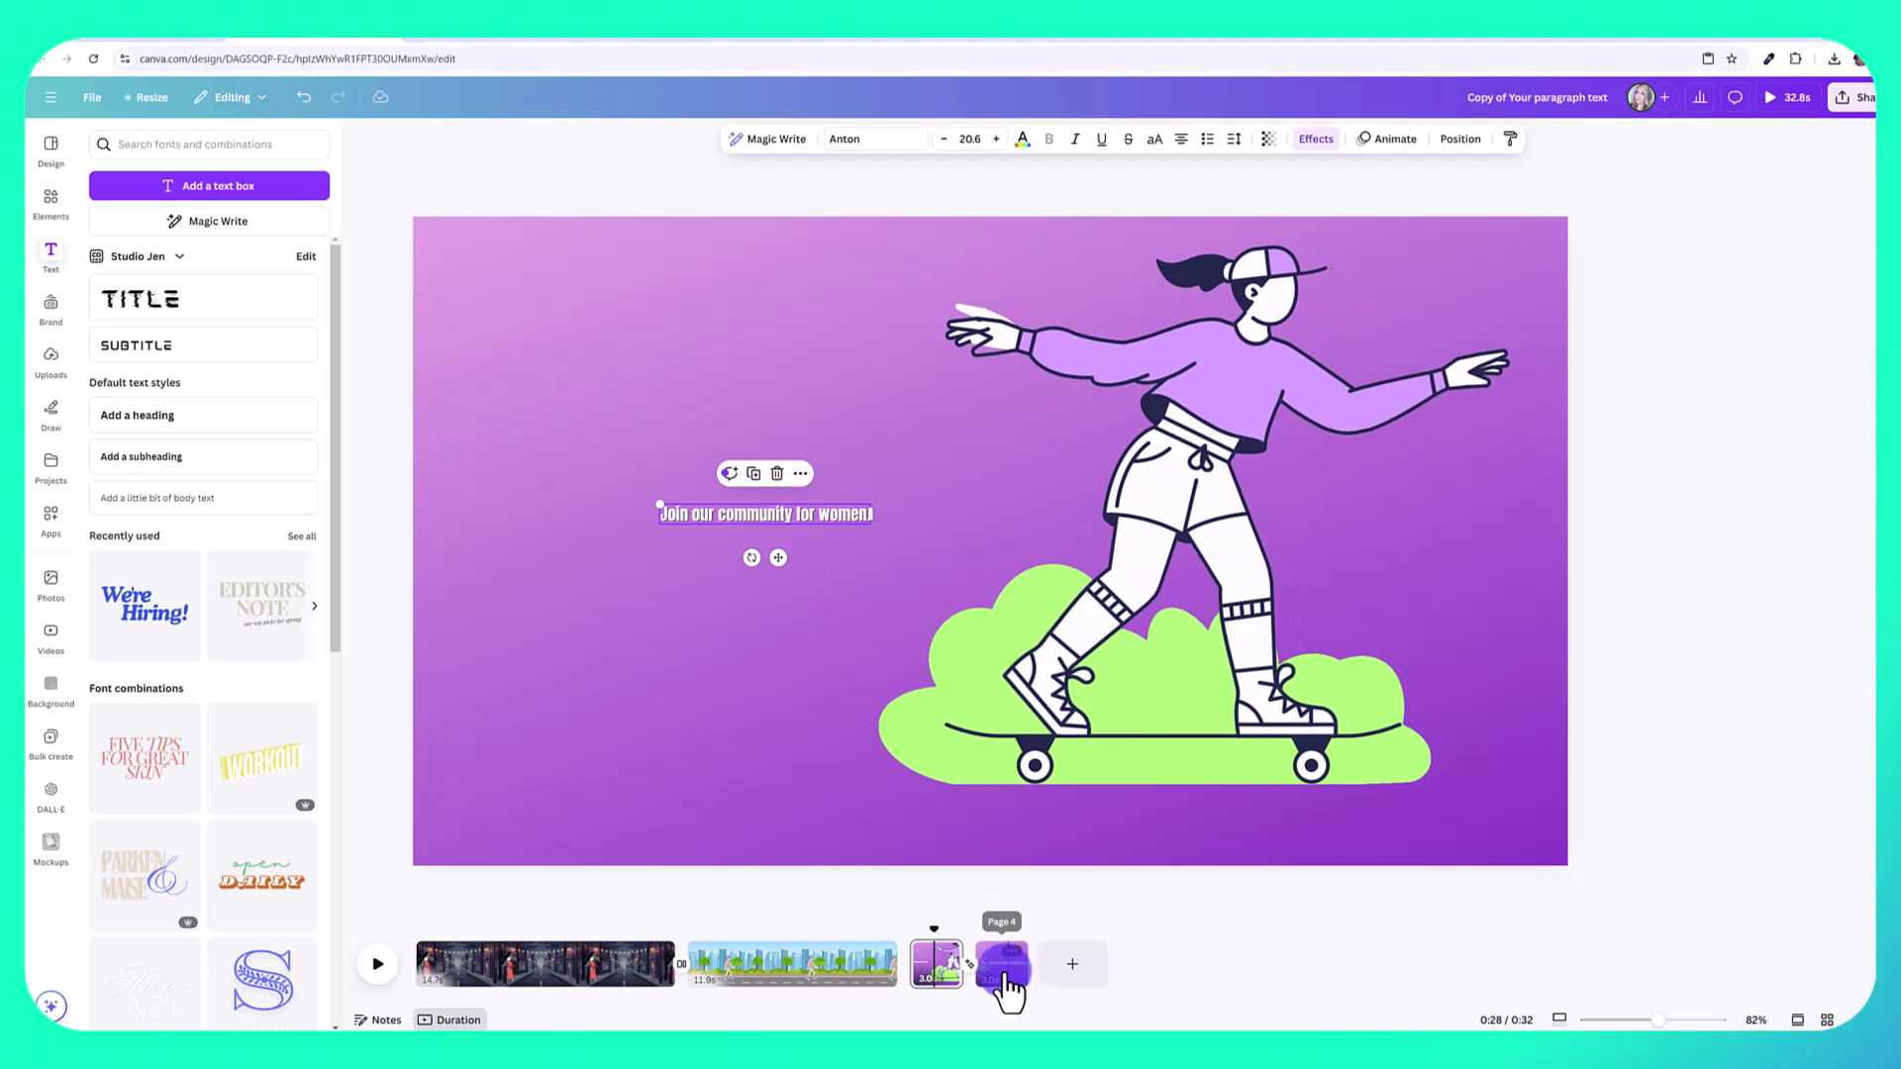
click(957, 899)
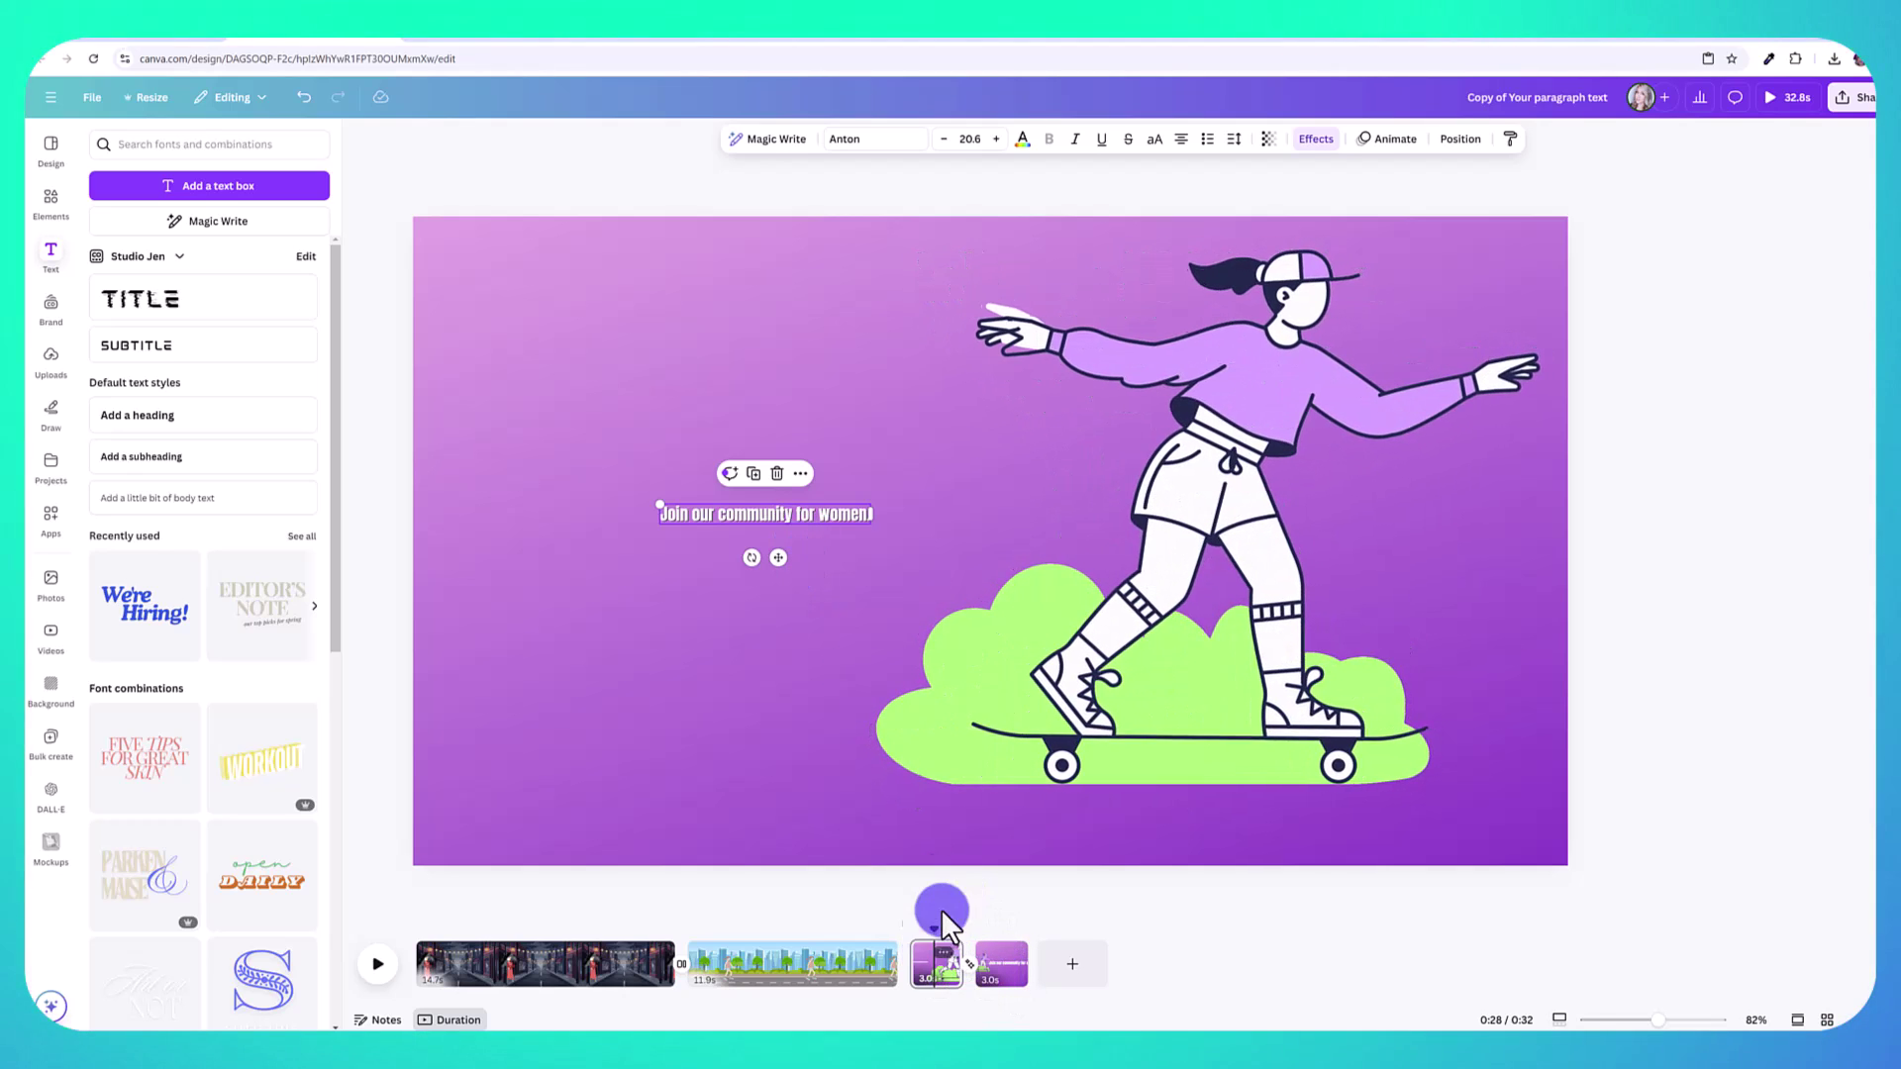
click(372, 970)
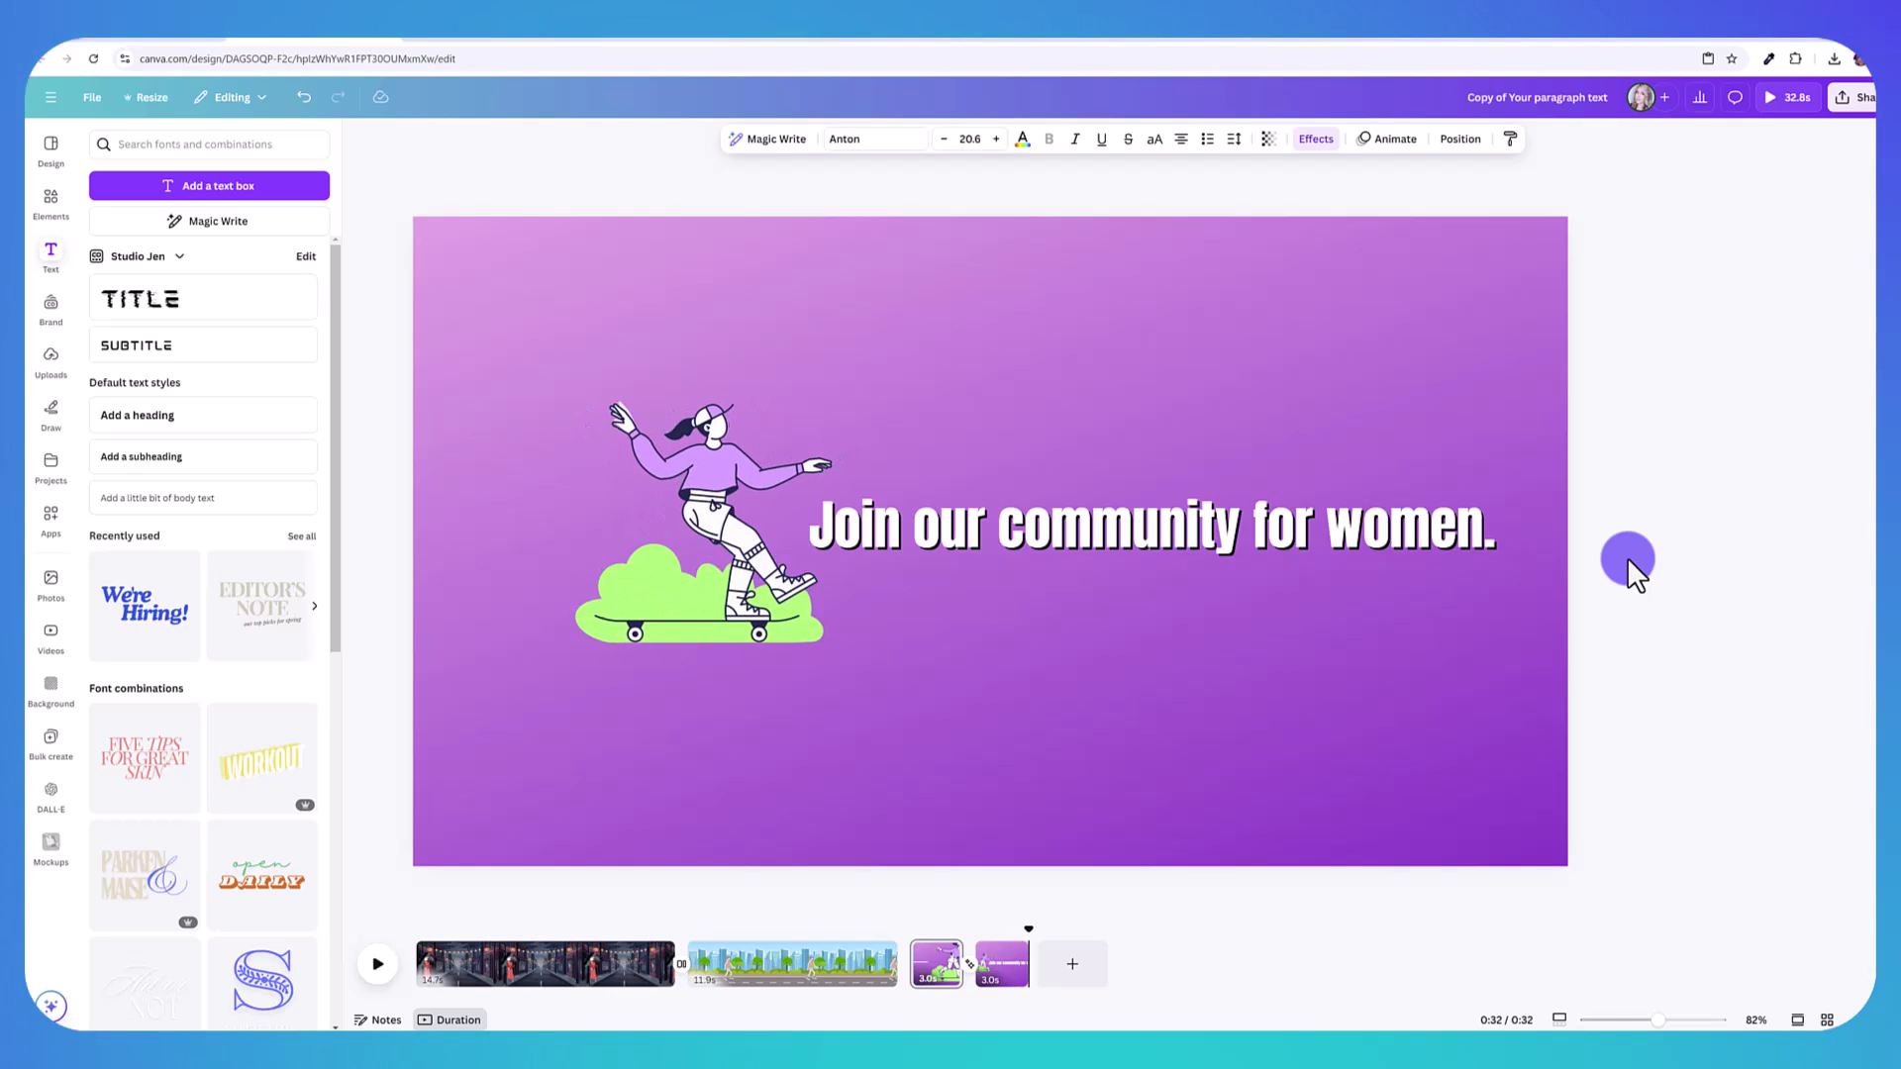
- Add the text "Walk your path with purpose." across the sky of the city street page in white Anton, size 92, with a blue outline
click(1061, 864)
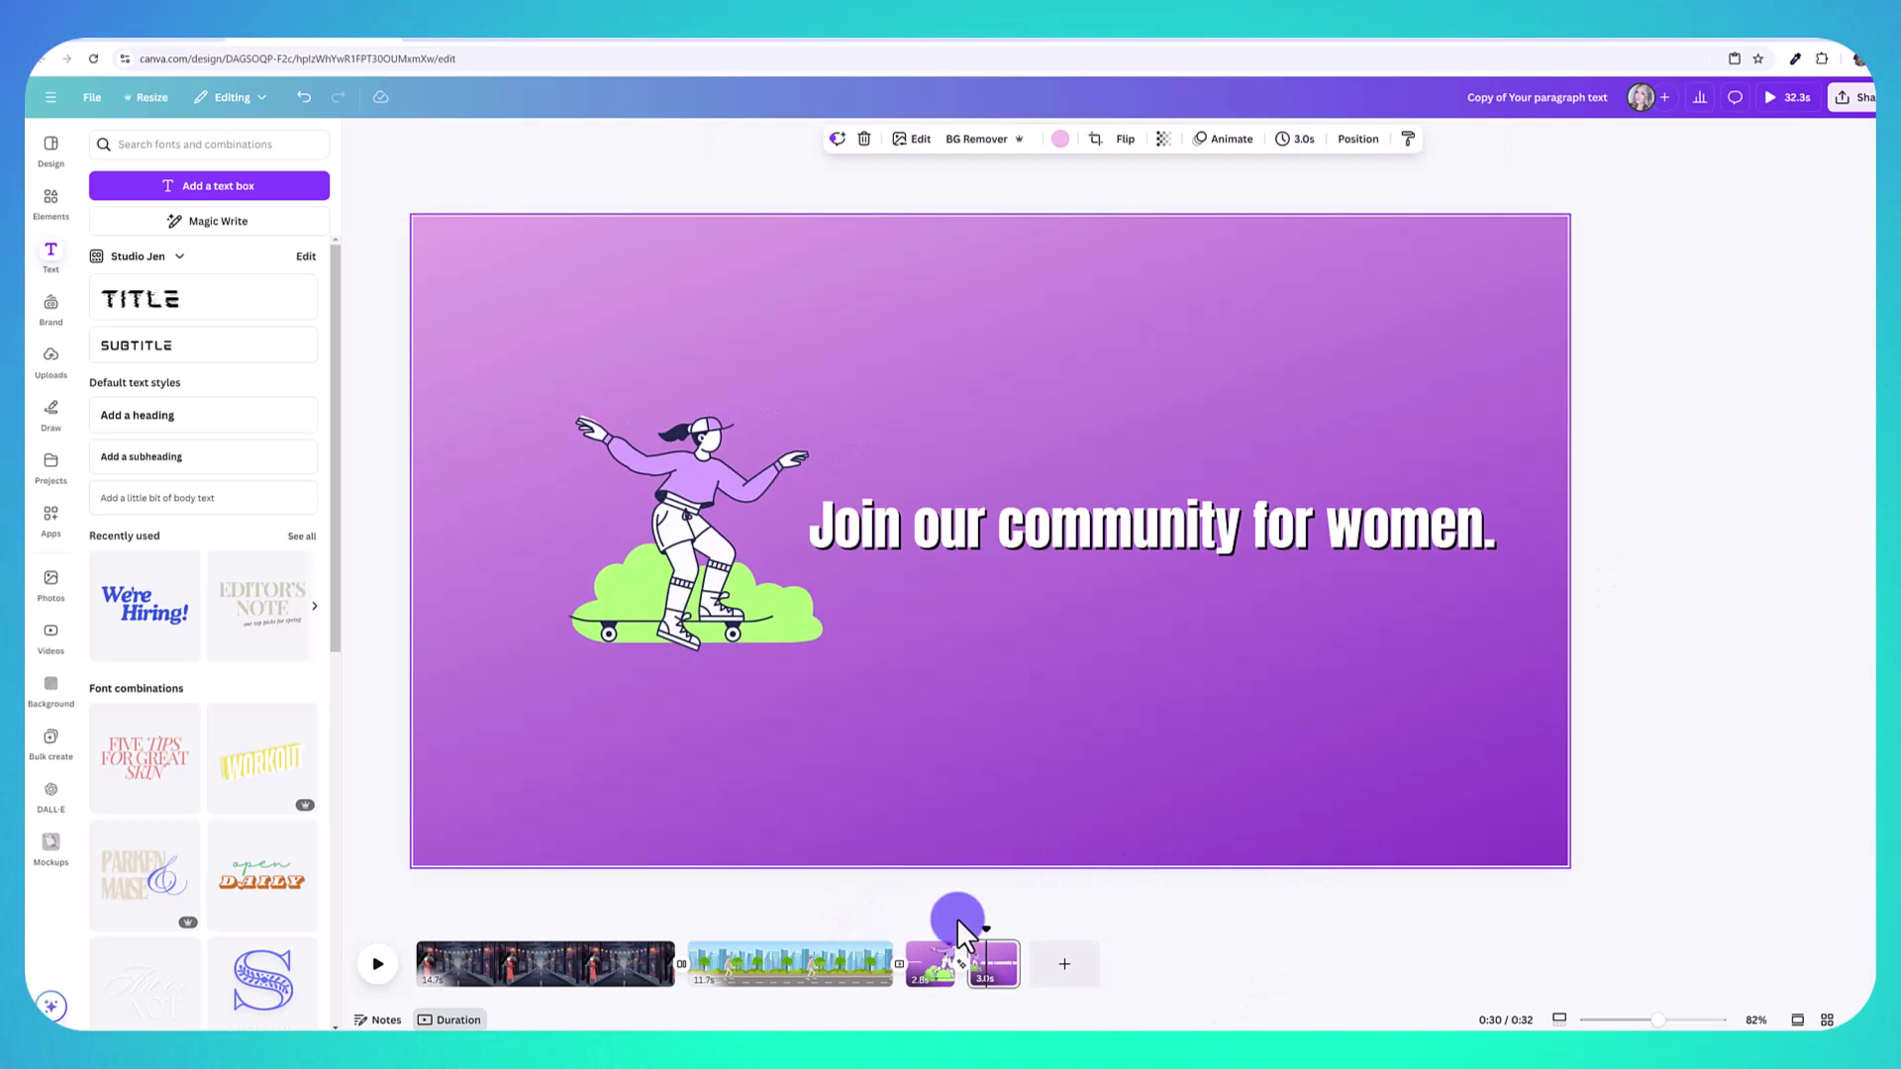
click(782, 966)
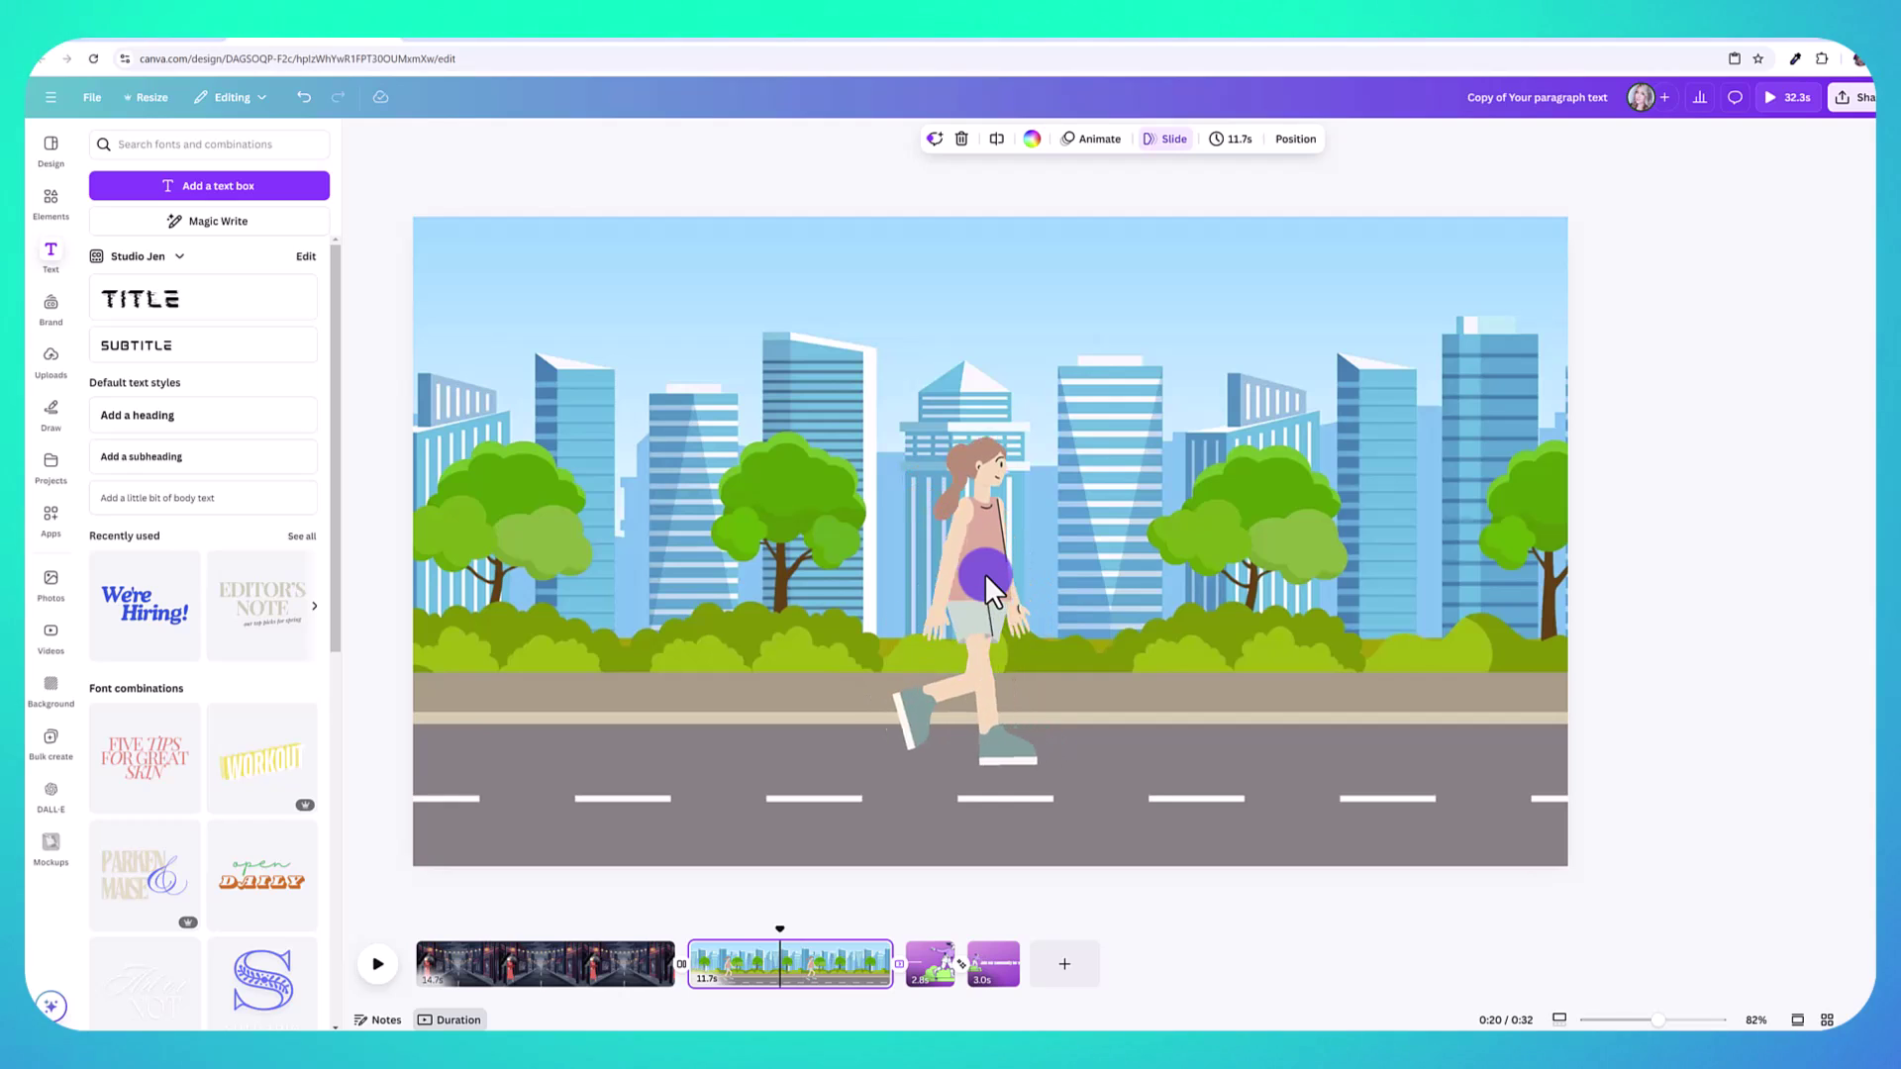
click(296, 203)
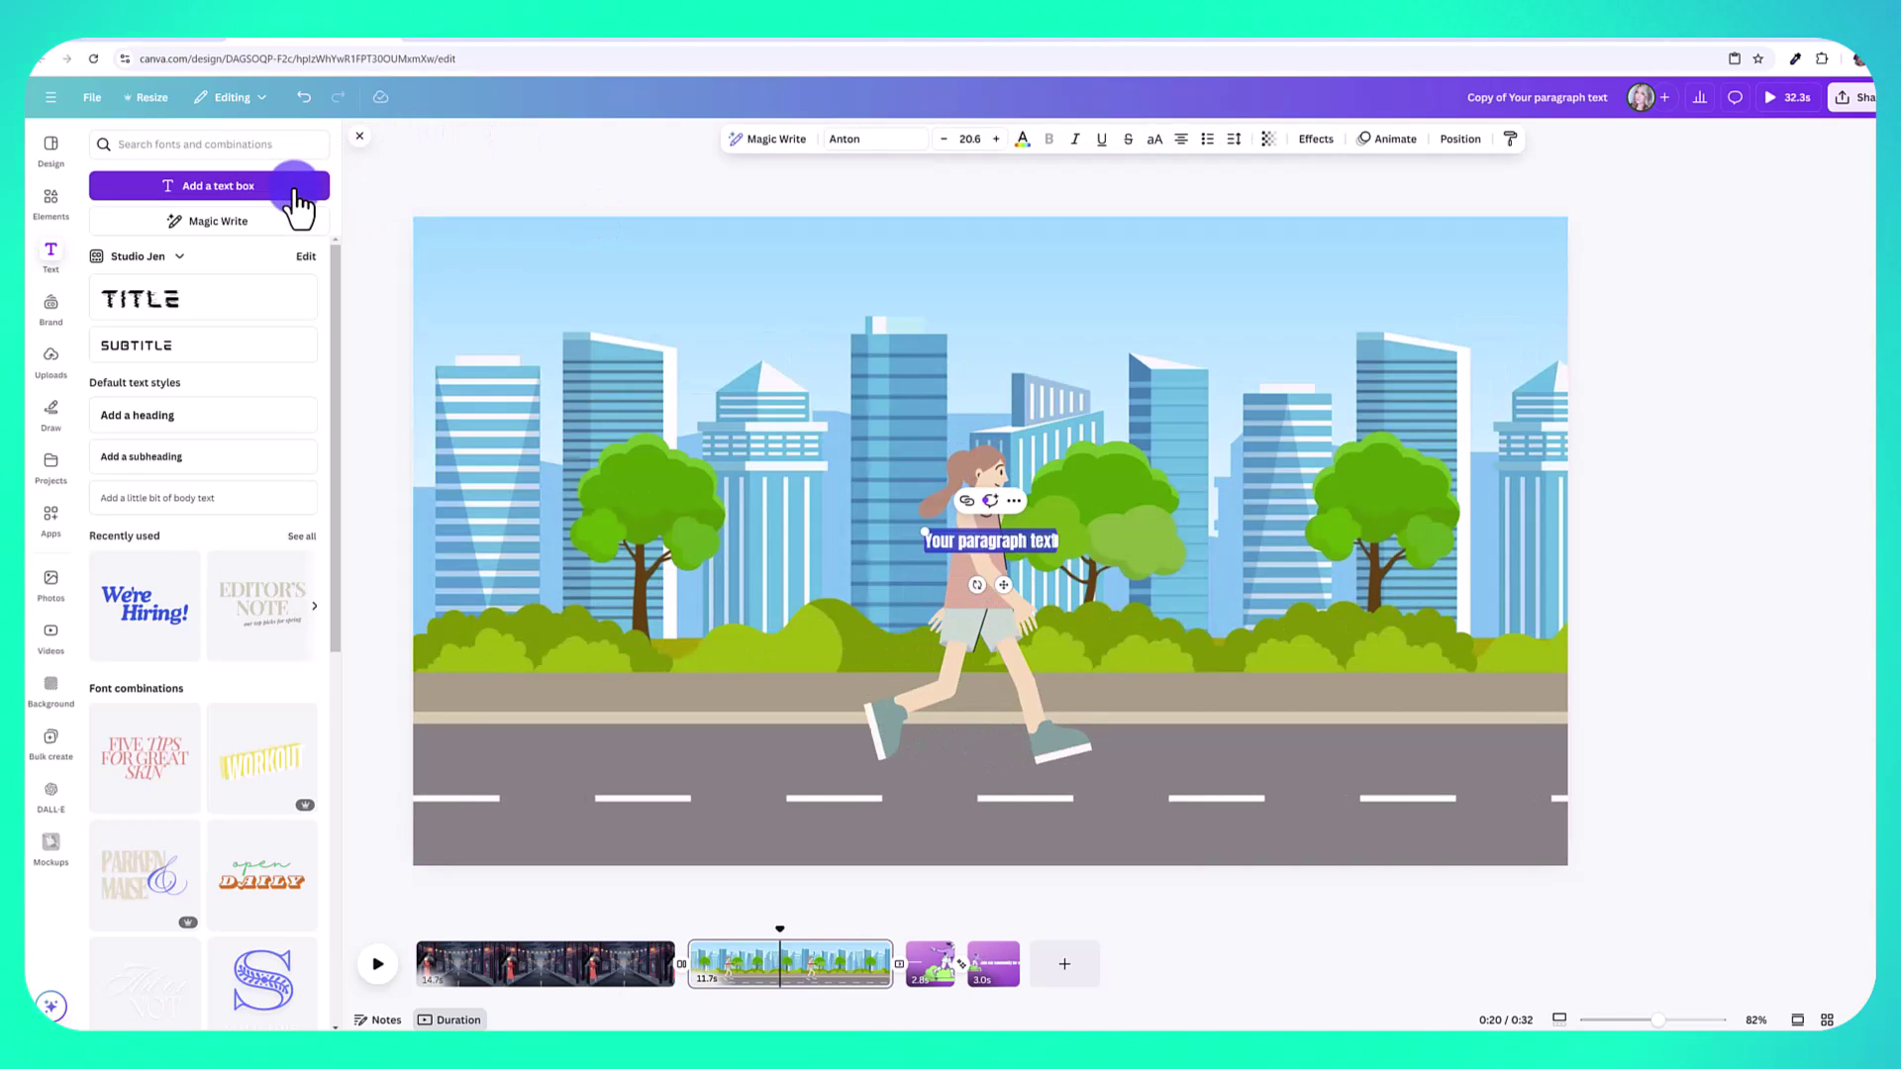
text(Walk your path with purpose)
drag(882, 535, 466, 492)
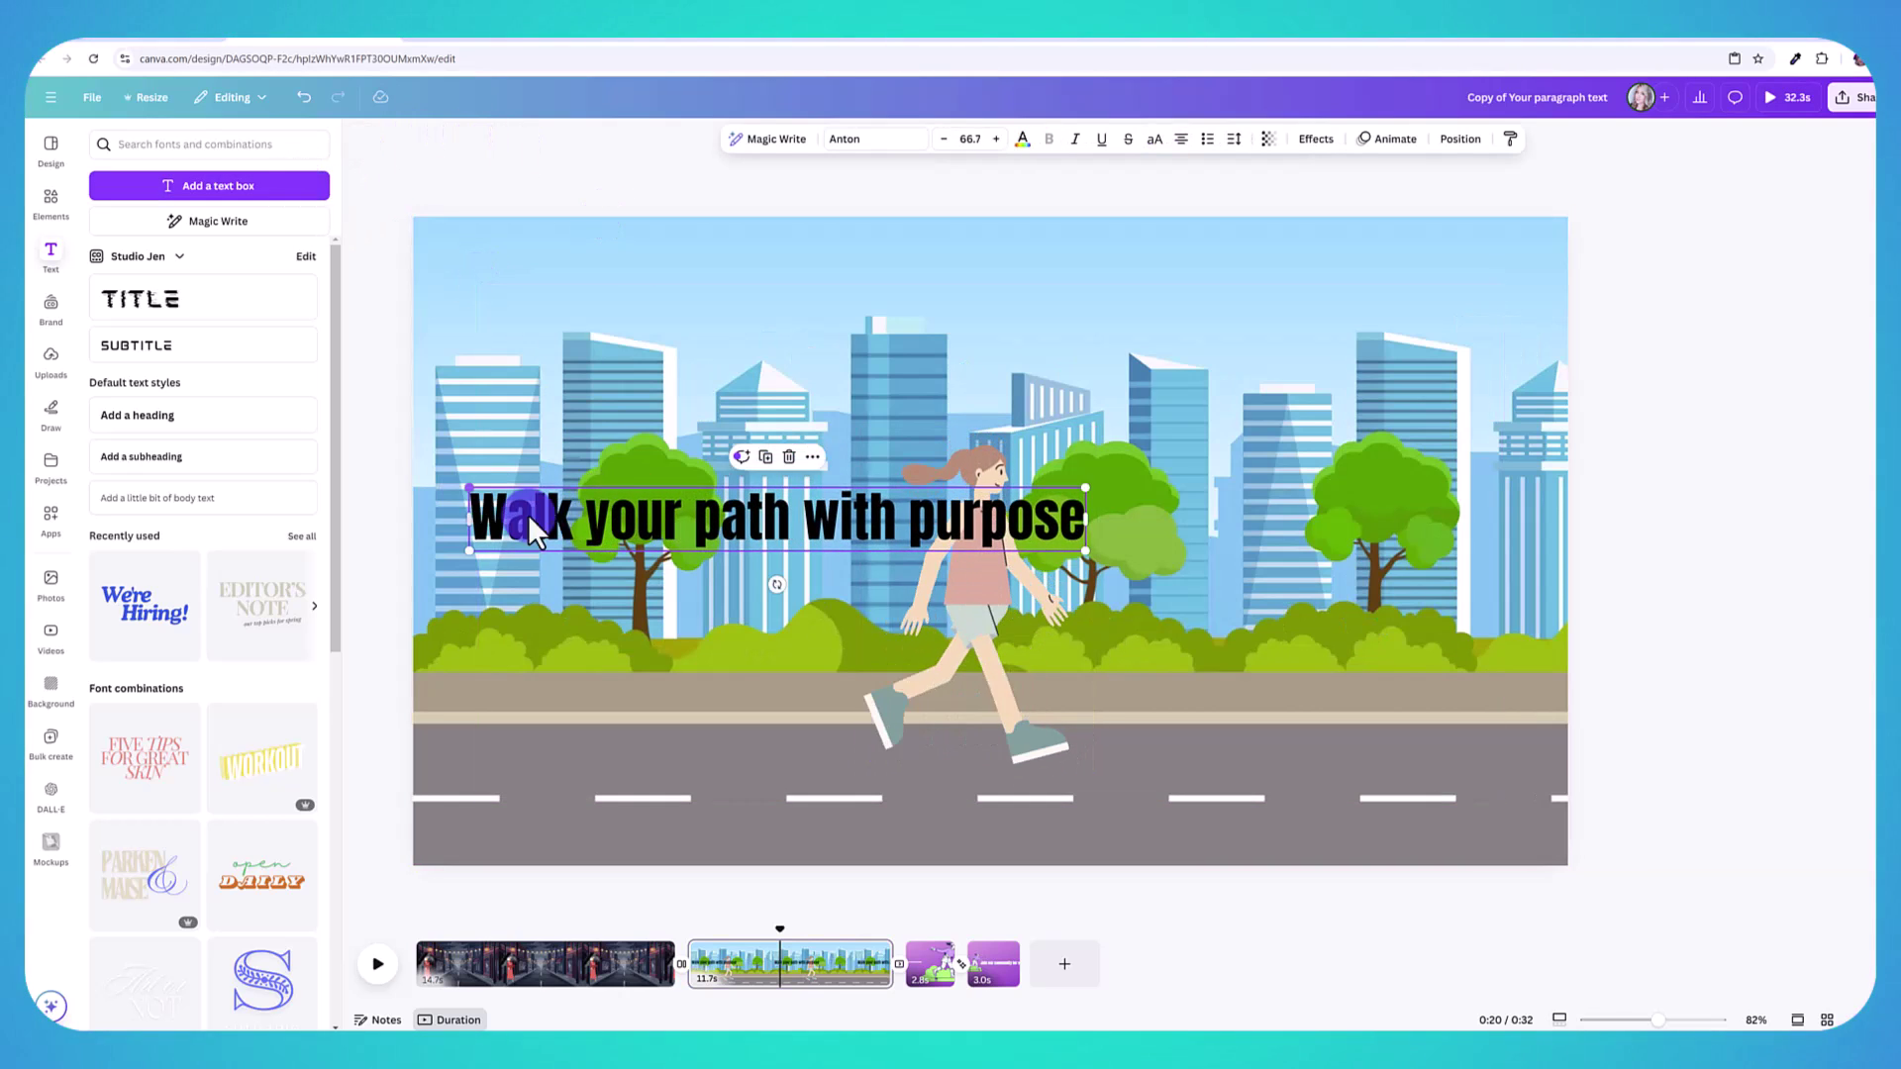
drag(683, 464, 769, 373)
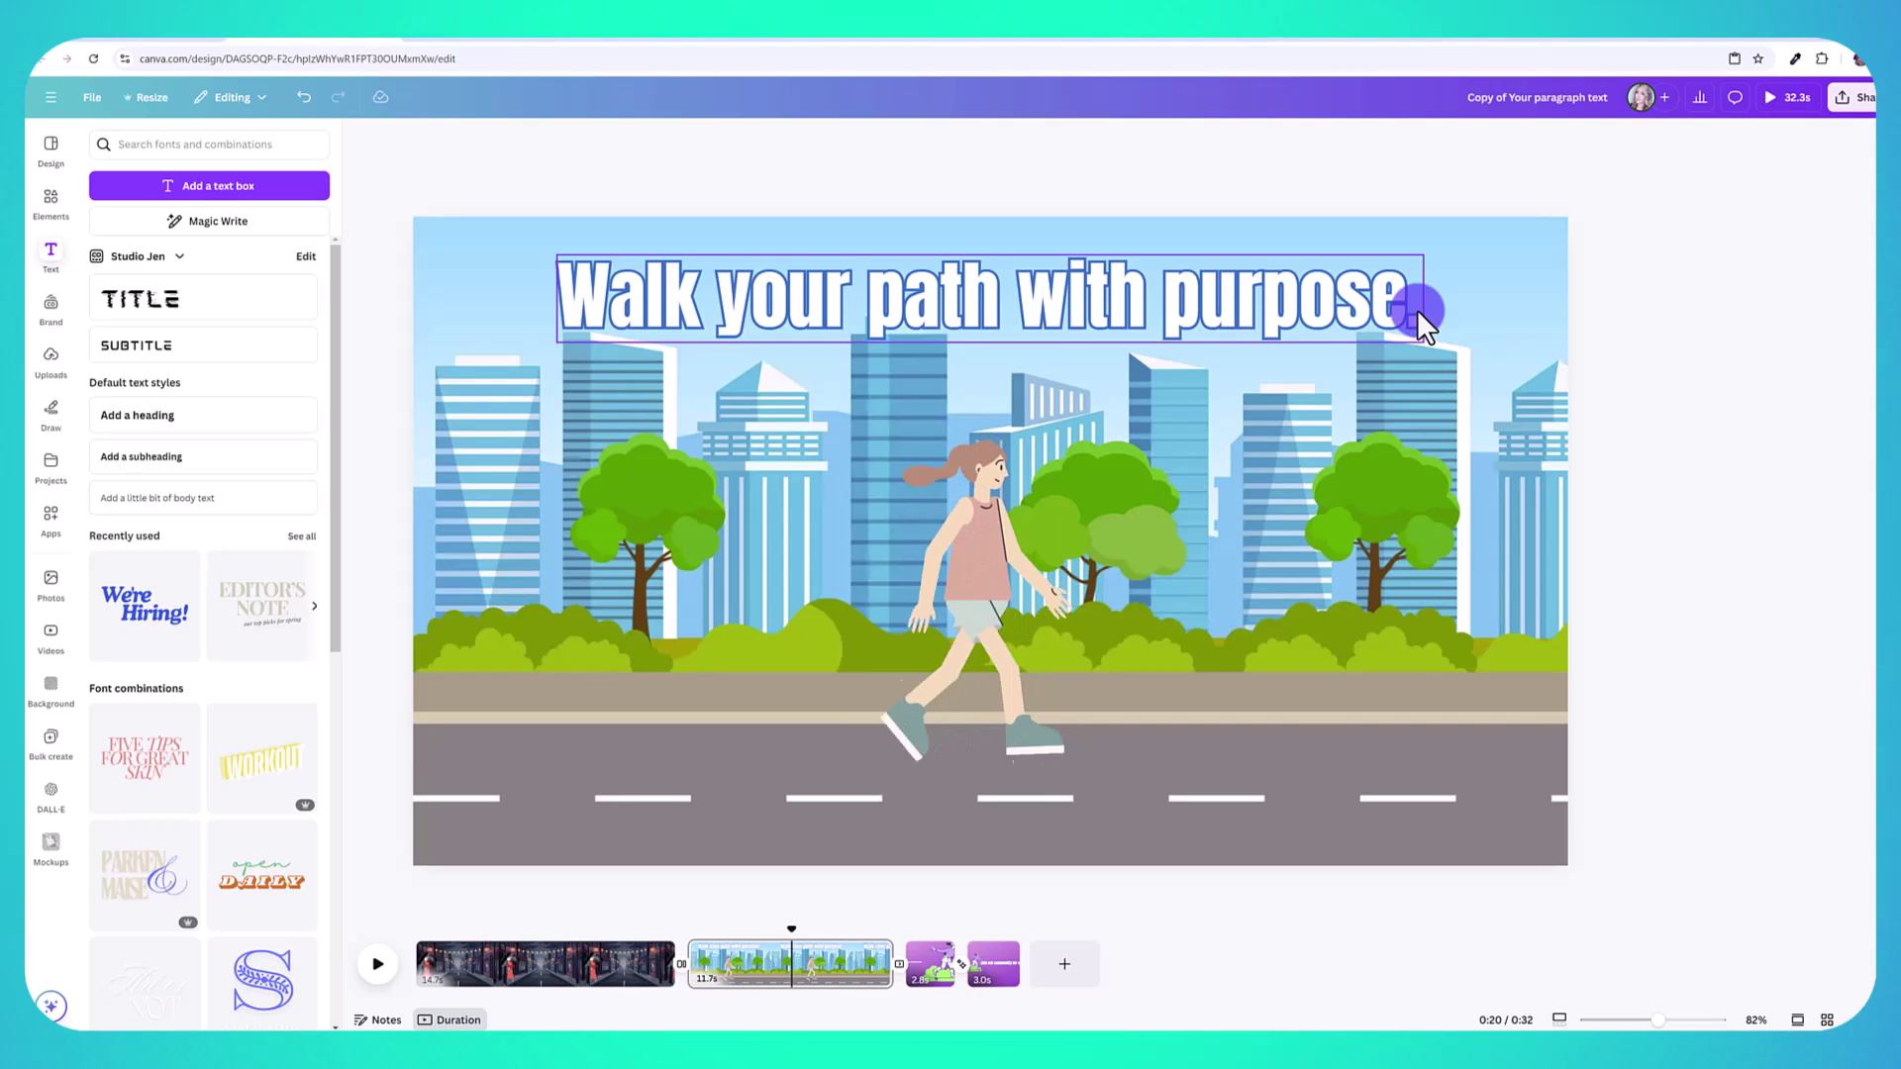
- Preview the Shift, Ascend, Block, Roll and Bounce writing animations on the "Walk your path with purpose." text
click(1363, 303)
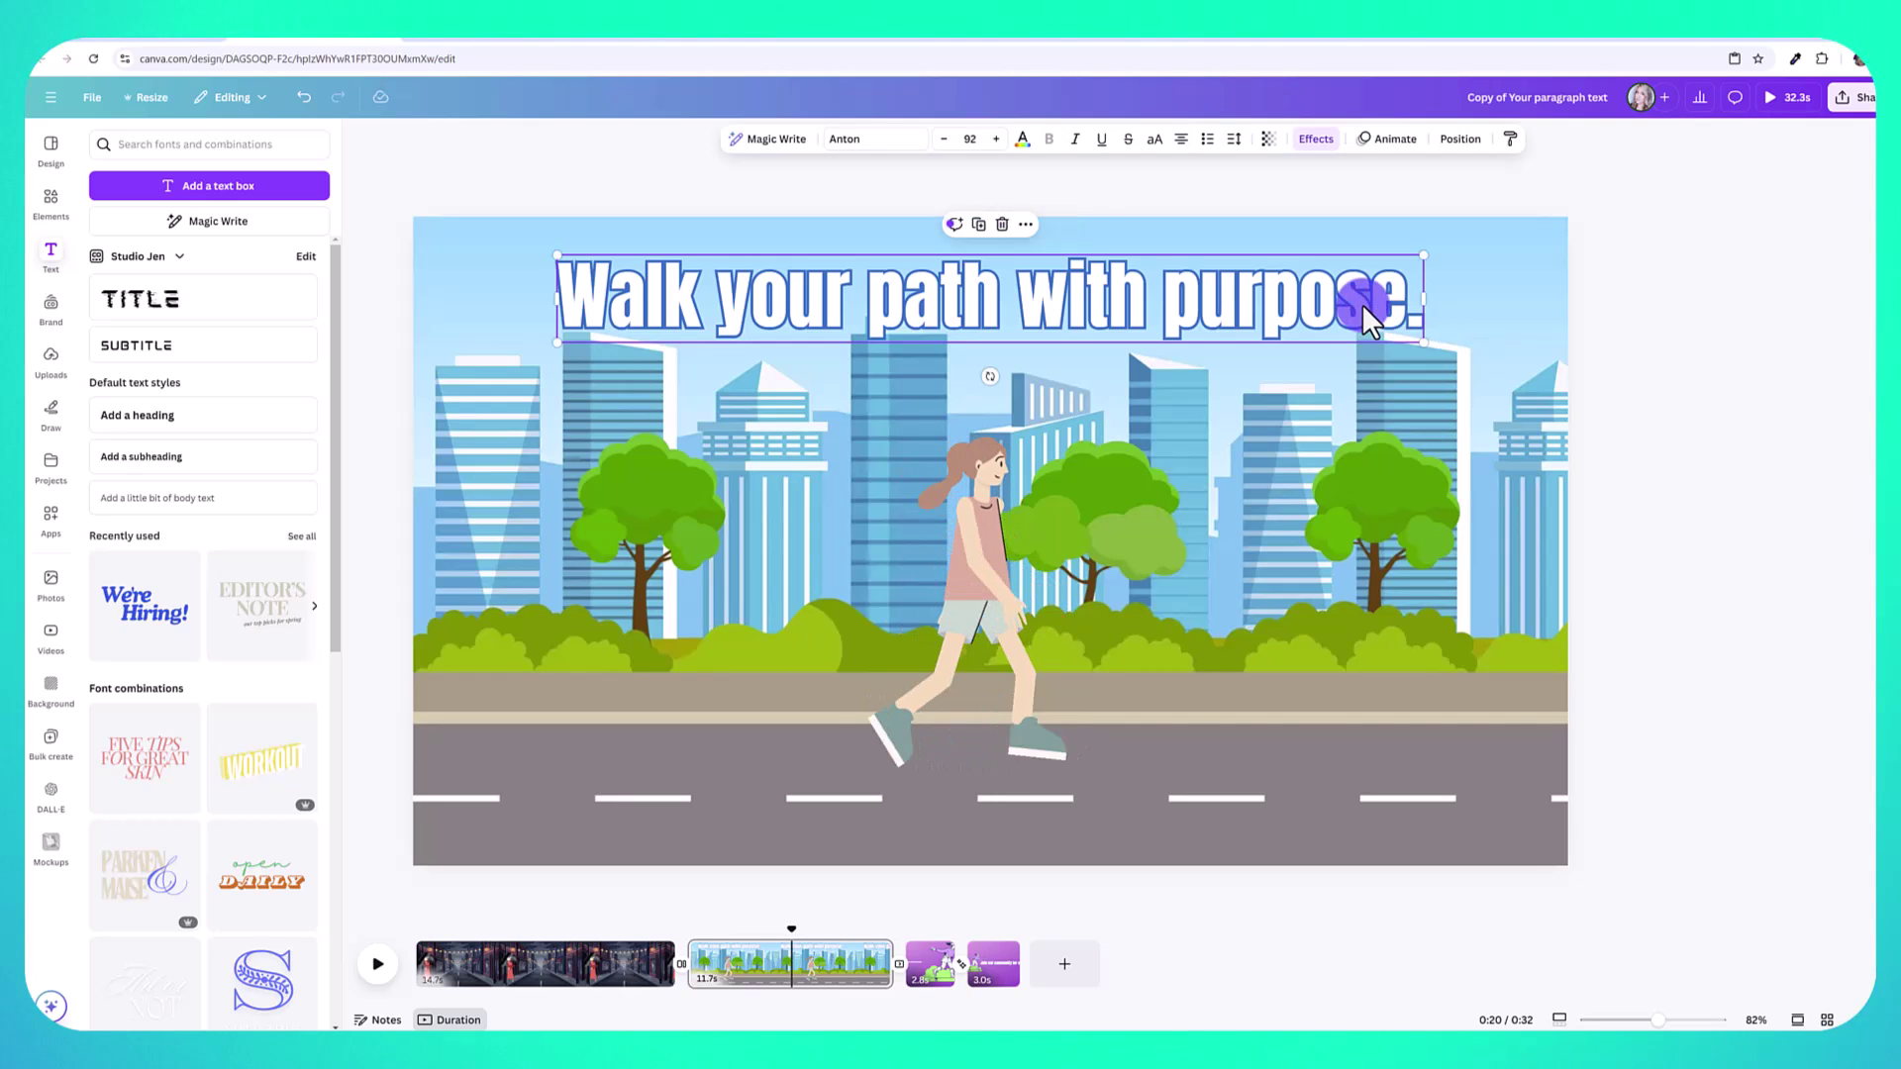
click(1392, 140)
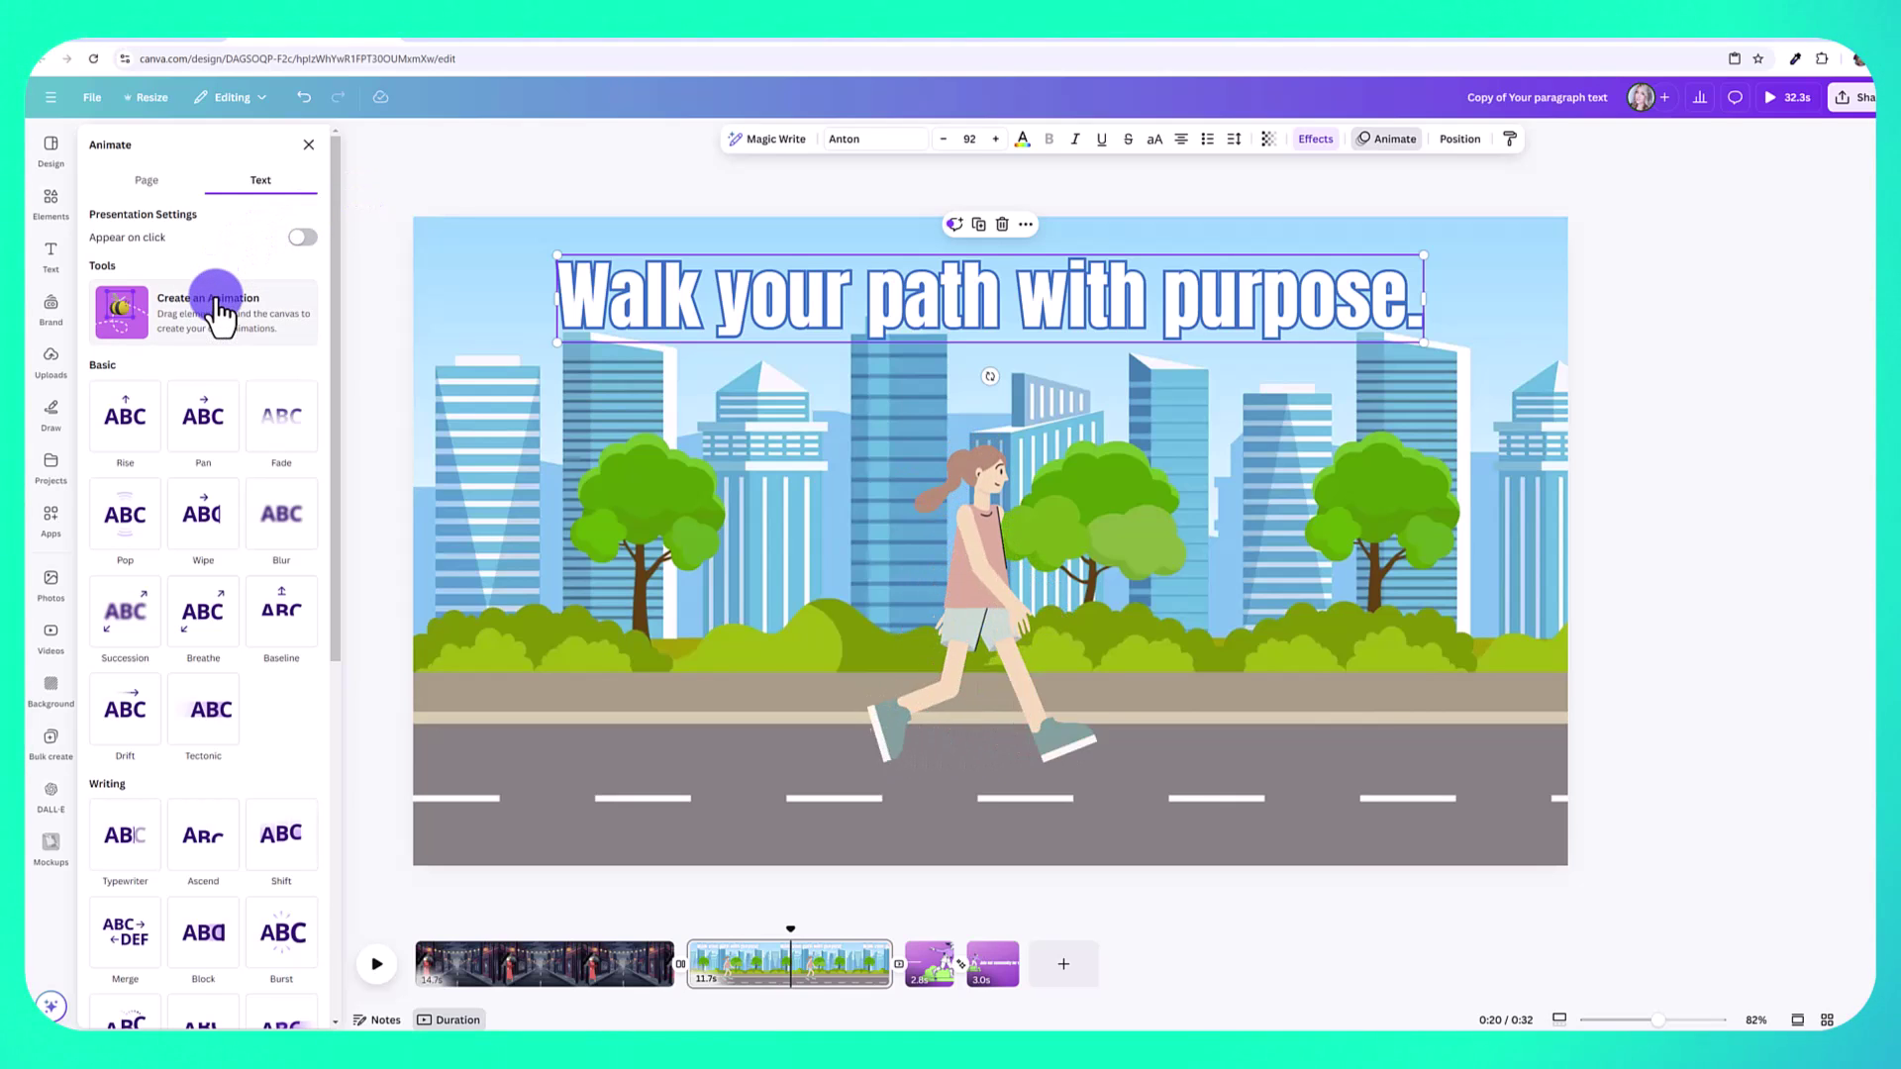
drag(330, 347, 307, 610)
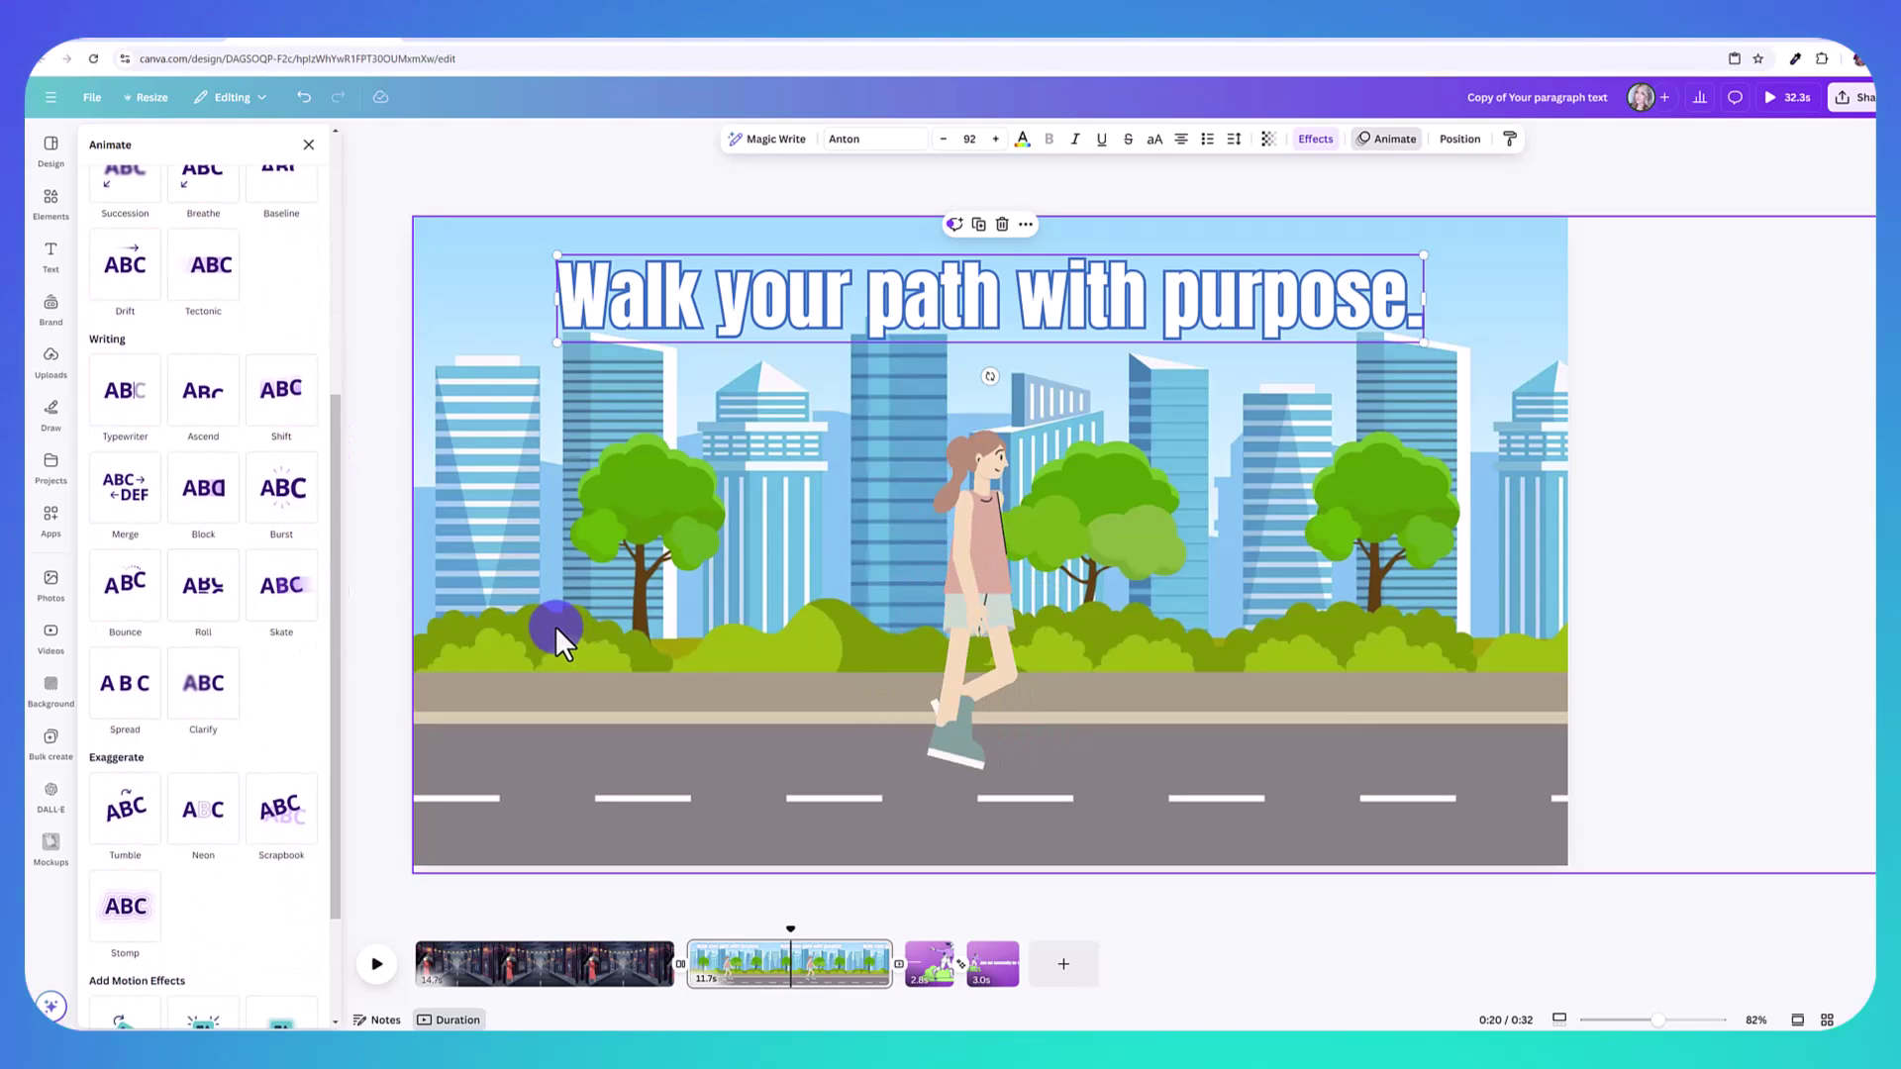
click(291, 408)
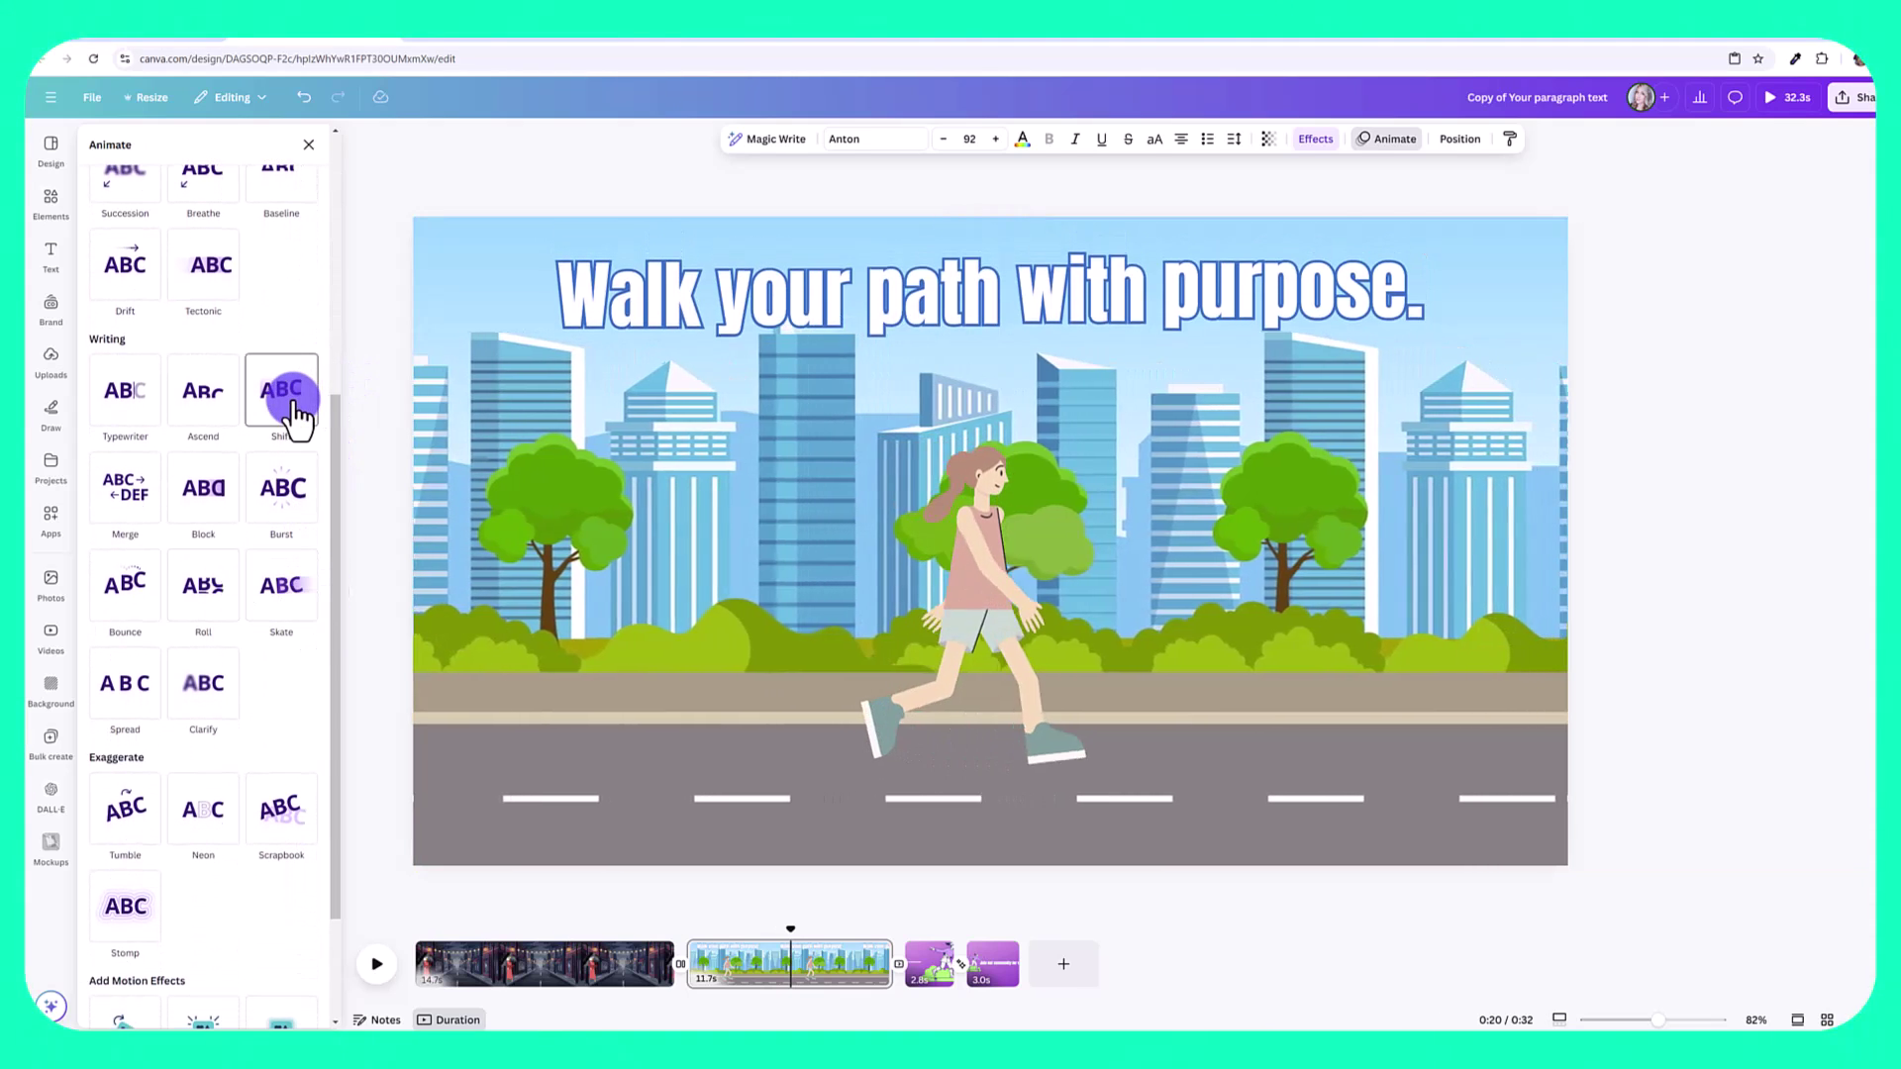
click(218, 406)
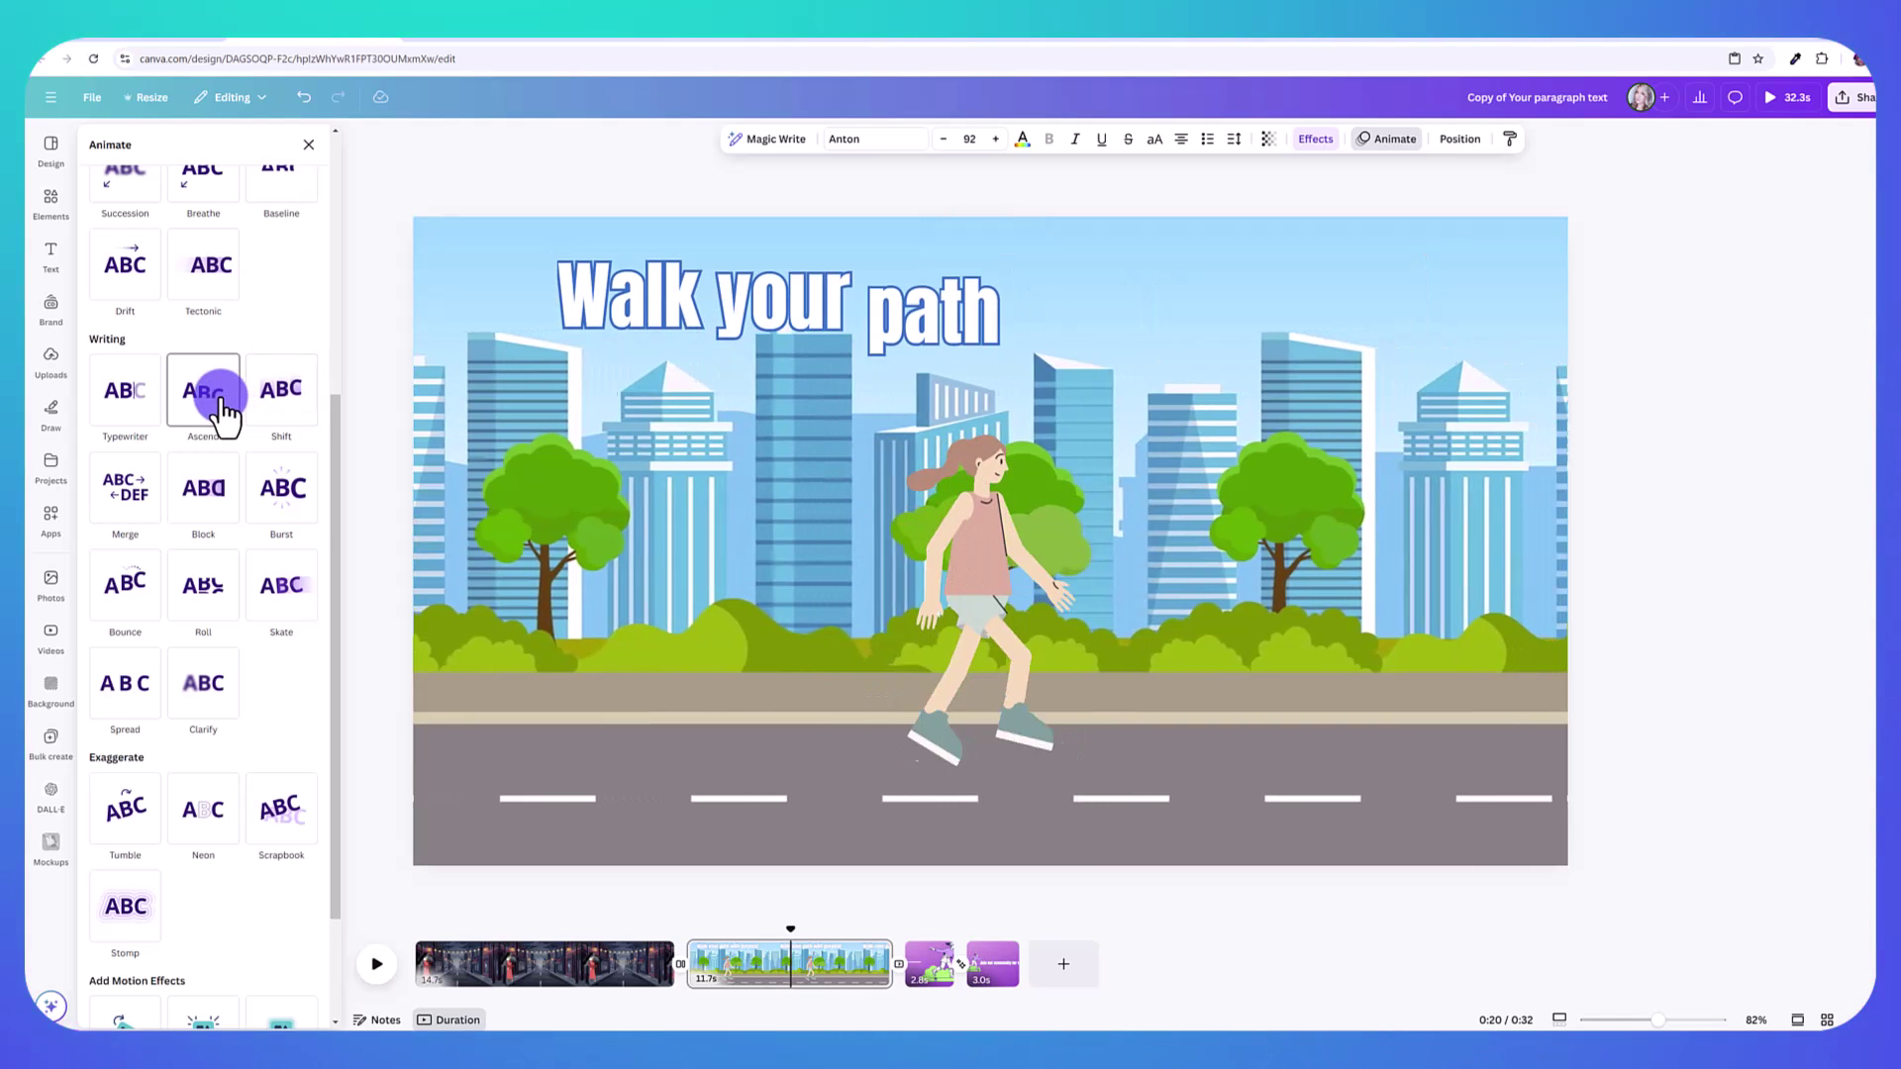
click(205, 517)
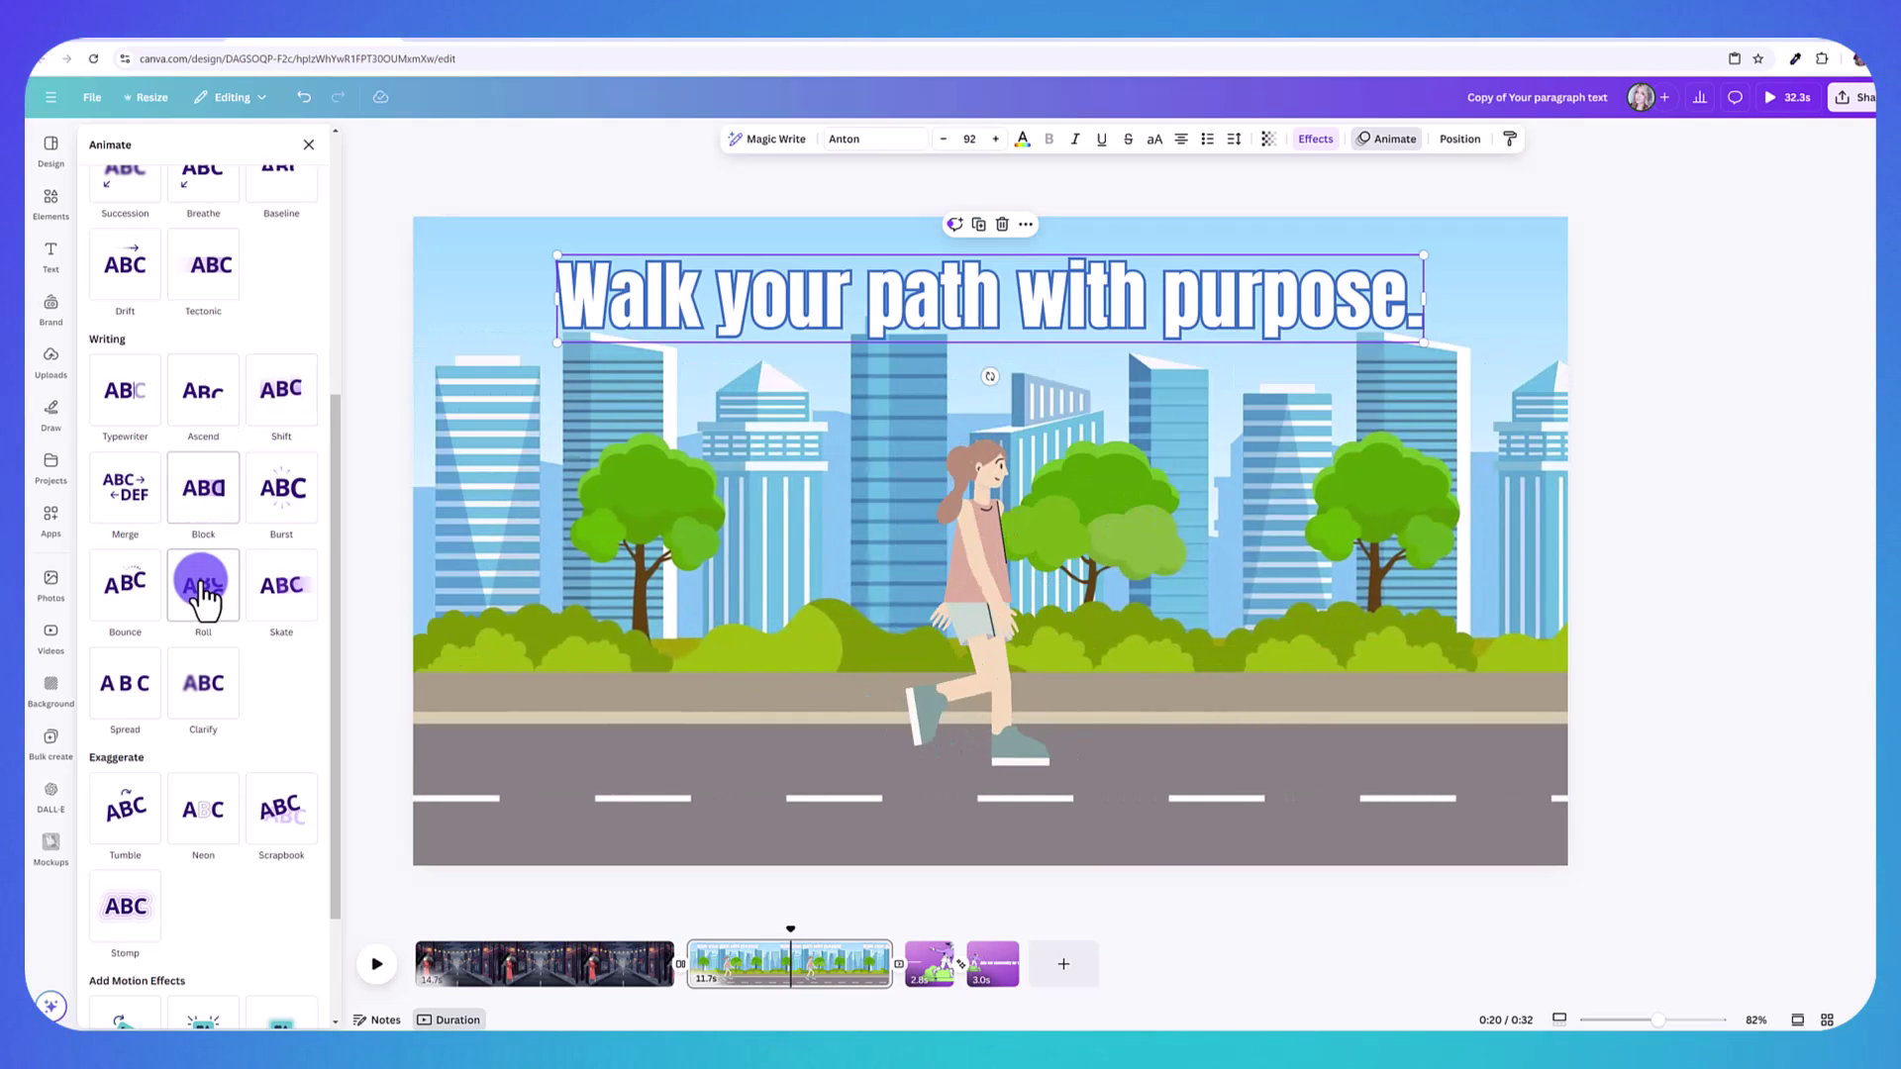
click(203, 584)
click(132, 582)
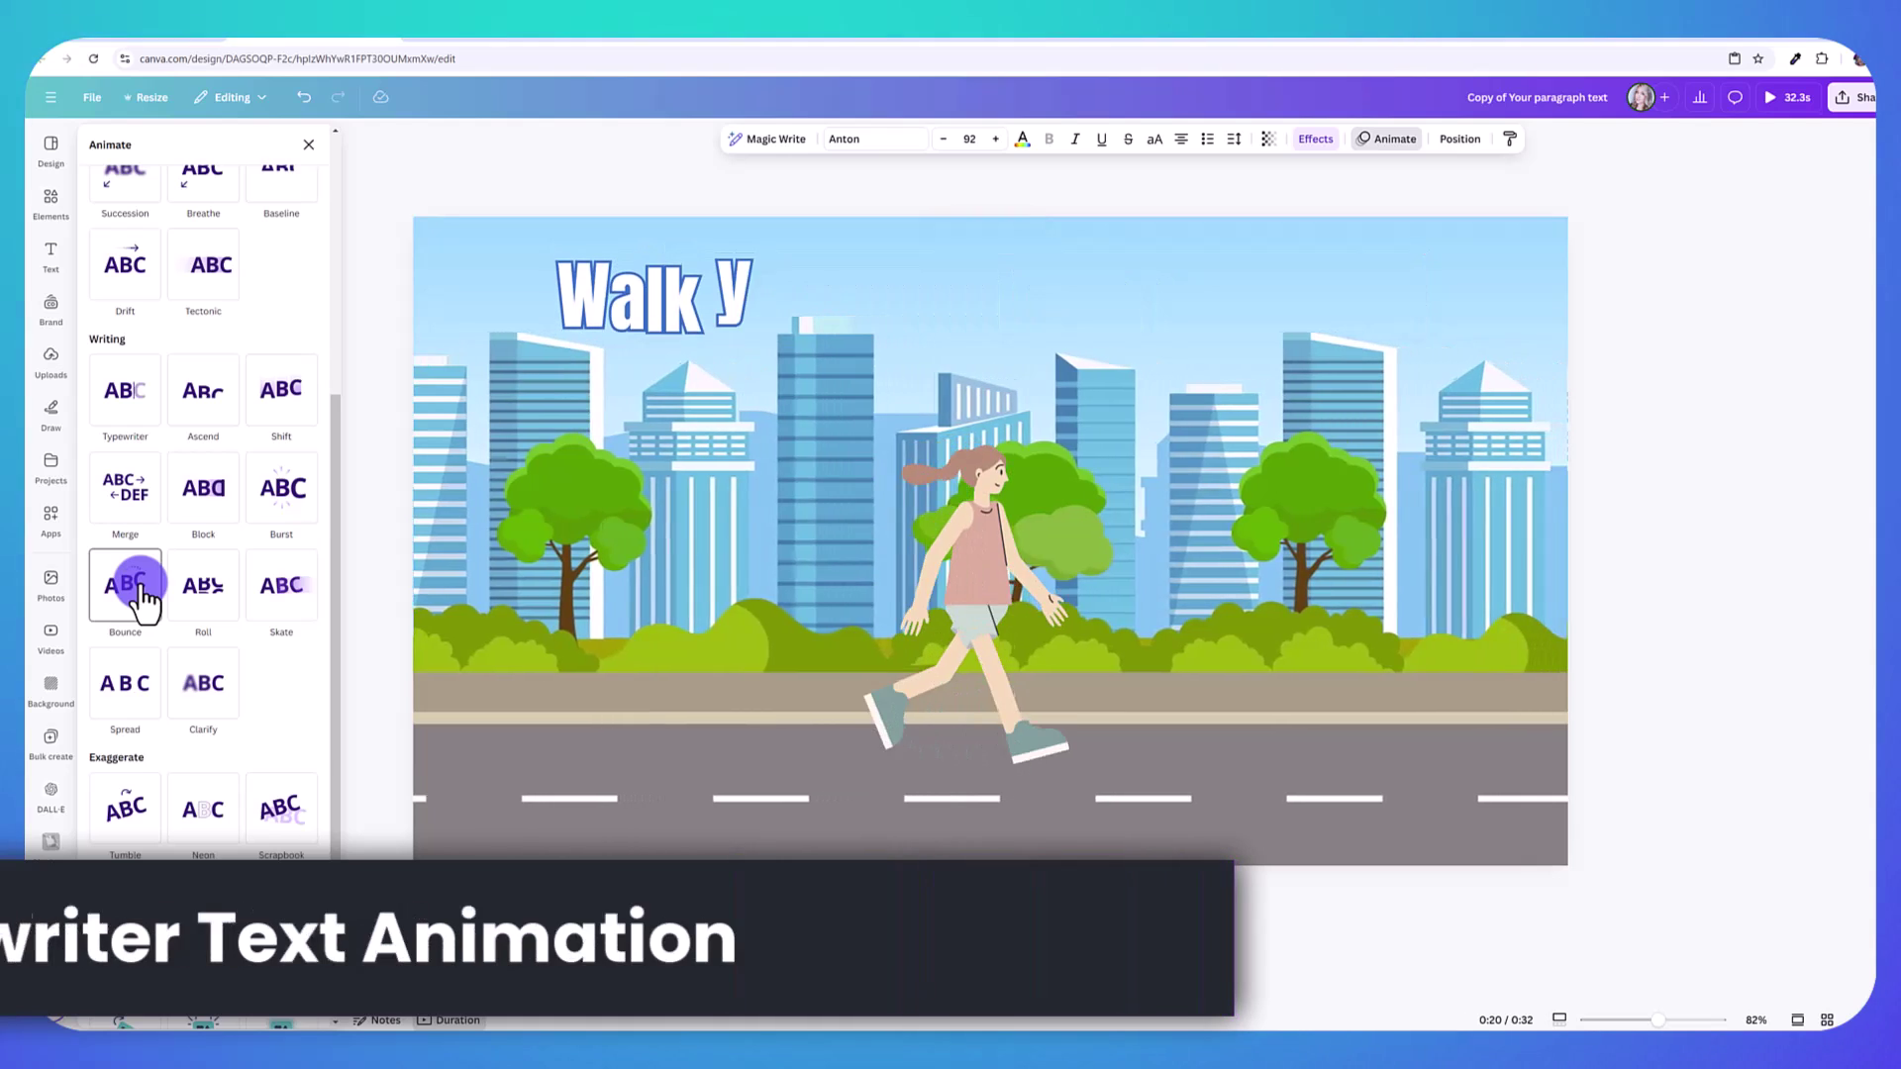
- Apply the Typewriter animation to the text for both entry and exit, and check it near the end of the page
click(139, 421)
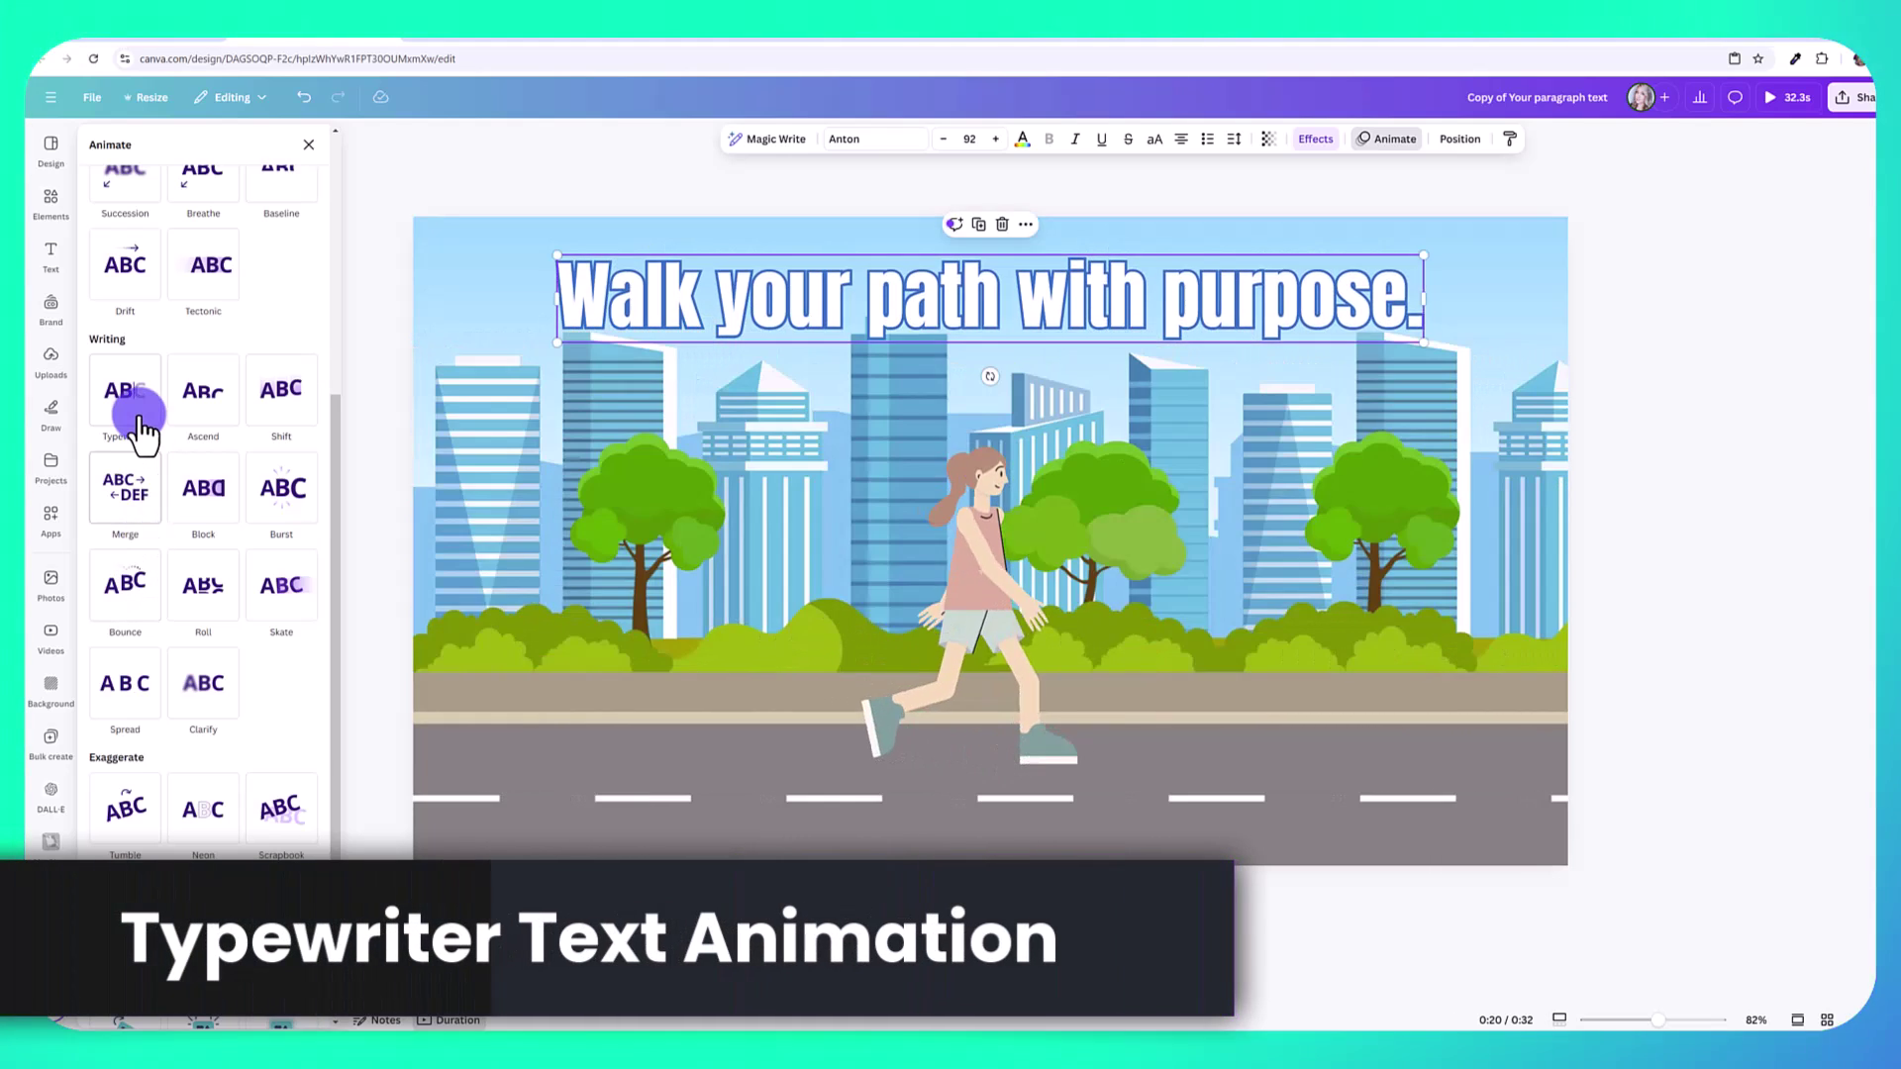
click(136, 406)
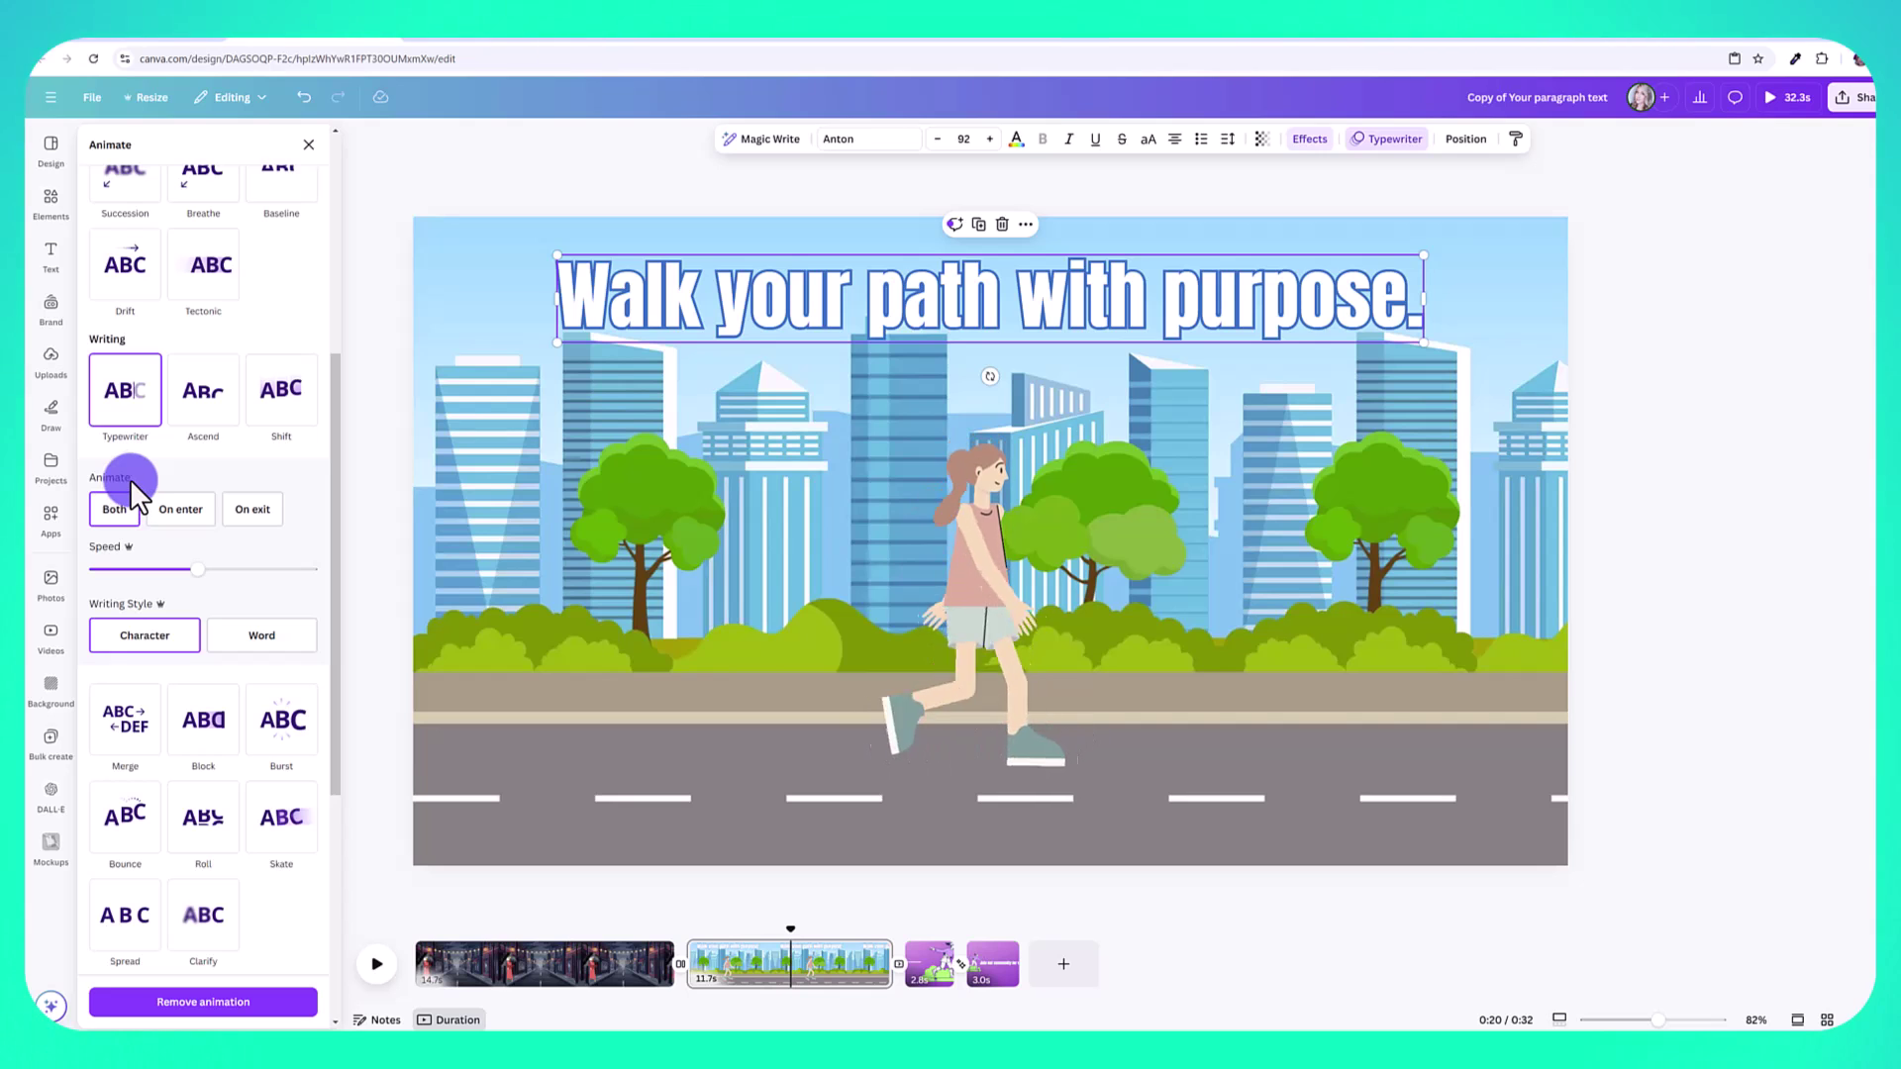
click(121, 505)
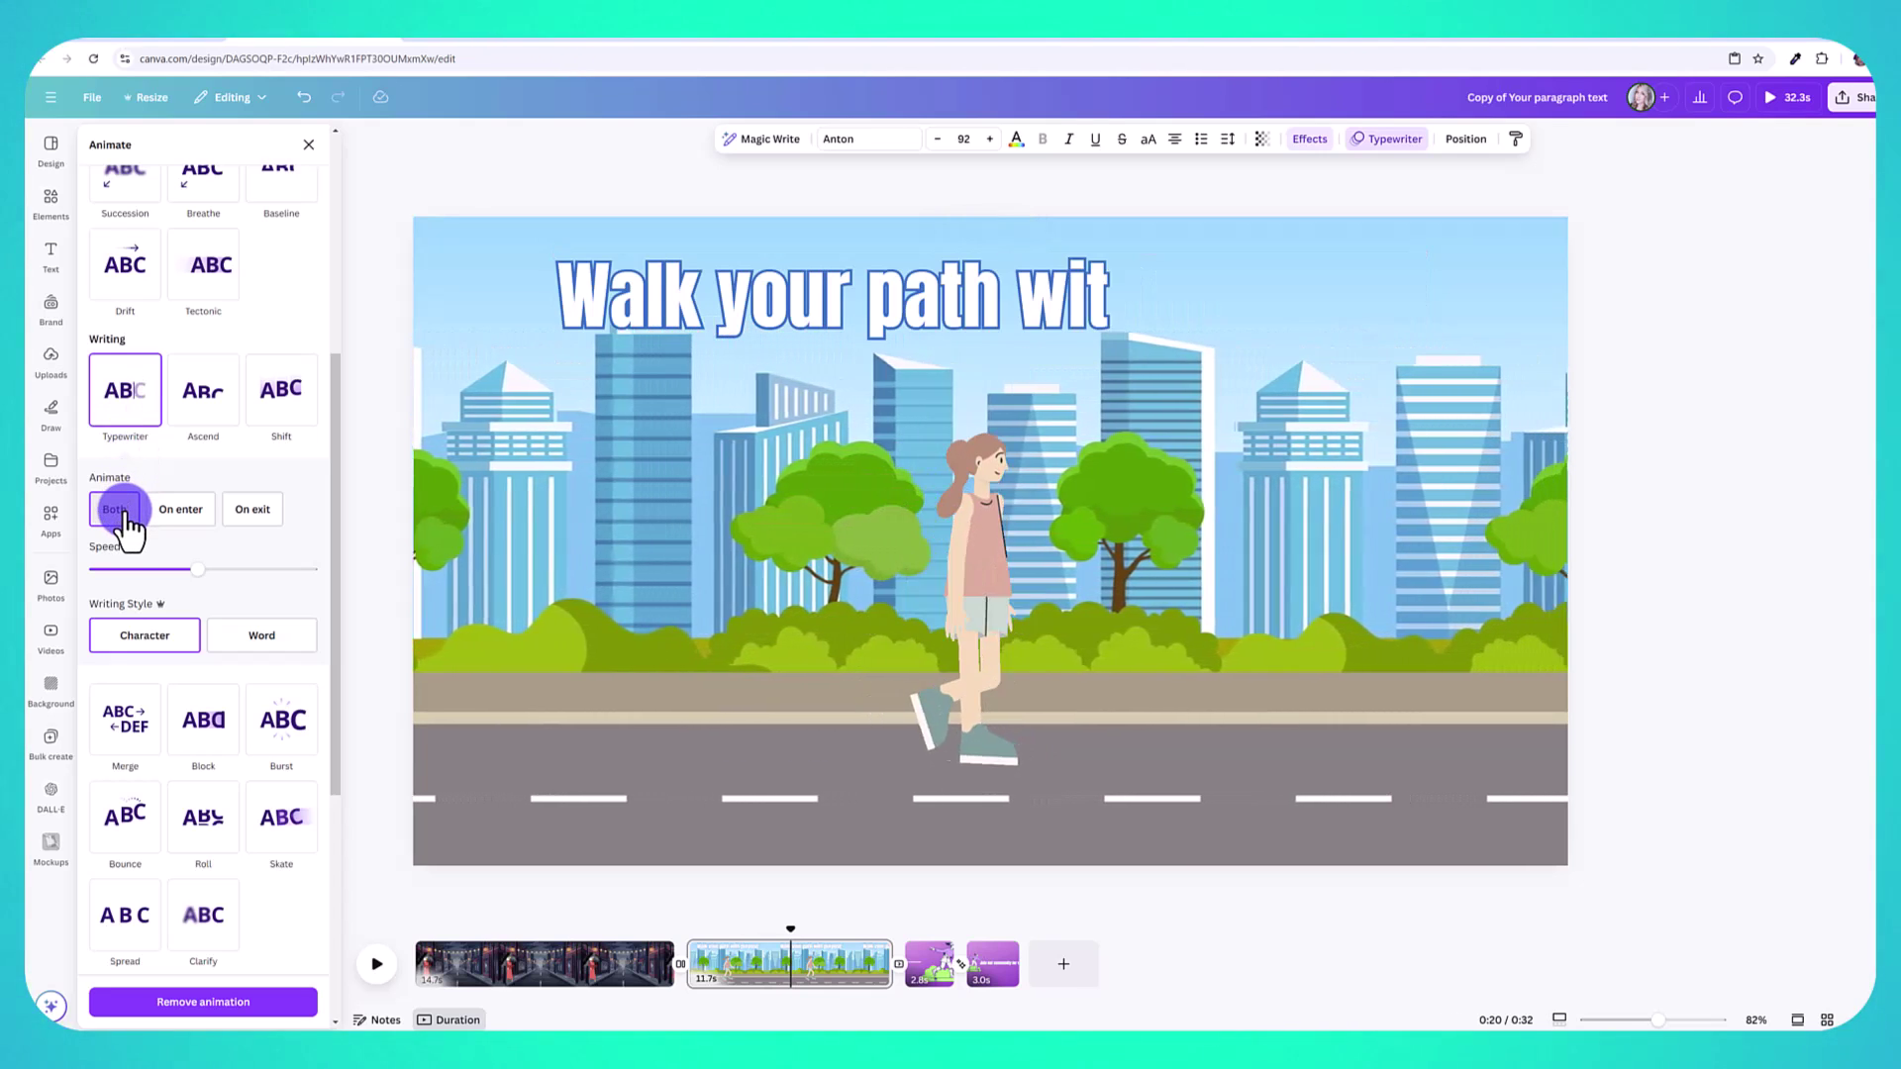
click(777, 854)
mouse_move(871, 926)
mouse_down()
mouse_move(892, 943)
mouse_move(872, 939)
mouse_up()
click(759, 845)
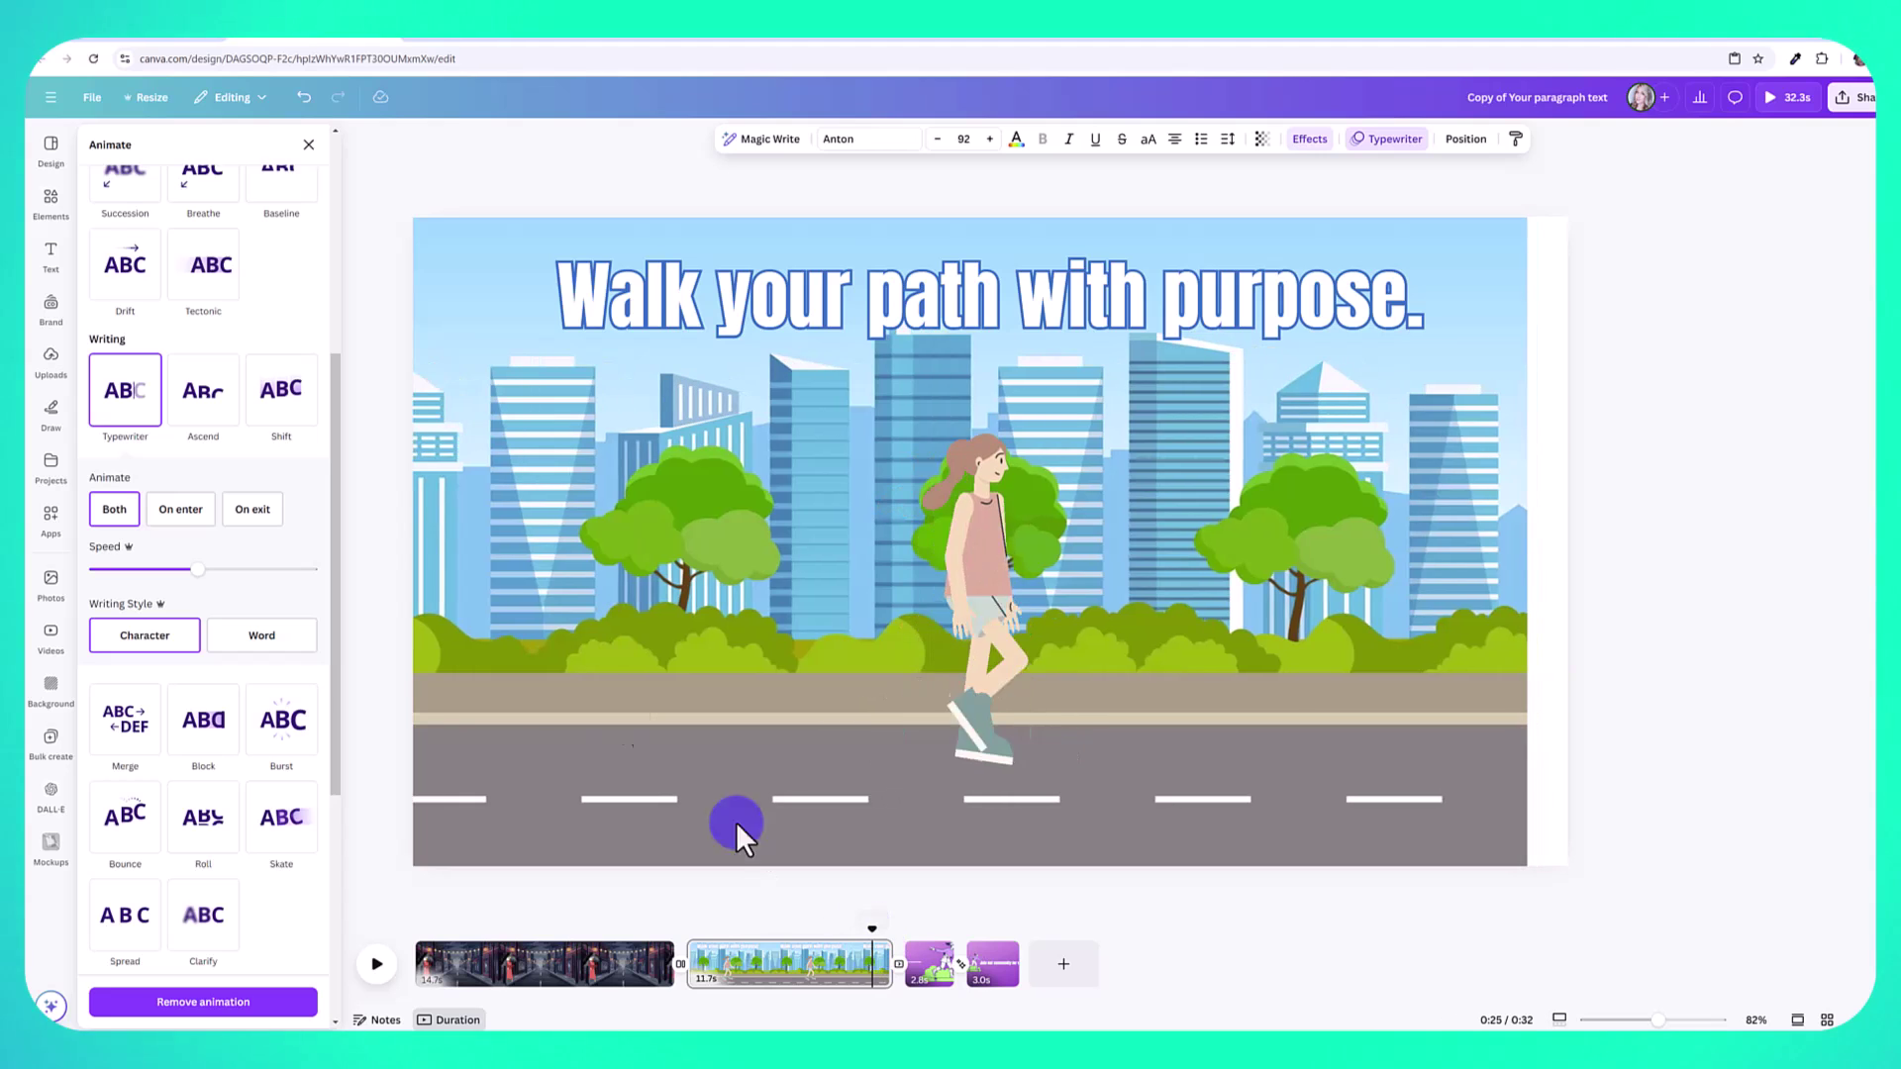
- Limit the Typewriter animation to entry, compare the writing styles, keep Character, and set the speed slightly above the midpoint
click(178, 511)
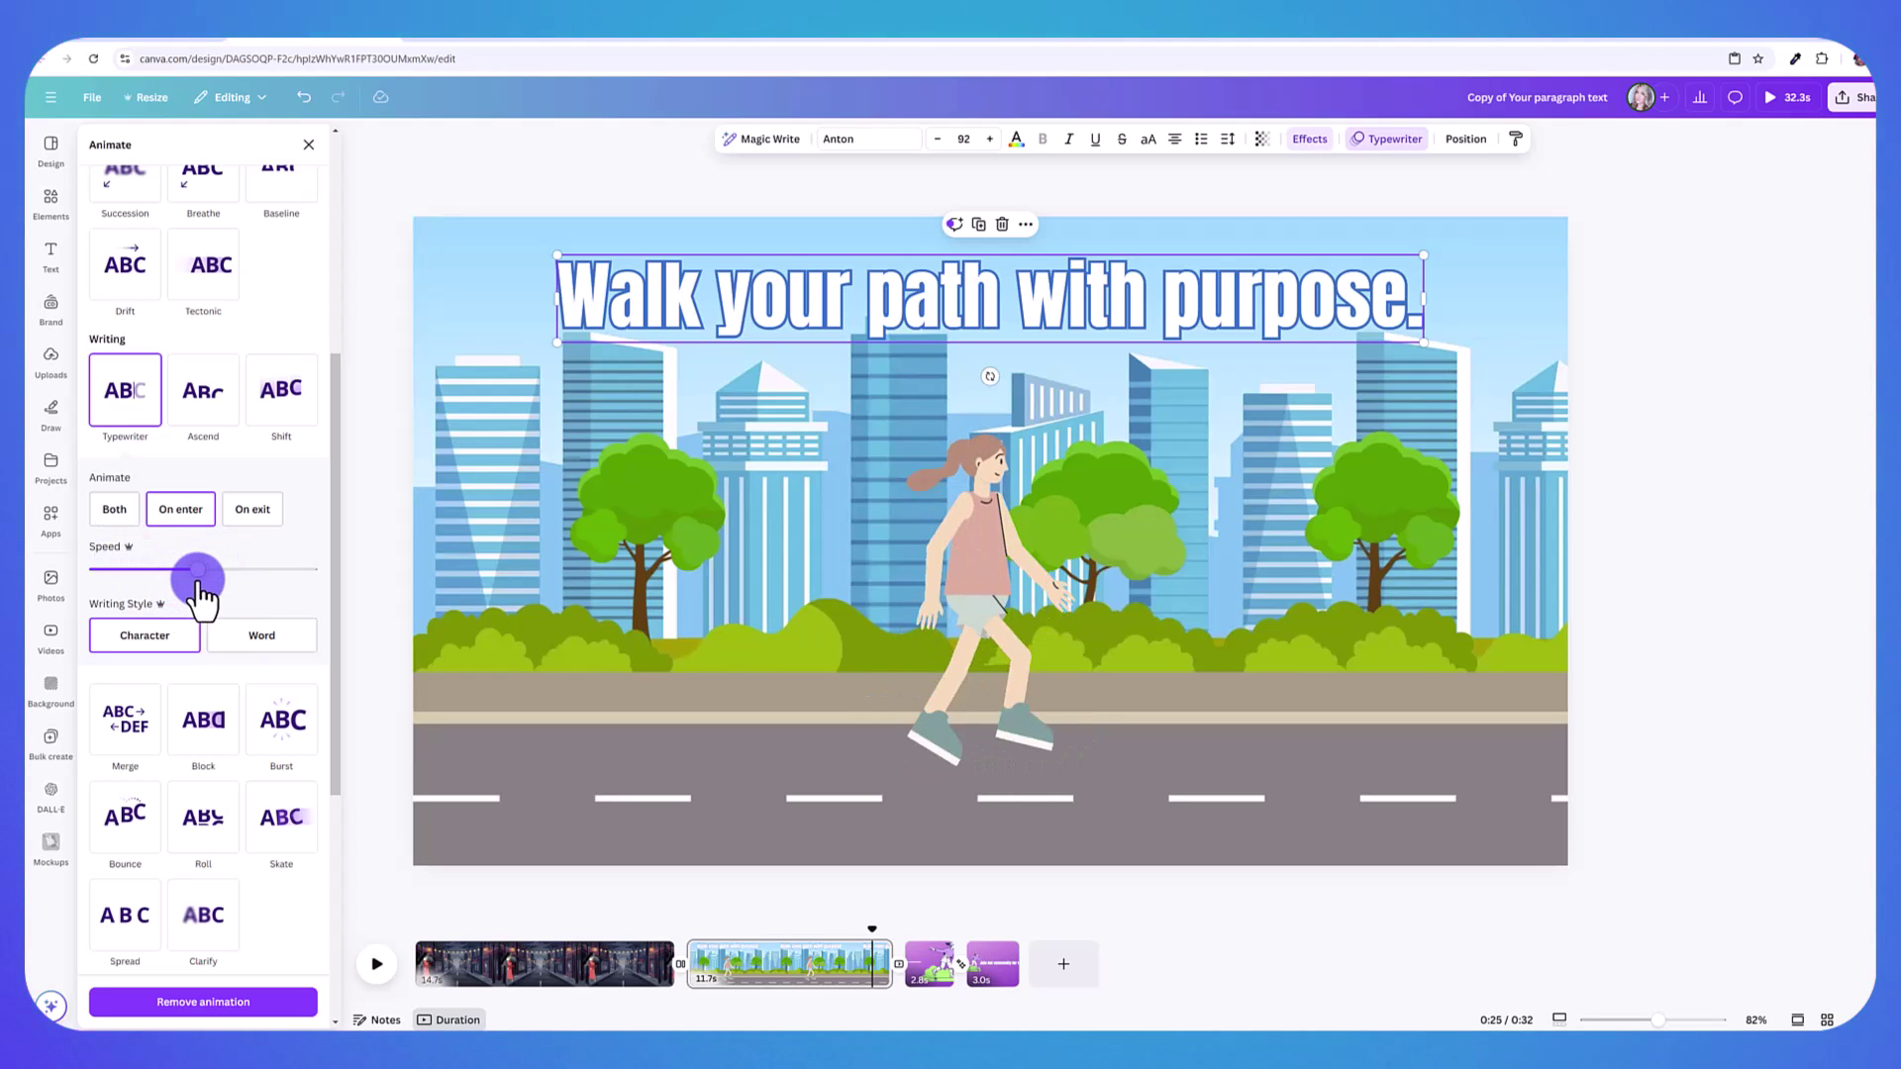
drag(256, 589, 293, 590)
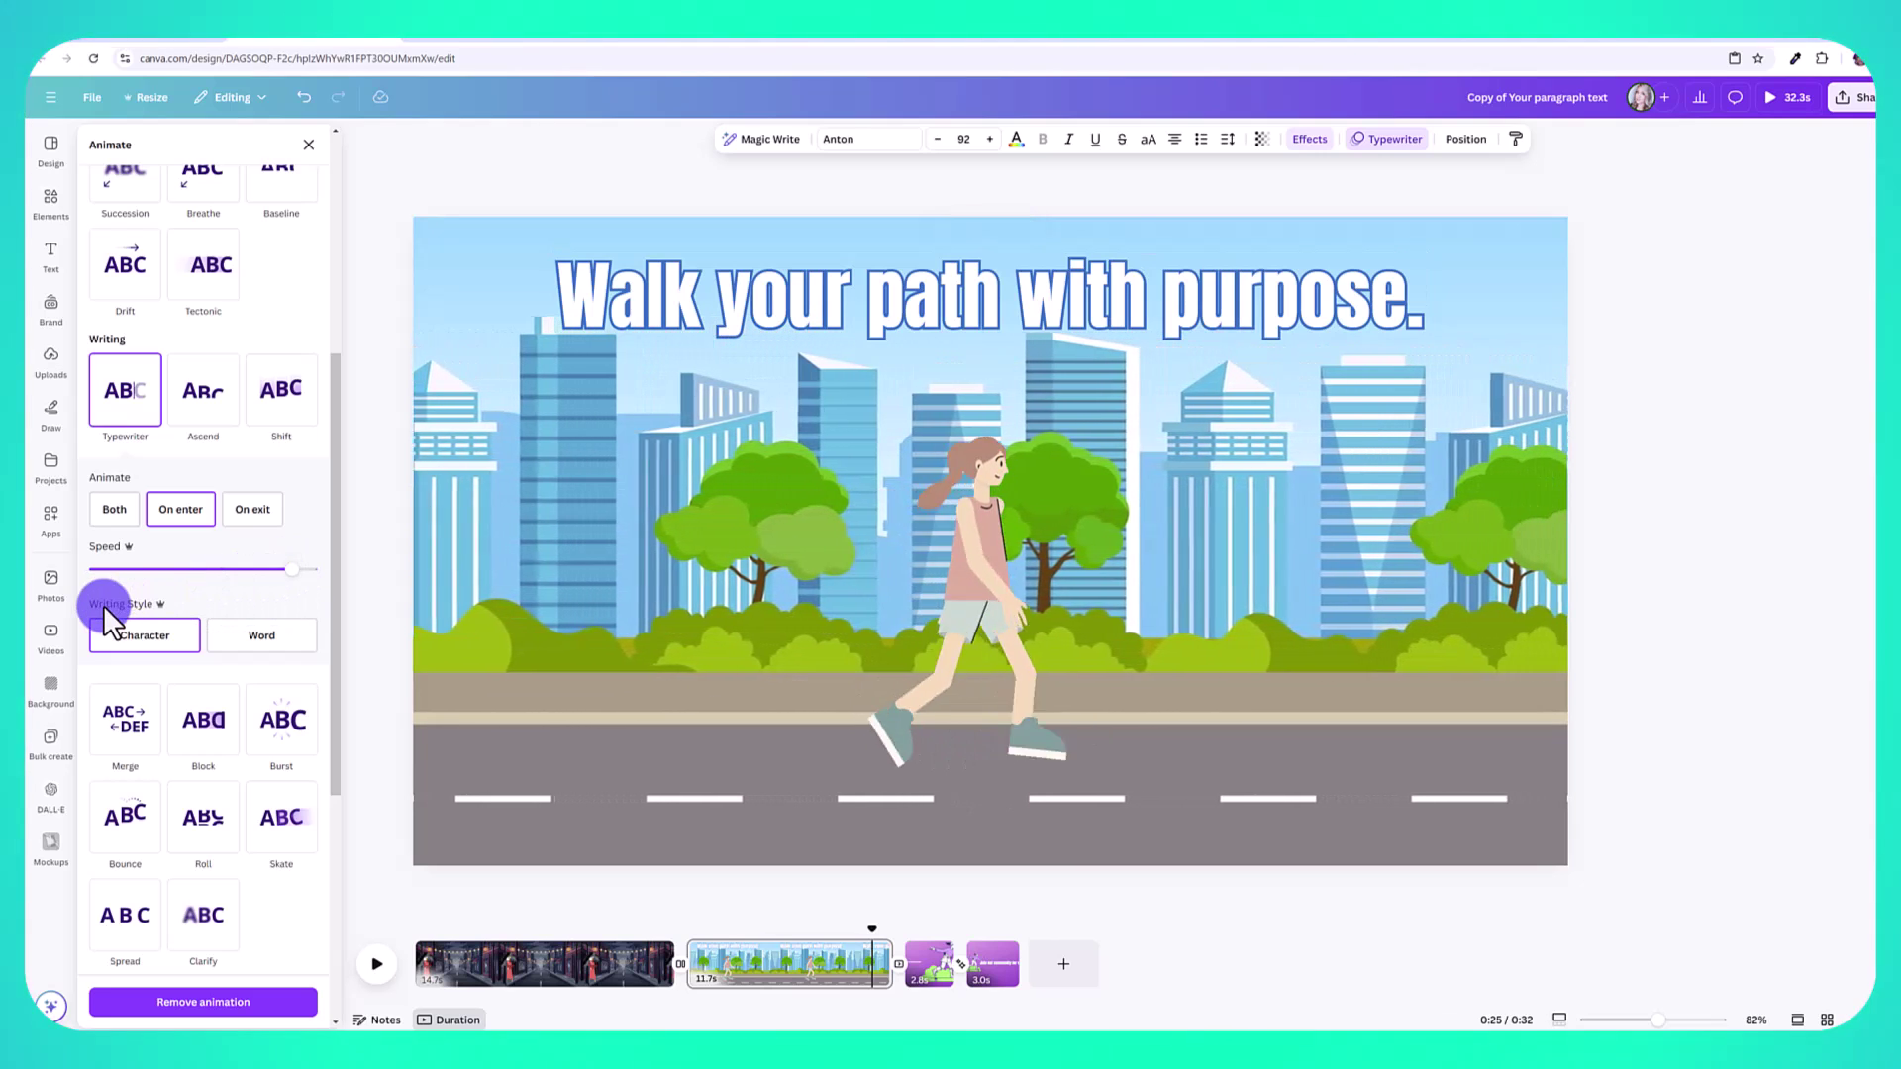
click(143, 635)
click(232, 639)
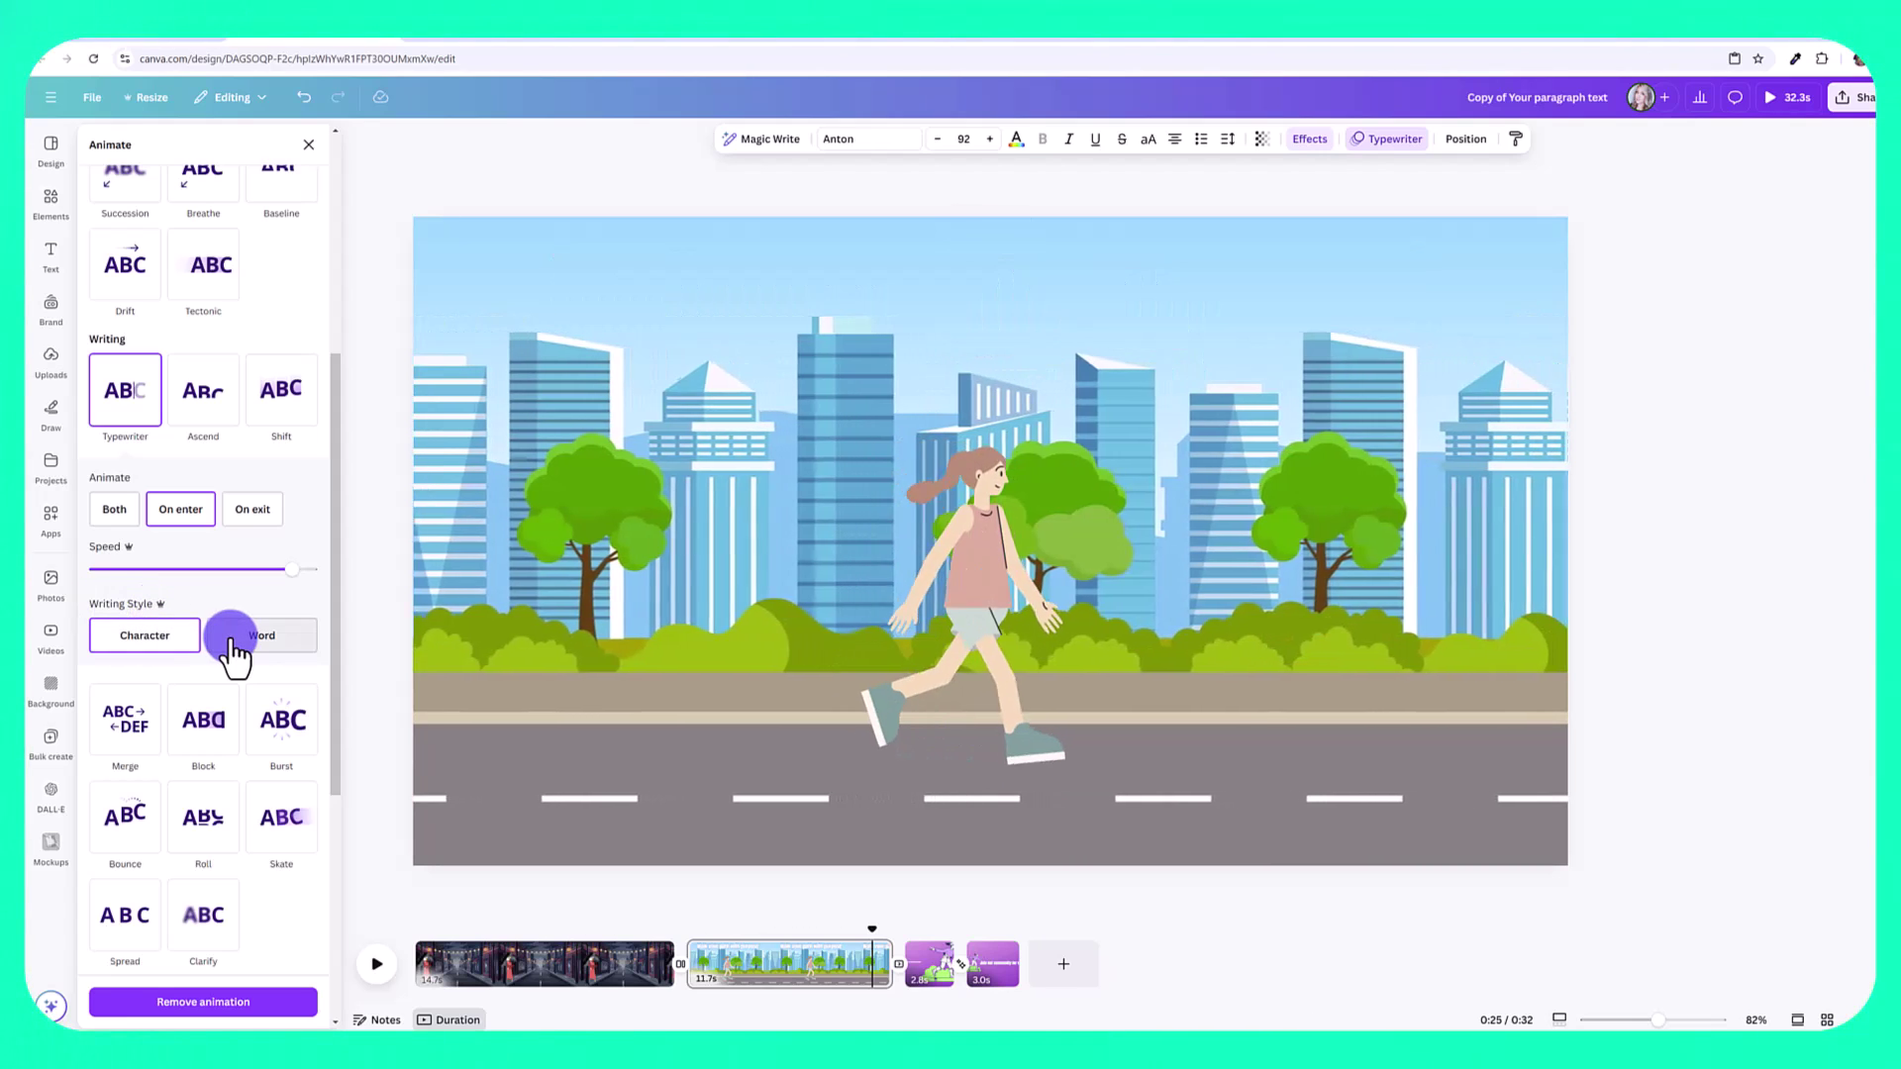
click(165, 639)
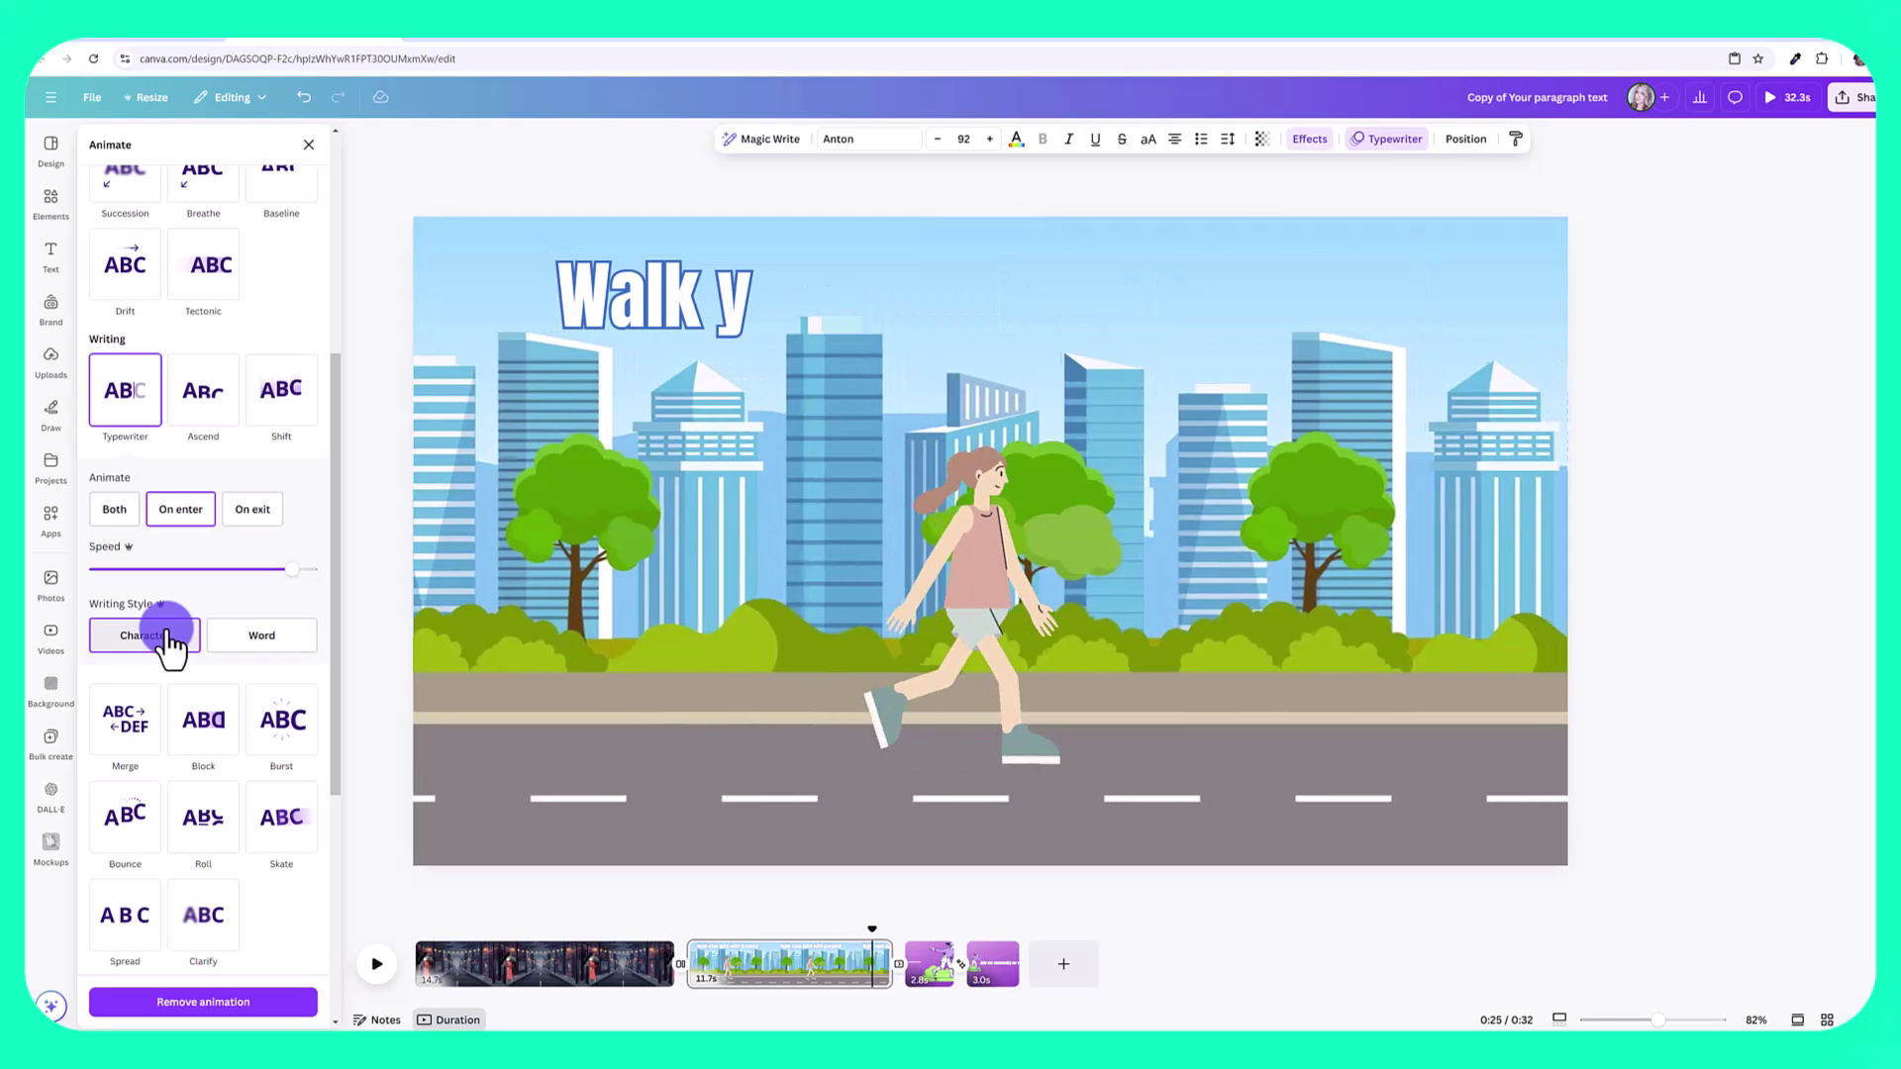
drag(292, 570, 226, 570)
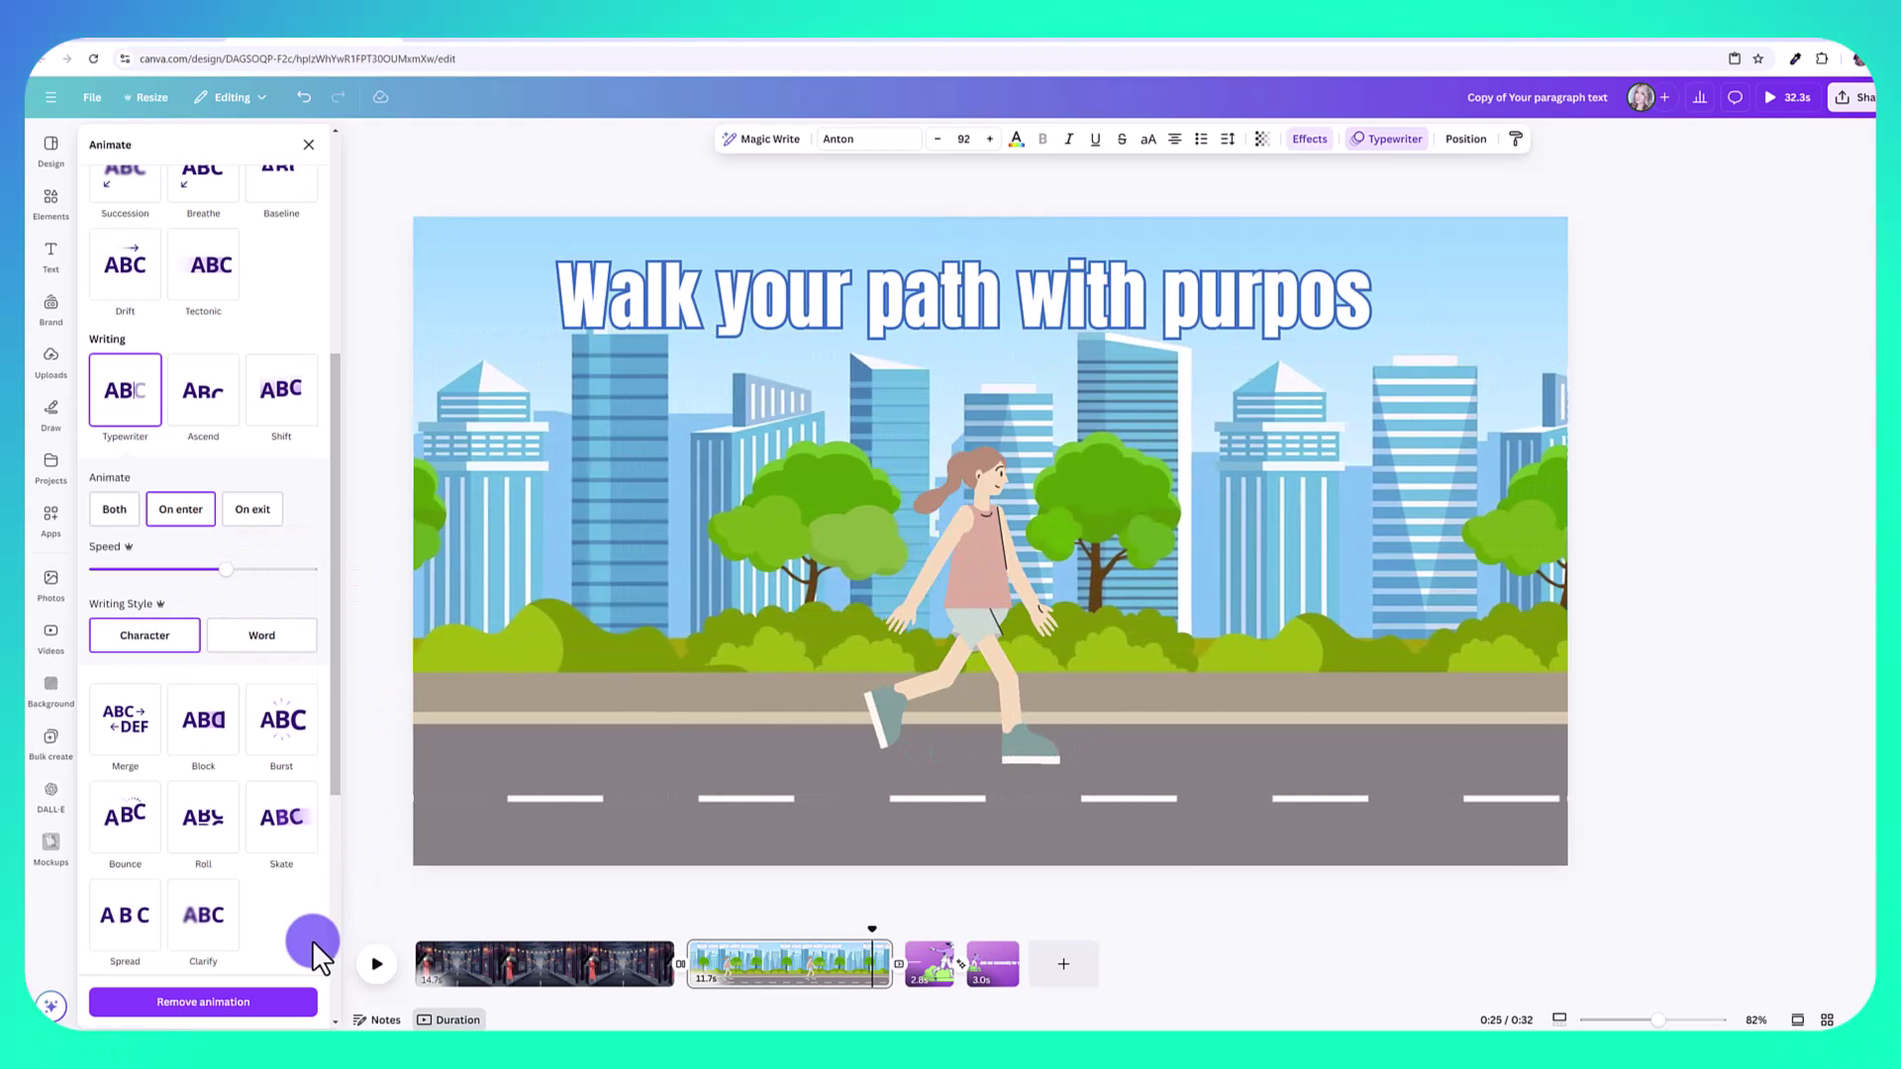
click(408, 894)
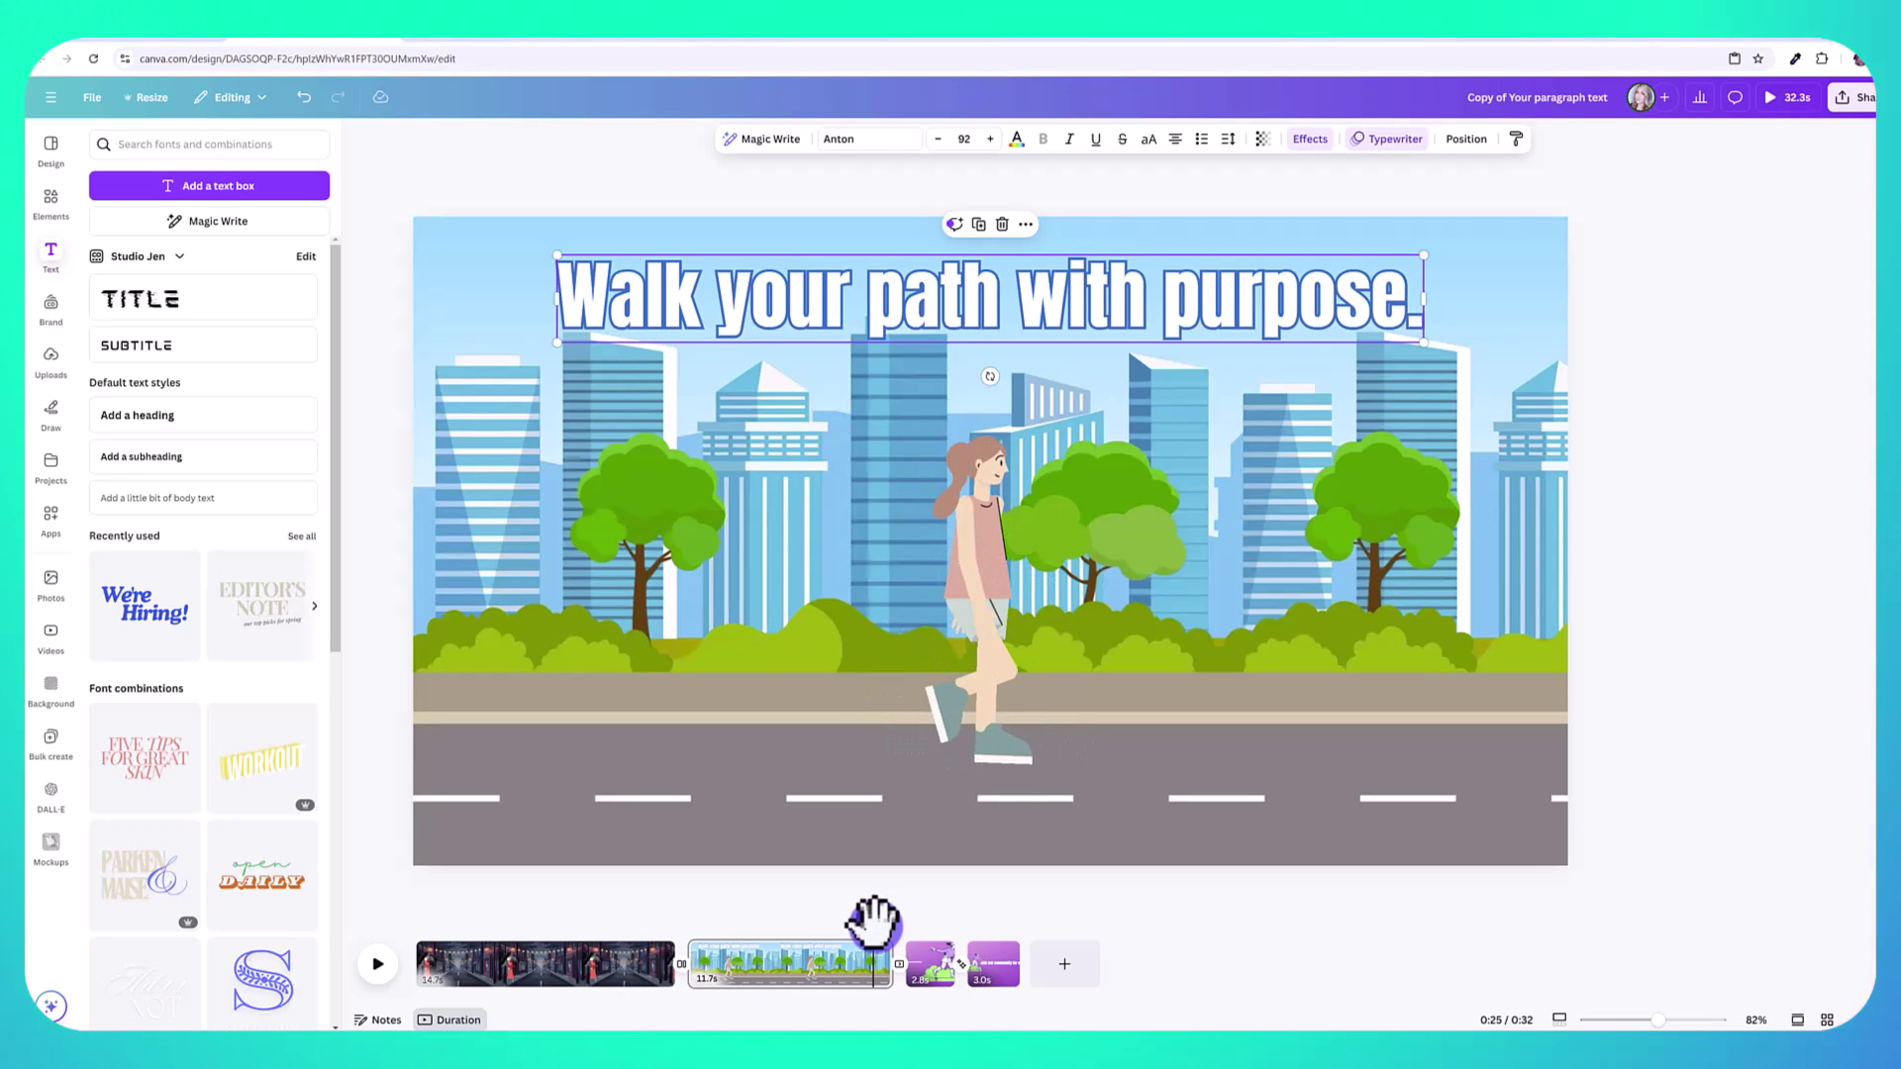
- Add the text "Don’t let anyone rain on your parade." across the middle of the rainy street page in white Anton, size 82.5
drag(875, 921, 427, 941)
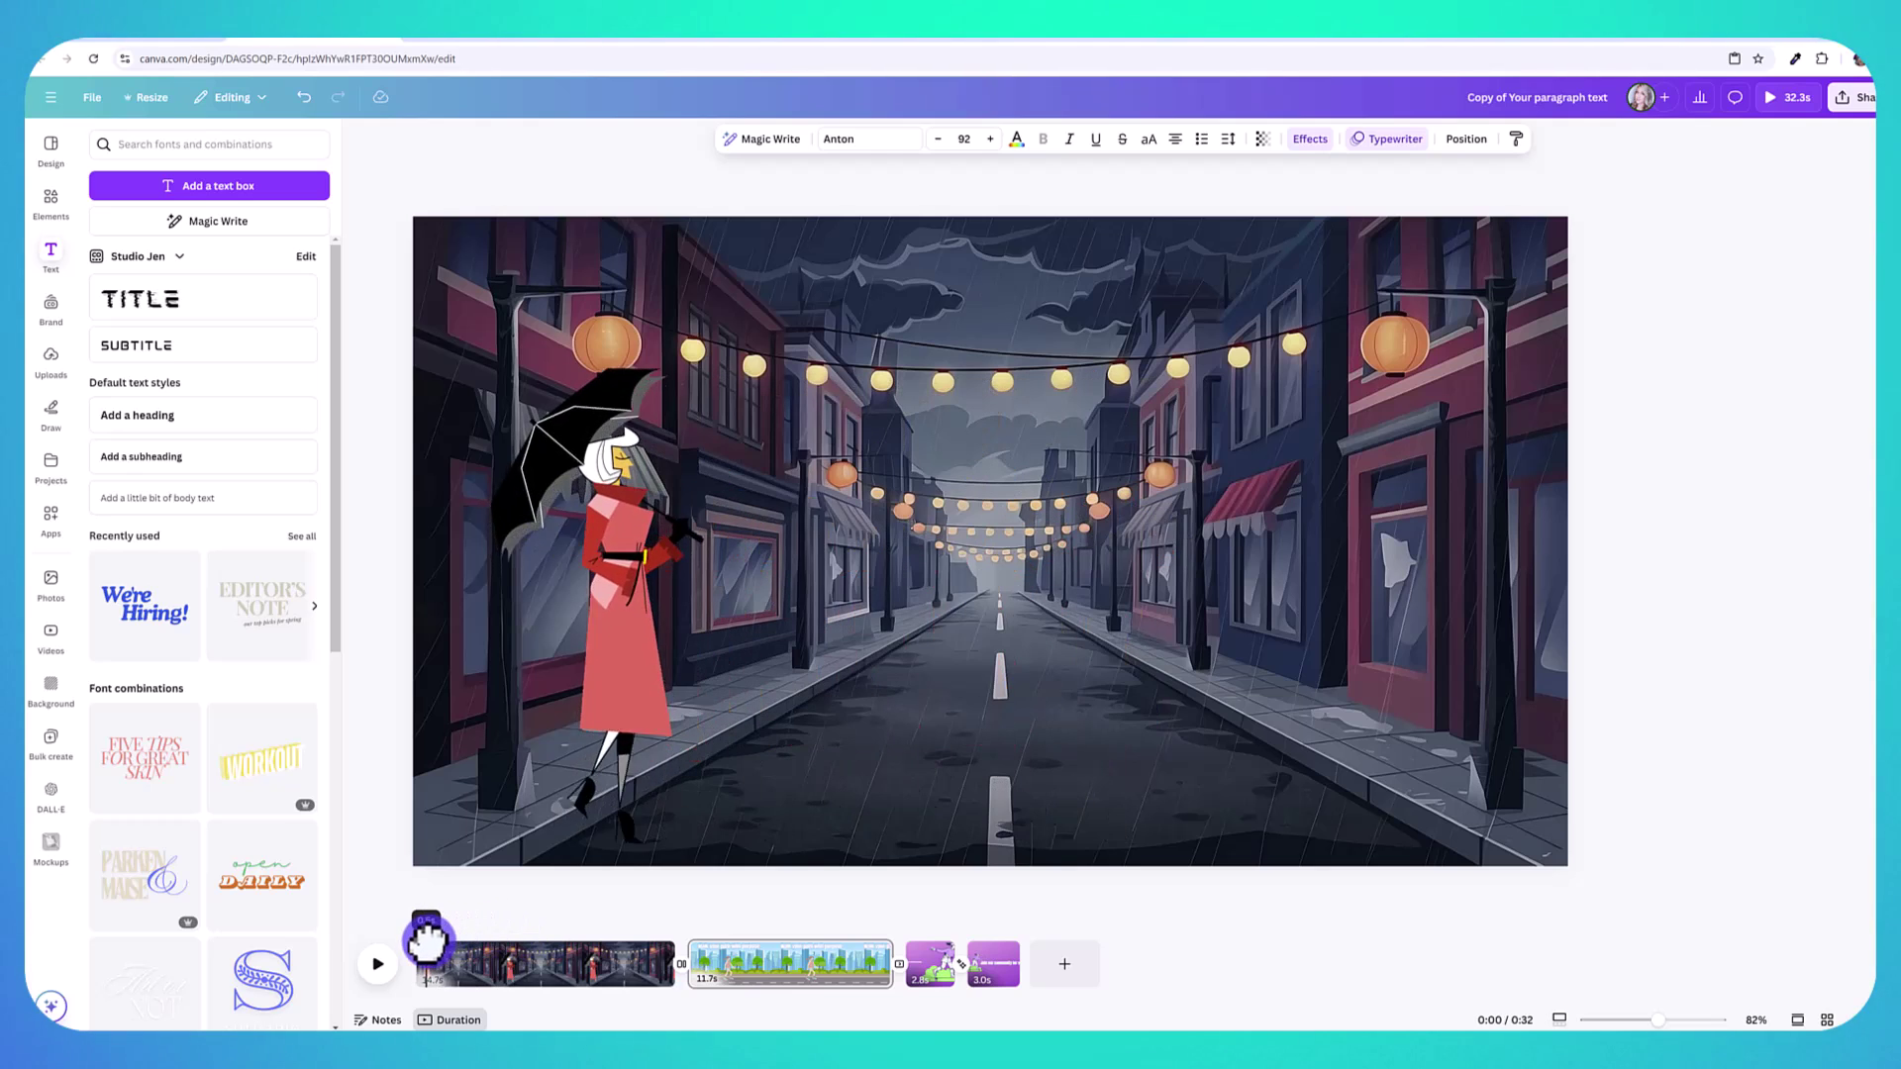
click(274, 188)
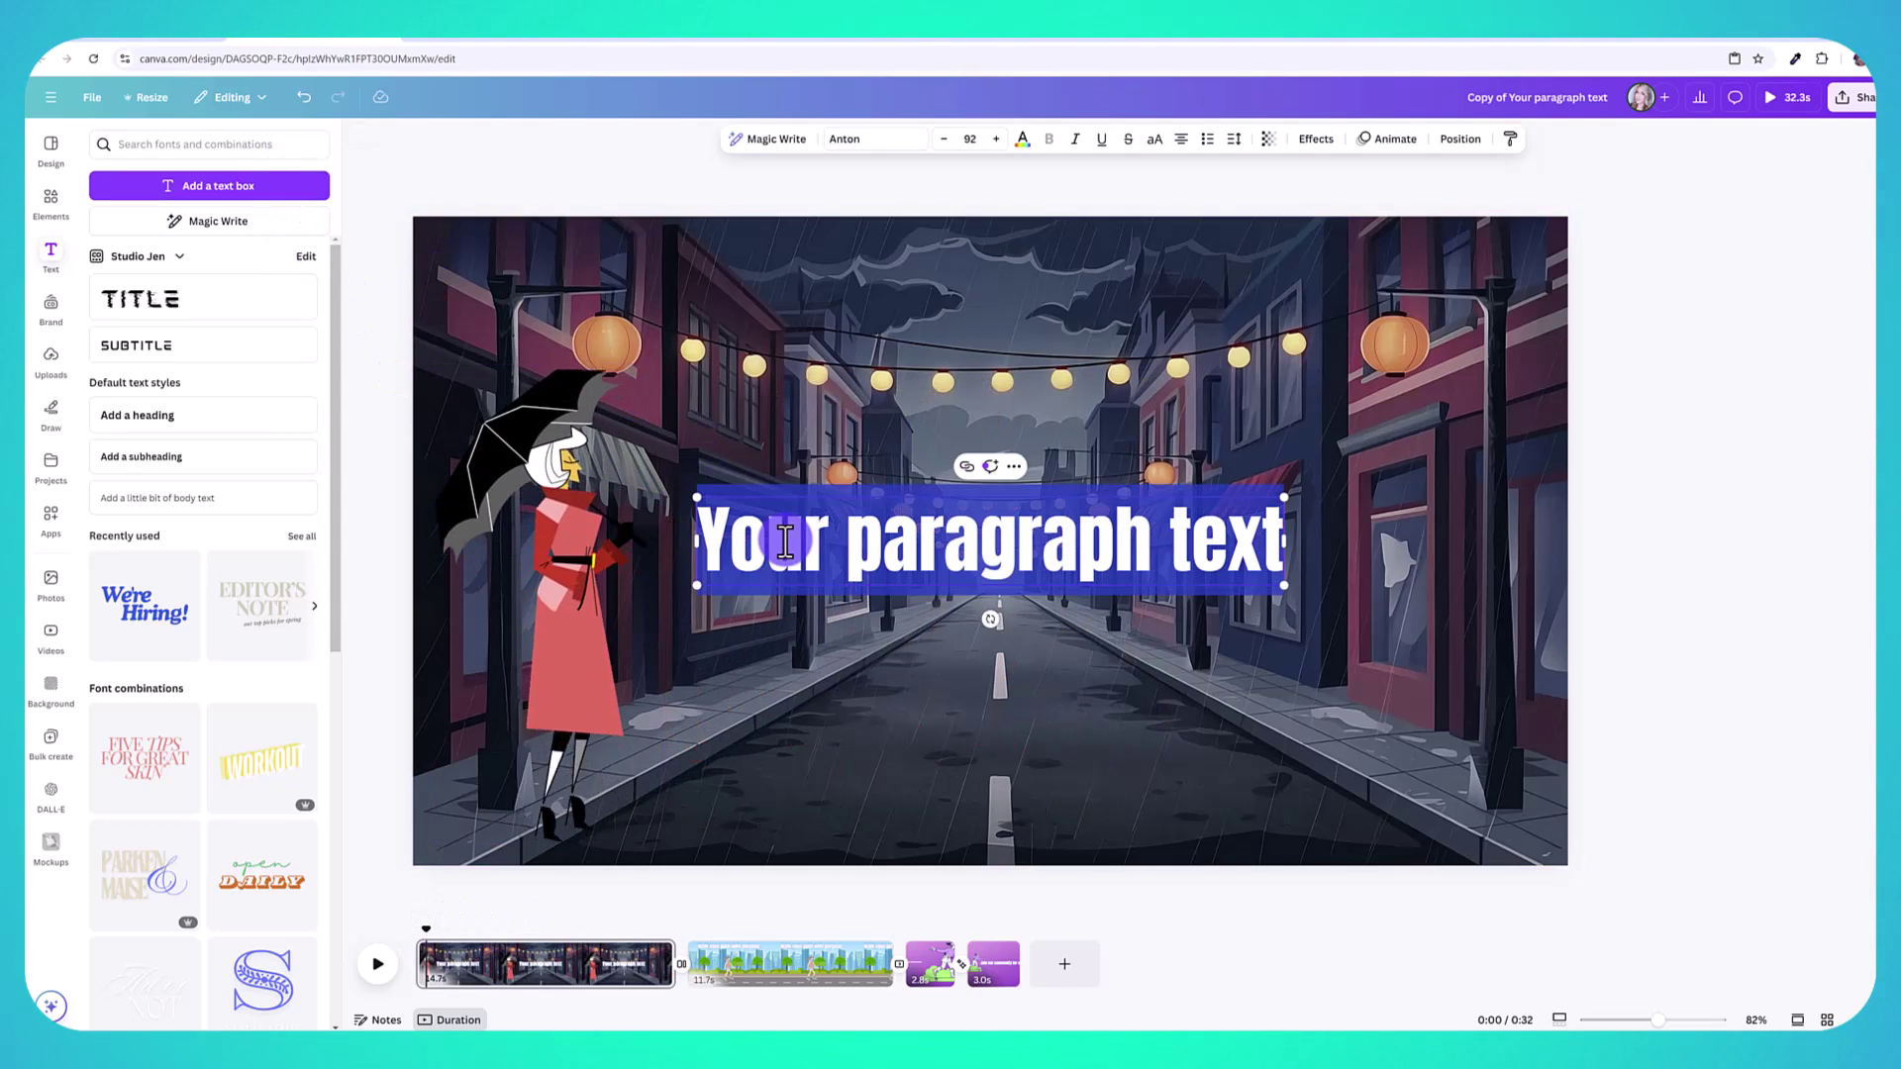
text(Don’t let anyone rain on your parade.)
mouse_move(1383, 525)
mouse_down()
mouse_move(1413, 535)
mouse_move(1400, 519)
mouse_up()
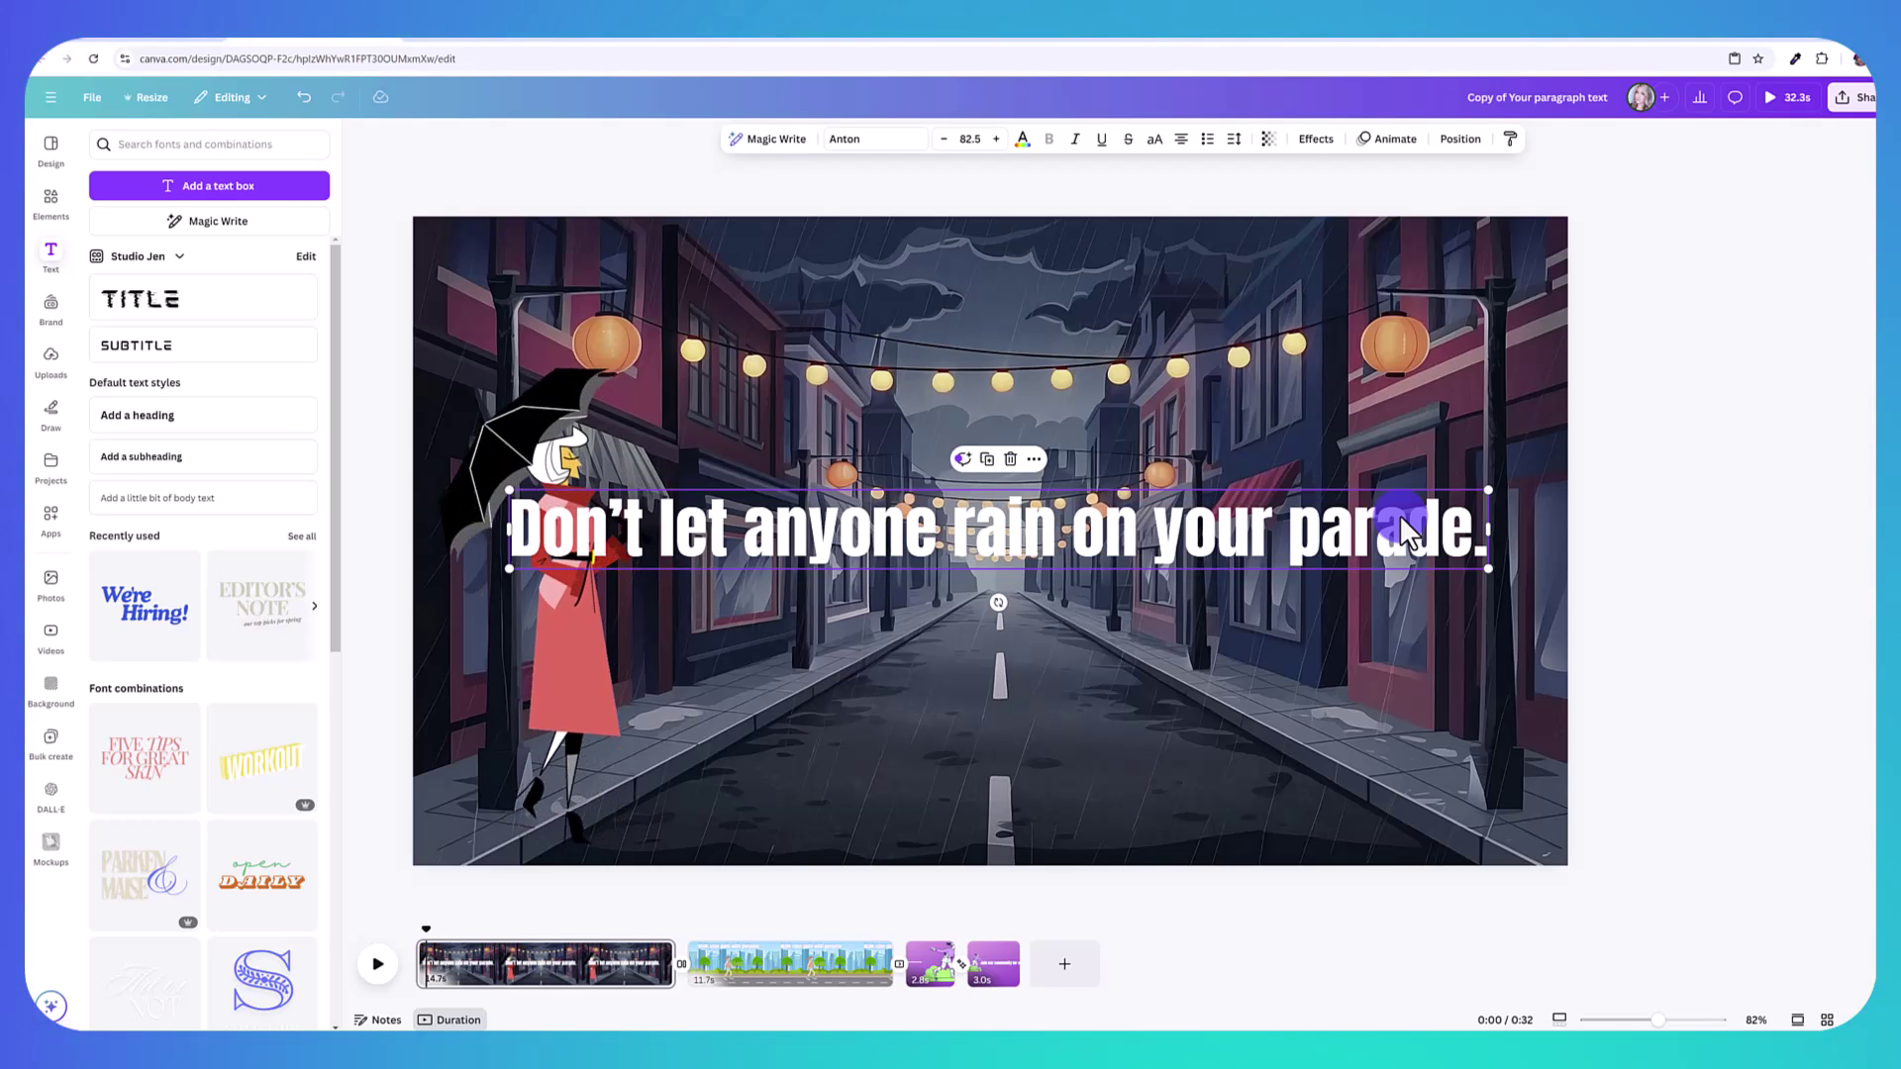
- Move the "Don’t let anyone rain on your parade." text layer behind the walking woman with the umbrella
click(1461, 138)
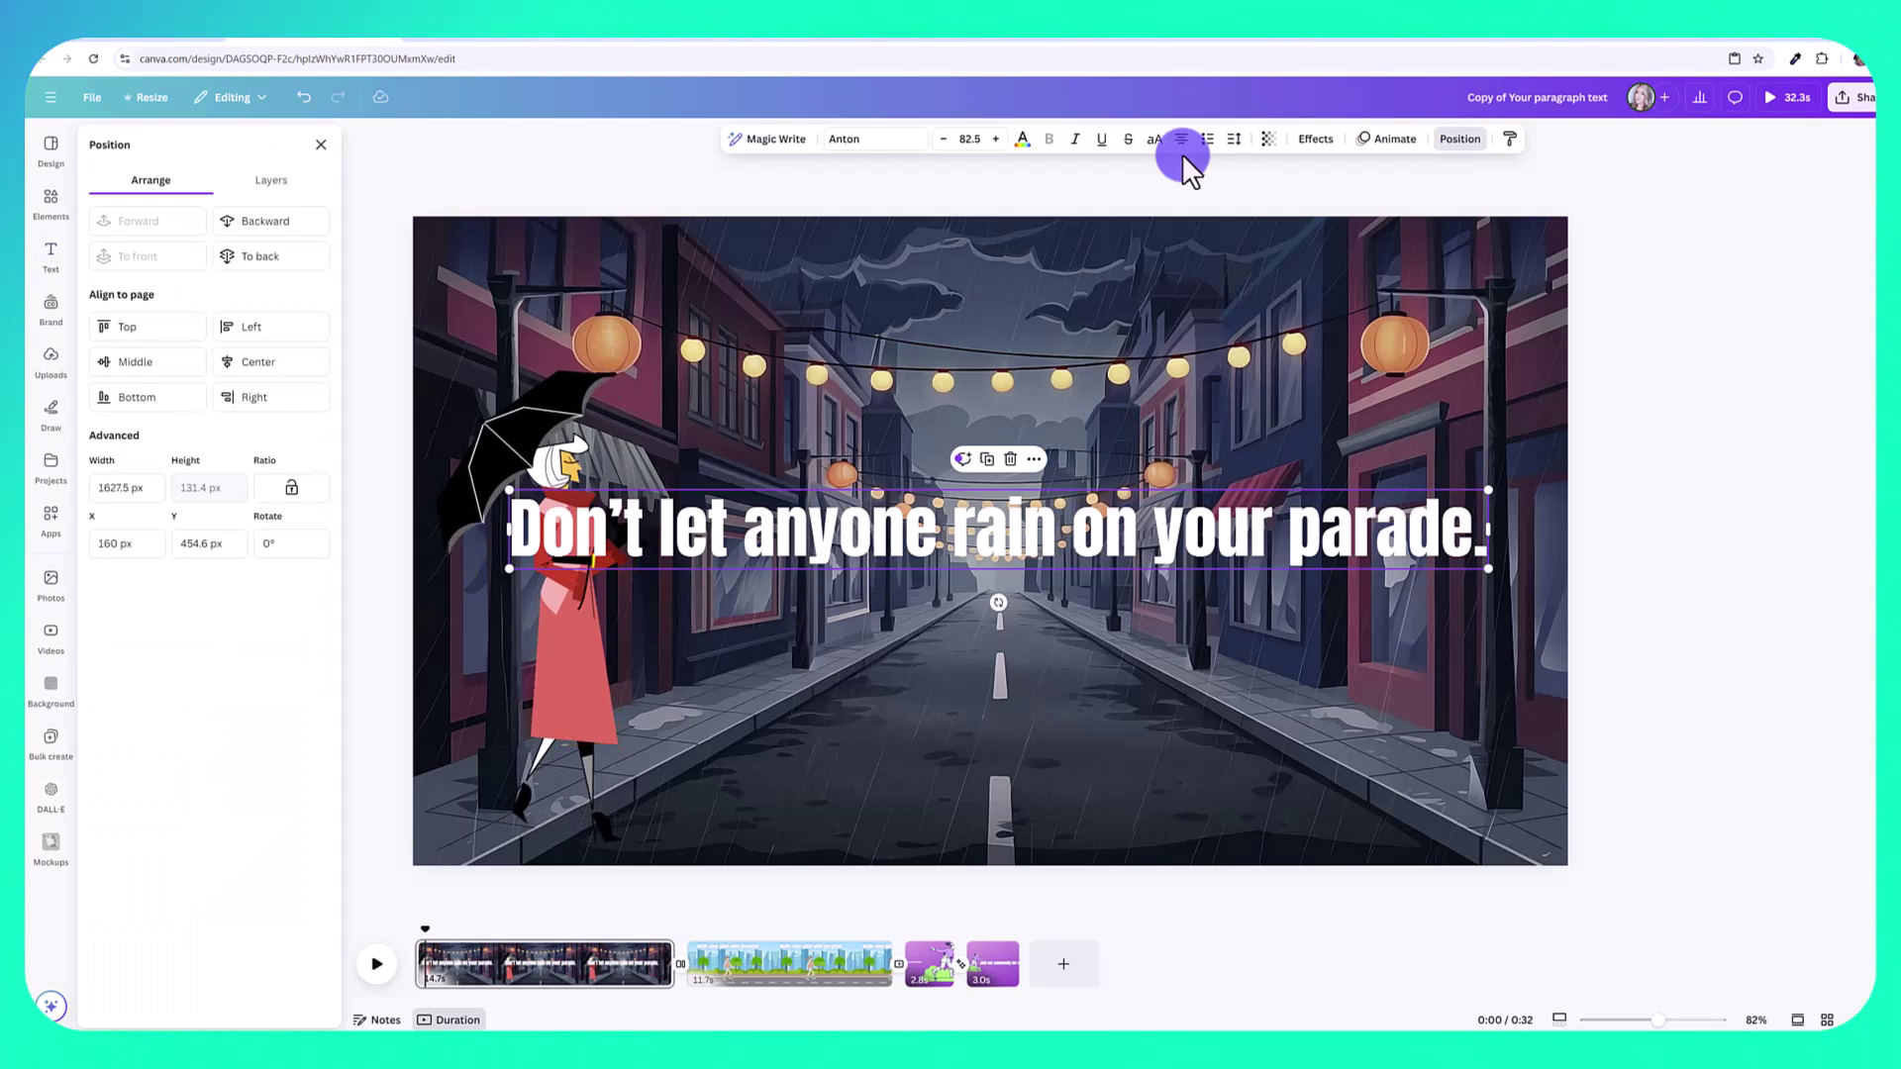
click(259, 184)
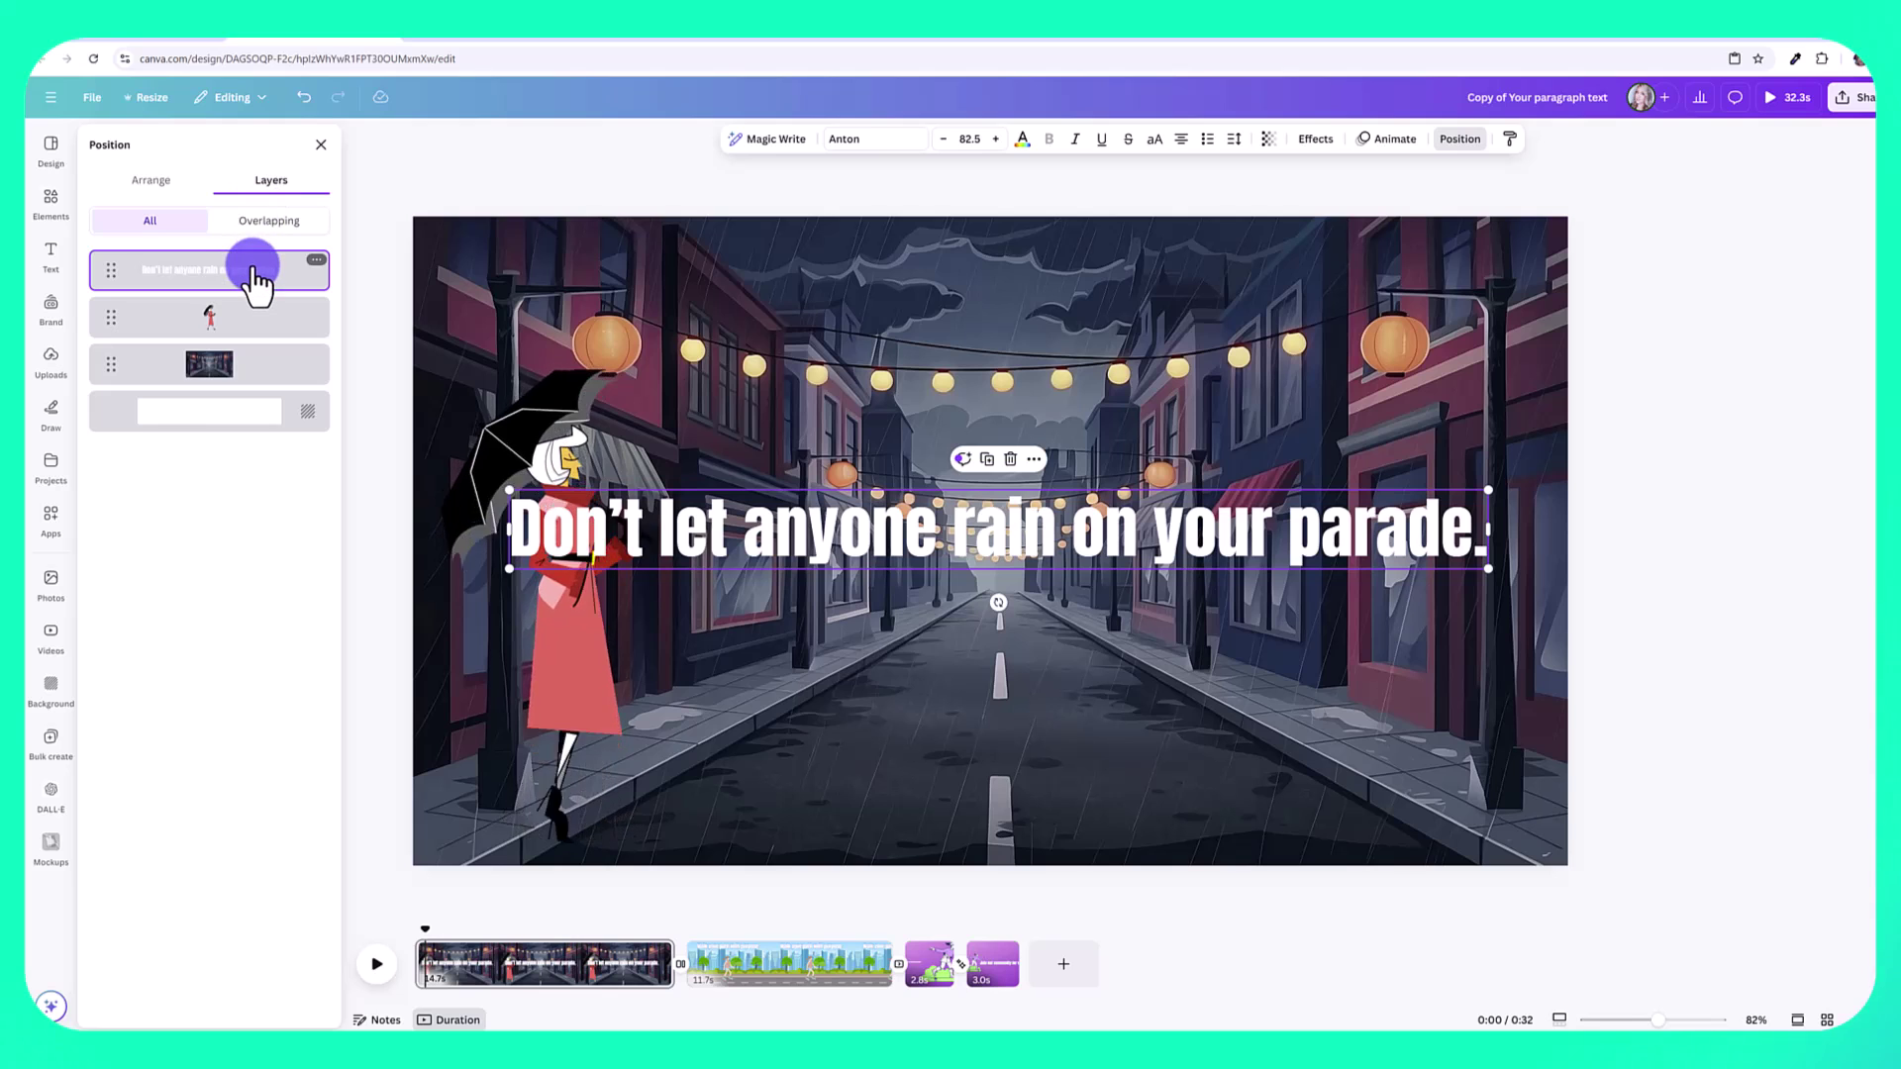
drag(250, 307, 250, 329)
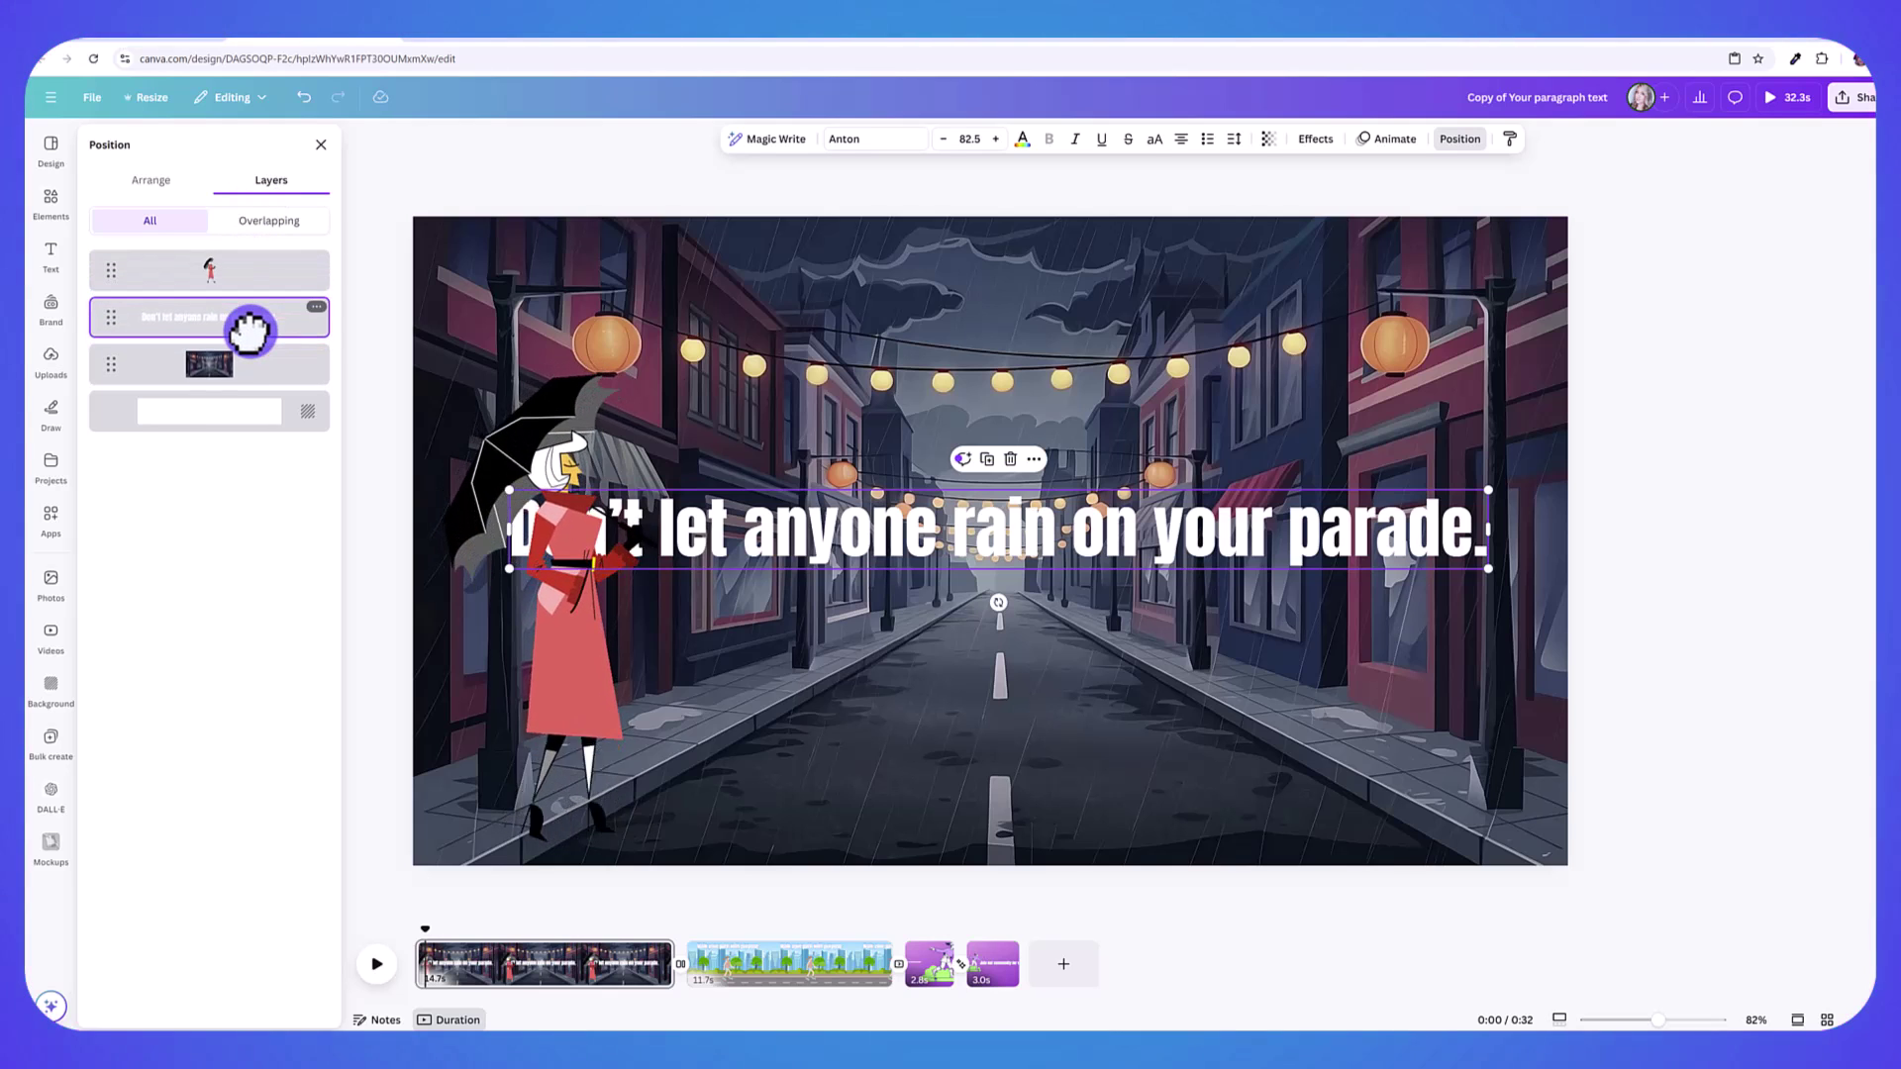
- Copy the "Don’t let anyone rain on your parade." text and place the copy exactly over the original, in front of the woman
click(725, 527)
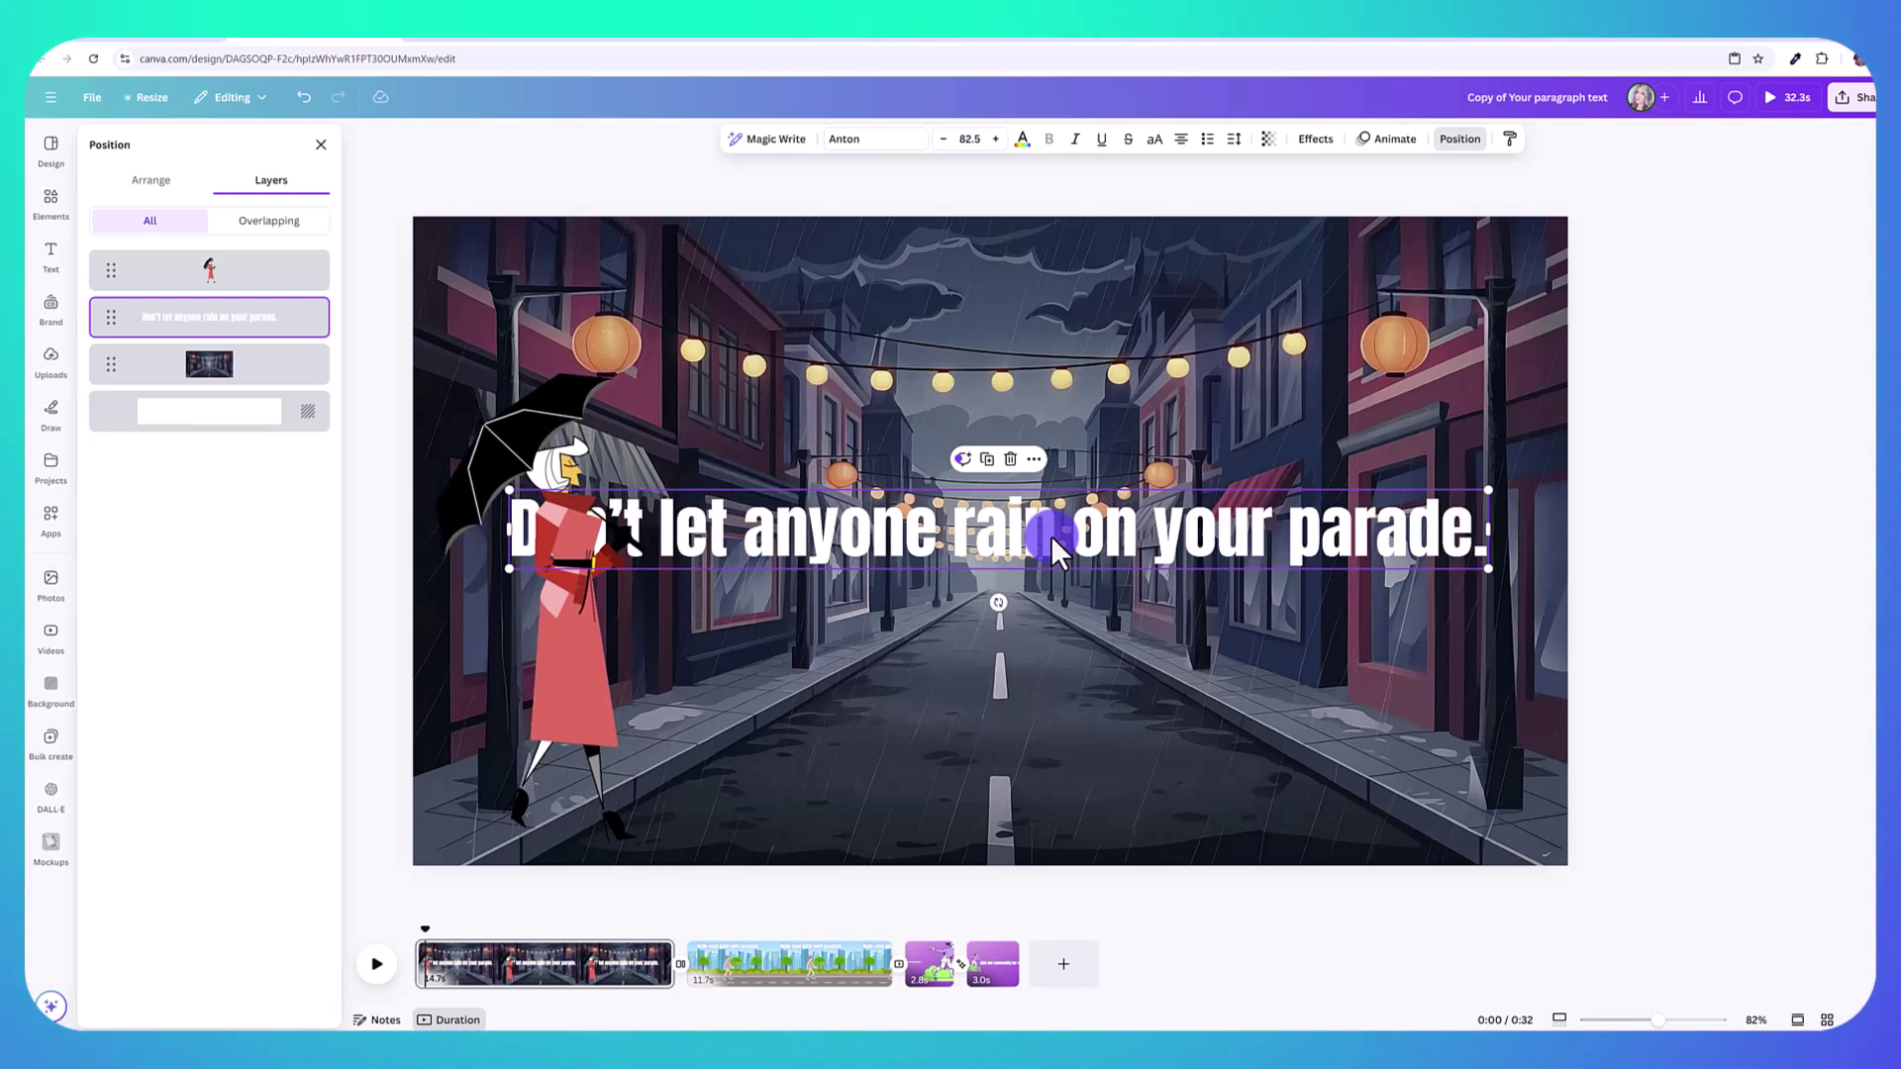
right_click(1050, 536)
click(1073, 554)
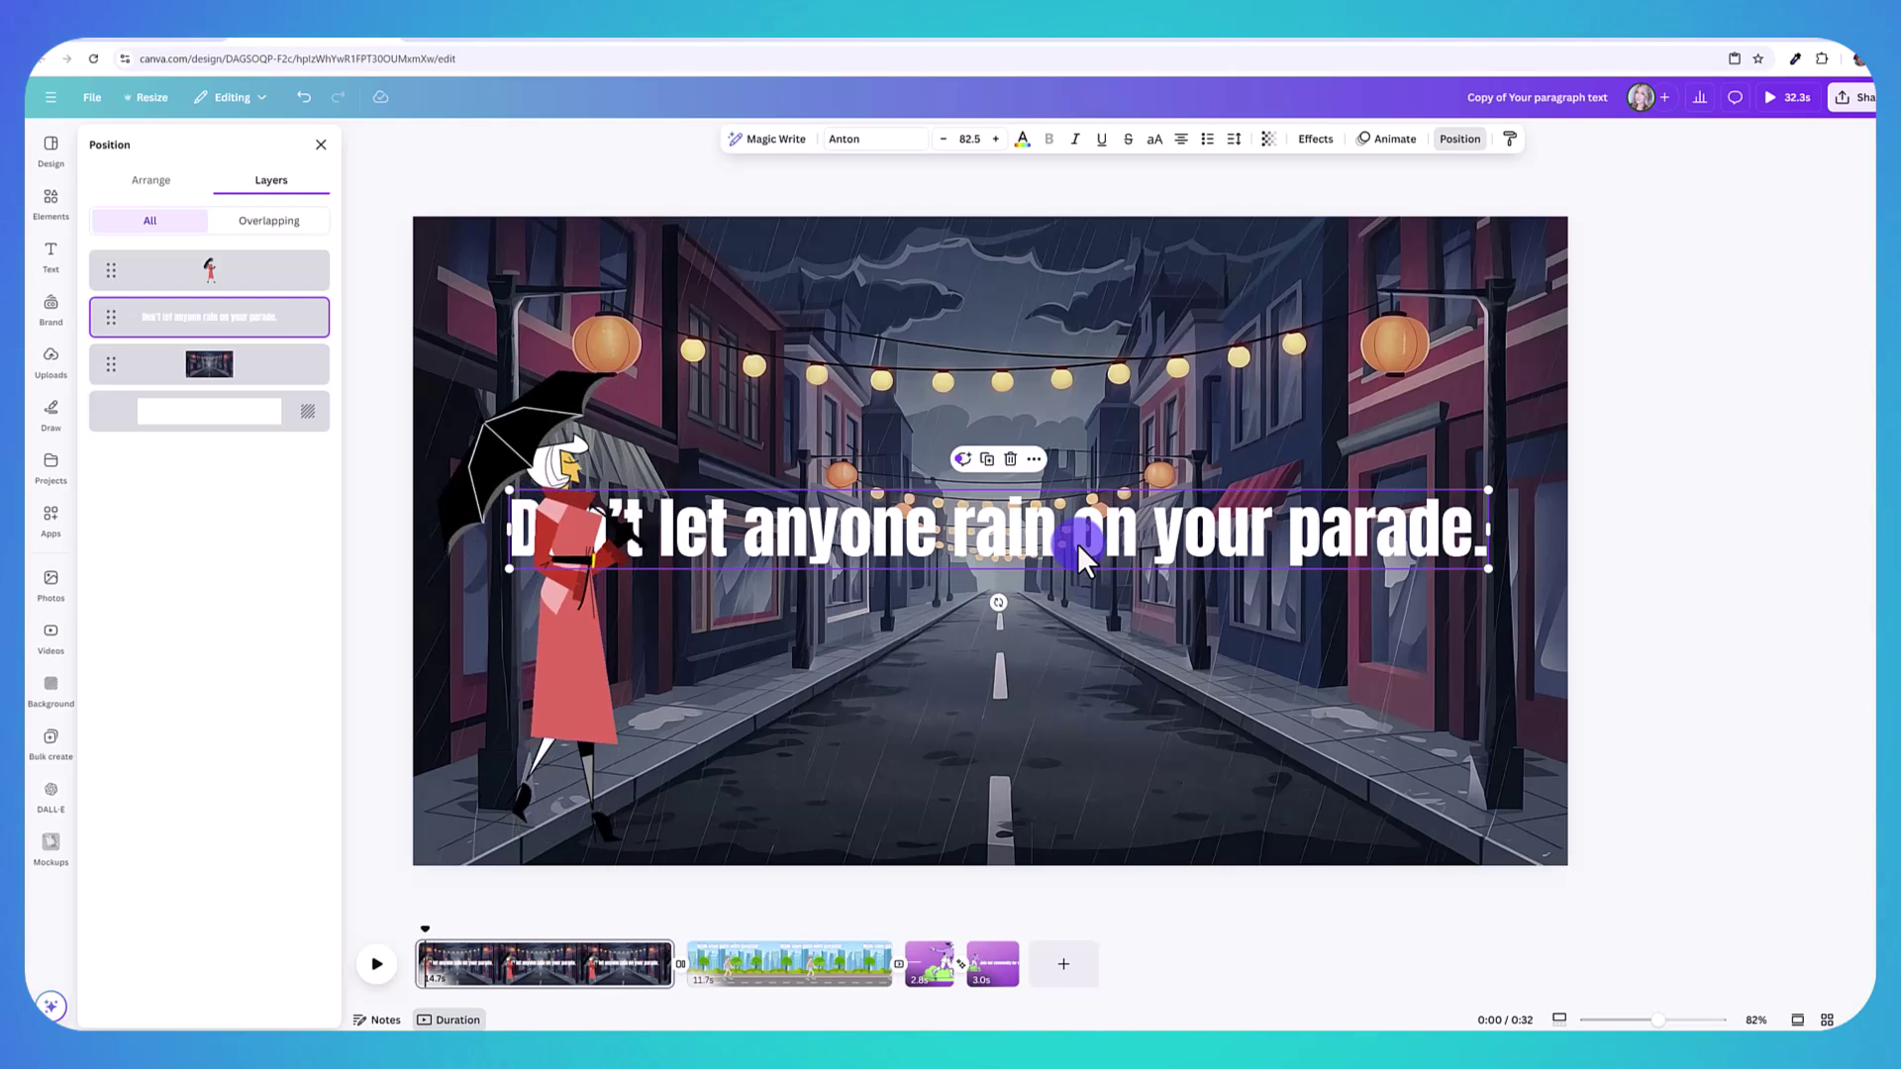
right_click(1077, 544)
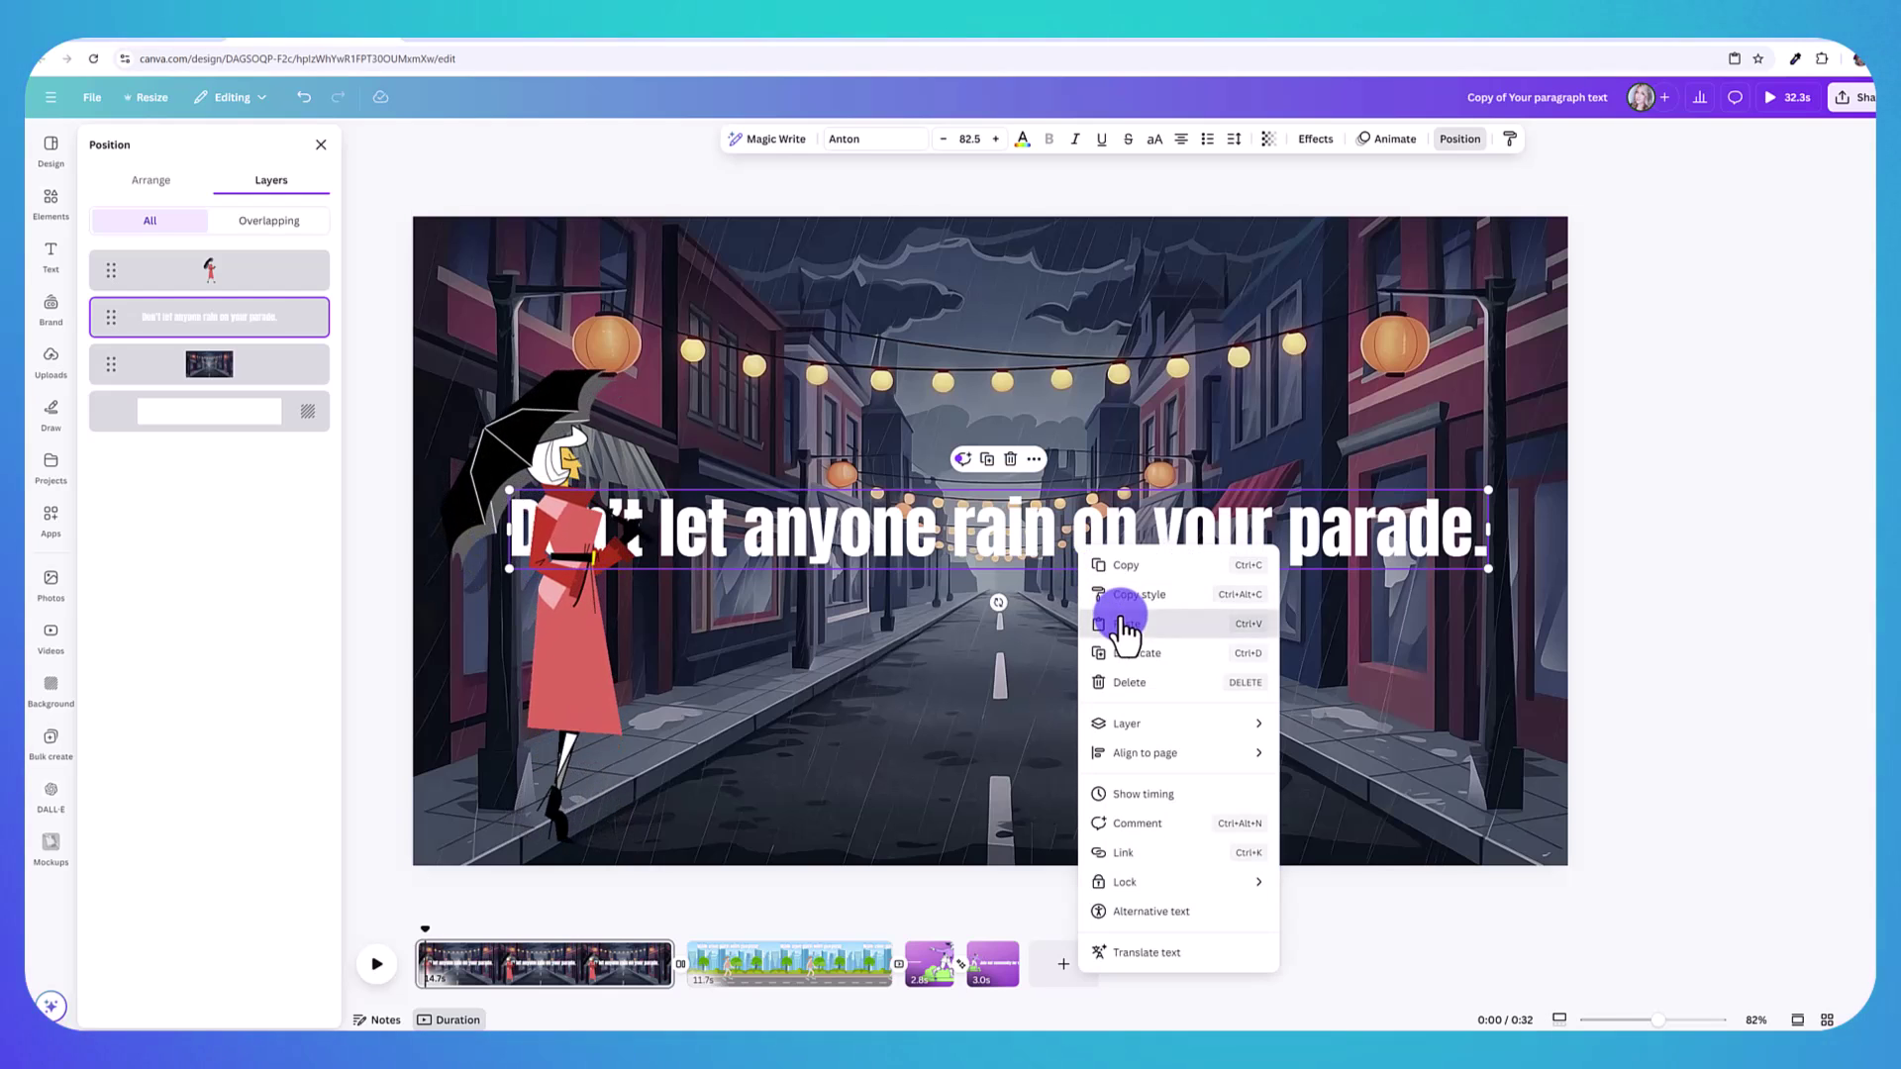
click(1111, 592)
drag(1099, 547, 1088, 538)
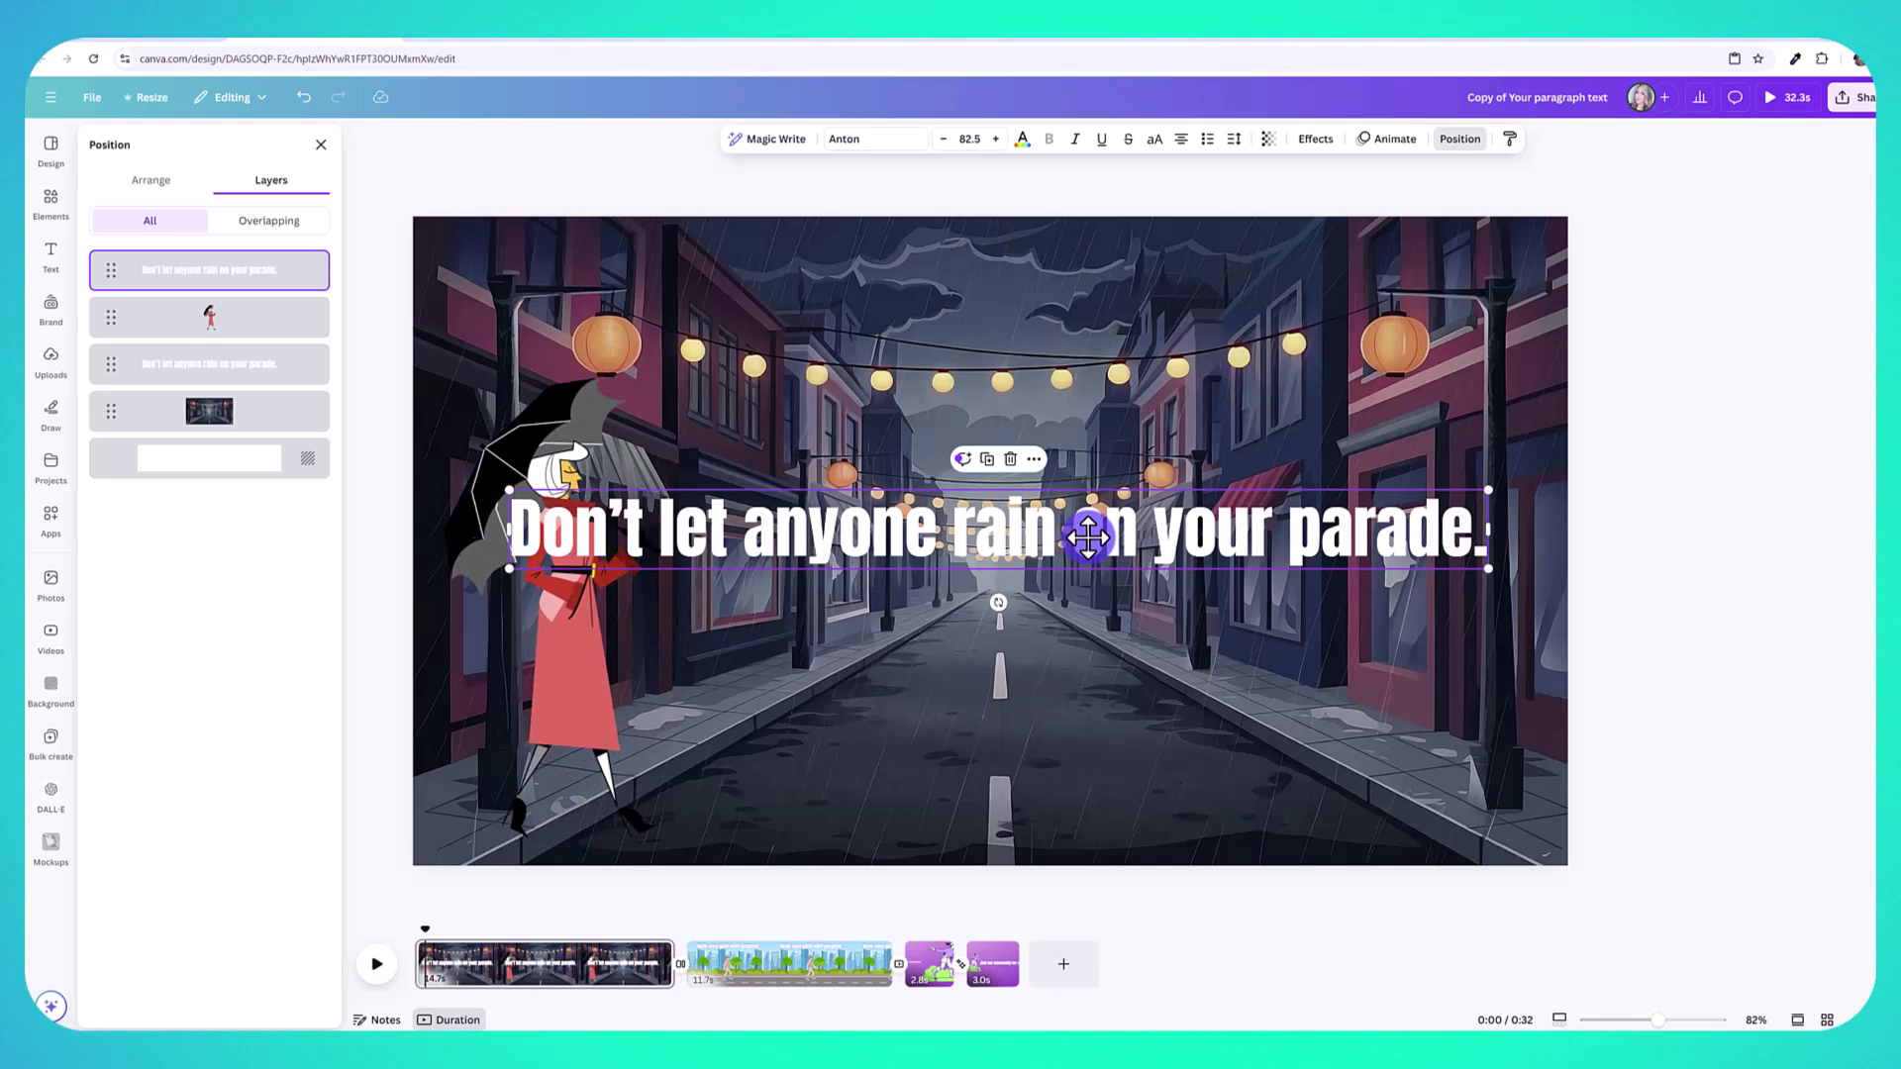
key(Escape)
- Apply the Hollow effect with a thickness of 50 to the front copy of the rainy street text
click(1399, 537)
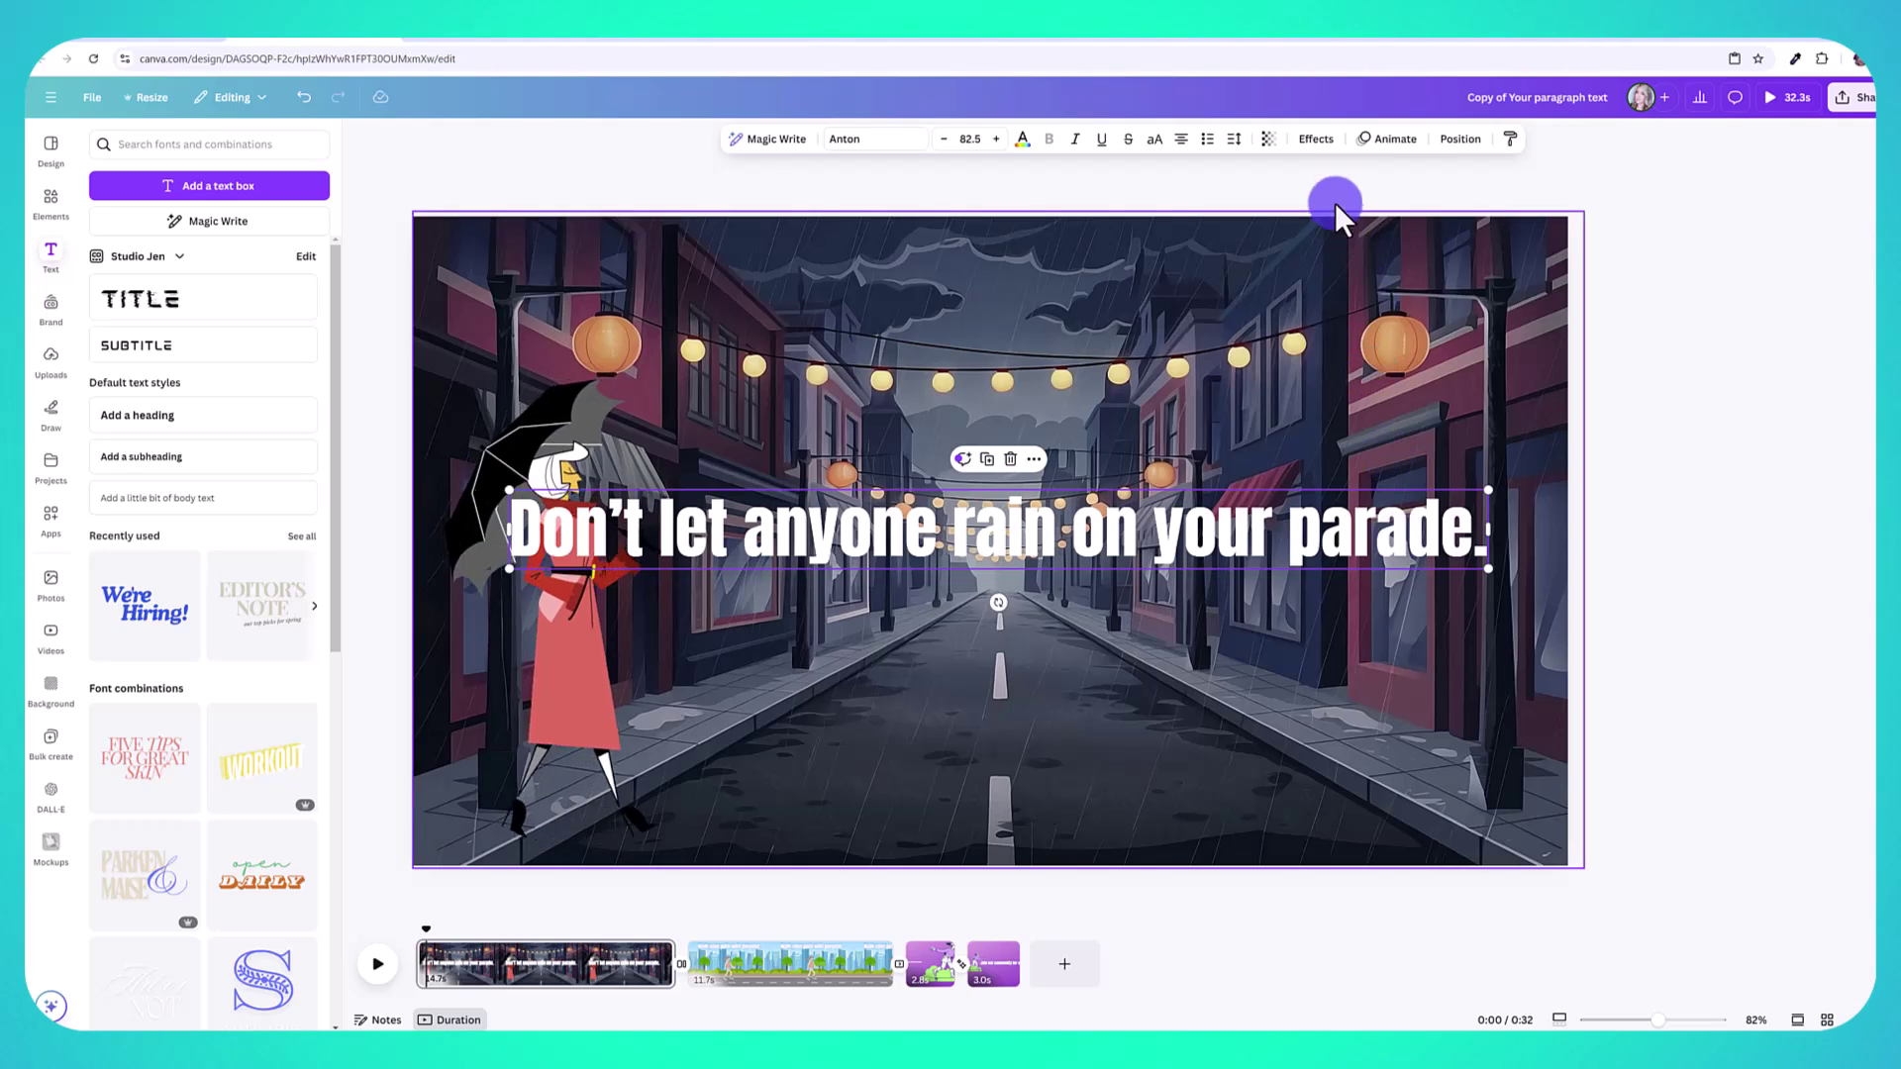
click(1321, 145)
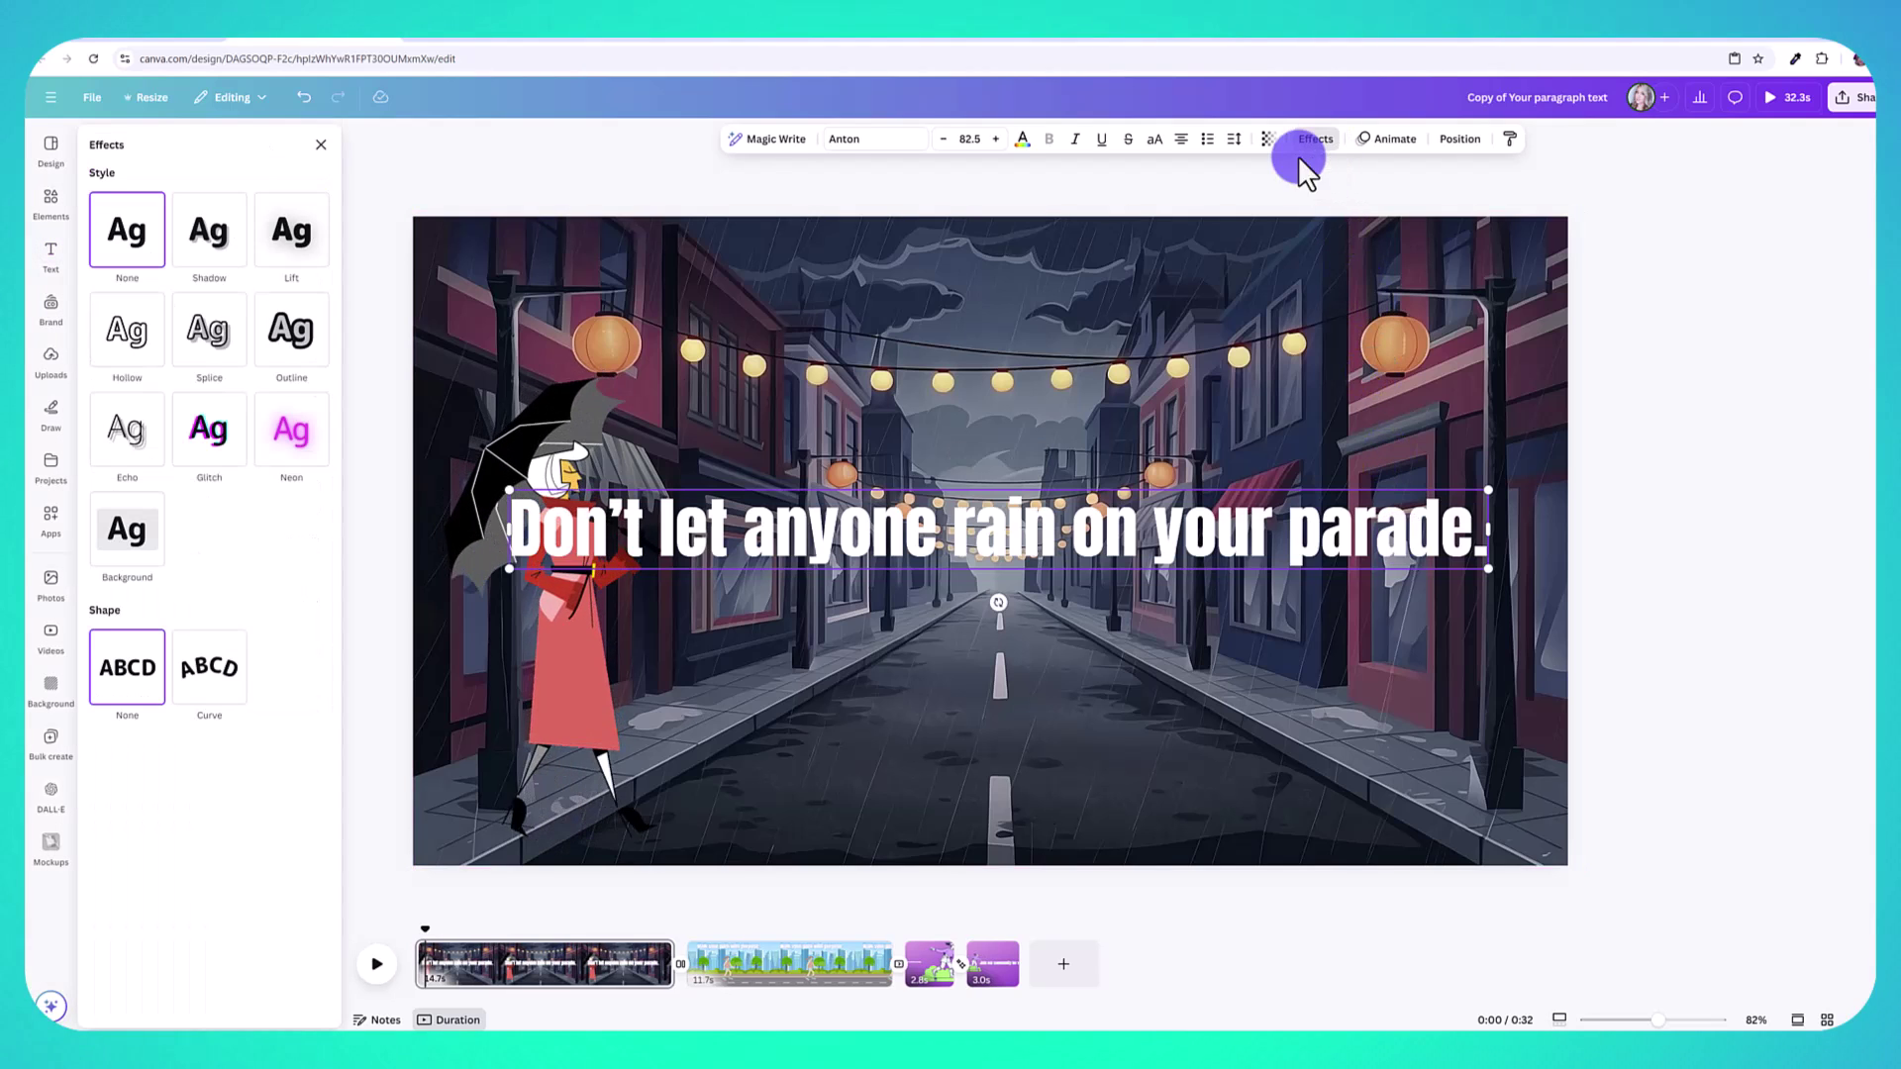
click(130, 346)
click(159, 429)
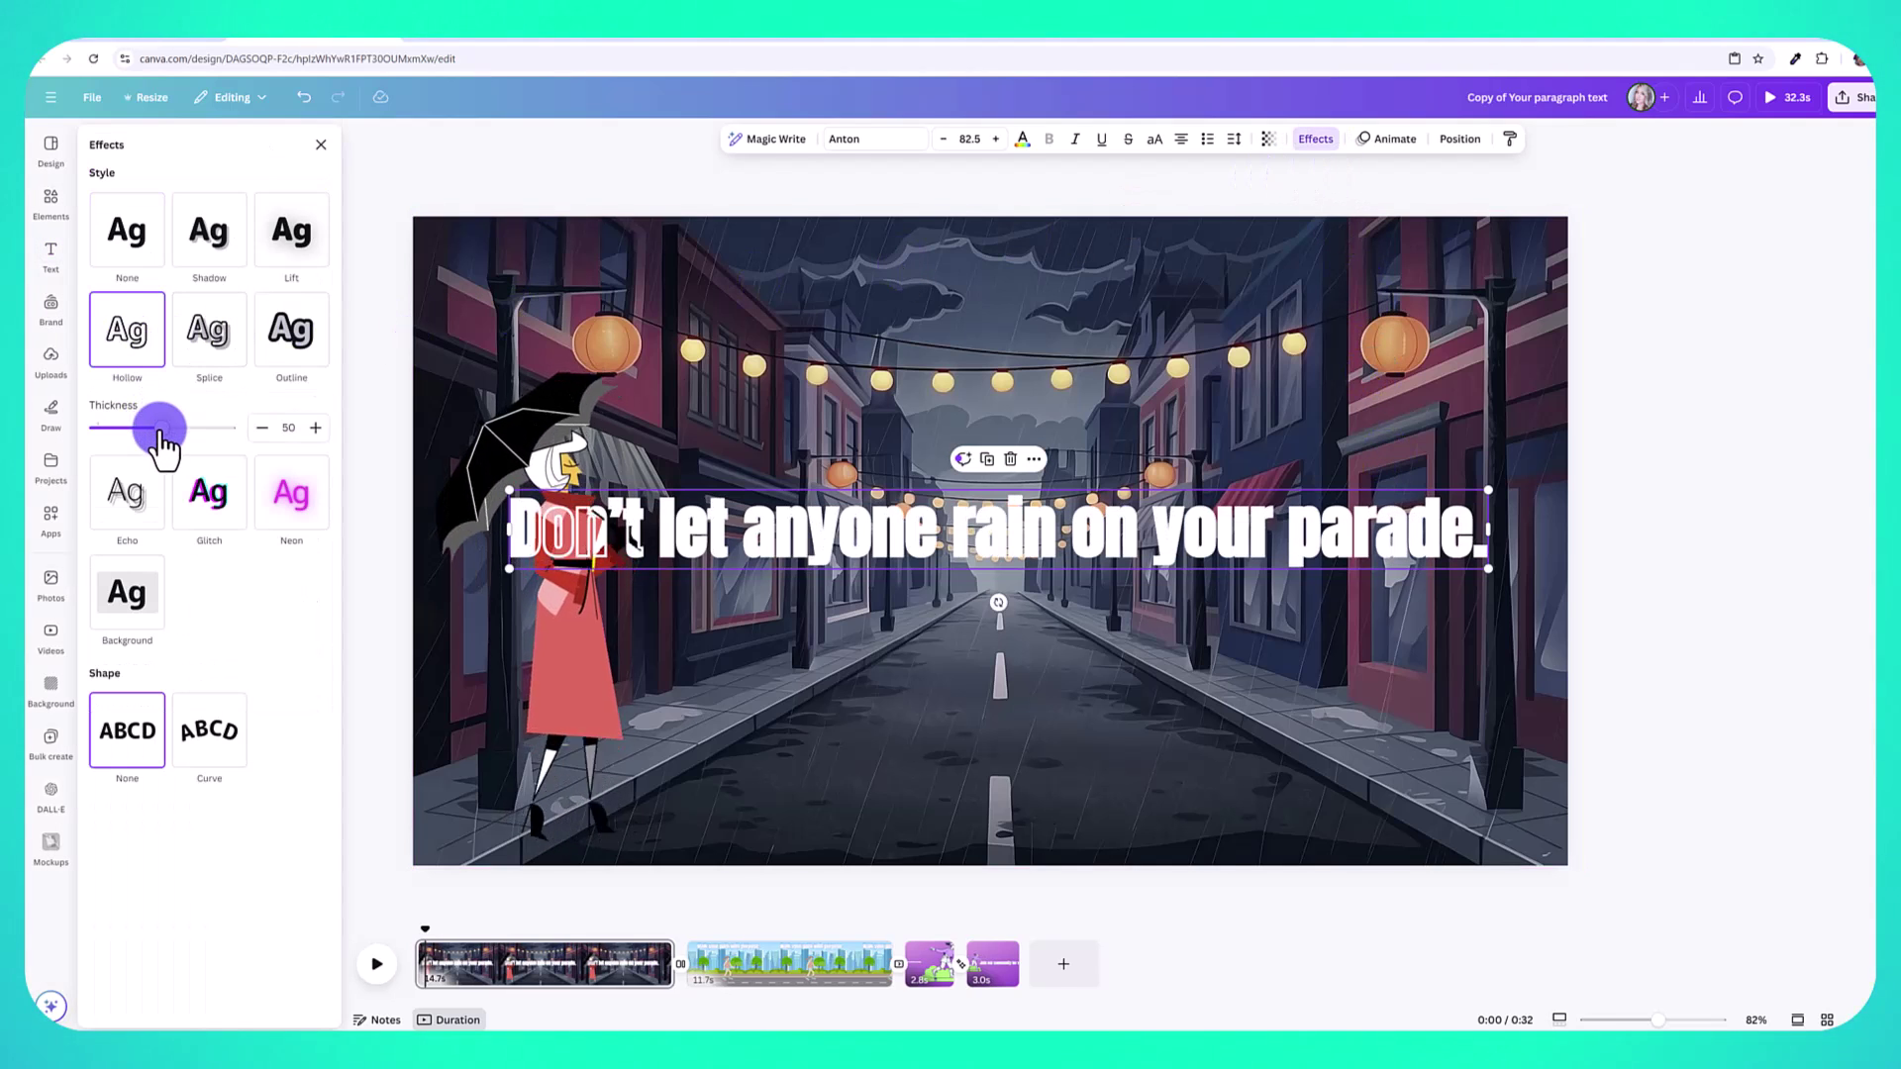
- Lower the Hollow thickness of the front text copy to its minimum and preview the rainy street page from the start
drag(159, 429, 58, 433)
click(436, 923)
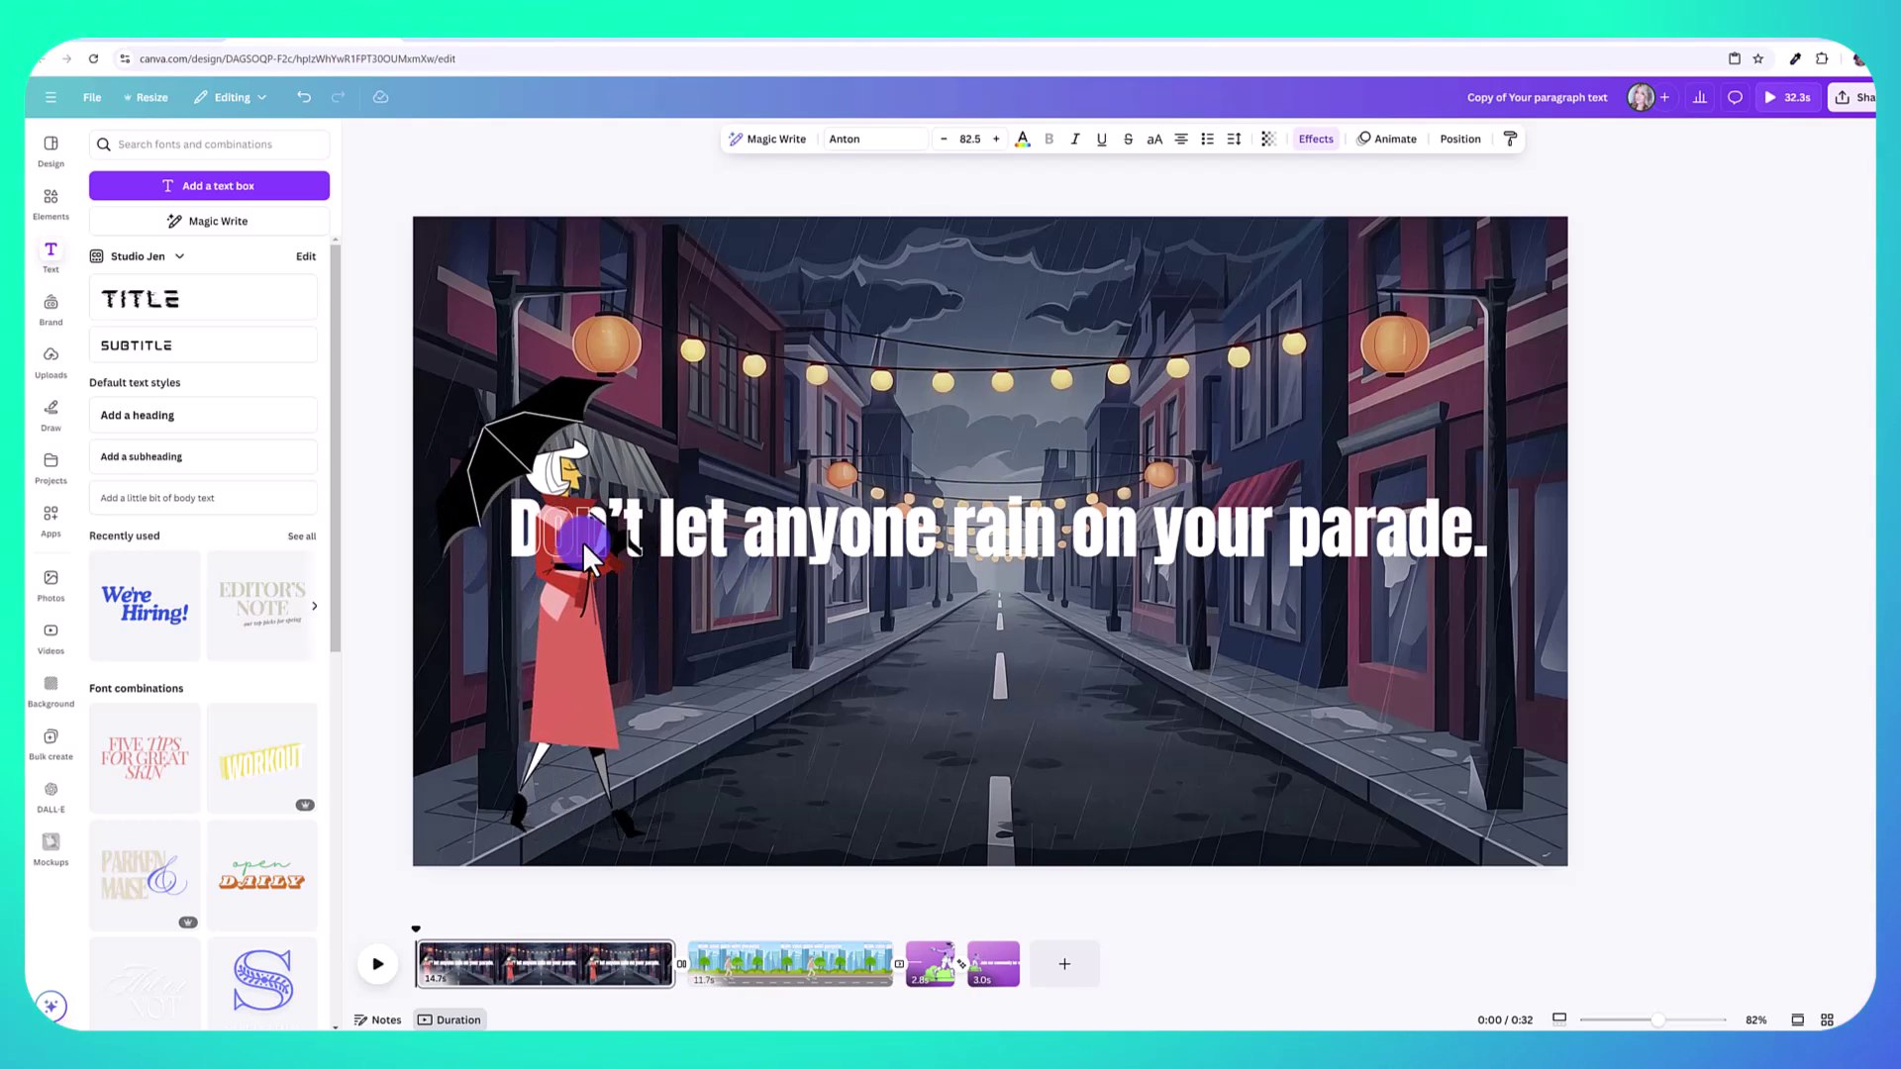
click(378, 965)
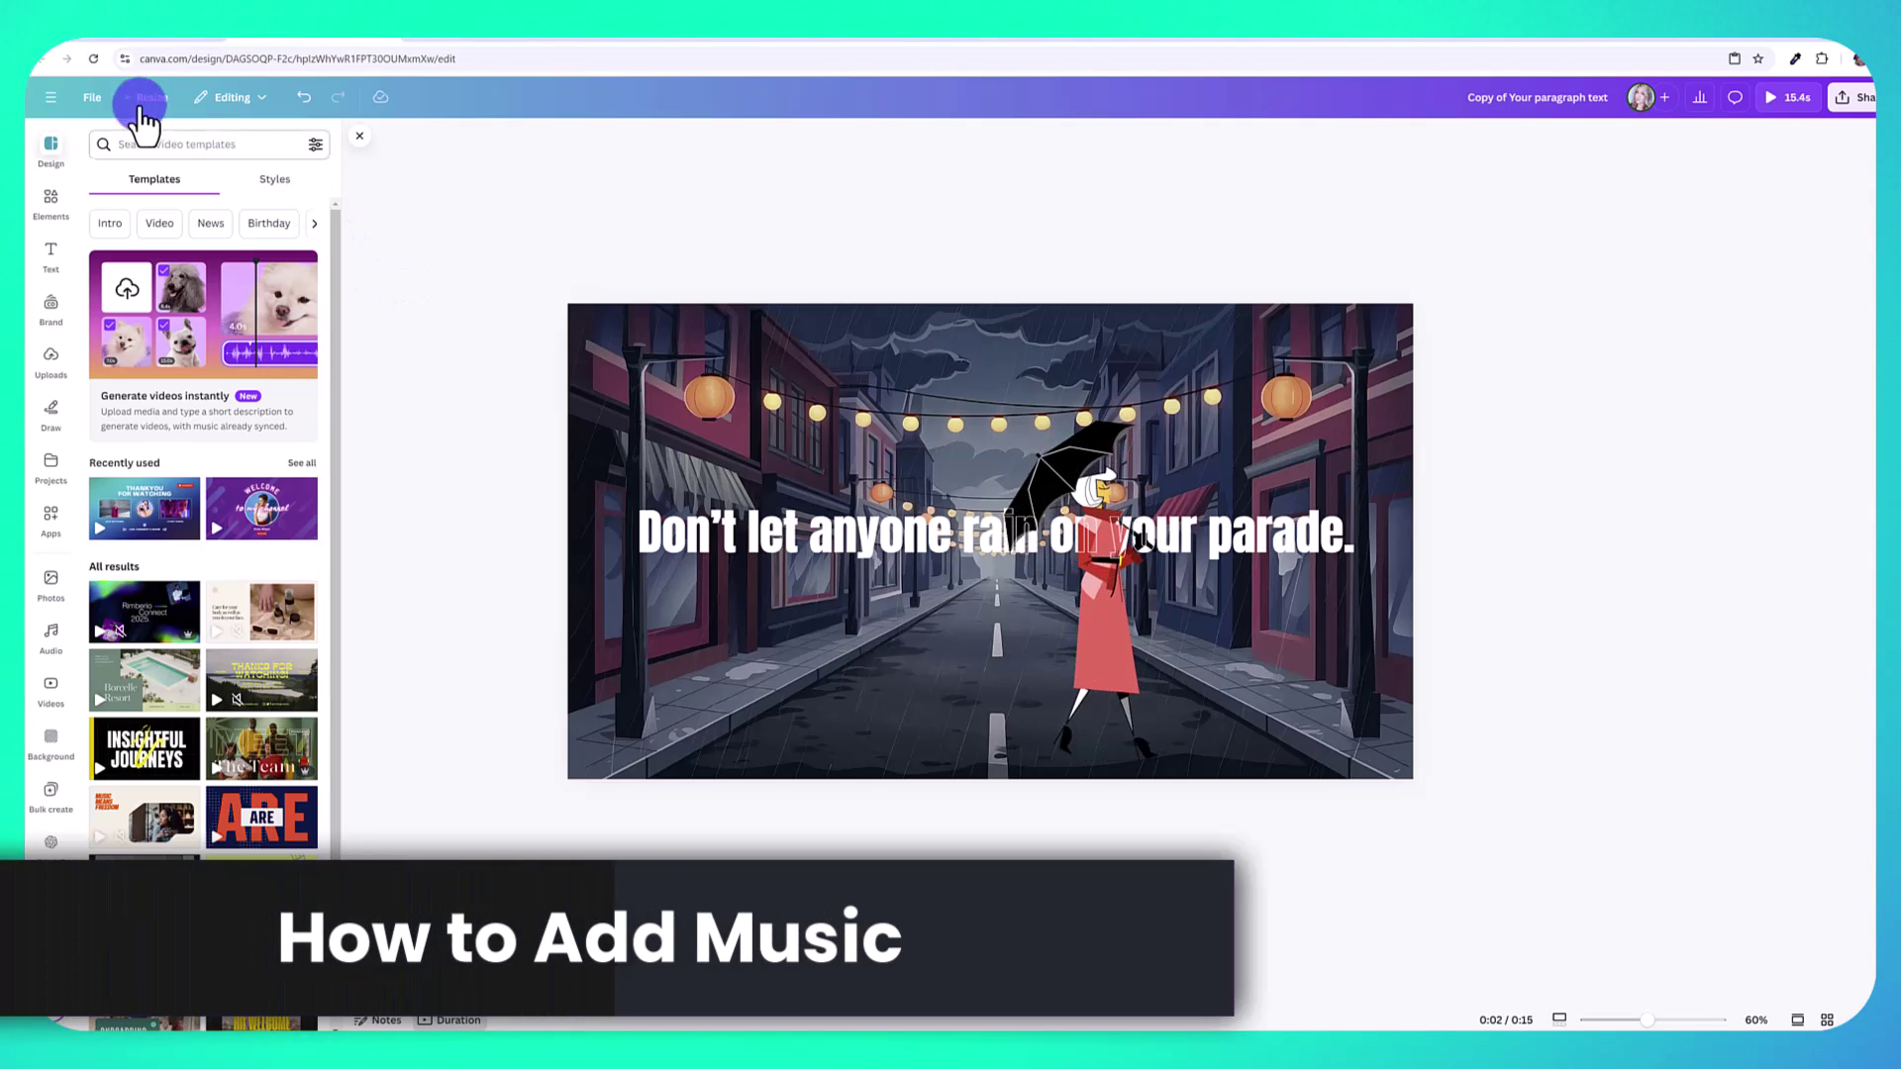
- Search the Canva apps for "audio" and open the Audio app
click(64, 532)
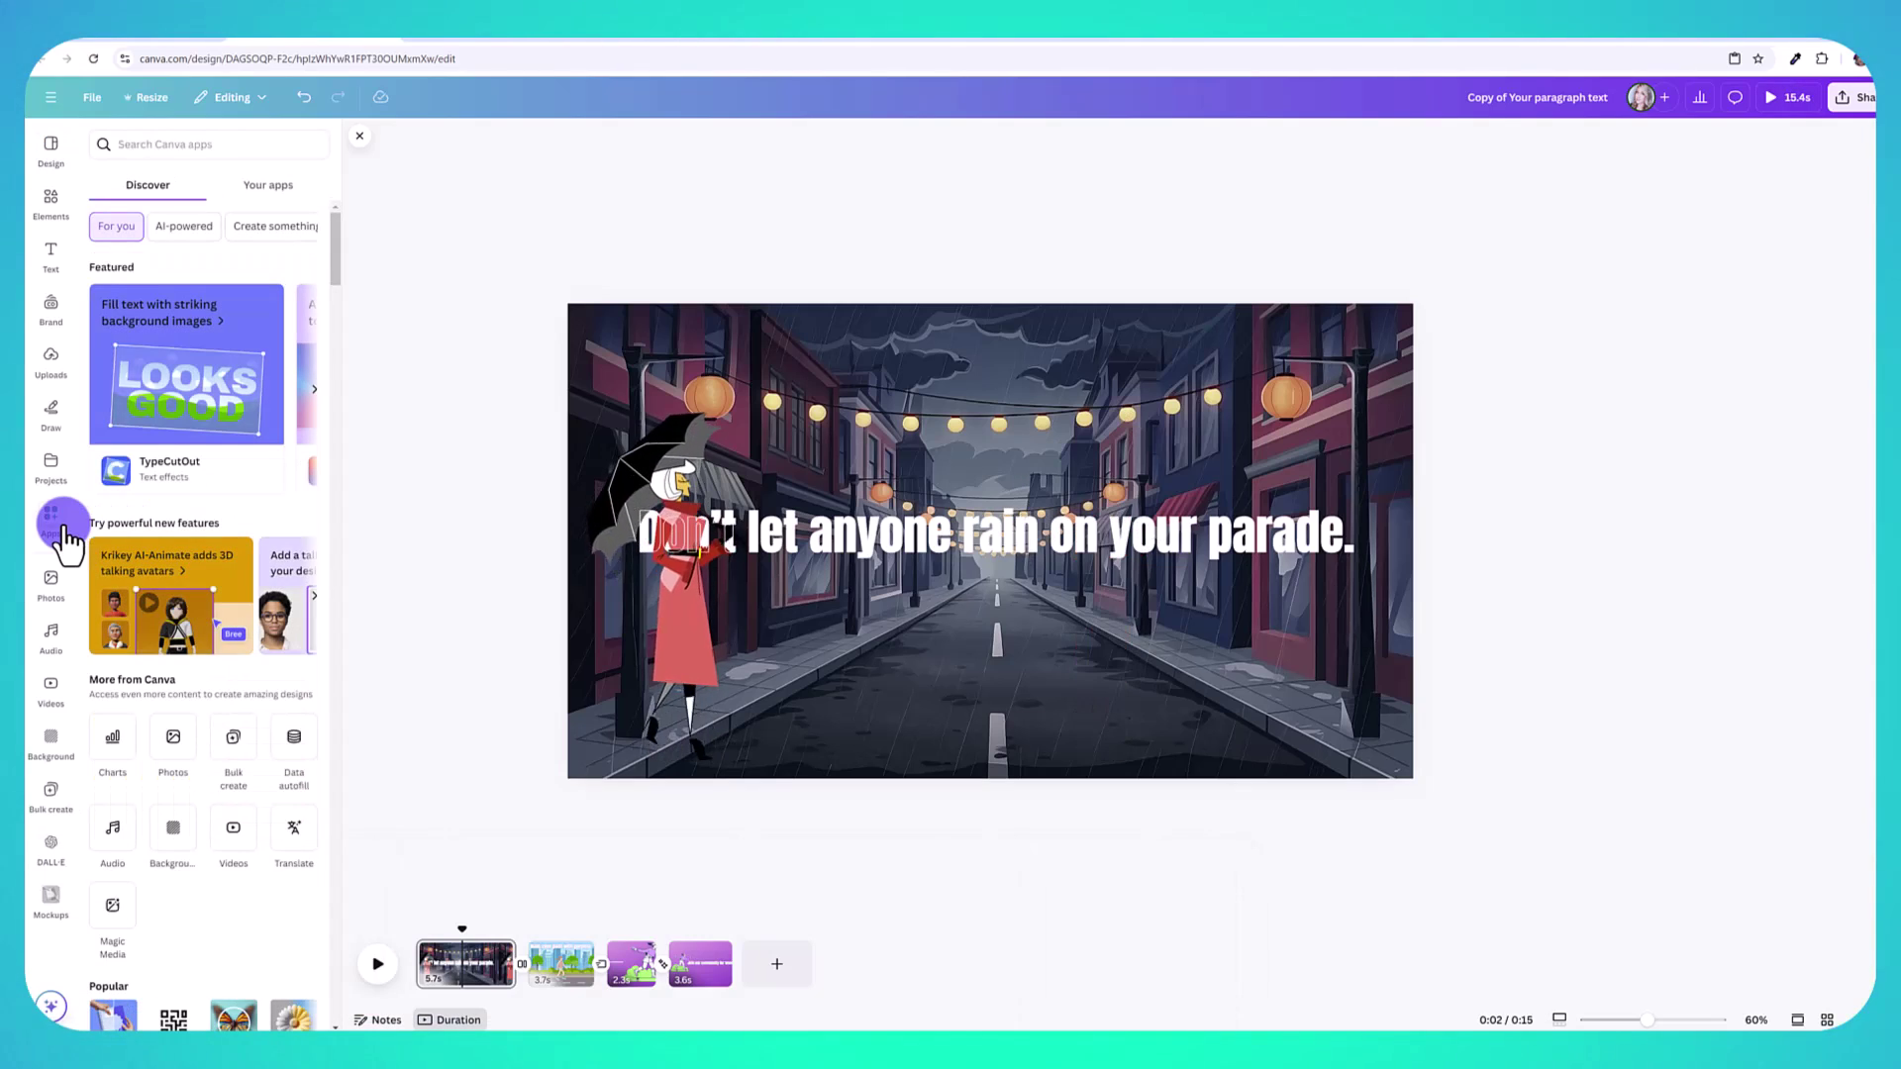
click(202, 141)
text(audio)
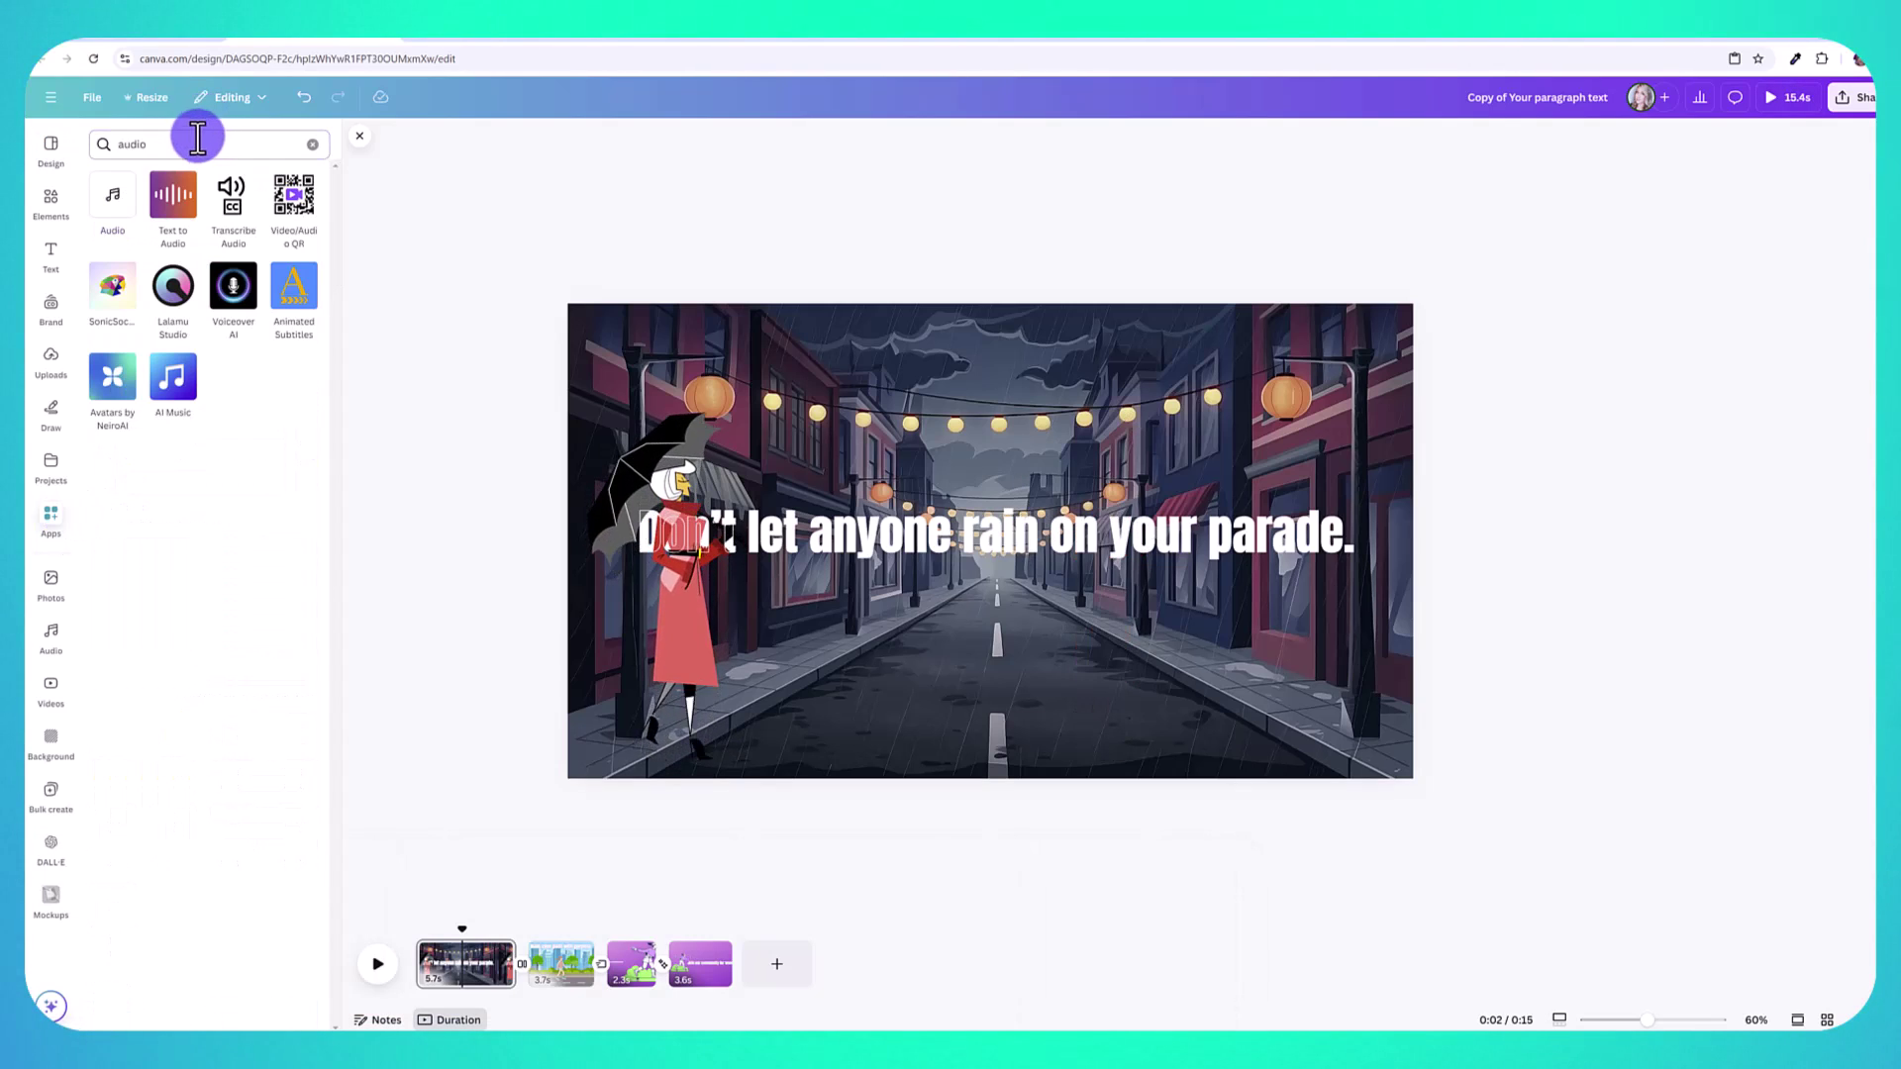
click(113, 208)
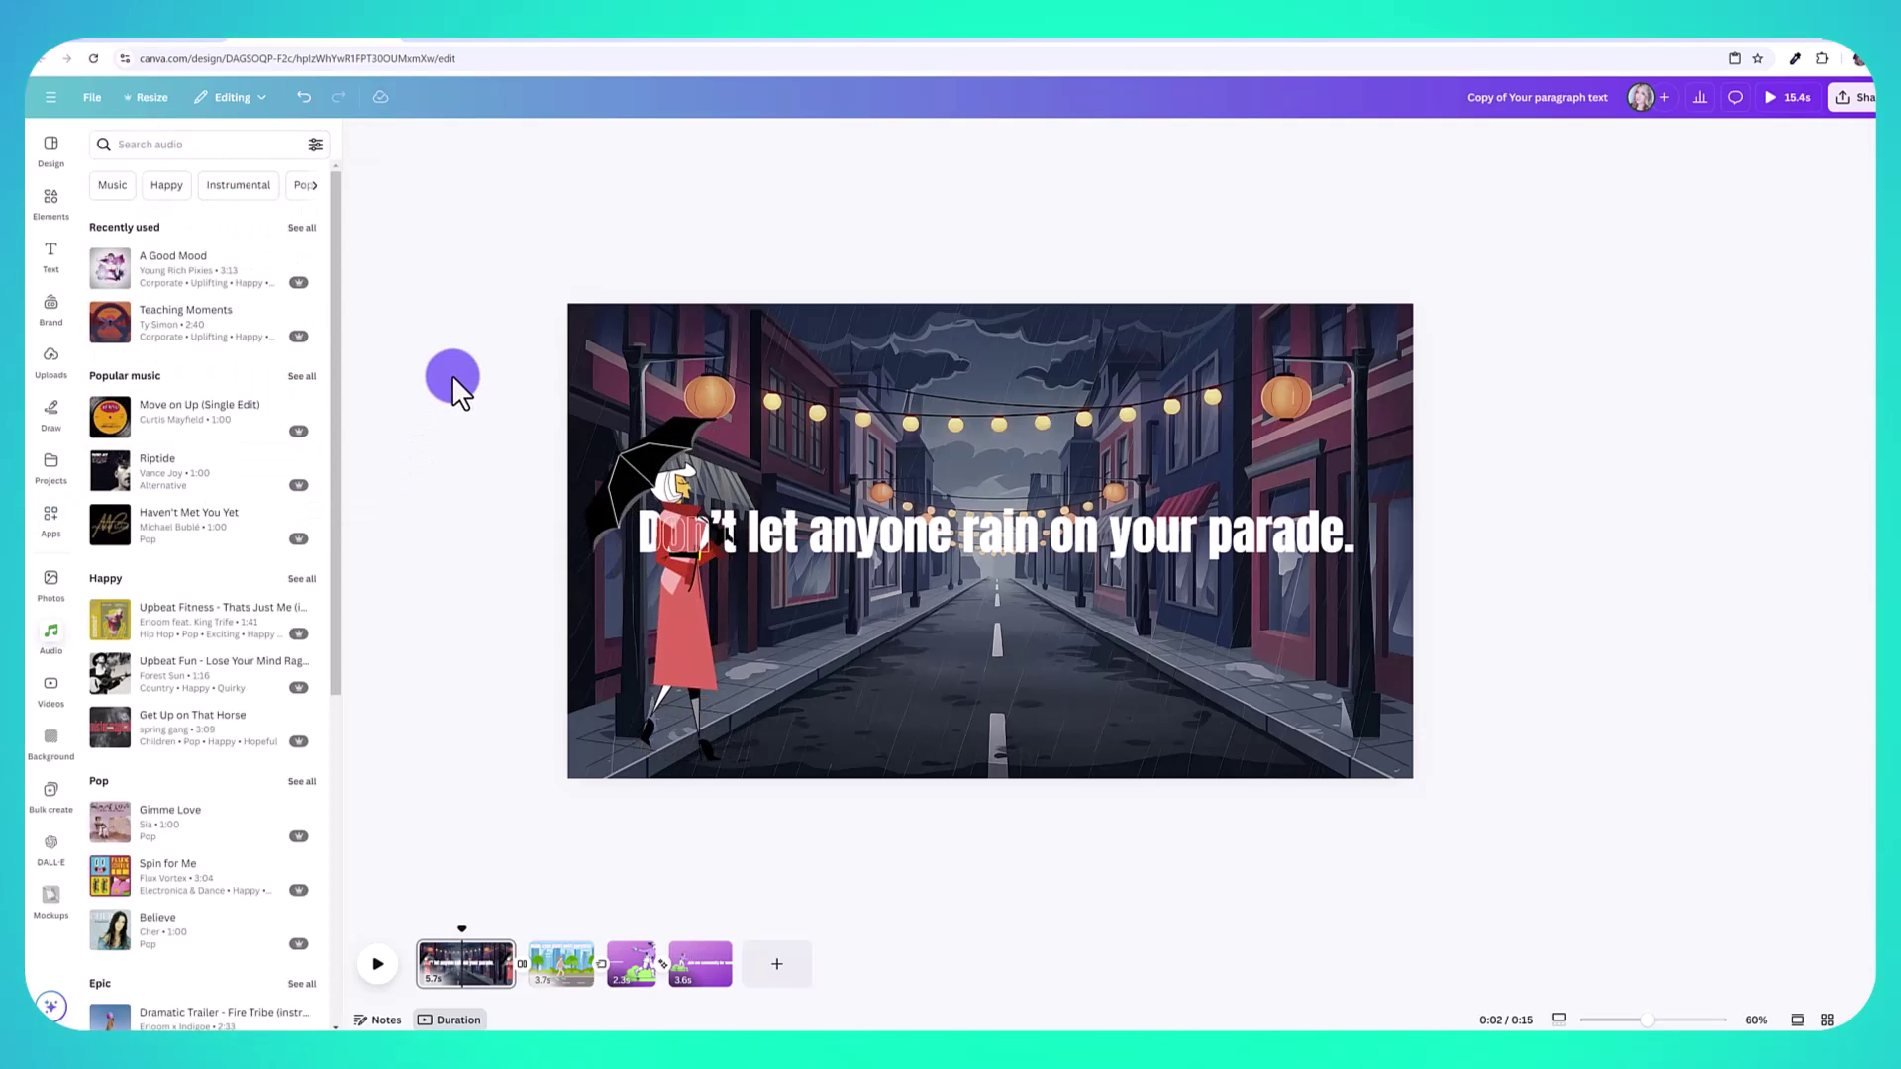
- Search the audio library for "corporate upbeat" and add the track "A Good Mood" to the video
click(315, 145)
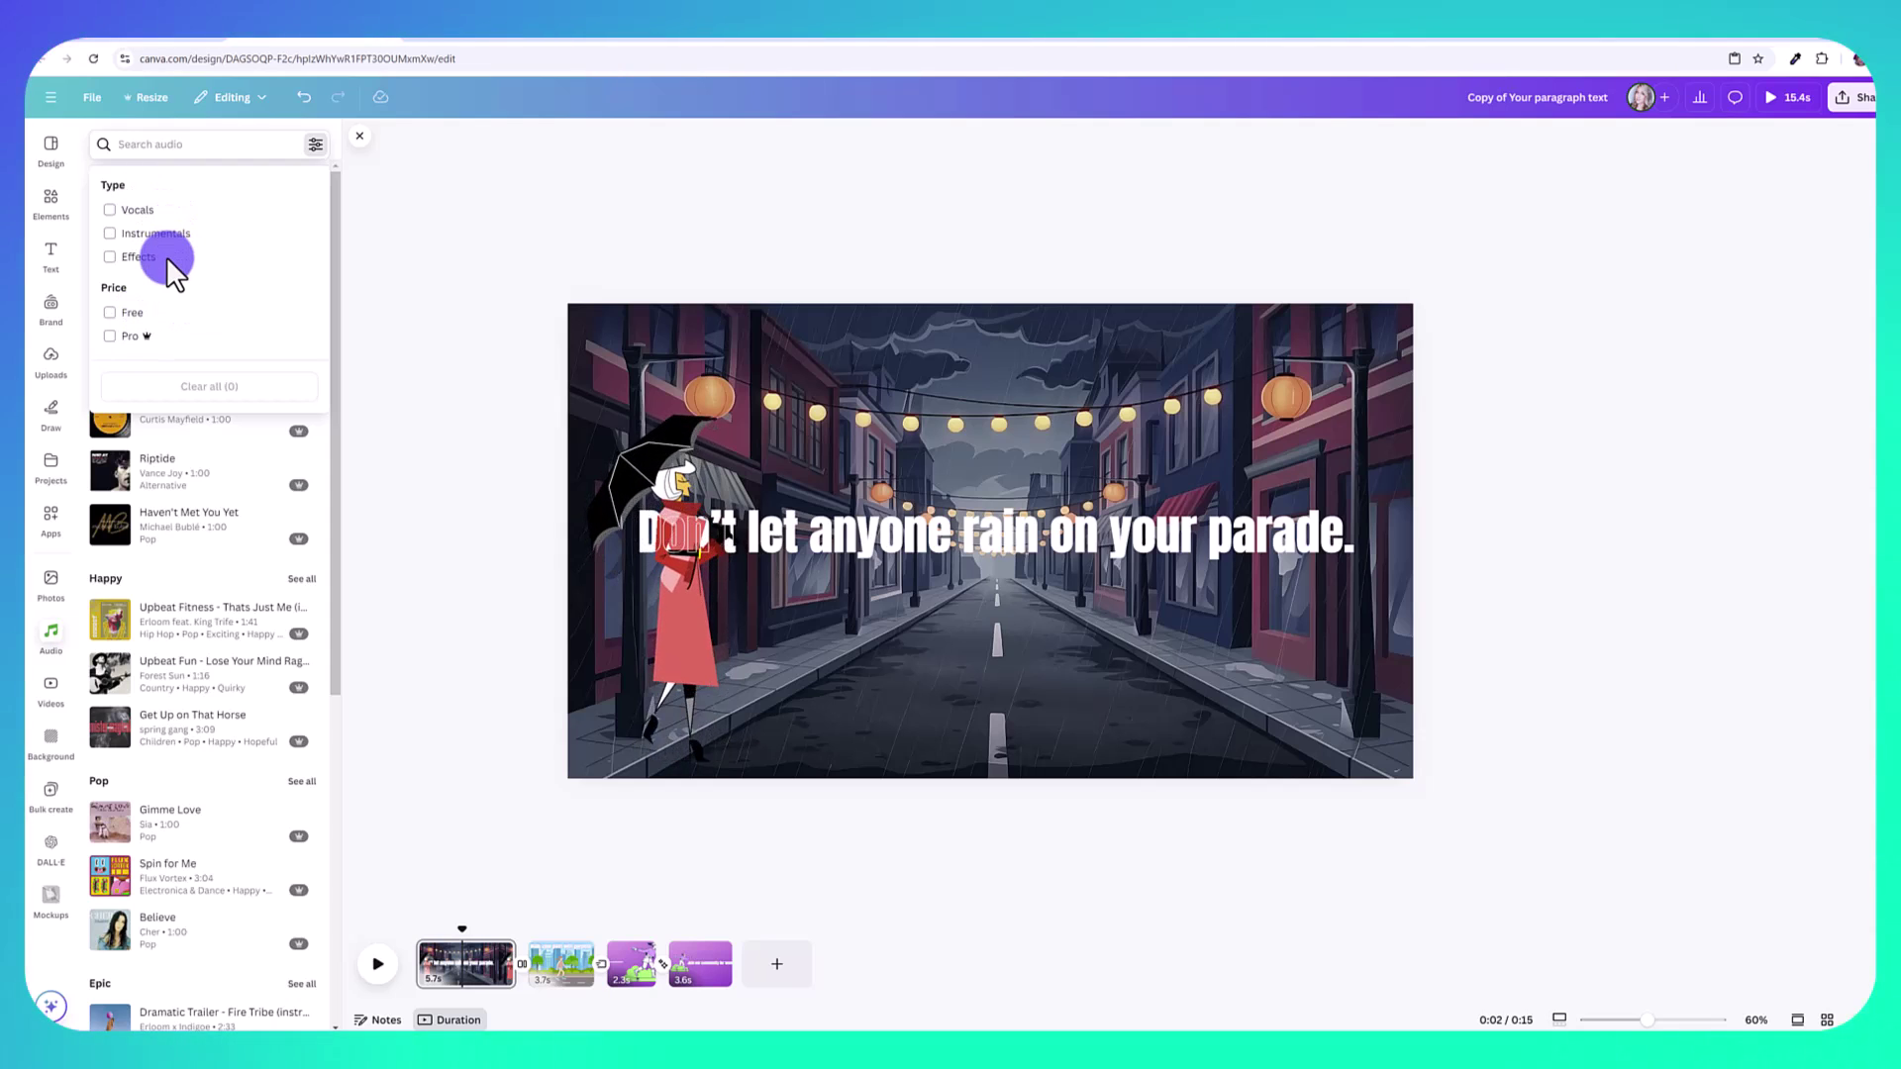
click(191, 146)
text(corporate upbeat)
key(Return)
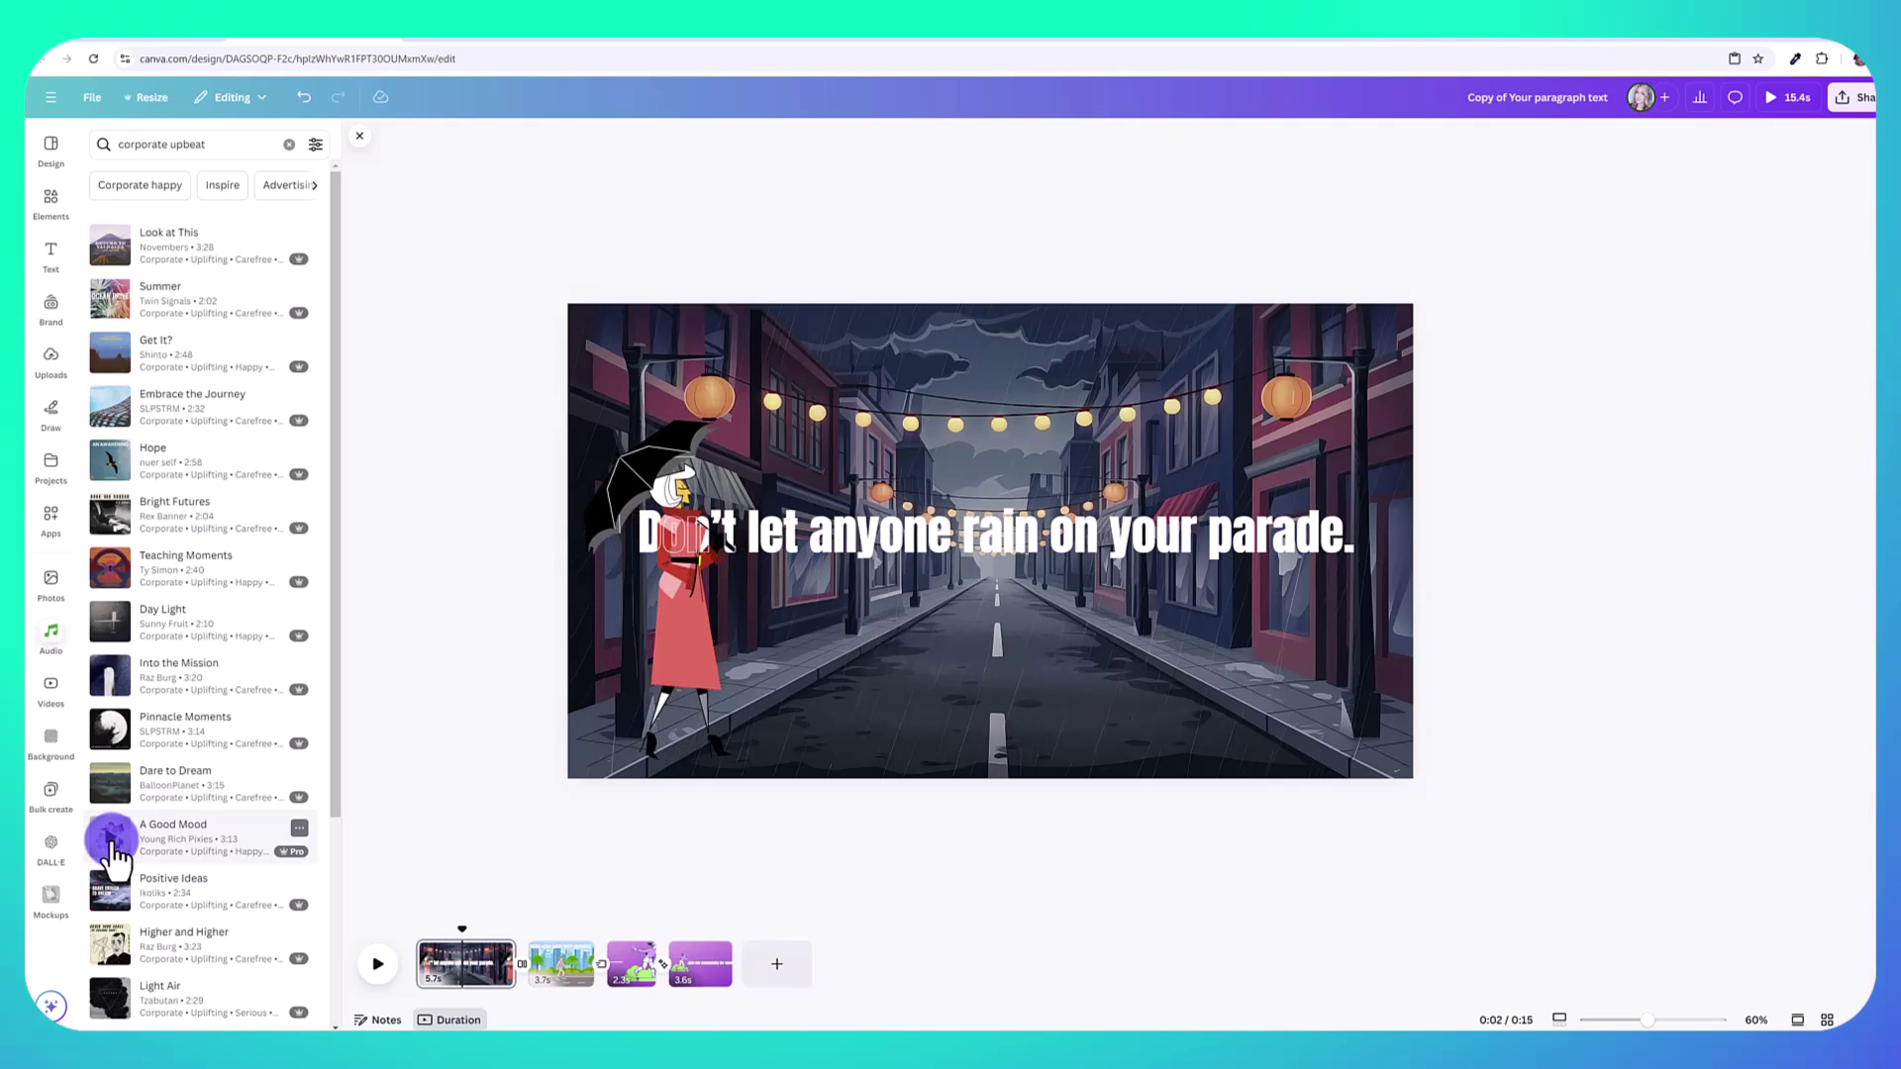
click(207, 842)
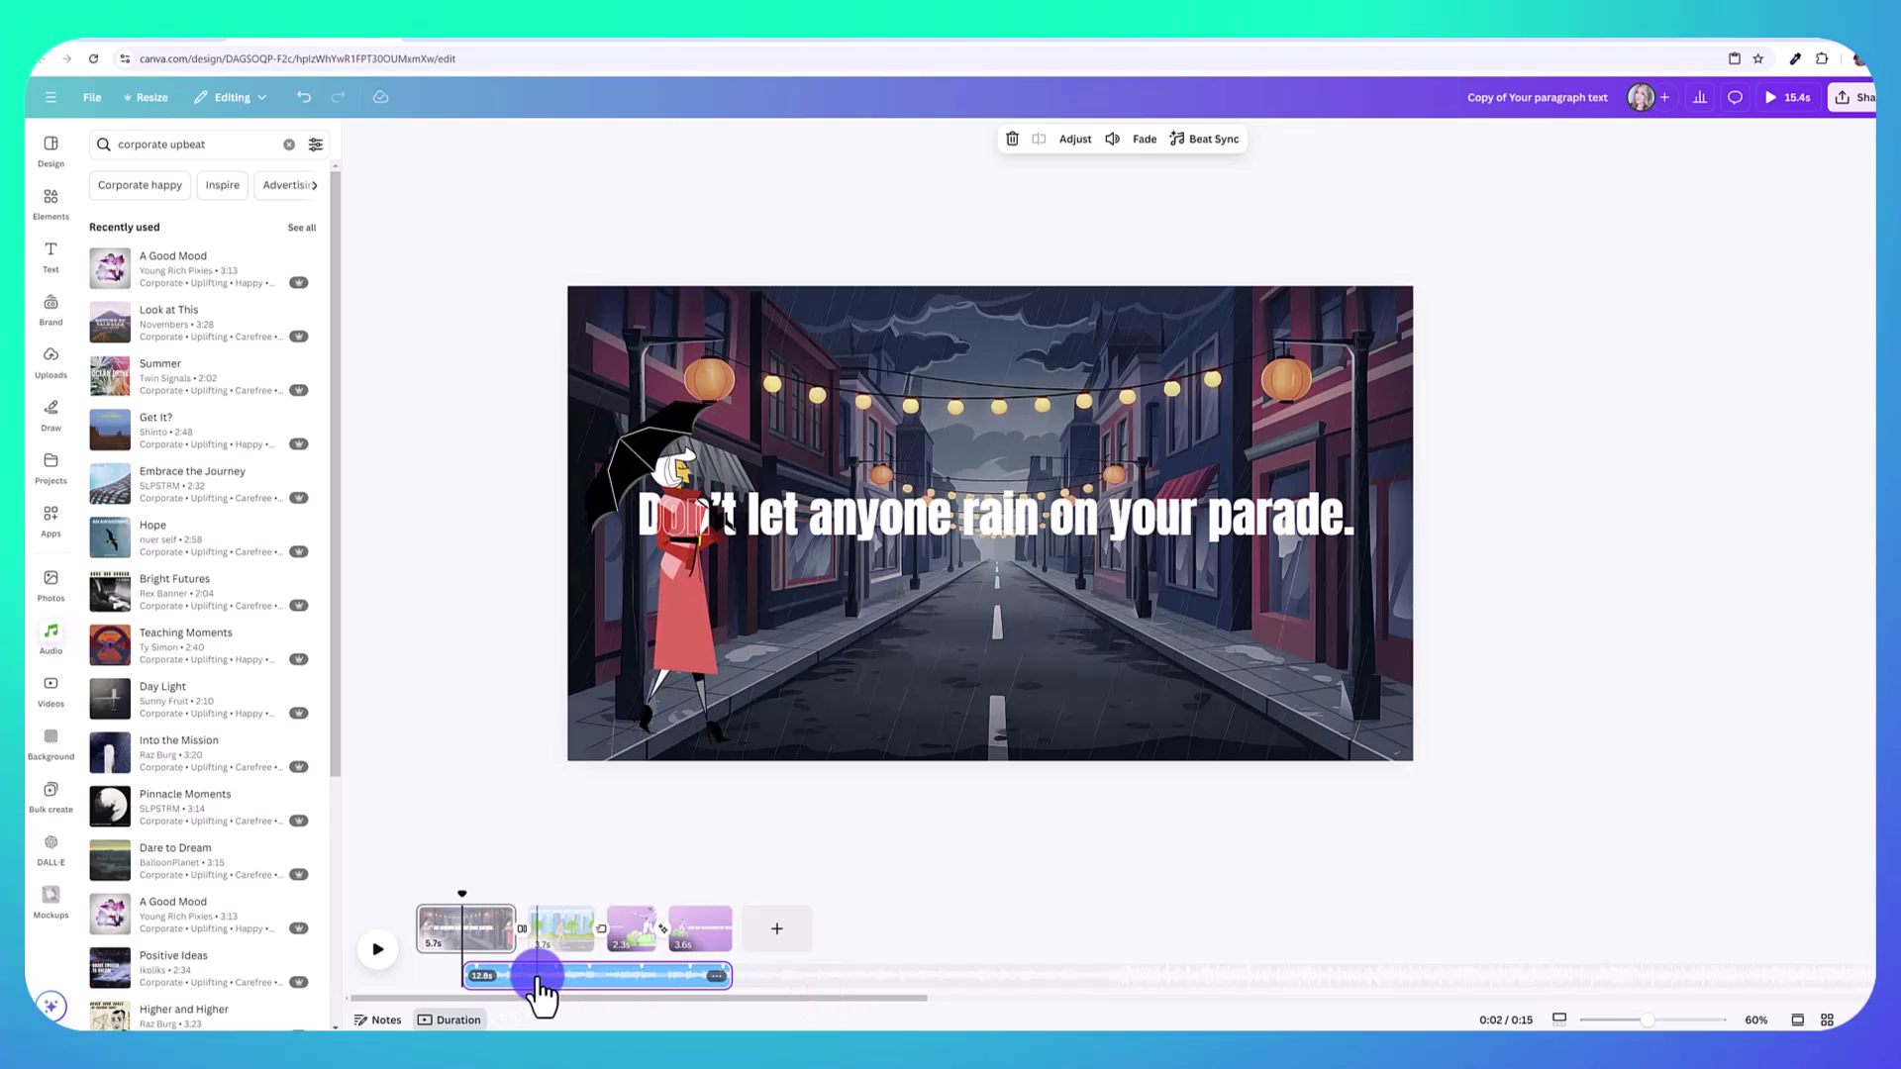
- Move the audio track to the very start of the video and return the playhead to the beginning
drag(542, 1000, 495, 975)
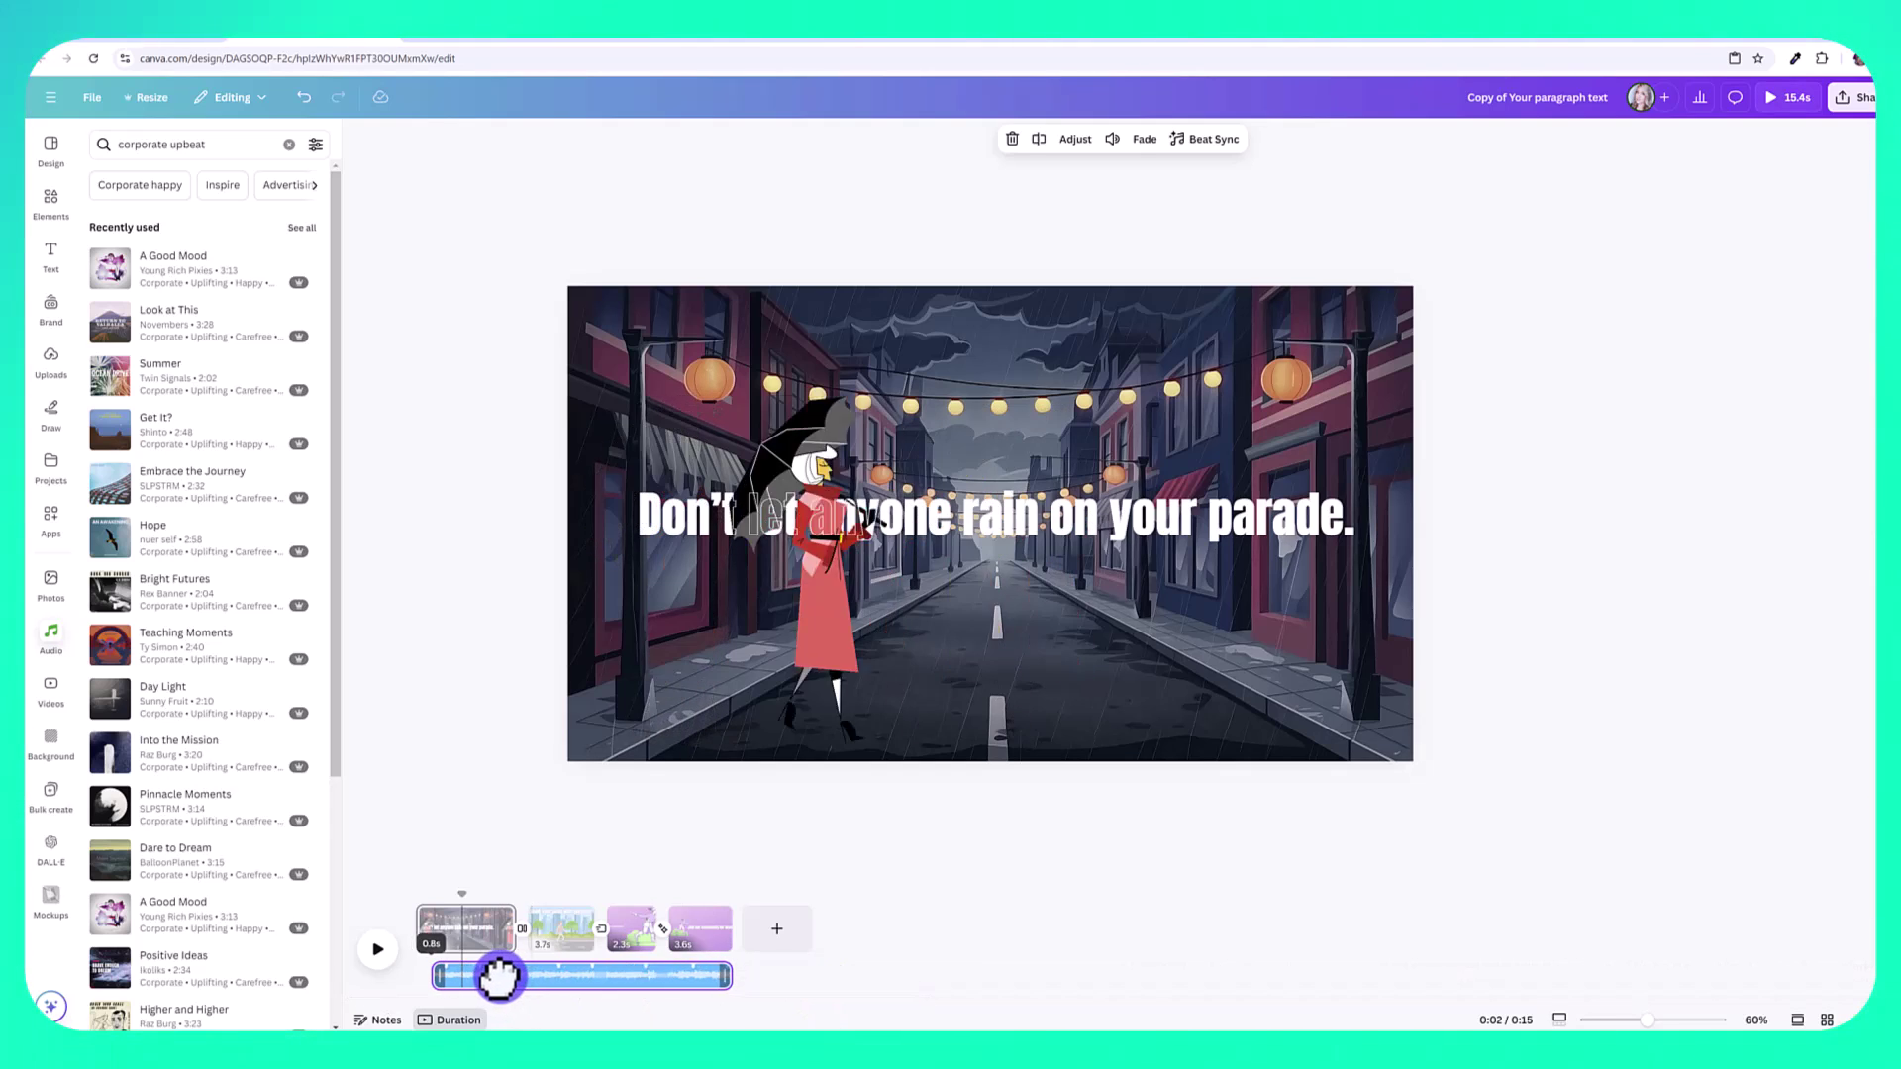
right_click(489, 977)
click(484, 980)
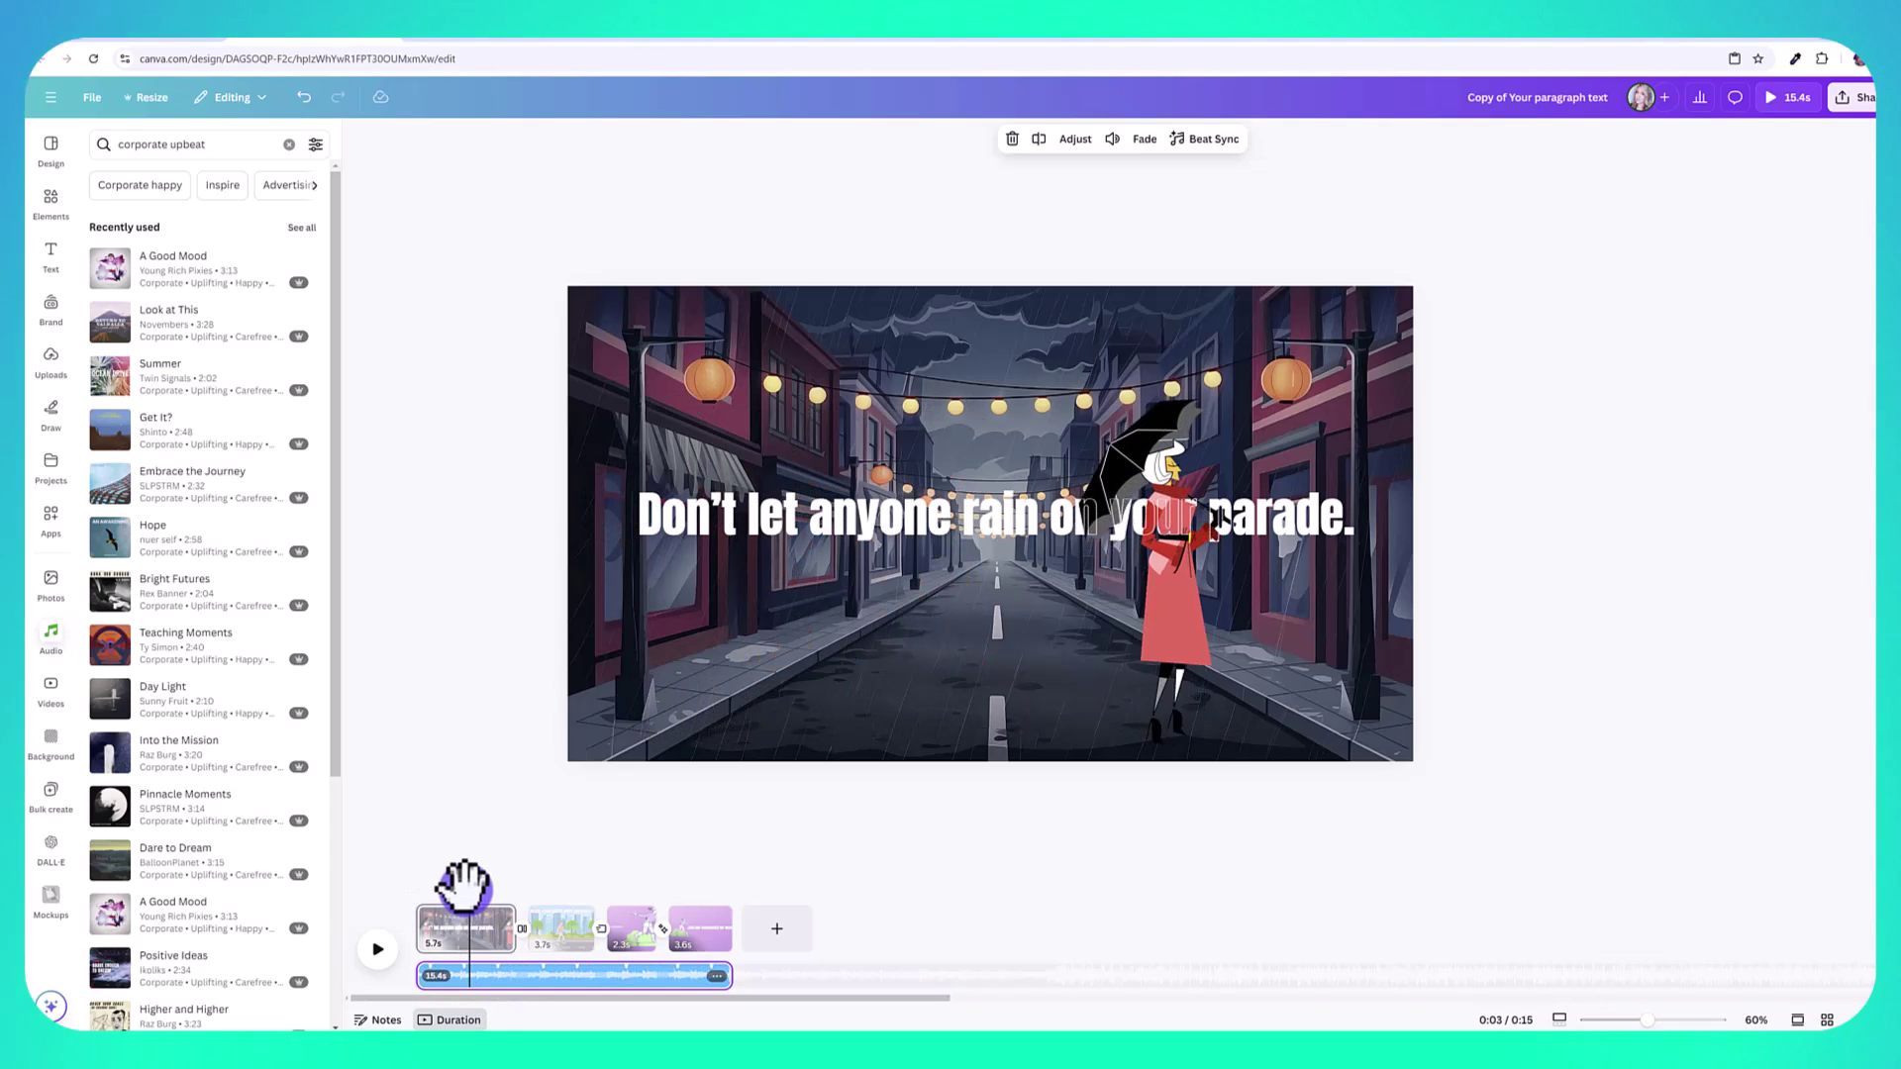
click(414, 981)
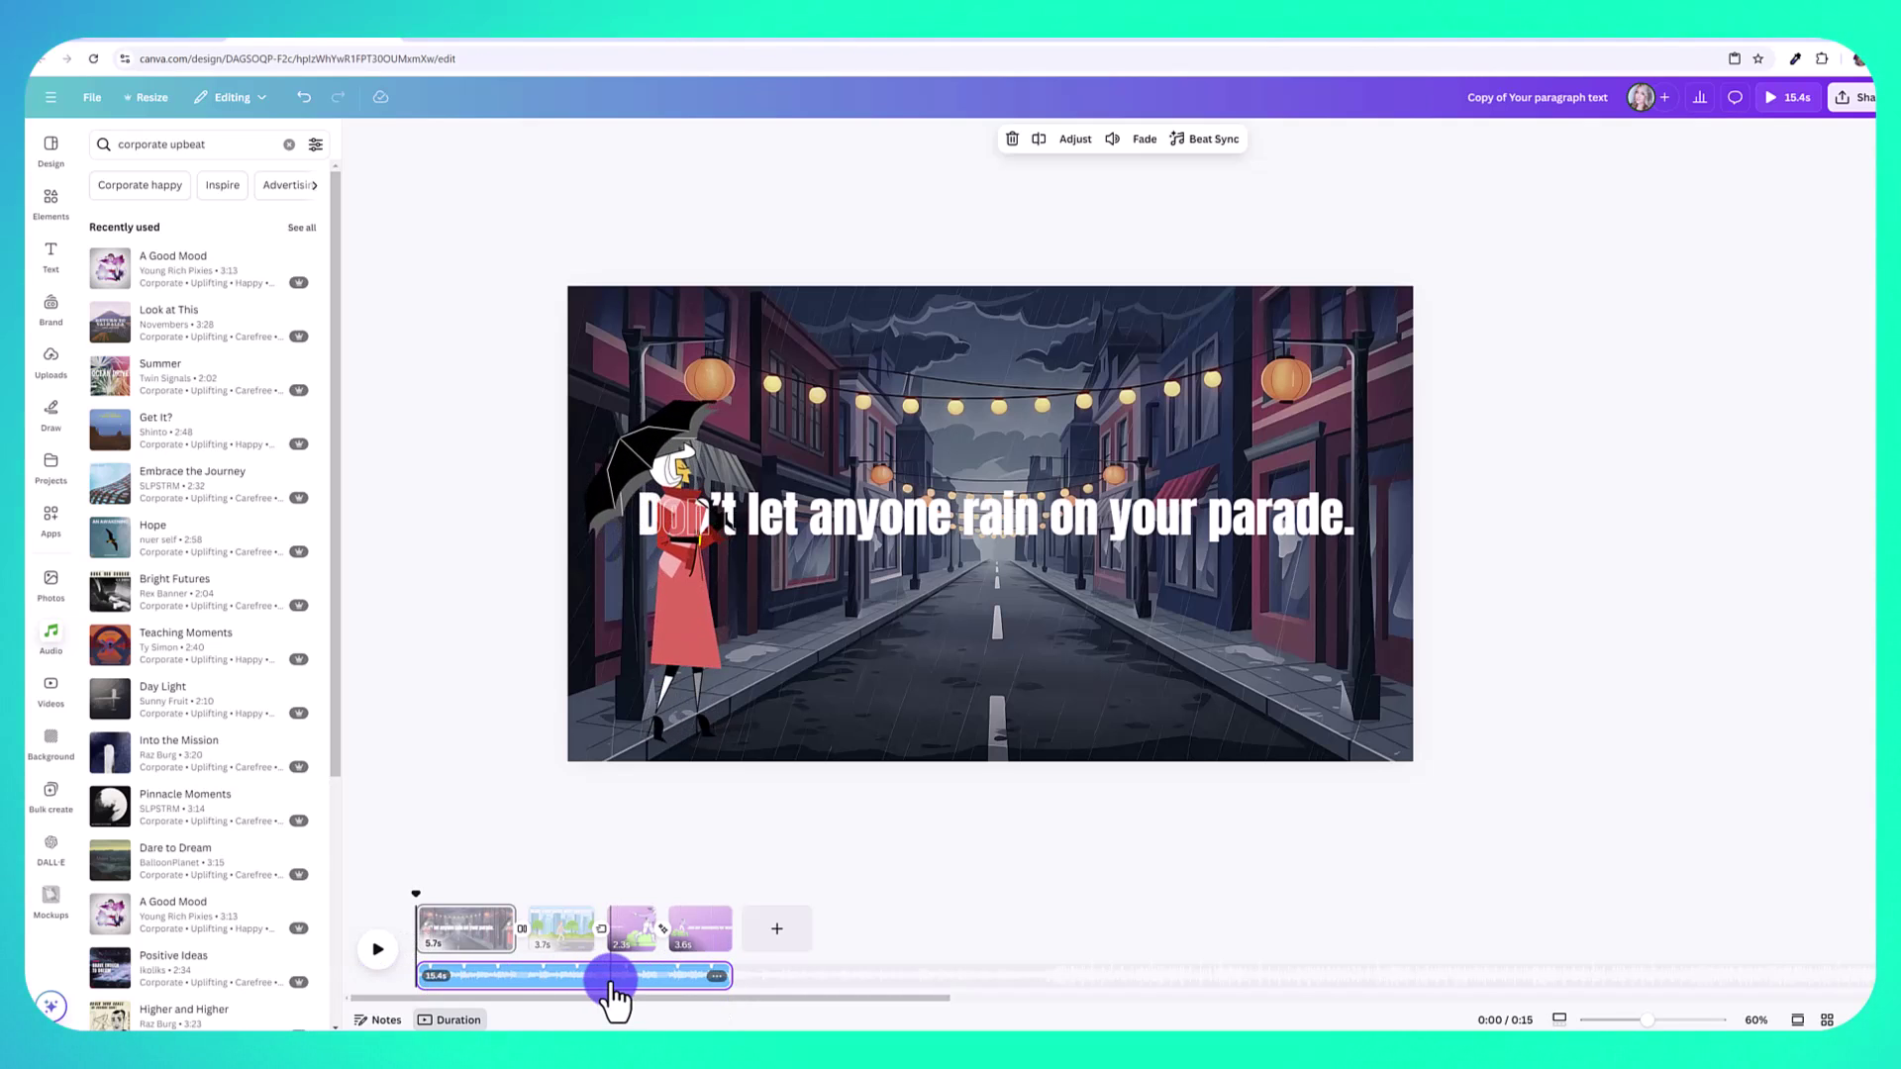
drag(444, 966, 698, 996)
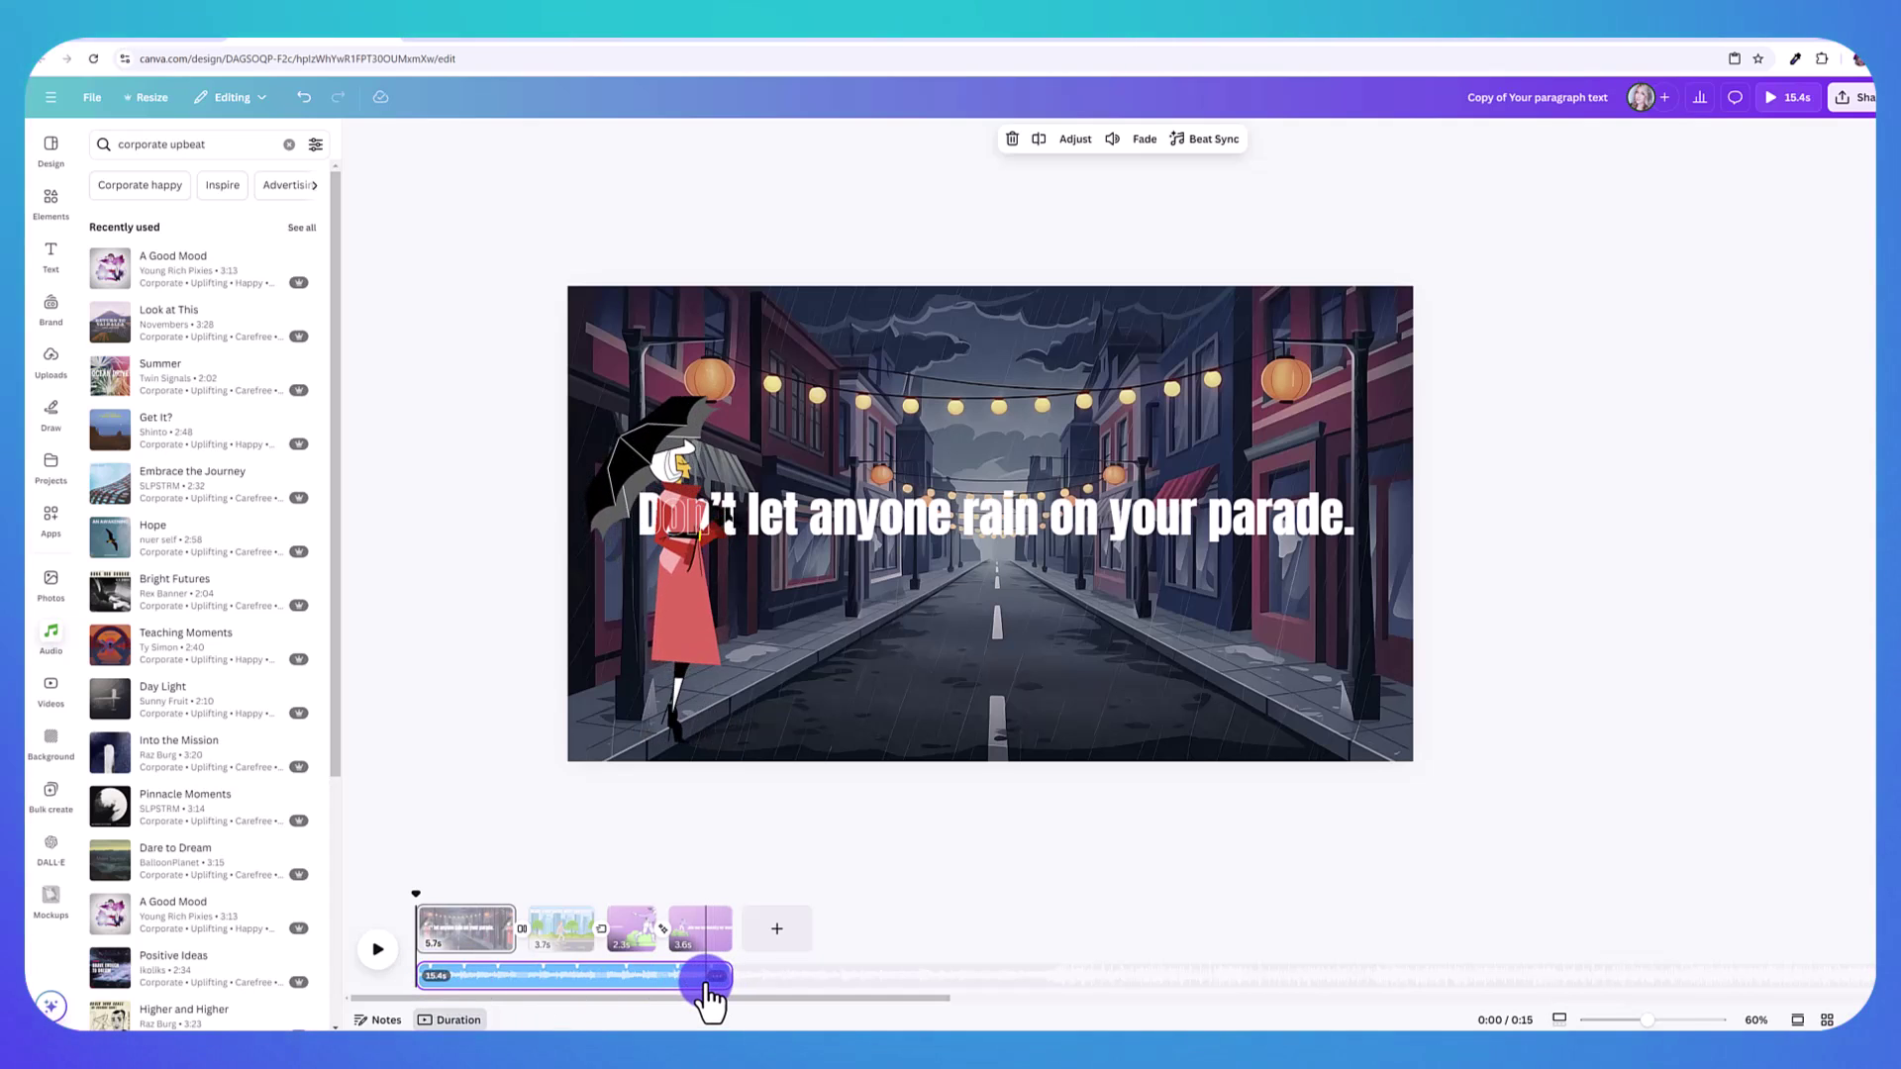
- Examine the fade and volume settings of the audio track
click(1145, 140)
mouse_move(1030, 201)
mouse_down()
mouse_move(1051, 205)
mouse_move(1057, 259)
mouse_move(1061, 226)
mouse_move(1030, 228)
mouse_up()
click(1113, 139)
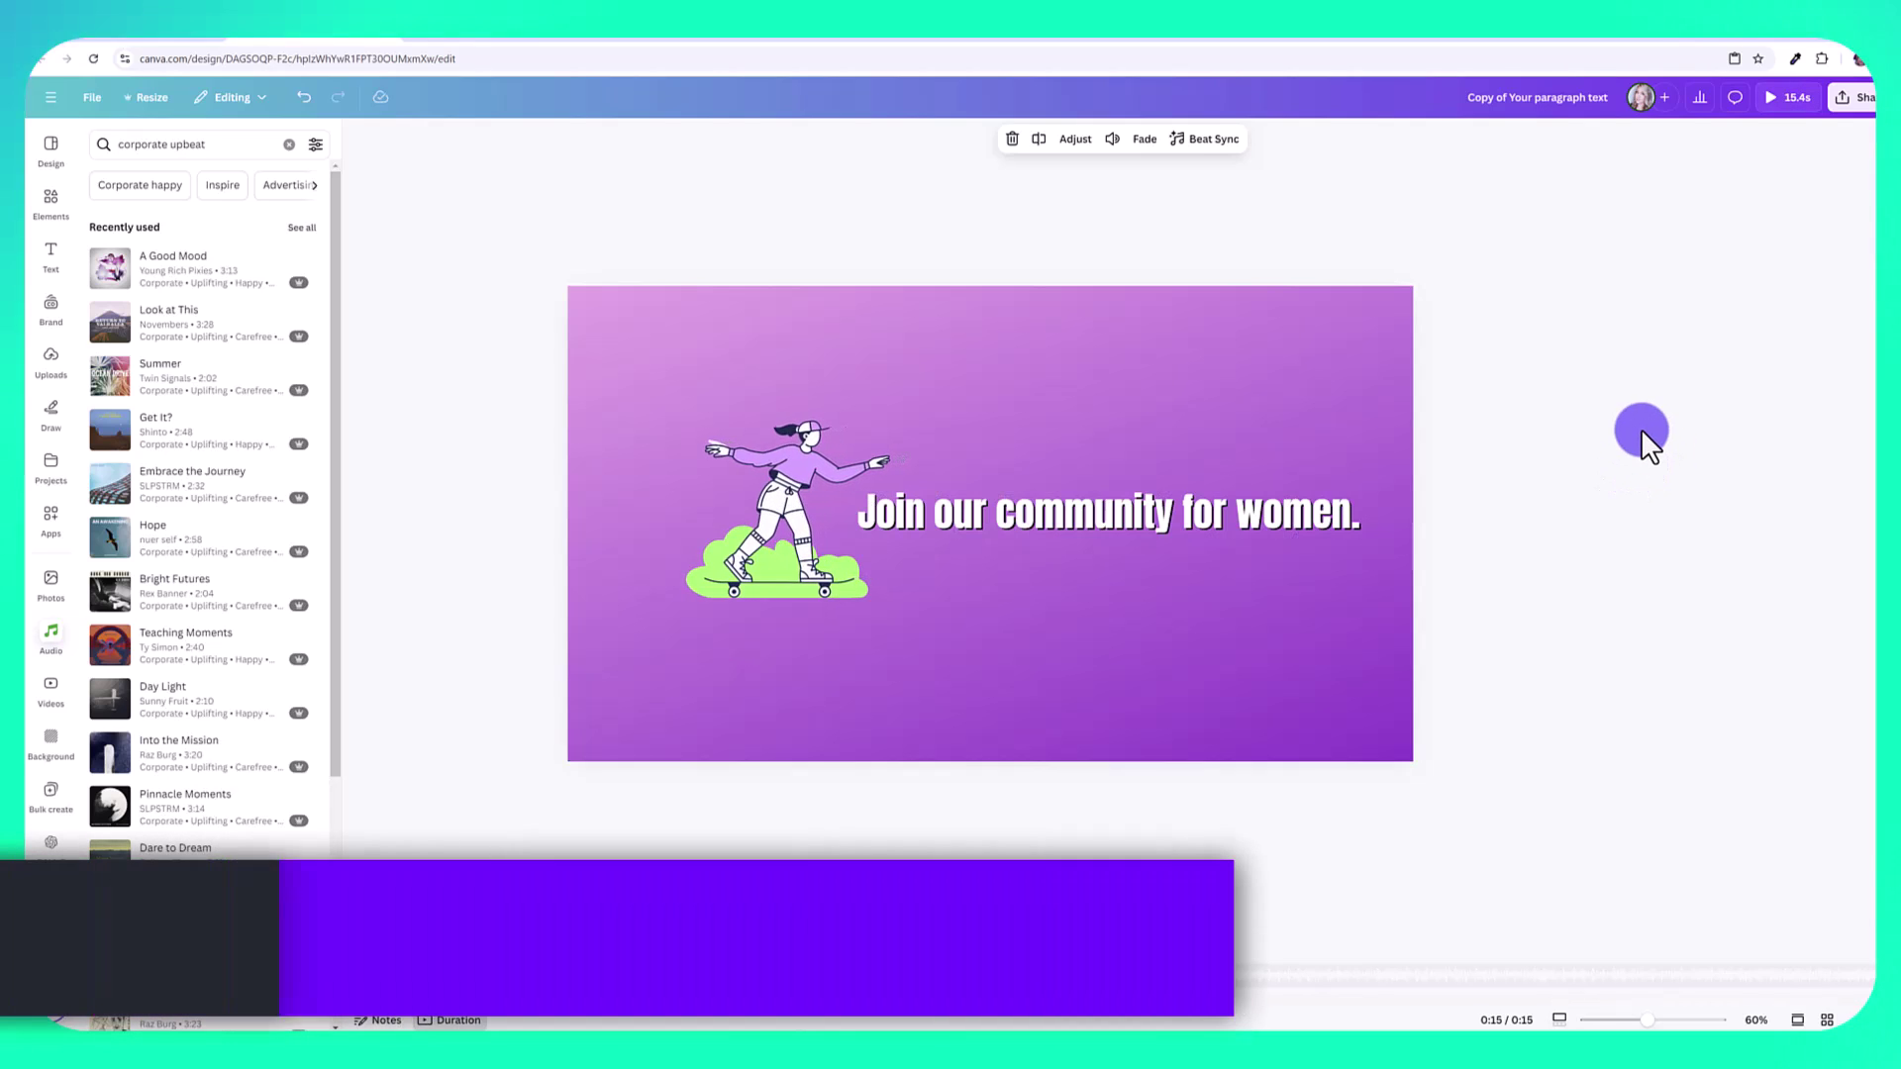
- Open the design's download settings for exporting all pages as an MP4 video
click(1850, 97)
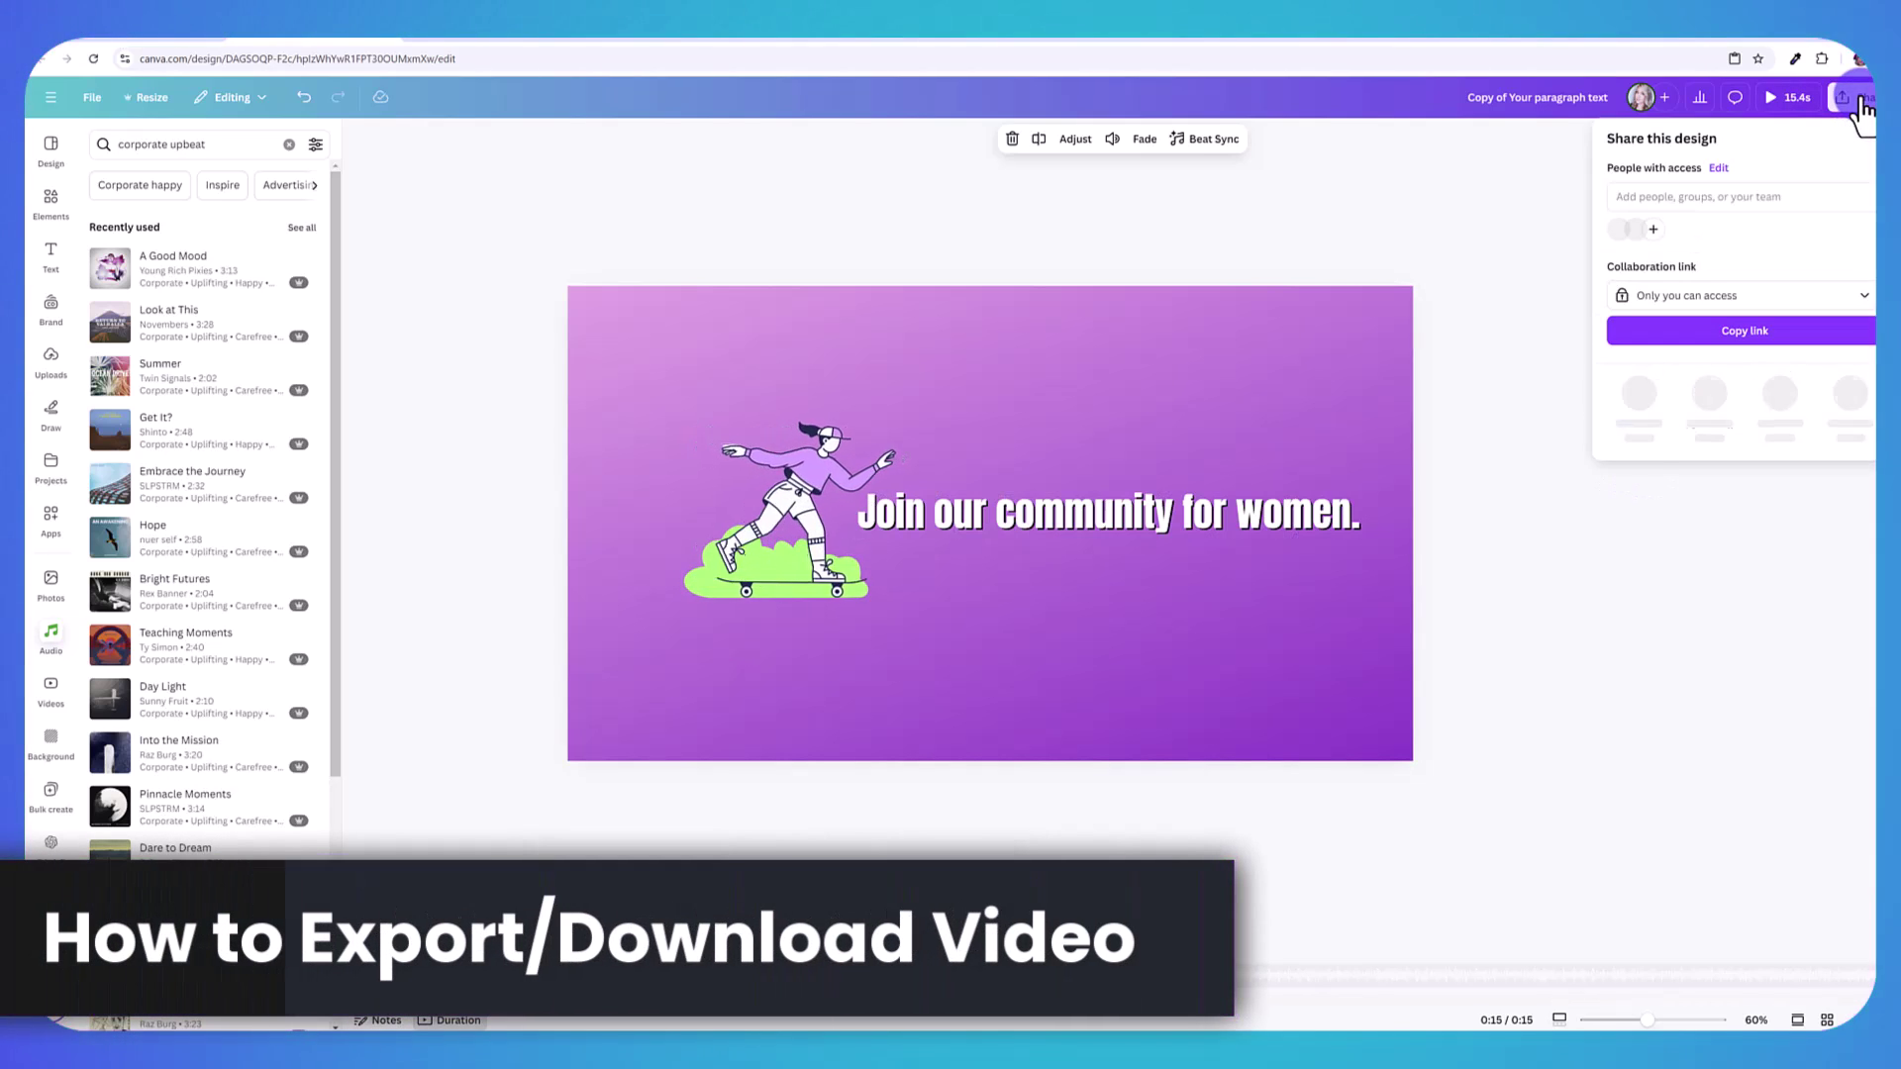
click(1627, 433)
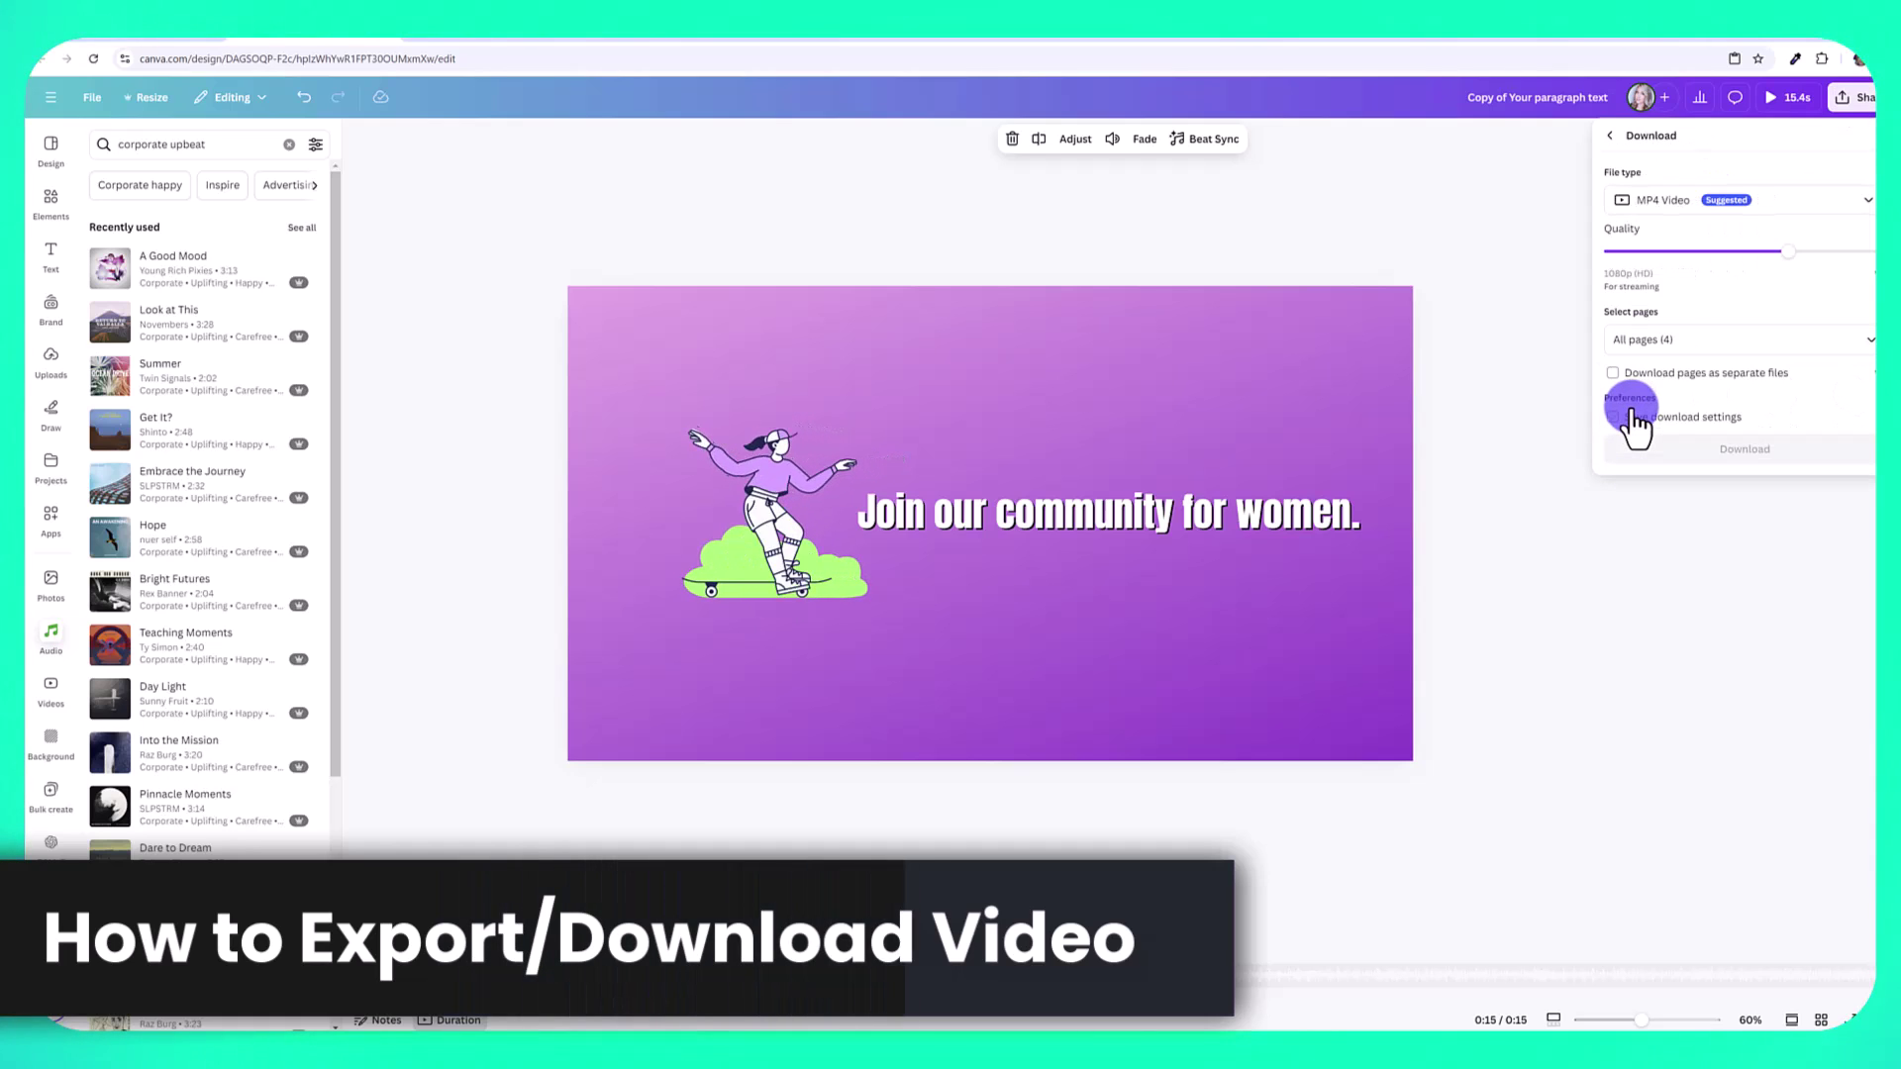